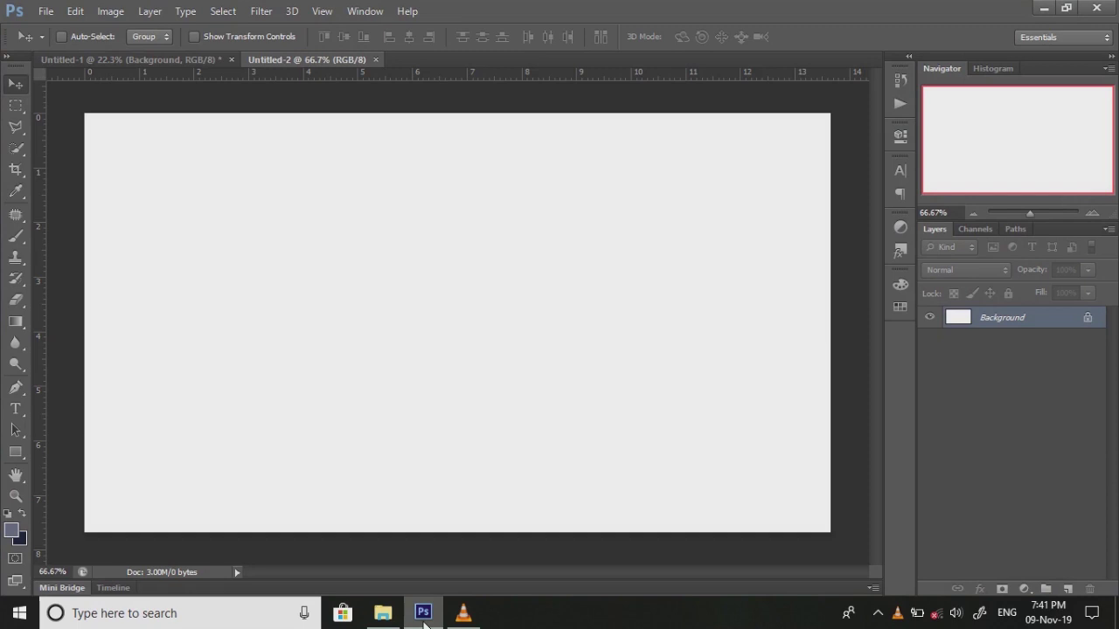
# Step: Crop the canvas with a free, unconstrained ratio, pulling the right edge inward
pyautogui.click(16, 169)
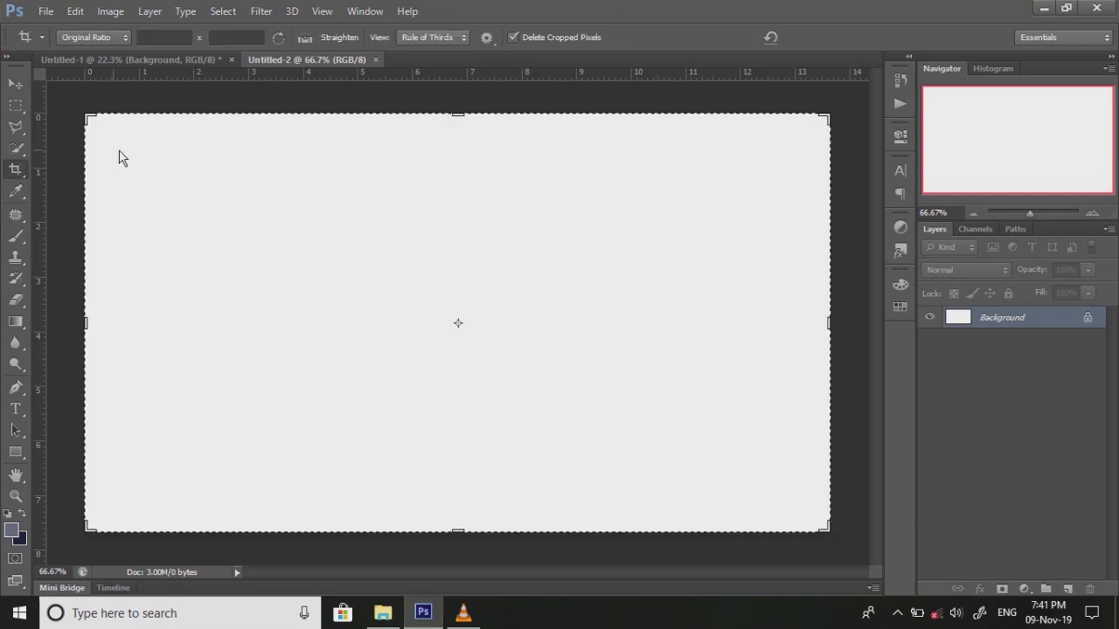
pyautogui.moveTo(828, 324); pyautogui.dragTo(816, 323)
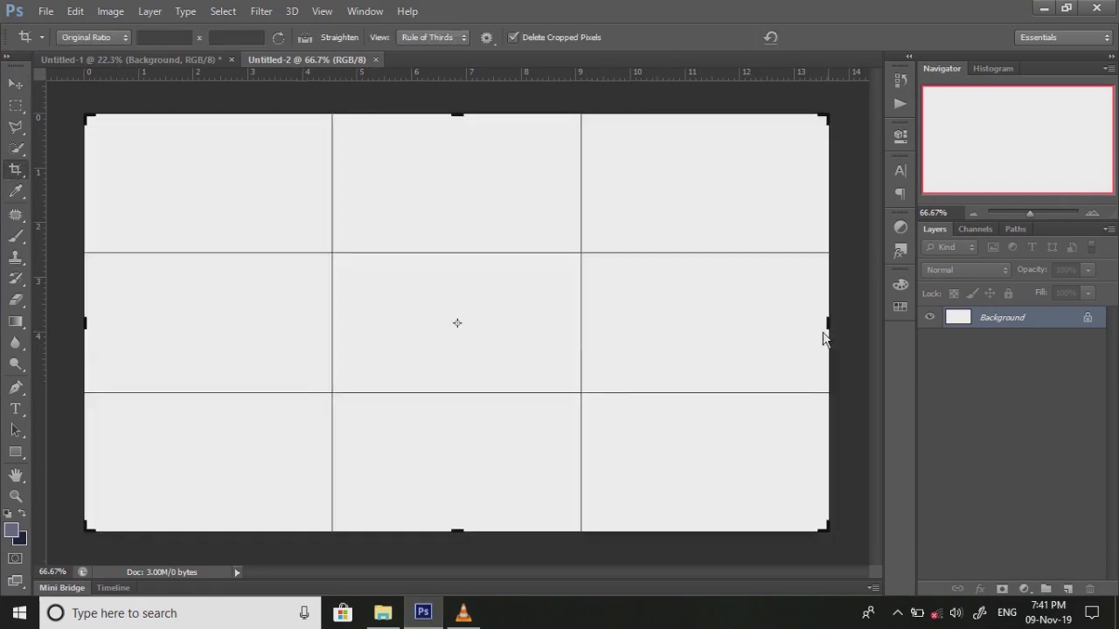
pyautogui.click(95, 36)
pyautogui.click(101, 55)
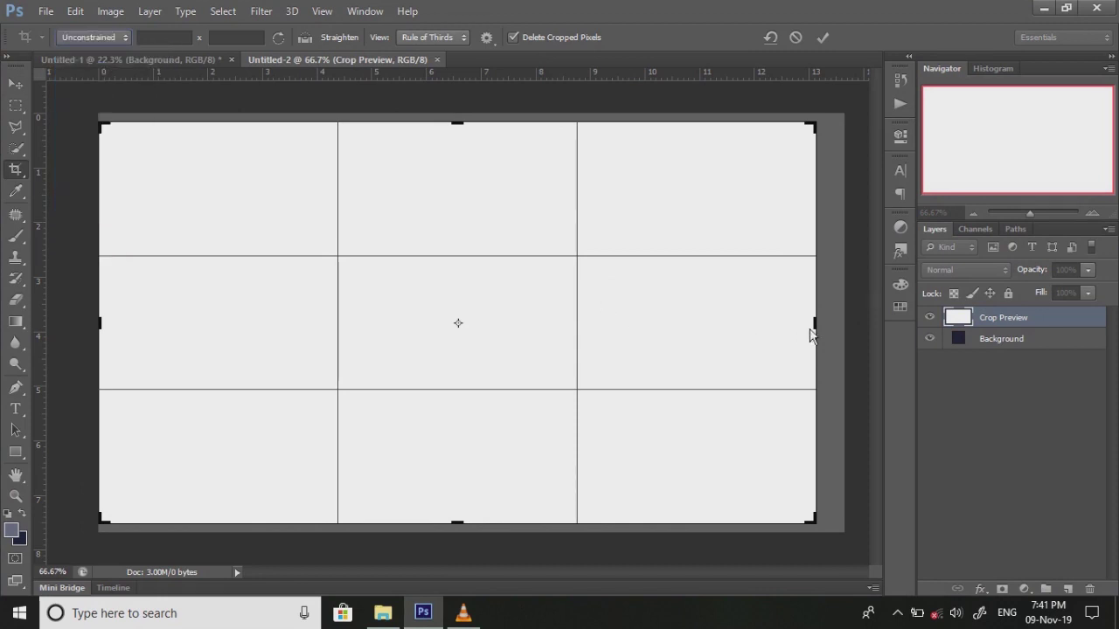
pyautogui.moveTo(813, 332); pyautogui.dragTo(762, 350)
pyautogui.rightClick(478, 417)
pyautogui.click(529, 363)
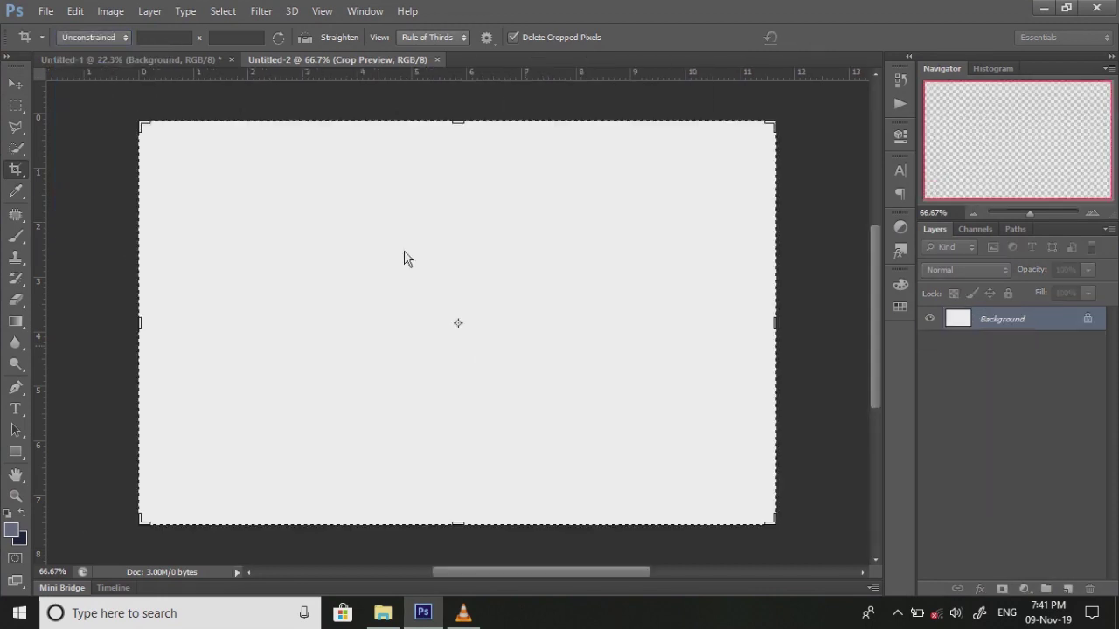
# Step: Rotate the canvas 90° clockwise into portrait orientation
pyautogui.click(111, 11)
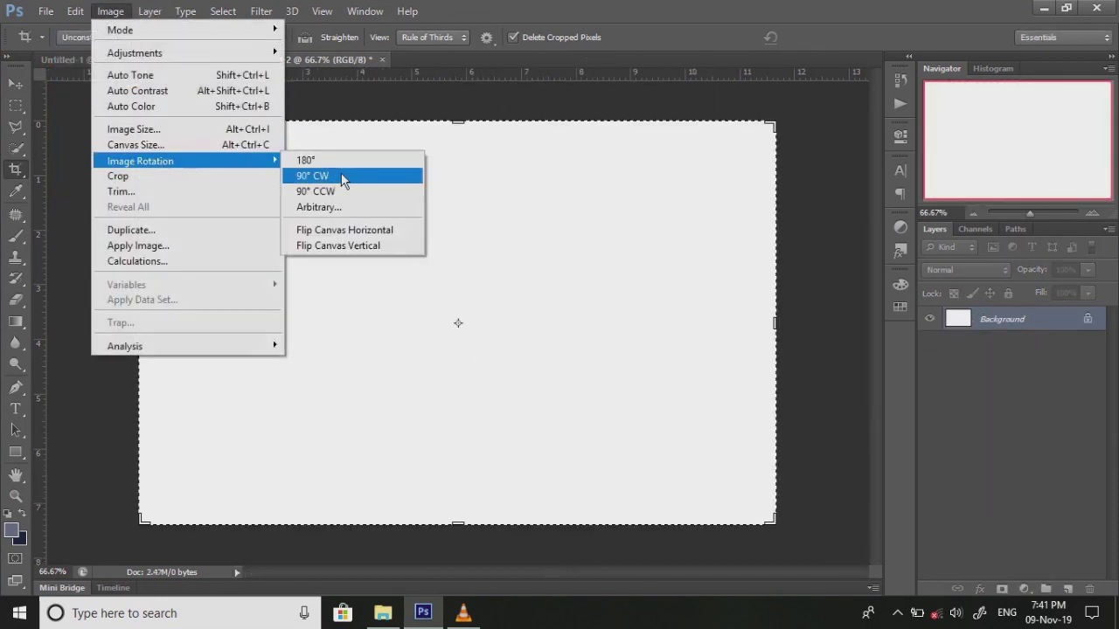
pyautogui.click(323, 179)
pyautogui.click(105, 12)
# Step: Resize the image to a height of 2000 px
pyautogui.click(131, 129)
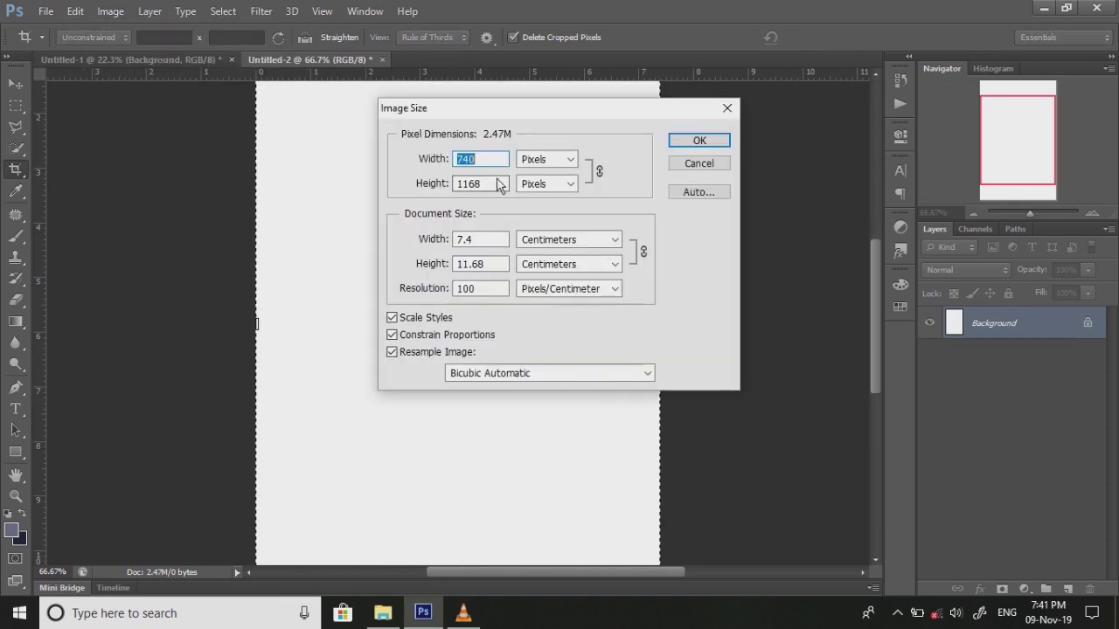
pyautogui.write('1000')
pyautogui.press('BackSpace')
pyautogui.press('BackSpace')
pyautogui.press('BackSpace')
pyautogui.write('200')
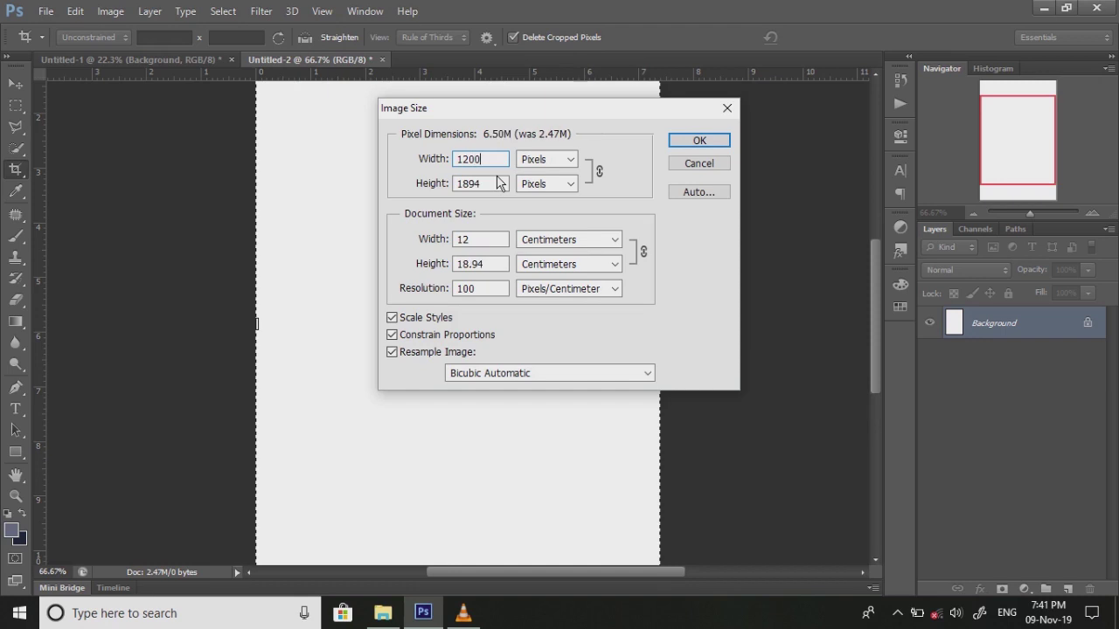
pyautogui.moveTo(497, 184); pyautogui.dragTo(399, 189)
pyautogui.write('2000')
pyautogui.press('Return')
# Step: Drag the I36056 sunset photo from File Explorer onto the canvas
pyautogui.moveTo(1034, 213); pyautogui.dragTo(1024, 212)
pyautogui.press('v')
pyautogui.scroll(1, 685, 262)
pyautogui.hotkey('alt', 'Tab')
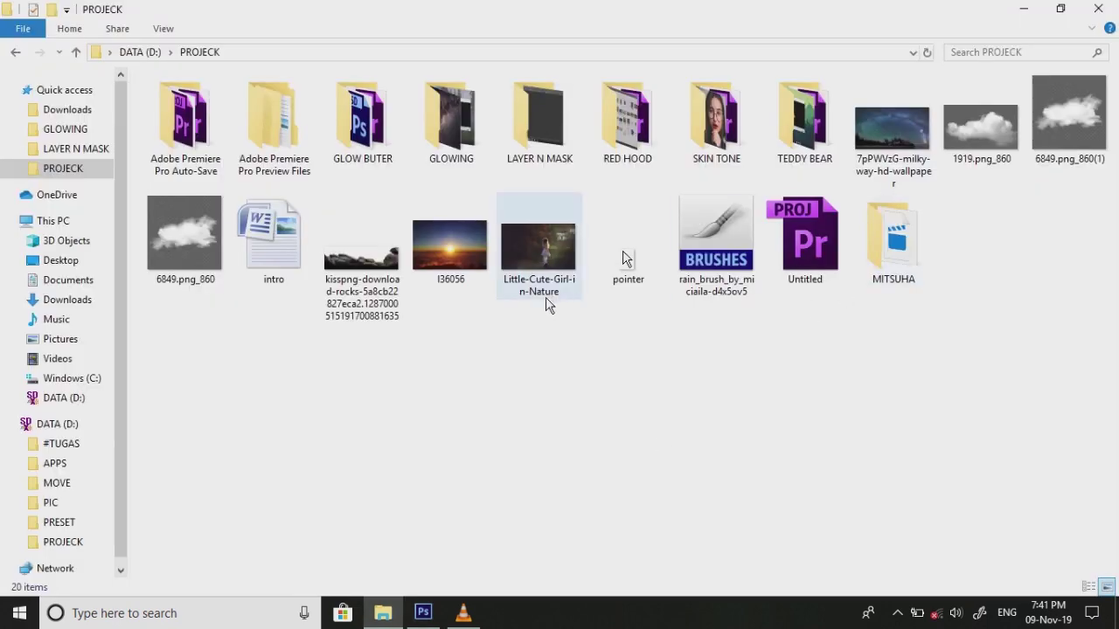
pyautogui.moveTo(461, 245); pyautogui.dragTo(509, 359)
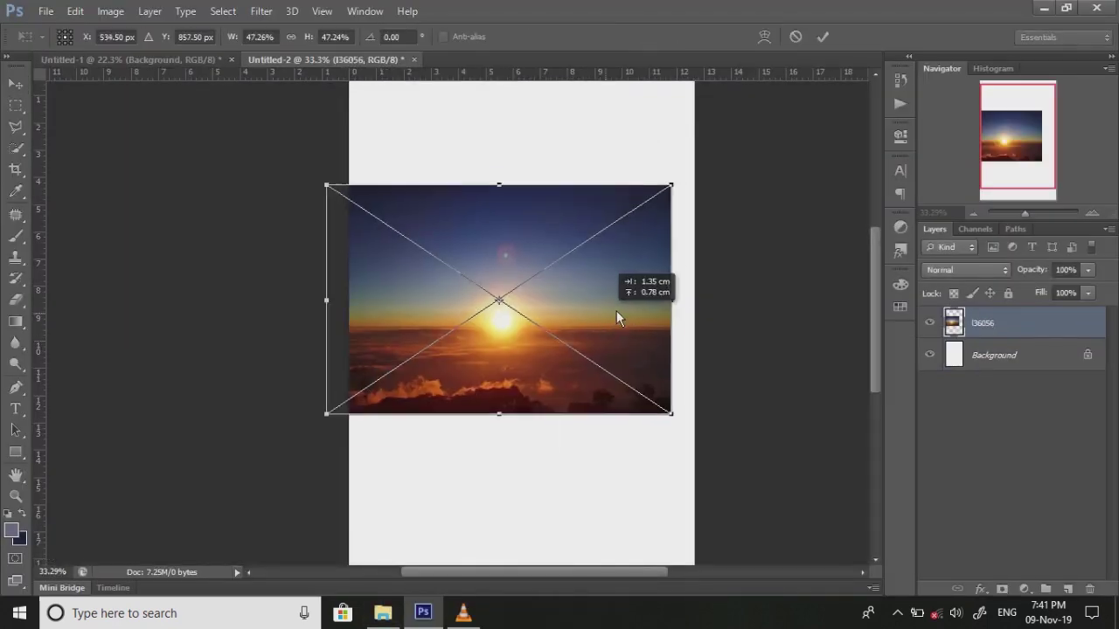
# Step: Commit the placed sunset photo and move it slightly lower on the page
pyautogui.press('Return')
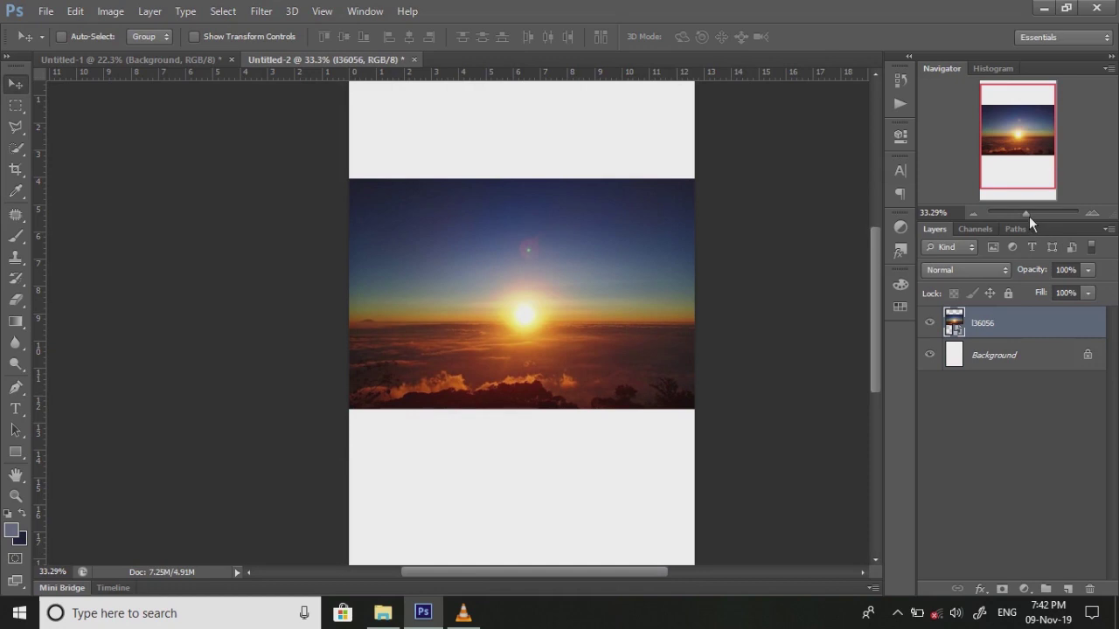
pyautogui.moveTo(1028, 216); pyautogui.dragTo(1028, 216)
pyautogui.moveTo(655, 257)
pyautogui.mouseDown()
pyautogui.moveTo(639, 269)
pyautogui.moveTo(639, 302)
pyautogui.mouseUp()
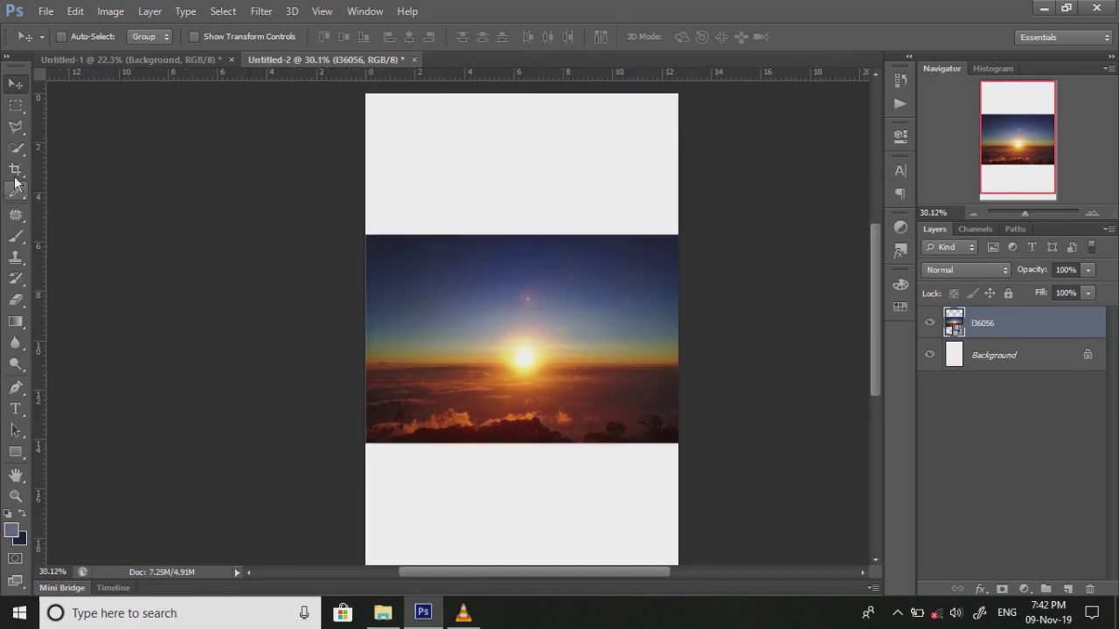
pyautogui.click(16, 257)
# Step: Clone-stamp clouds from the photo over the white band at the page bottom
pyautogui.moveTo(441, 401)
pyautogui.mouseDown()
pyautogui.moveTo(499, 461)
pyautogui.moveTo(631, 432)
pyautogui.moveTo(471, 459)
pyautogui.moveTo(669, 452)
pyautogui.mouseUp()
pyautogui.scroll(-1, 583, 402)
pyautogui.scroll(-1, 583, 411)
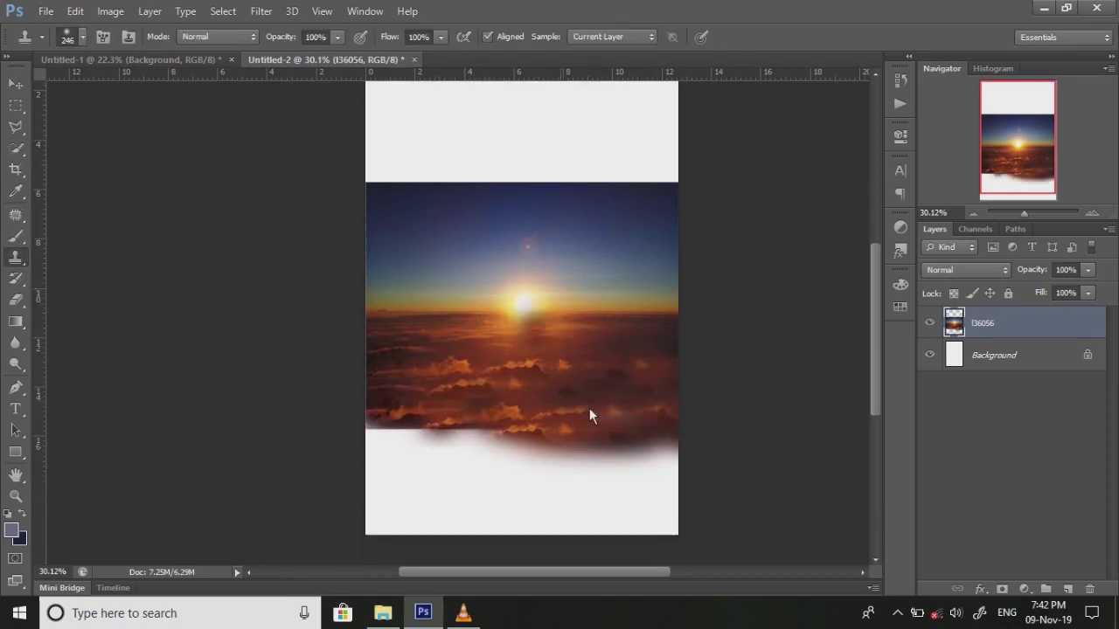
pyautogui.moveTo(547, 428)
pyautogui.mouseDown()
pyautogui.moveTo(444, 437)
pyautogui.moveTo(580, 456)
pyautogui.moveTo(607, 390)
pyautogui.moveTo(471, 422)
pyautogui.moveTo(499, 469)
pyautogui.moveTo(483, 446)
pyautogui.moveTo(398, 492)
pyautogui.moveTo(673, 463)
pyautogui.moveTo(428, 506)
pyautogui.mouseUp()
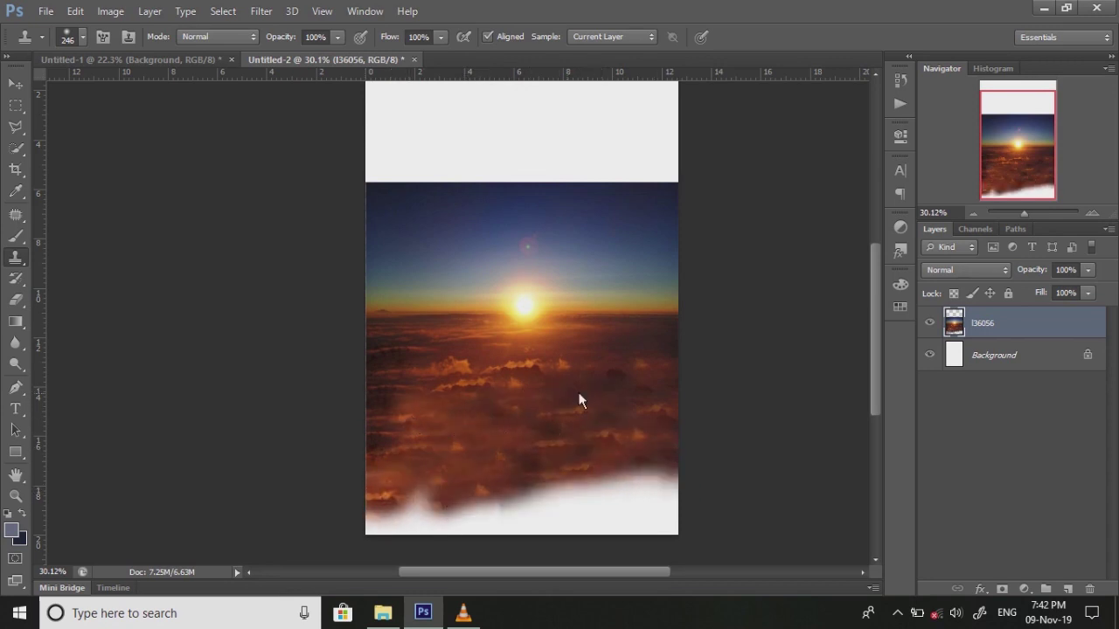
pyautogui.moveTo(475, 473)
pyautogui.mouseDown()
pyautogui.moveTo(650, 492)
pyautogui.moveTo(551, 530)
pyautogui.moveTo(624, 481)
pyautogui.moveTo(388, 525)
pyautogui.moveTo(669, 534)
pyautogui.mouseUp()
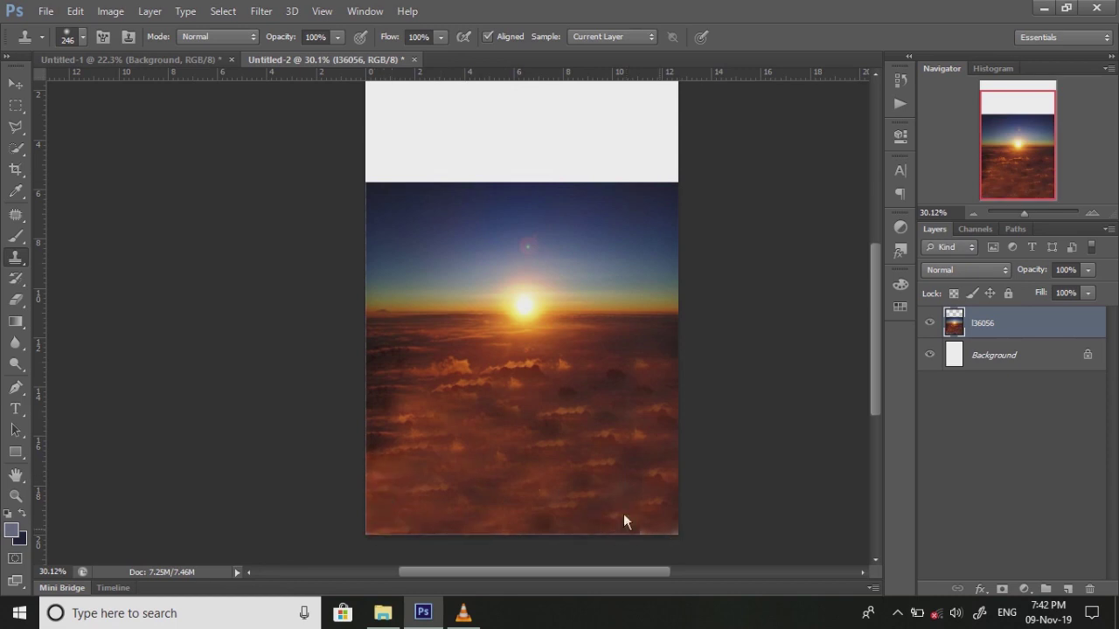
pyautogui.scroll(3, 470, 465)
pyautogui.scroll(-2, 470, 472)
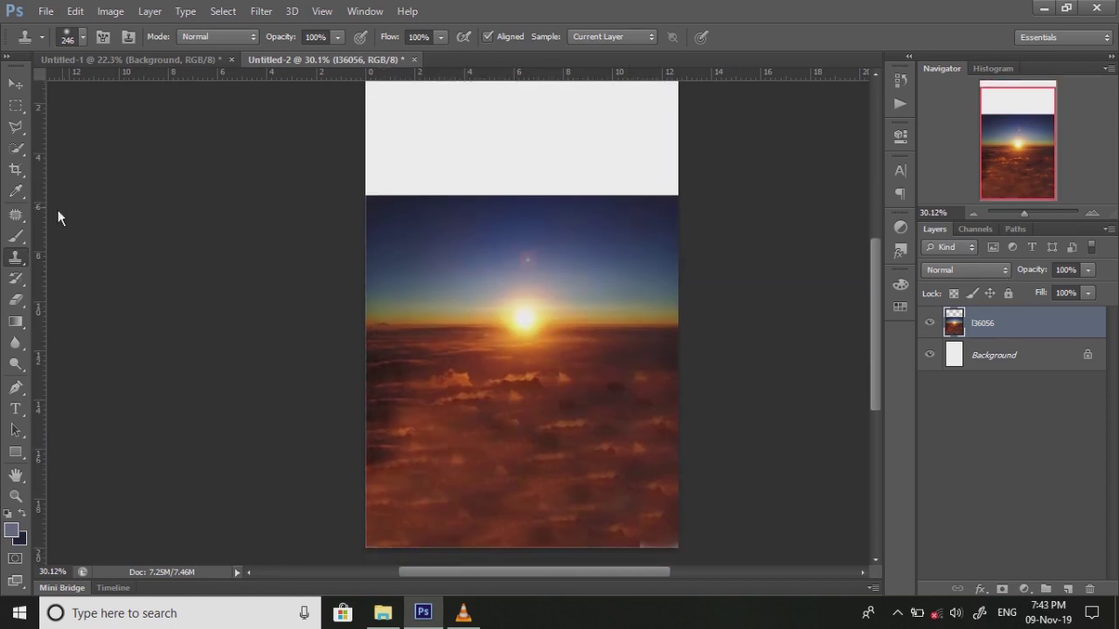
pyautogui.scroll(1, 65, 210)
pyautogui.click(11, 528)
# Step: Paint dark navy over the white page top on a new layer
pyautogui.click(382, 231)
pyautogui.click(828, 411)
pyautogui.scroll(4, 412, 300)
pyautogui.press('b')
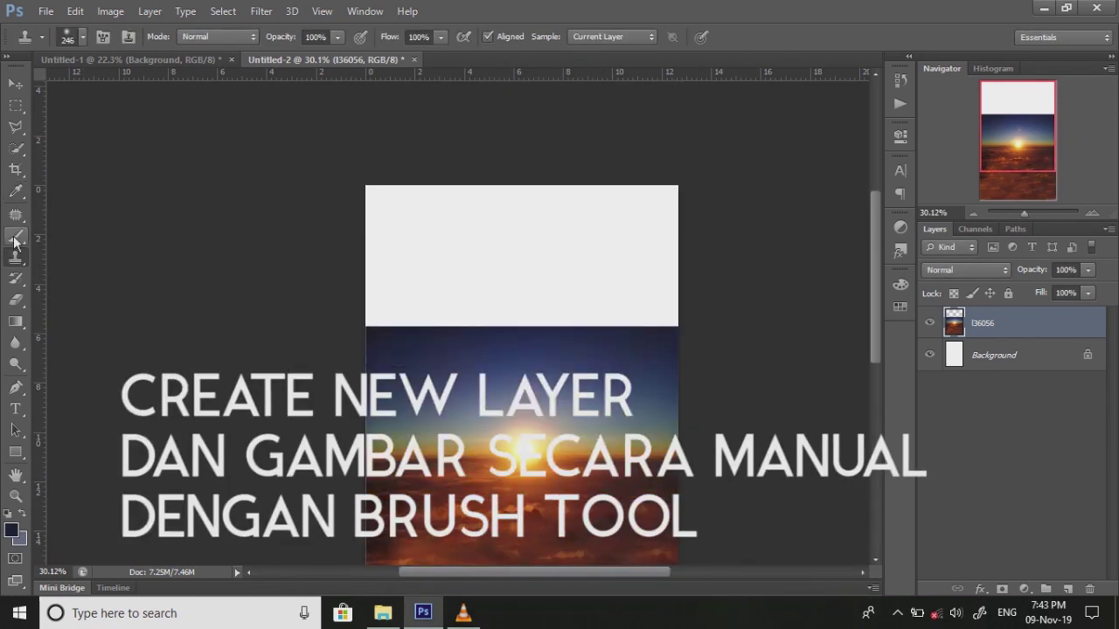
pyautogui.scroll(-2, 412, 300)
pyautogui.click(1068, 590)
pyautogui.moveTo(764, 237)
pyautogui.mouseDown()
pyautogui.moveTo(377, 157)
pyautogui.moveTo(429, 224)
pyautogui.moveTo(709, 260)
pyautogui.moveTo(321, 280)
pyautogui.mouseUp()
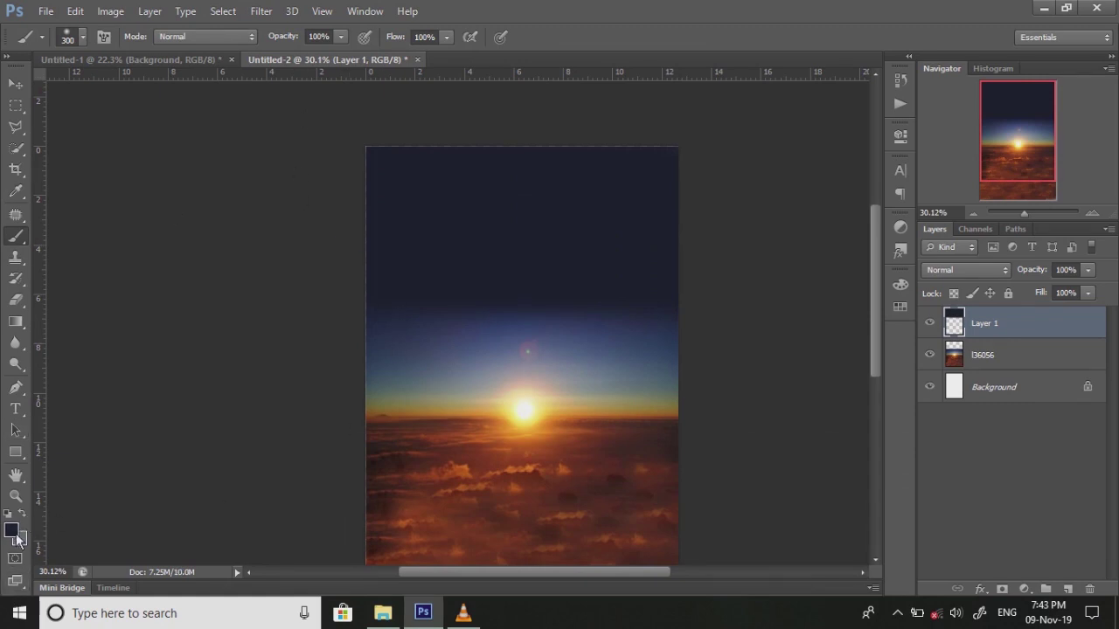
# Step: Paint a soft light glow above the horizon with brush opacity at 27%
pyautogui.click(12, 530)
pyautogui.click(799, 407)
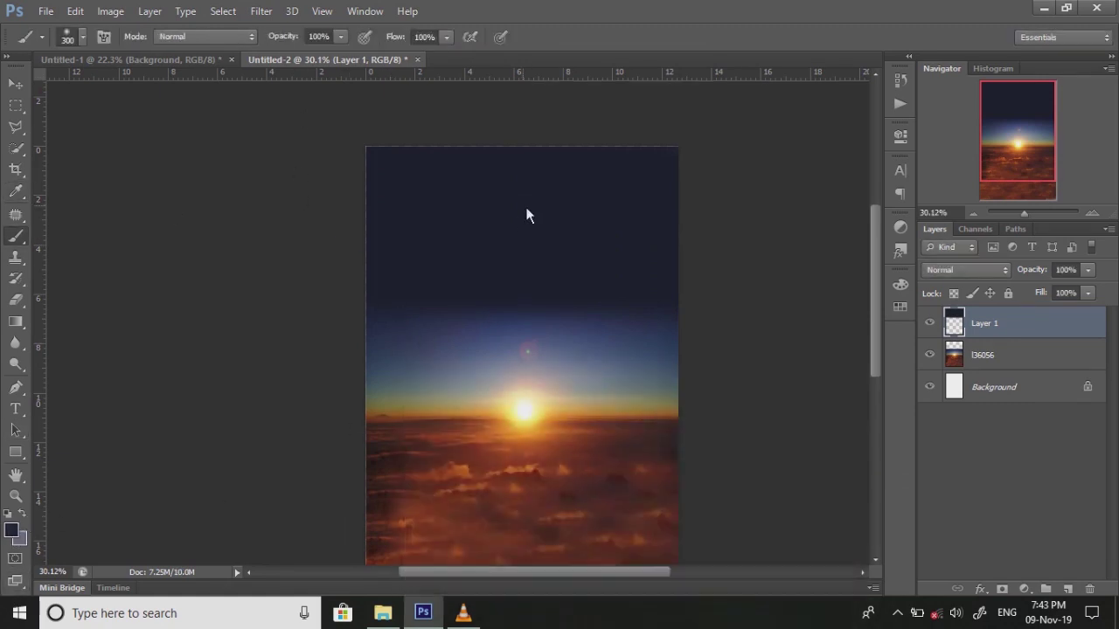
pyautogui.click(341, 37)
pyautogui.rightClick(585, 269)
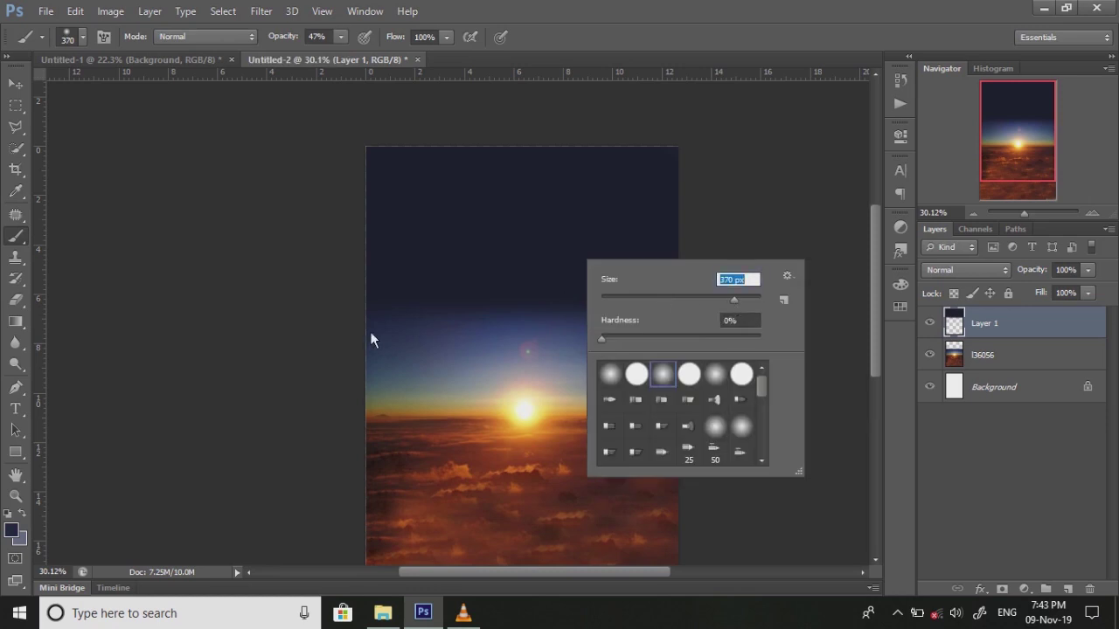
pyautogui.press('Return')
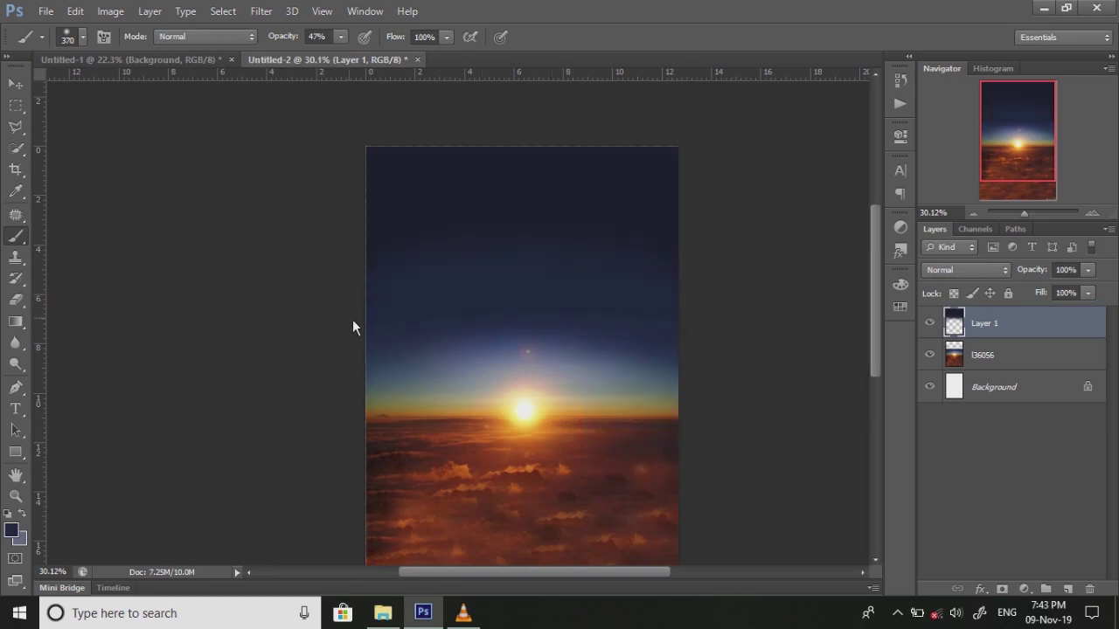
pyautogui.press('x')
pyautogui.moveTo(328, 52); pyautogui.dragTo(322, 52)
pyautogui.moveTo(446, 334); pyautogui.dragTo(691, 336)
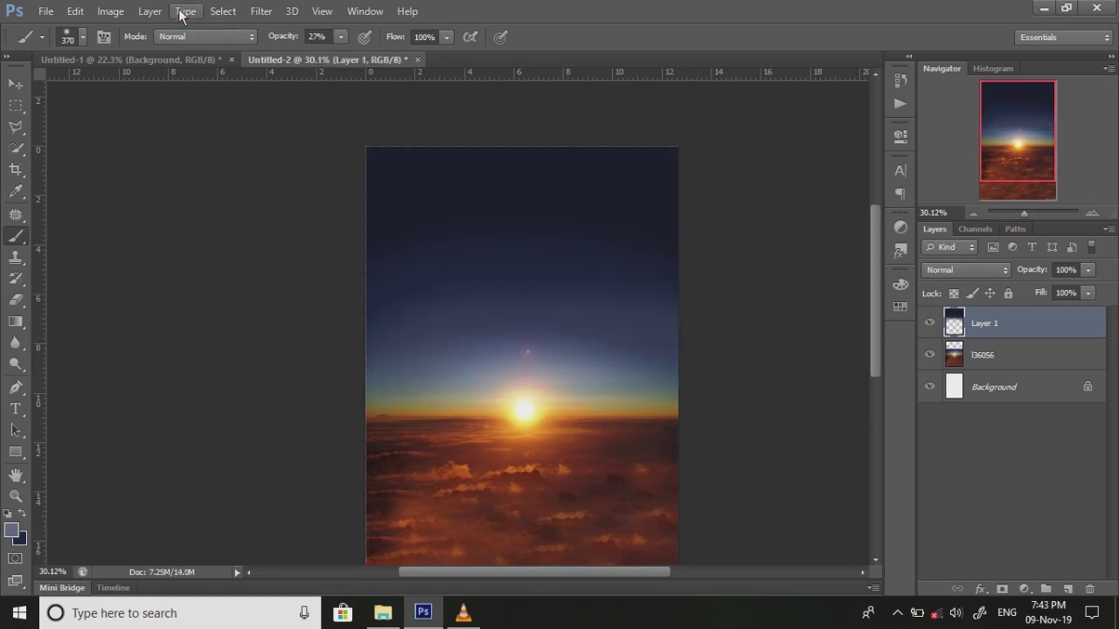
pyautogui.click(112, 11)
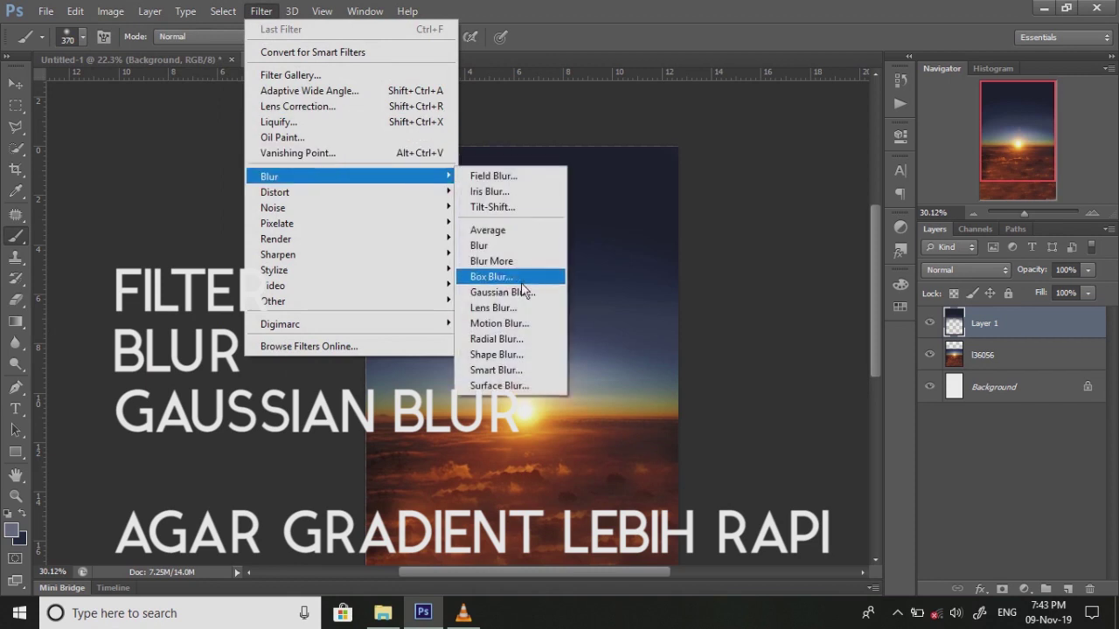
# Step: Apply a 25 px Gaussian Blur to the navy sky on Layer 1
pyautogui.click(494, 296)
pyautogui.moveTo(863, 315); pyautogui.dragTo(900, 316)
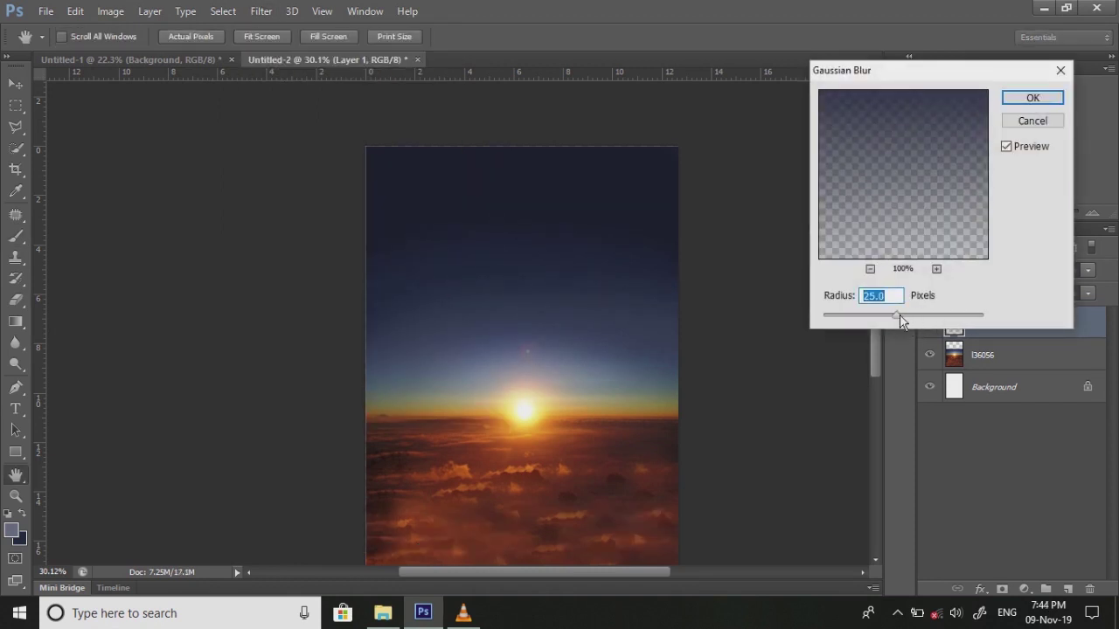
pyautogui.click(1033, 98)
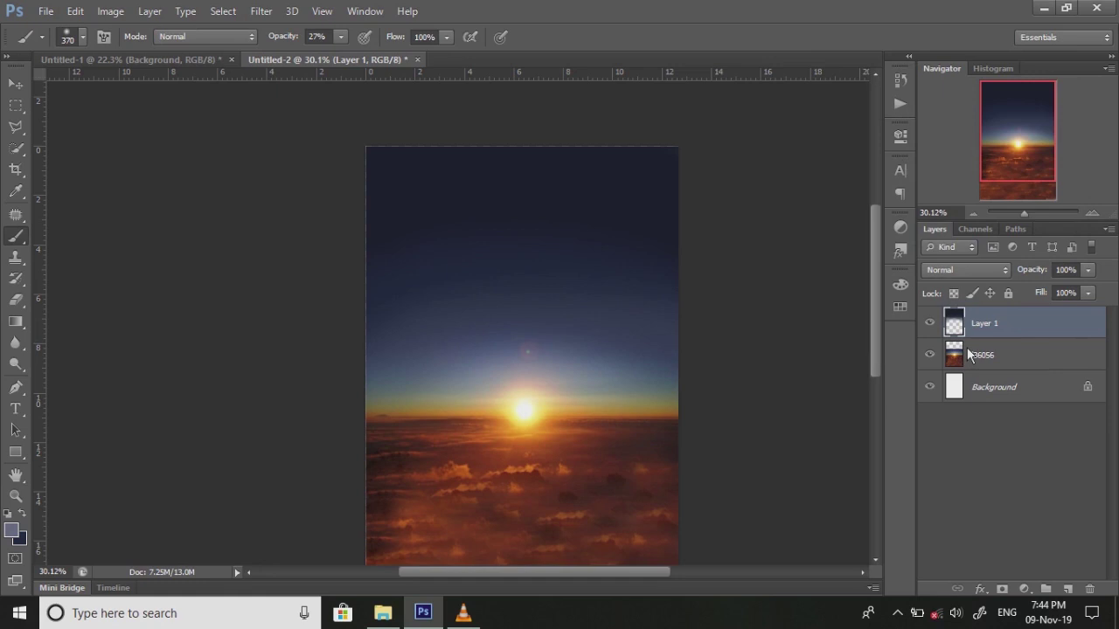
# Step: Group Layer 1 and I36056 into a group named bg
pyautogui.click(1046, 589)
pyautogui.moveTo(957, 354); pyautogui.dragTo(960, 324)
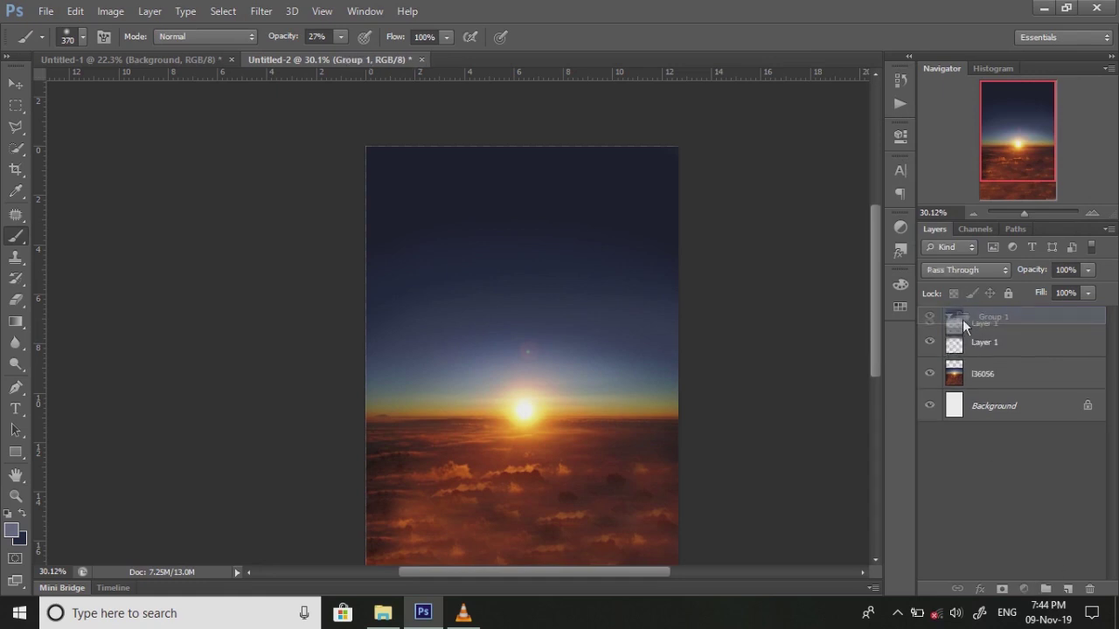
pyautogui.moveTo(970, 374); pyautogui.dragTo(962, 317)
pyautogui.click(961, 318)
pyautogui.doubleClick(989, 317)
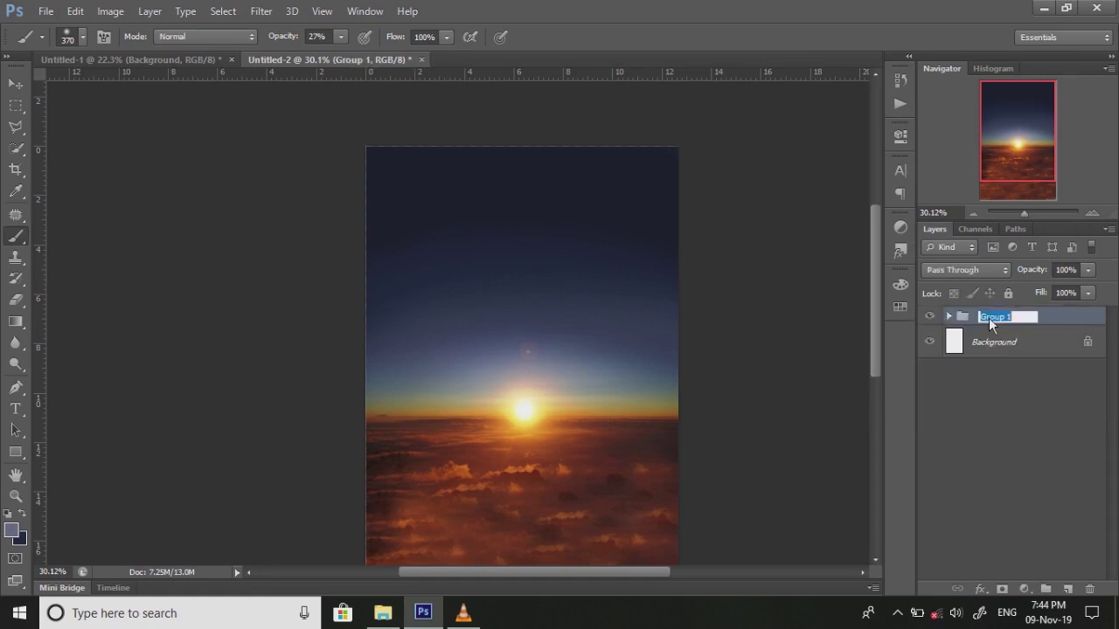
pyautogui.write('bg')
pyautogui.press('Return')
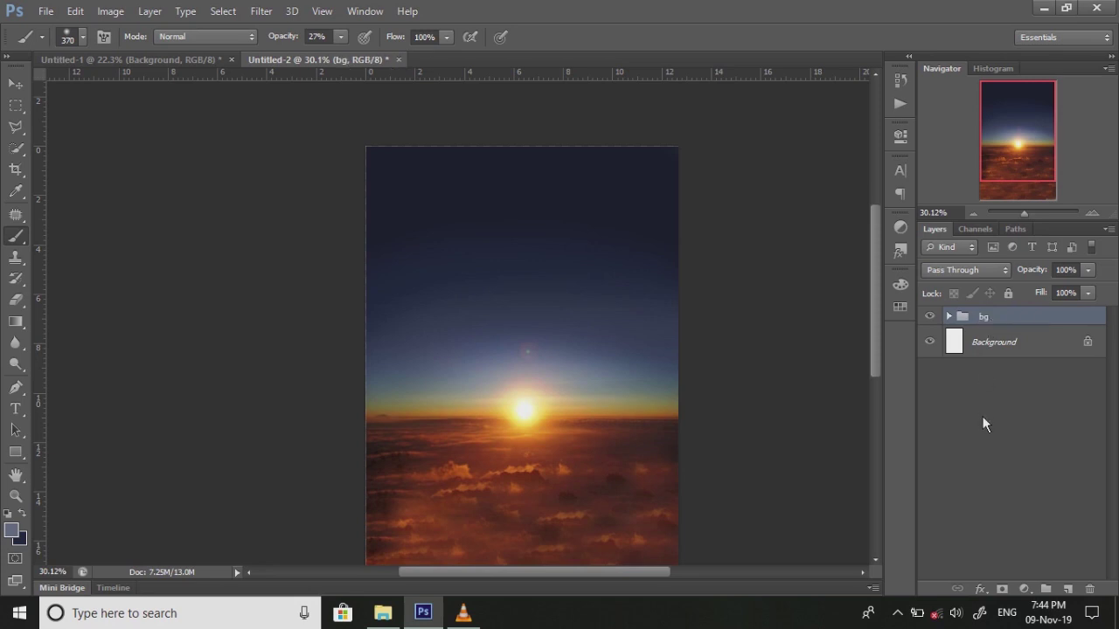
pyautogui.click(983, 416)
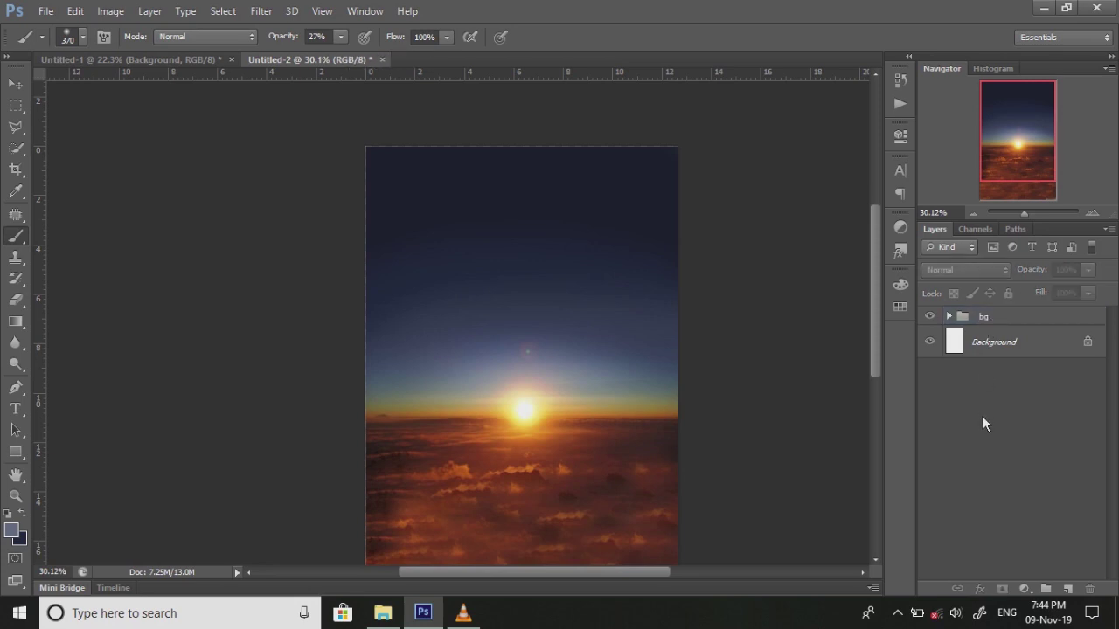
# Step: Drag the rocks Group 1 from Untitled-1 and place it along the canvas bottom
pyautogui.click(114, 59)
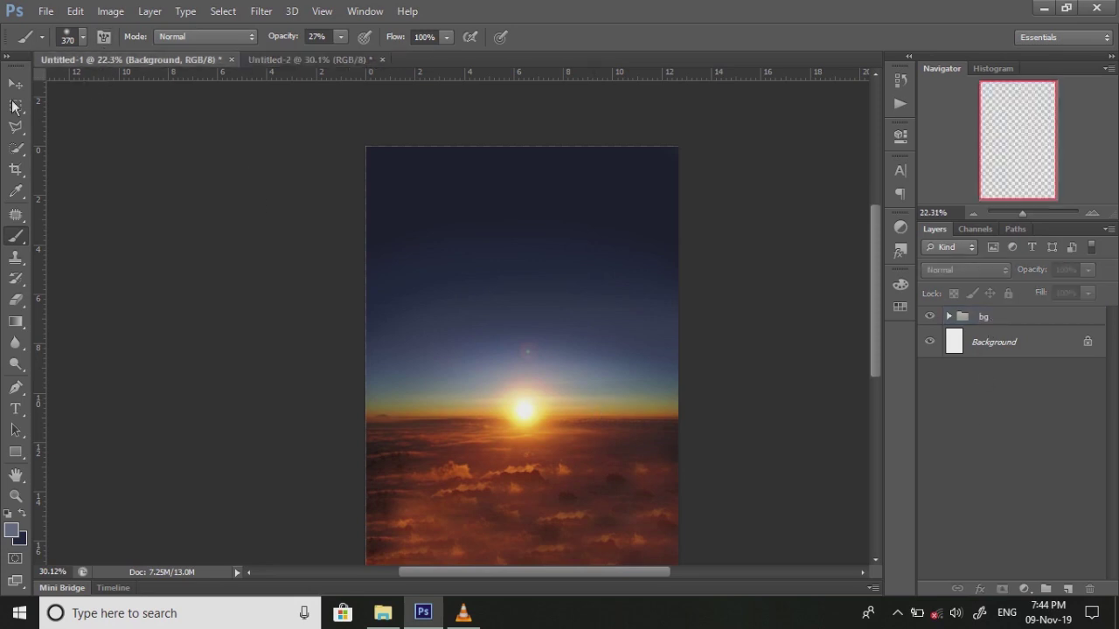
pyautogui.click(15, 83)
pyautogui.click(987, 317)
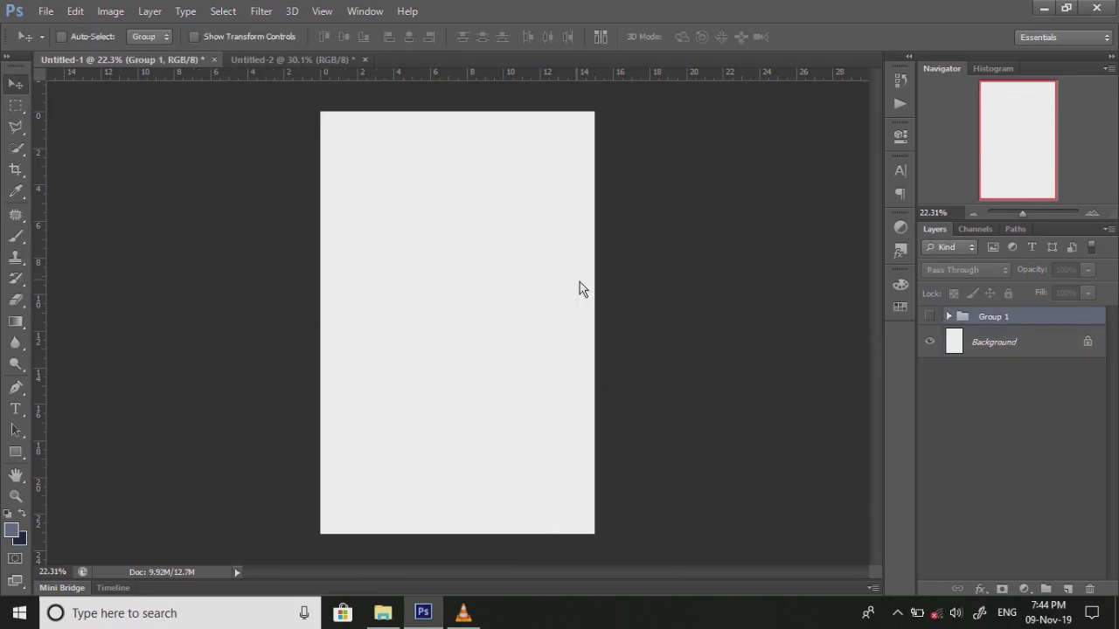
pyautogui.moveTo(331, 58); pyautogui.dragTo(584, 354)
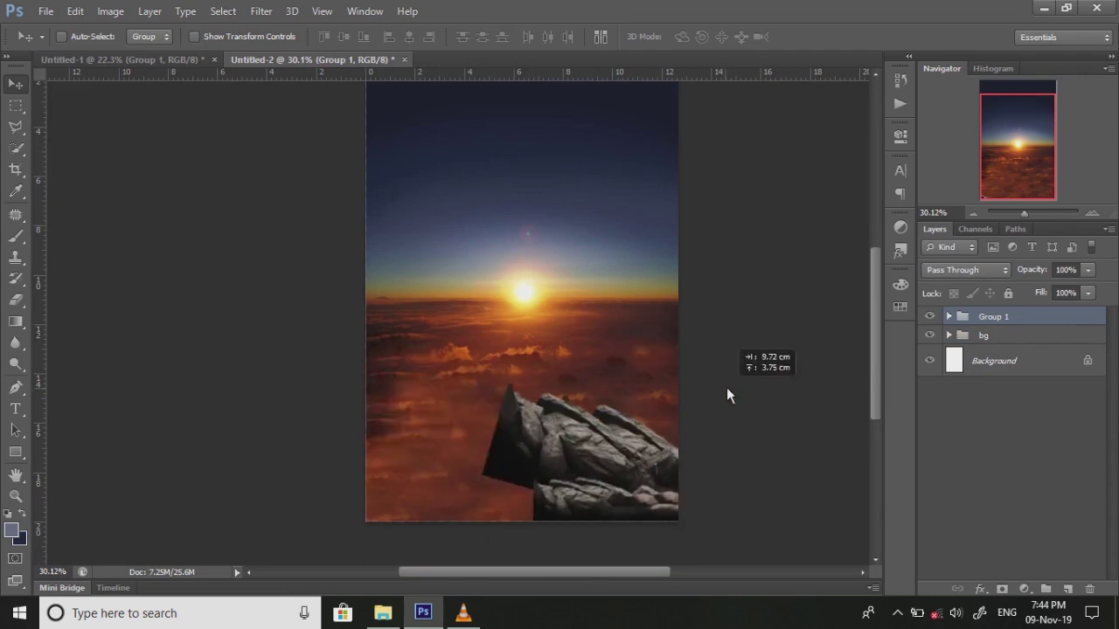
pyautogui.moveTo(488, 484); pyautogui.dragTo(521, 389)
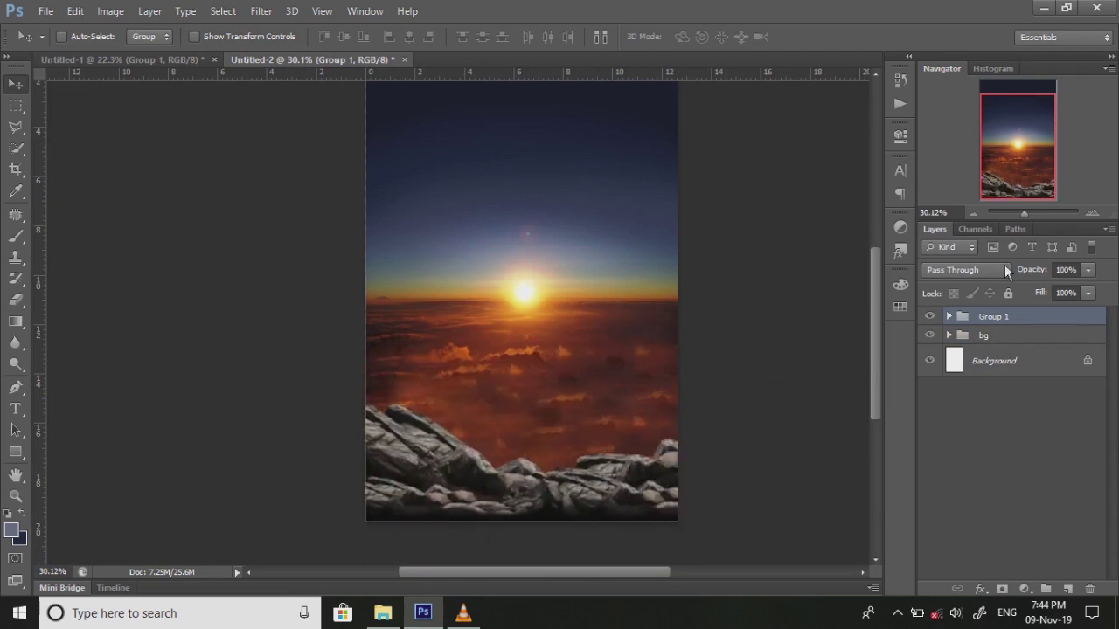
pyautogui.moveTo(1018, 214); pyautogui.dragTo(1022, 214)
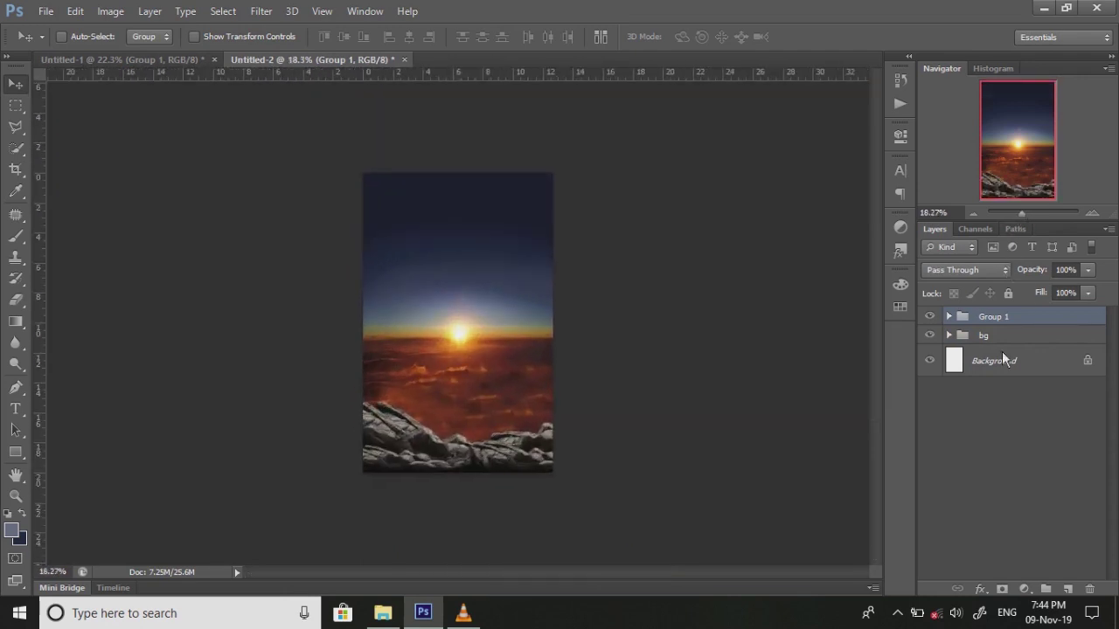
pyautogui.click(966, 339)
# Step: Nudge the bg group down and paint dark navy over the exposed top strip
pyautogui.hotkey('shift', 'Down')
pyautogui.hotkey('shift', 'Down')
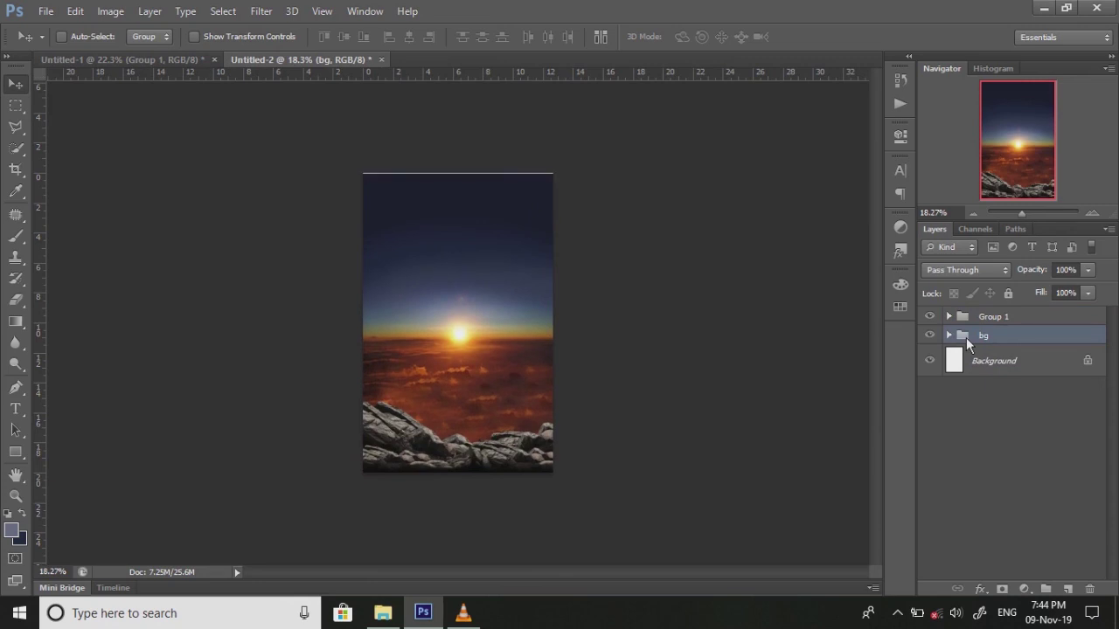
pyautogui.hotkey('shift', 'Down')
pyautogui.hotkey('shift', 'Down')
pyautogui.hotkey('shift', 'Down')
pyautogui.hotkey('shift', 'Down')
pyautogui.hotkey('shift', 'Down')
pyautogui.hotkey('shift', 'Down')
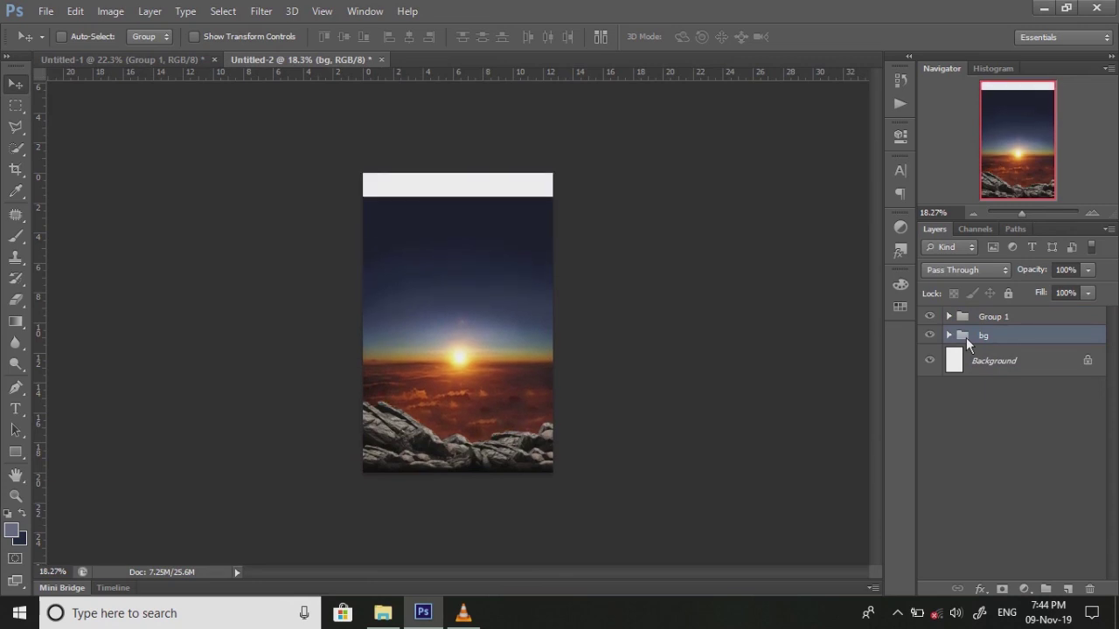
pyautogui.click(948, 336)
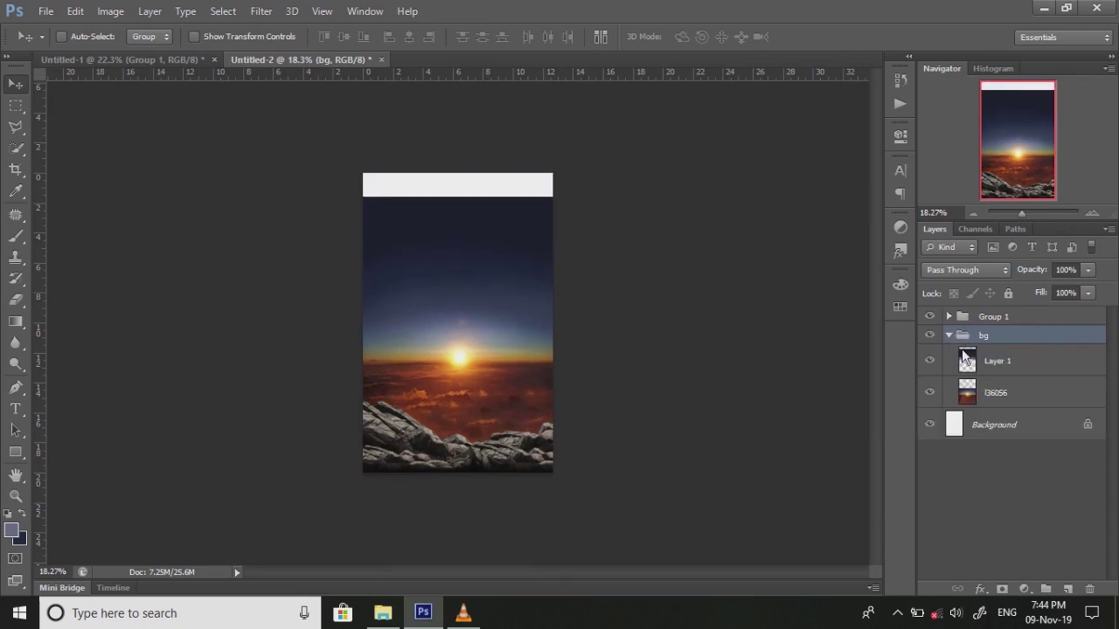
pyautogui.click(965, 354)
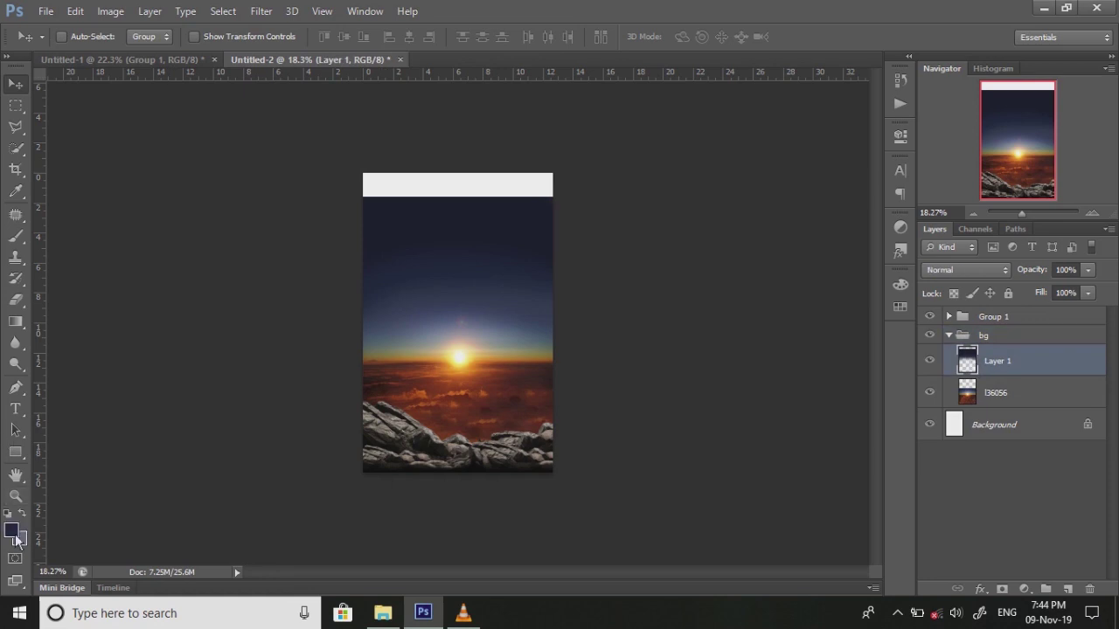
pyautogui.click(14, 534)
pyautogui.click(403, 208)
pyautogui.click(782, 409)
pyautogui.click(16, 236)
pyautogui.moveTo(267, 185); pyautogui.dragTo(572, 149)
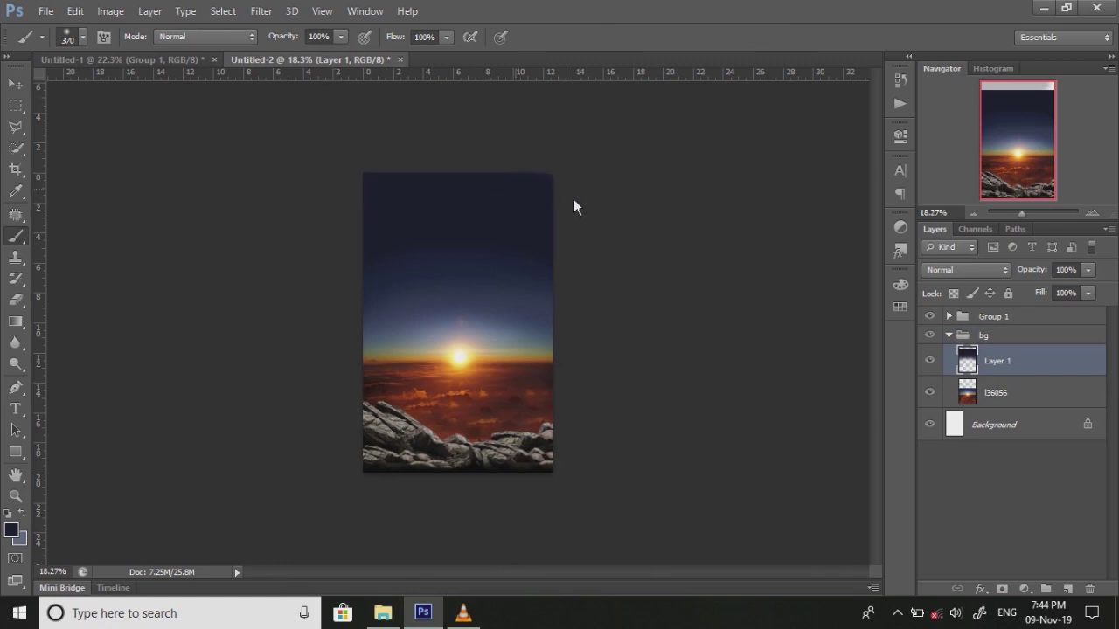
pyautogui.click(16, 528)
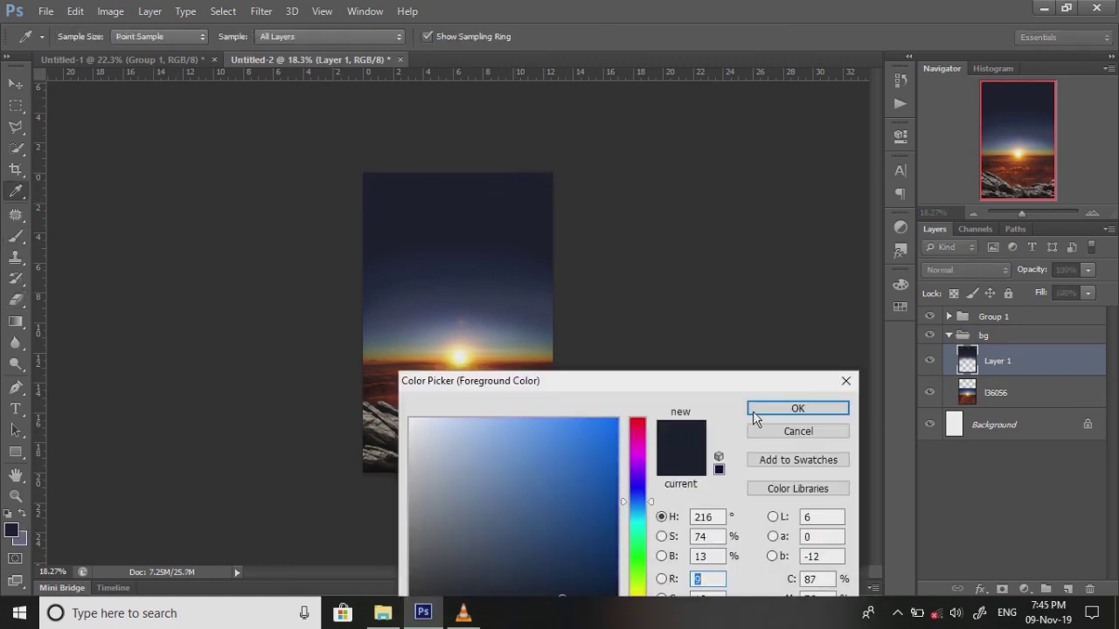
pyautogui.click(752, 411)
pyautogui.click(948, 335)
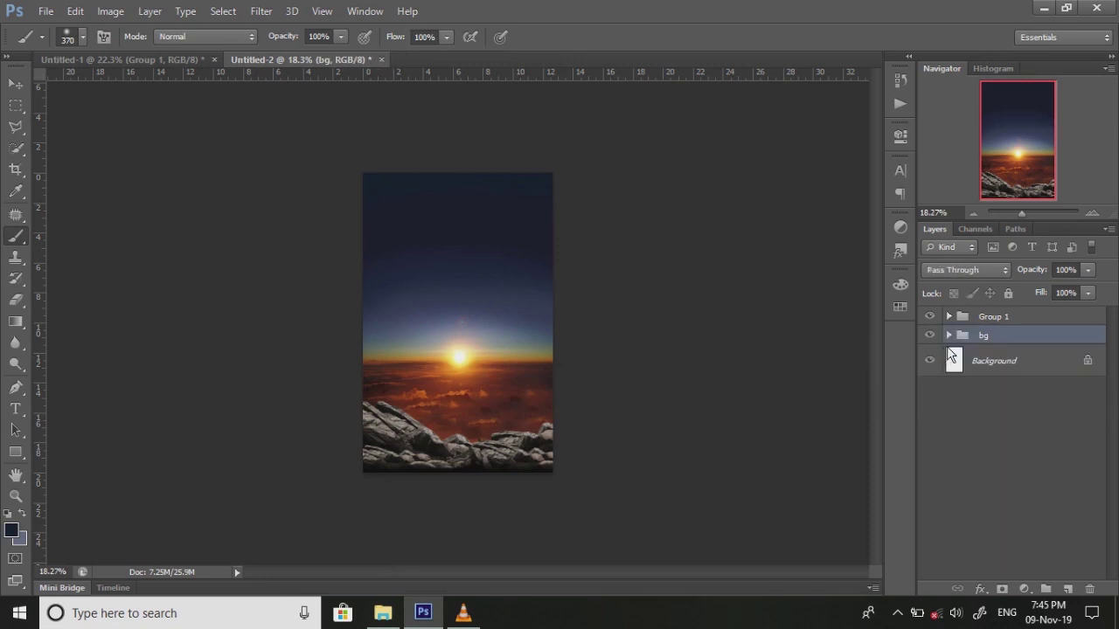
# Step: Stamp the visible rocks into Layer 3 and delete the original Group 1
pyautogui.click(930, 336)
pyautogui.click(930, 360)
pyautogui.click(964, 320)
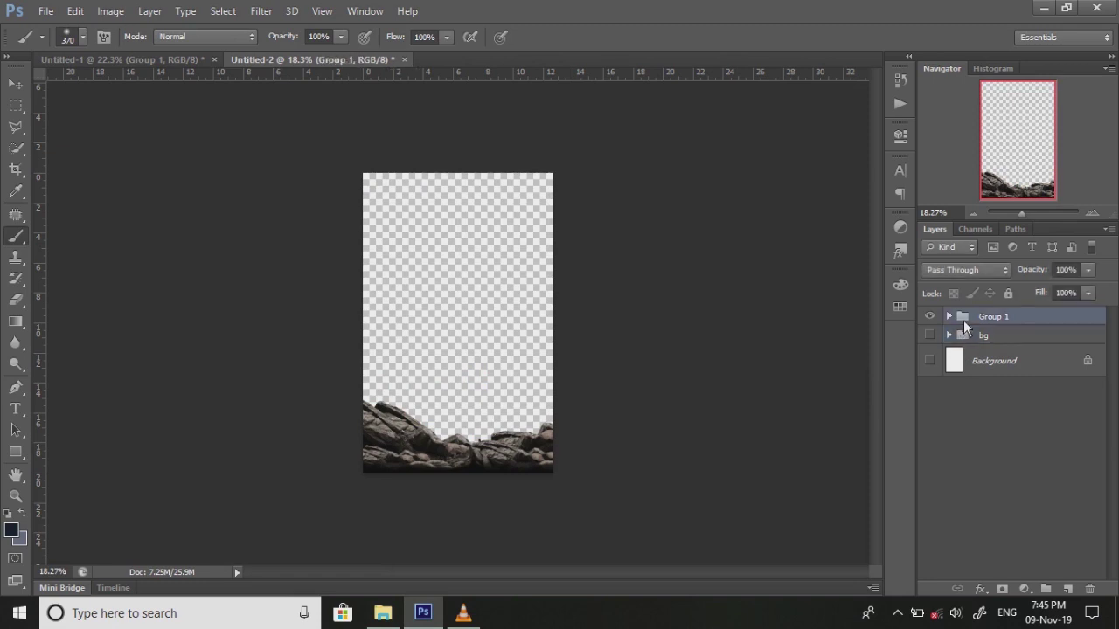
pyautogui.hotkey('ctrl', 'shift', 'alt', 'n')
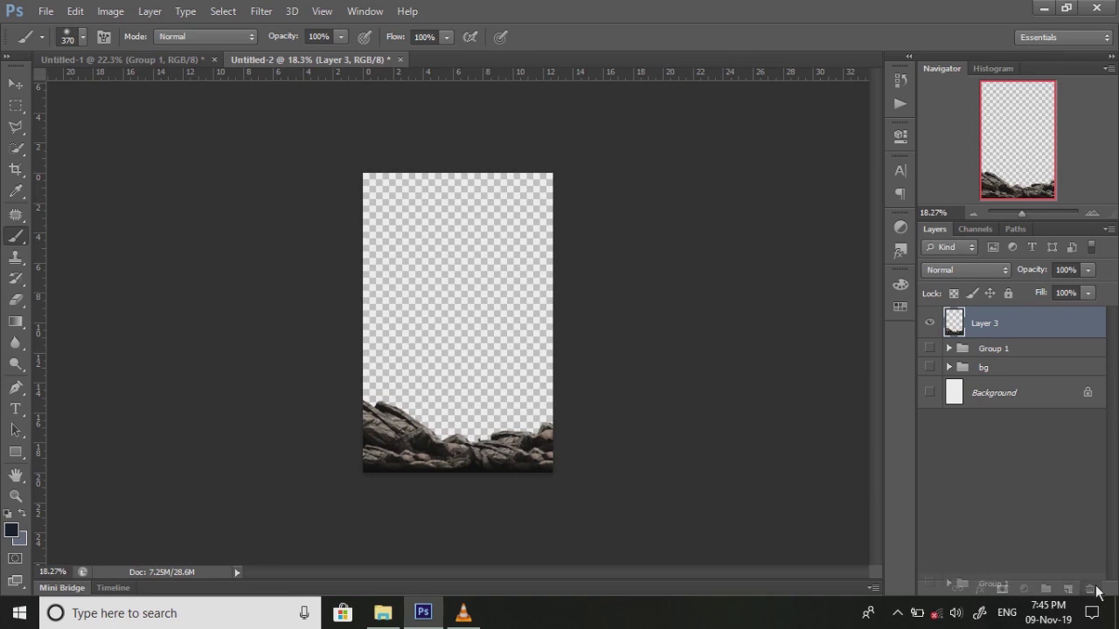
pyautogui.moveTo(964, 349); pyautogui.dragTo(1089, 589)
pyautogui.click(930, 373)
pyautogui.click(929, 348)
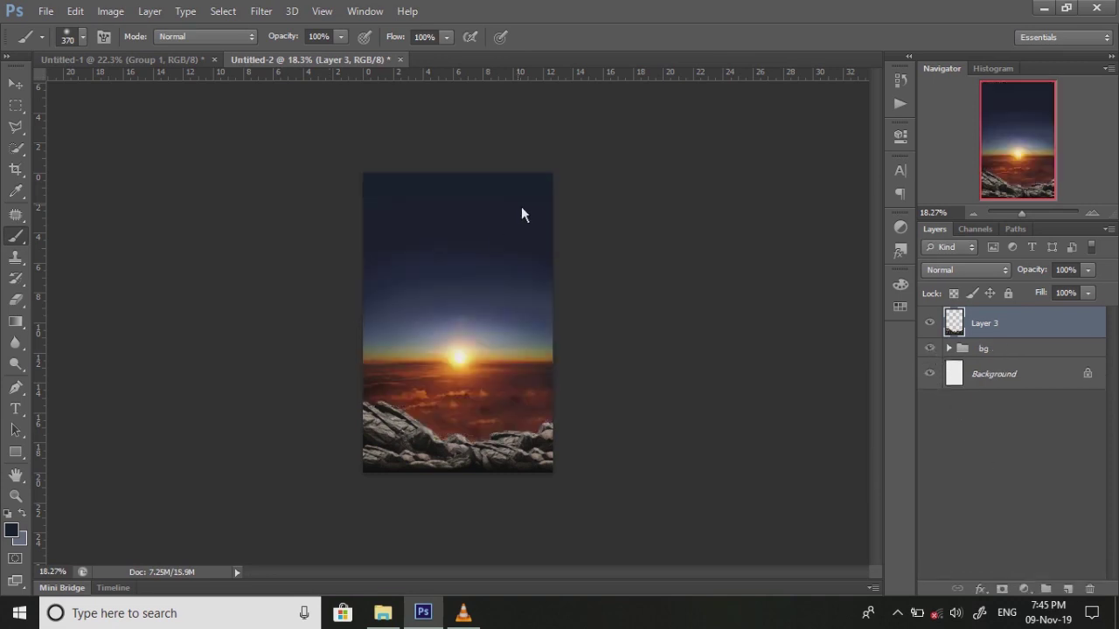
# Step: In Curves, raise red, adjust green, lower blue and darken the overall RGB curve
pyautogui.click(111, 11)
pyautogui.moveTo(135, 53)
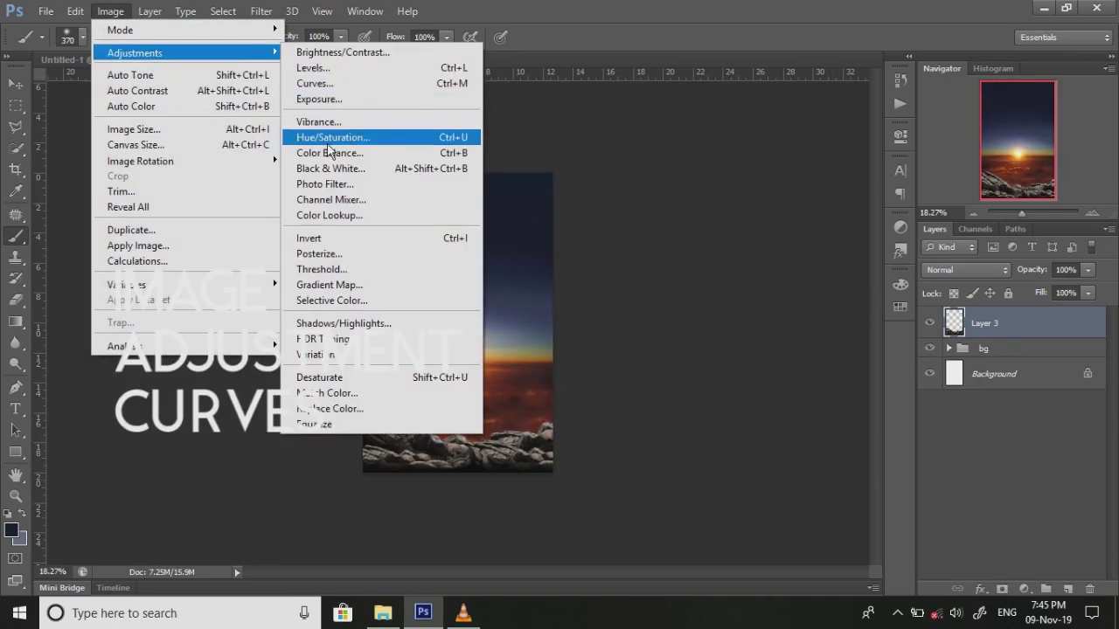
pyautogui.click(336, 84)
pyautogui.hotkey('alt', '3')
pyautogui.moveTo(806, 250)
pyautogui.mouseDown()
pyautogui.moveTo(808, 236)
pyautogui.moveTo(827, 263)
pyautogui.mouseUp()
pyautogui.click(769, 123)
pyautogui.click(769, 167)
pyautogui.click(812, 242)
pyautogui.click(769, 122)
pyautogui.click(739, 179)
pyautogui.click(808, 241)
pyautogui.click(799, 123)
pyautogui.click(769, 143)
# Step: Refine the red curve point, check blue, and apply the Curves adjustment
pyautogui.click(769, 122)
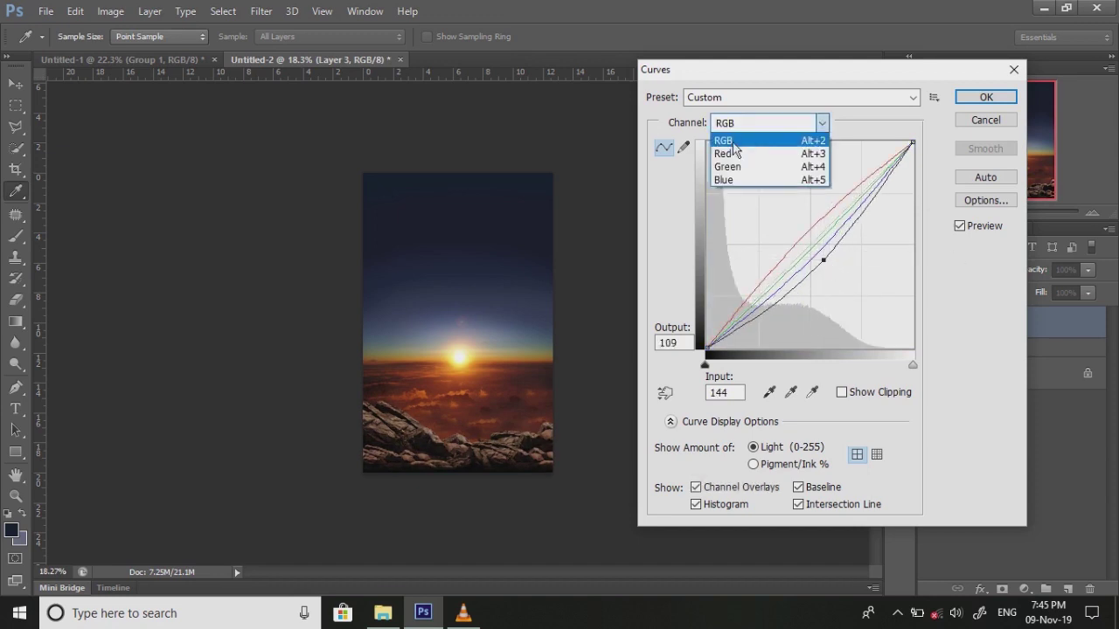
pyautogui.click(769, 153)
pyautogui.click(804, 236)
pyautogui.moveTo(809, 239); pyautogui.dragTo(812, 251)
pyautogui.click(770, 123)
pyautogui.click(769, 181)
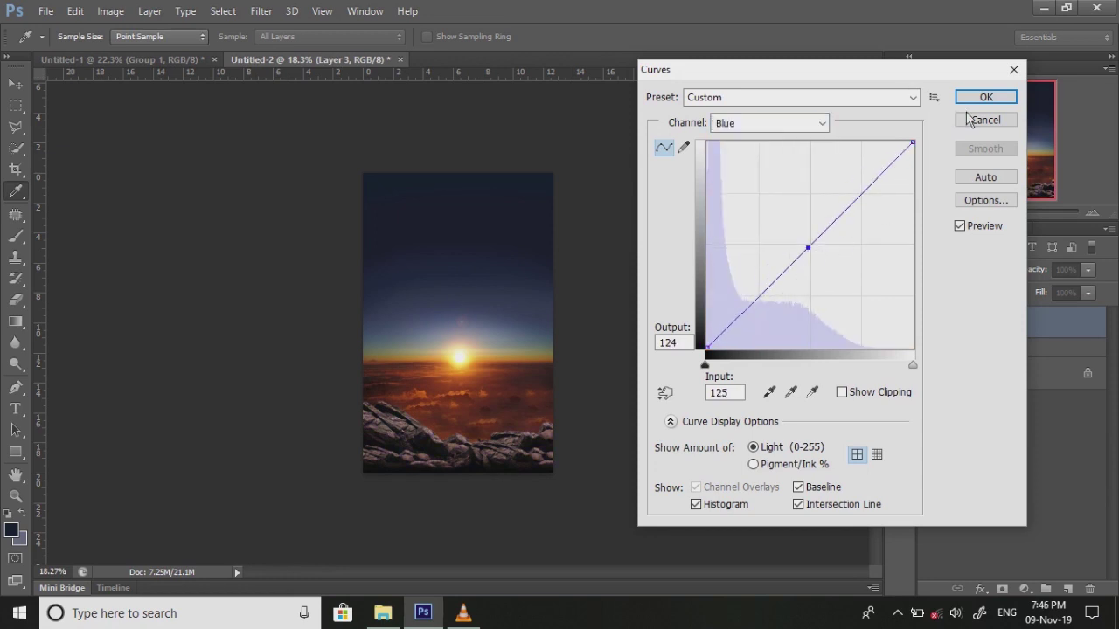
pyautogui.click(983, 98)
pyautogui.press('b')
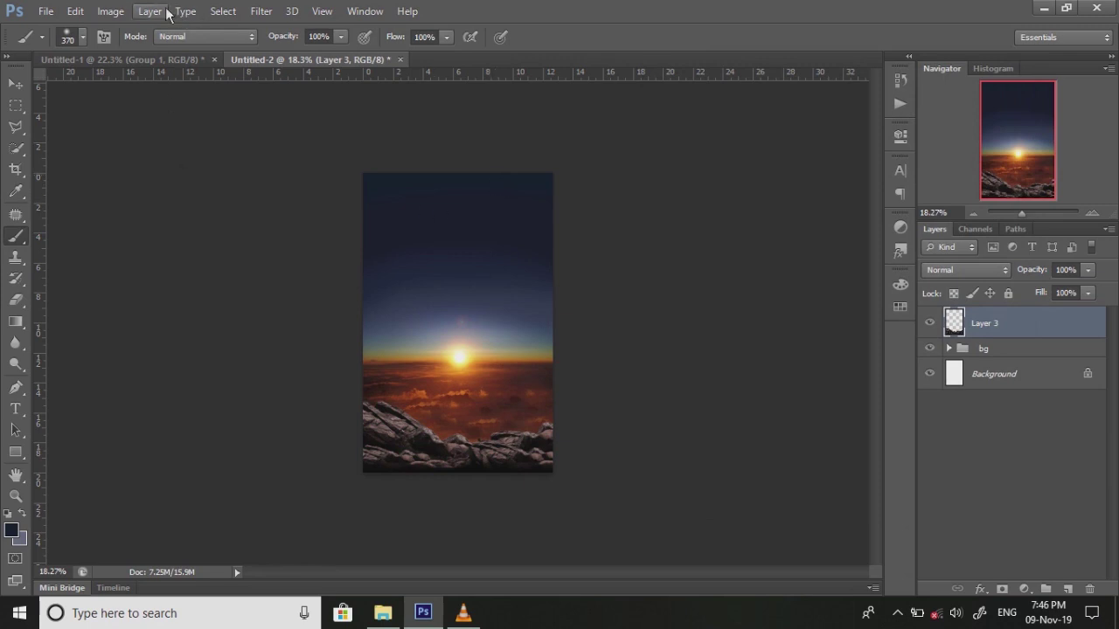
pyautogui.click(110, 10)
pyautogui.moveTo(135, 53)
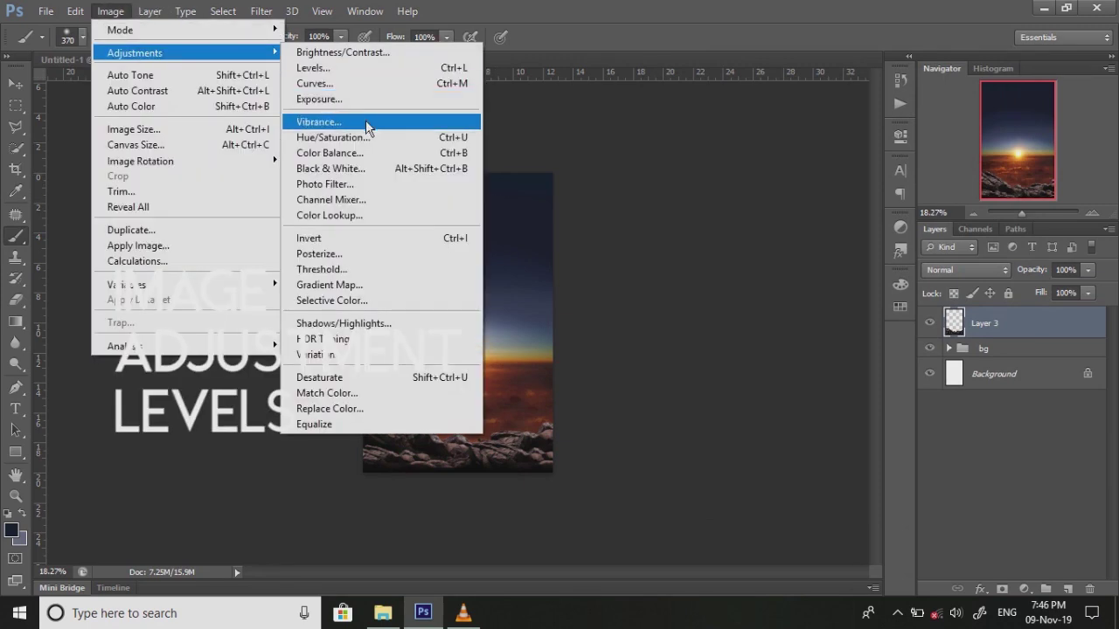
# Step: Apply Levels to Layer 3 with black input 22 and midtones kept at 1.00
pyautogui.click(356, 77)
pyautogui.moveTo(618, 111); pyautogui.dragTo(893, 145)
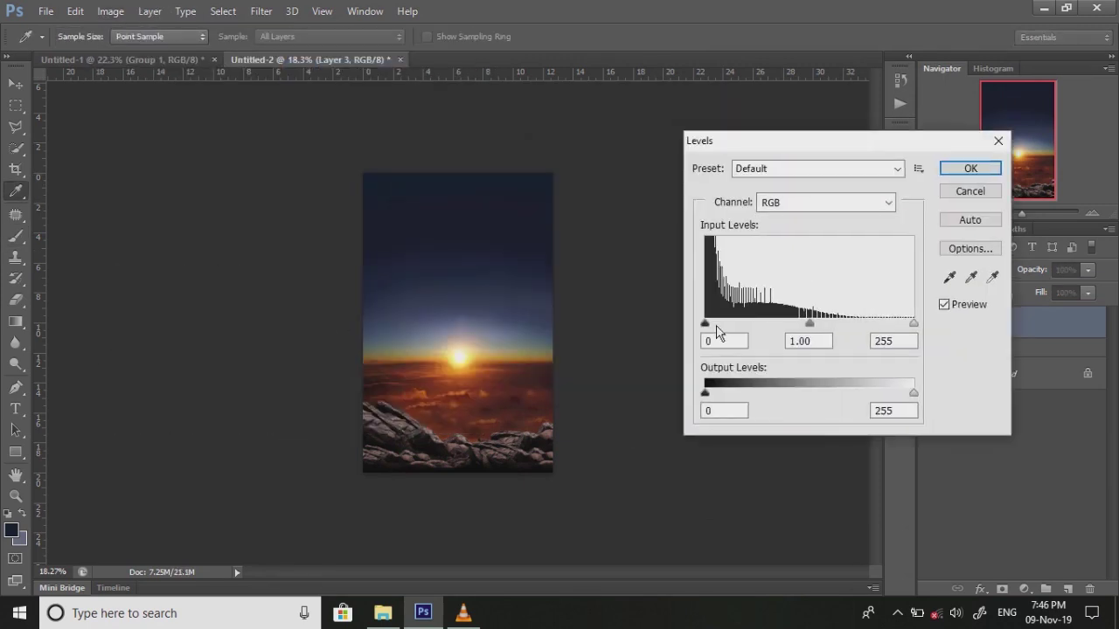
pyautogui.moveTo(705, 323); pyautogui.dragTo(722, 323)
pyautogui.moveTo(817, 323); pyautogui.dragTo(913, 324)
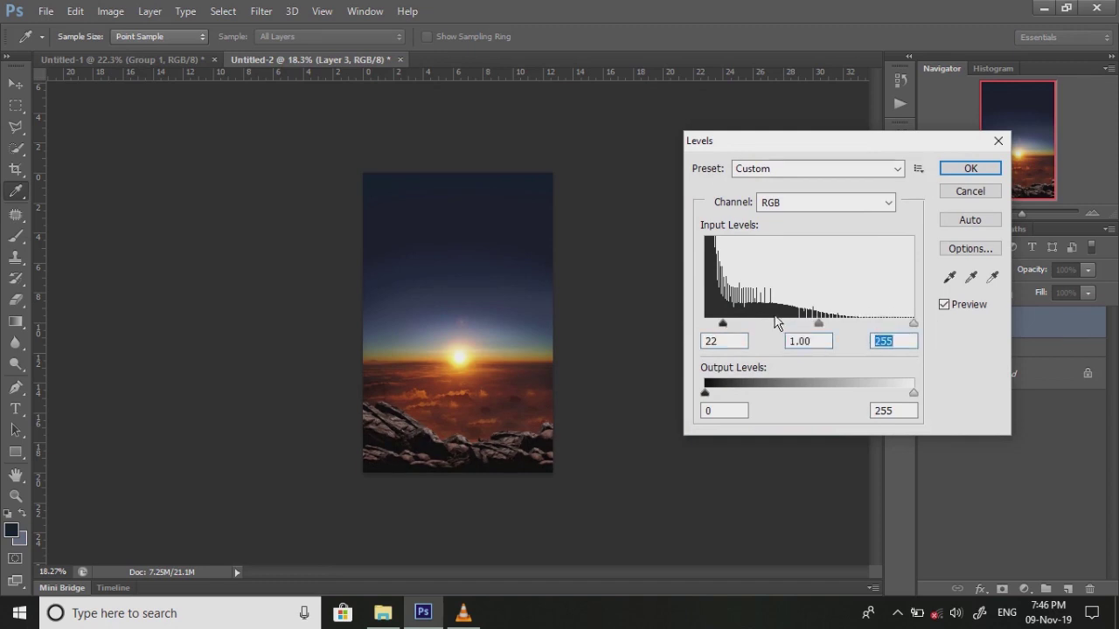
pyautogui.click(970, 168)
pyautogui.press('b')
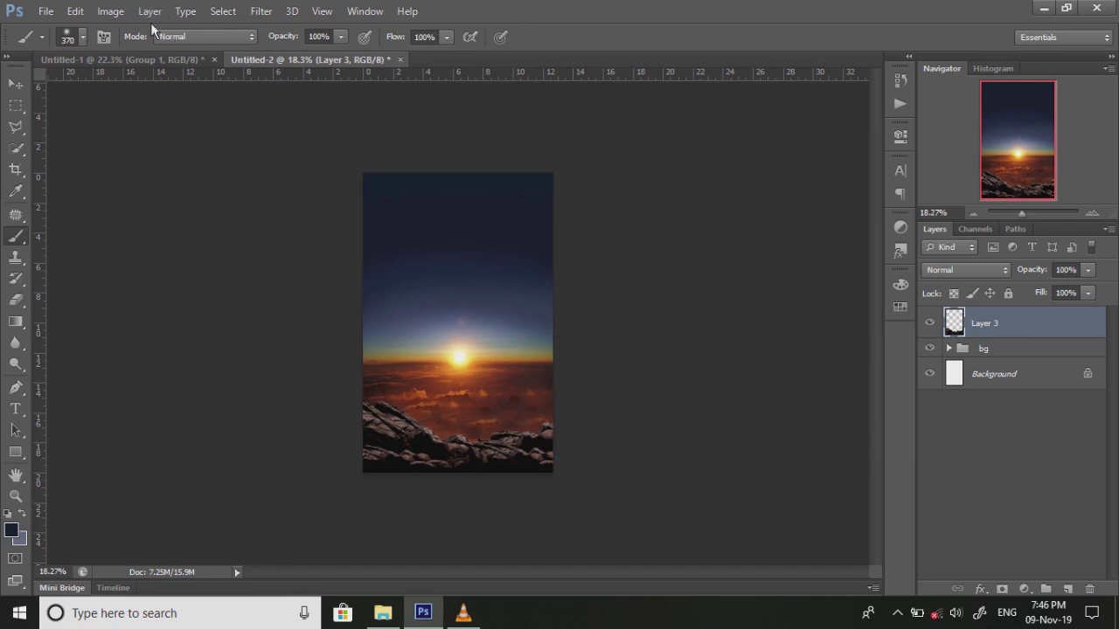
pyautogui.click(110, 11)
pyautogui.moveTo(134, 52)
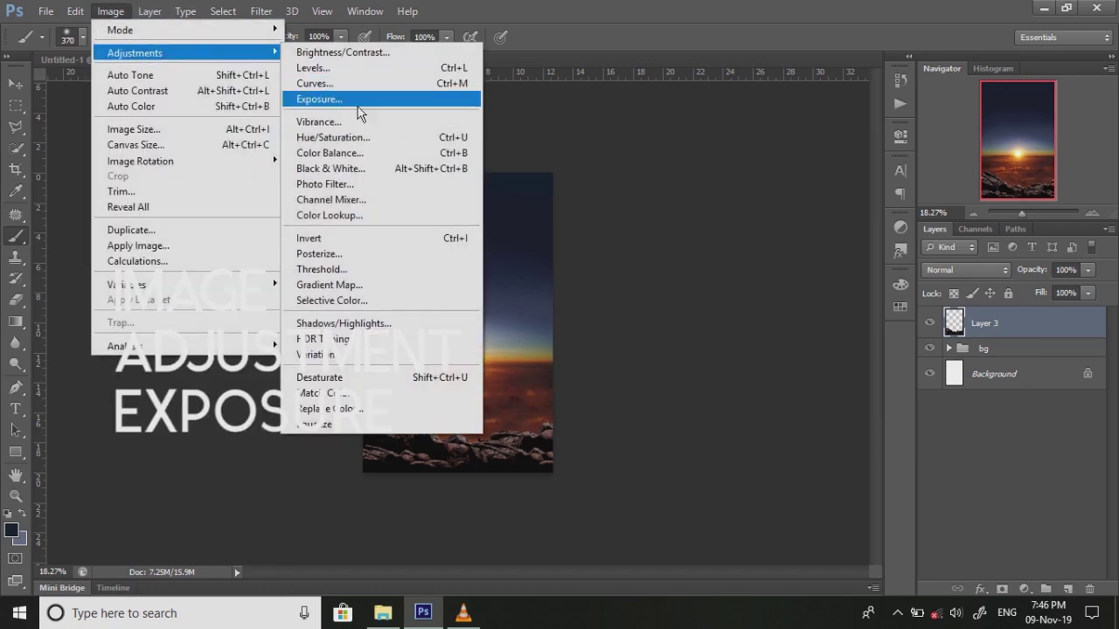
# Step: Apply Exposure -1.68 with offset +0.0031 to the Layer 3 rocks, then zoom in
pyautogui.click(319, 99)
pyautogui.moveTo(522, 226); pyautogui.dragTo(518, 245)
pyautogui.moveTo(523, 261); pyautogui.dragTo(527, 266)
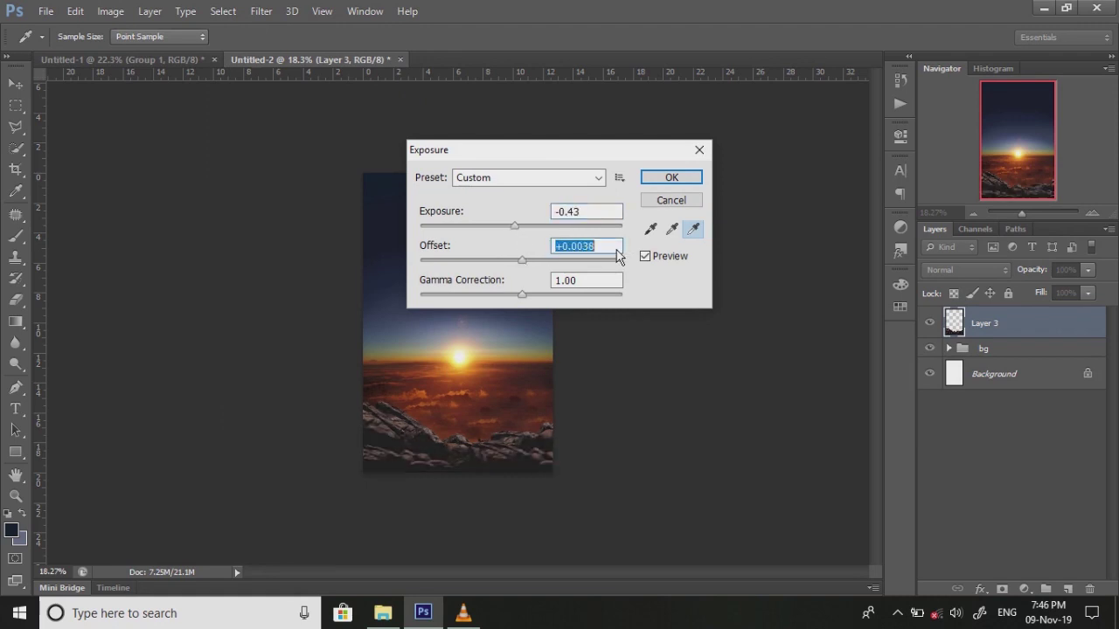
pyautogui.moveTo(584, 150); pyautogui.dragTo(784, 103)
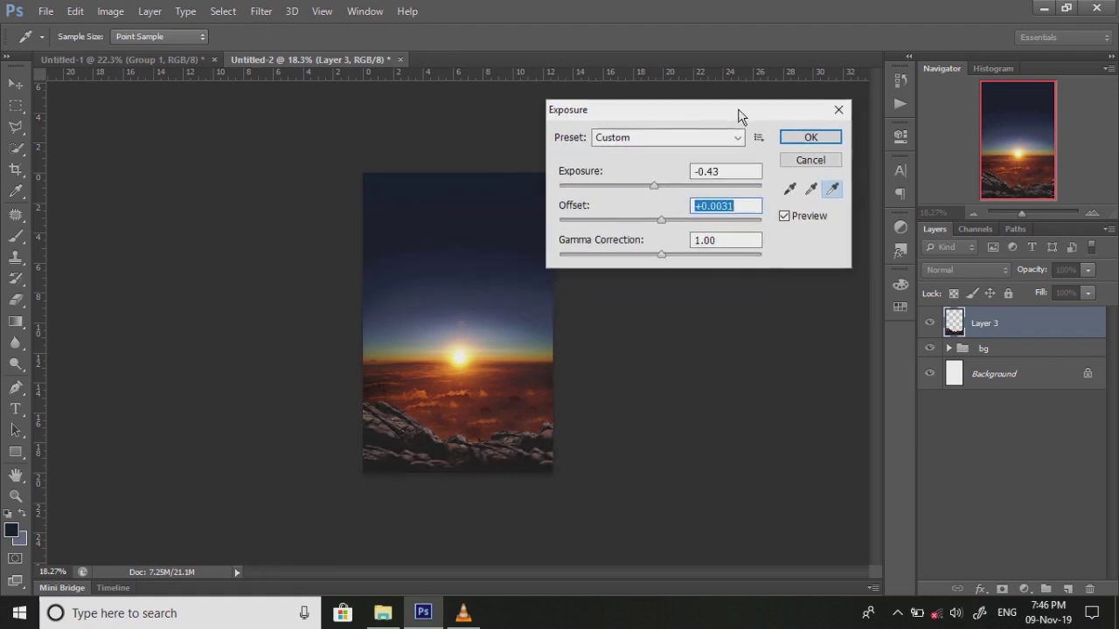
pyautogui.click(723, 249)
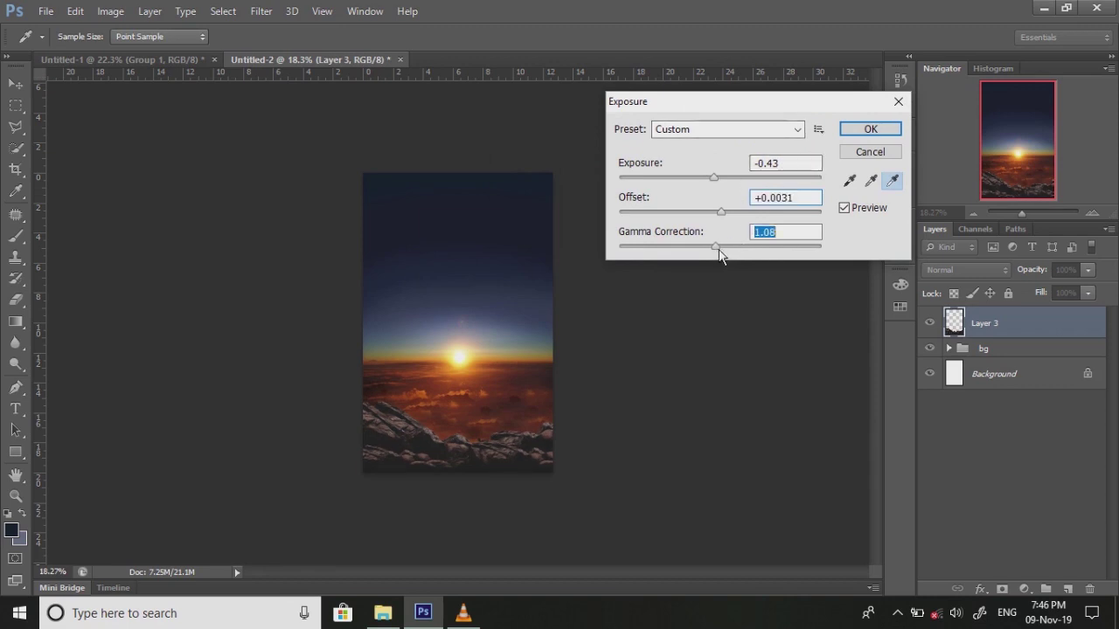
pyautogui.moveTo(714, 179); pyautogui.dragTo(706, 185)
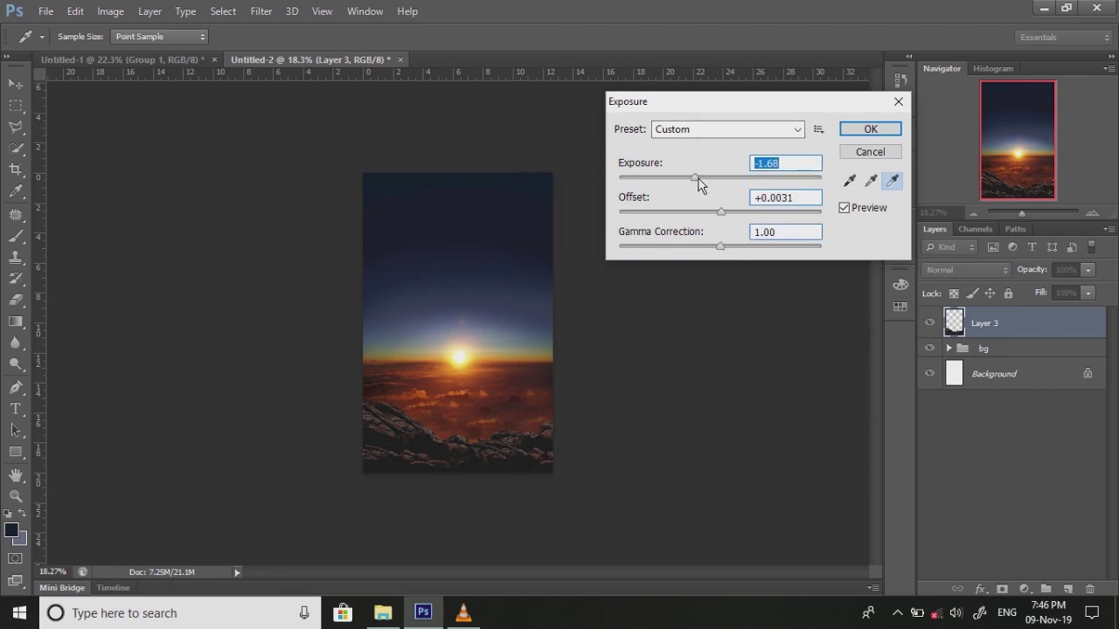
pyautogui.click(885, 130)
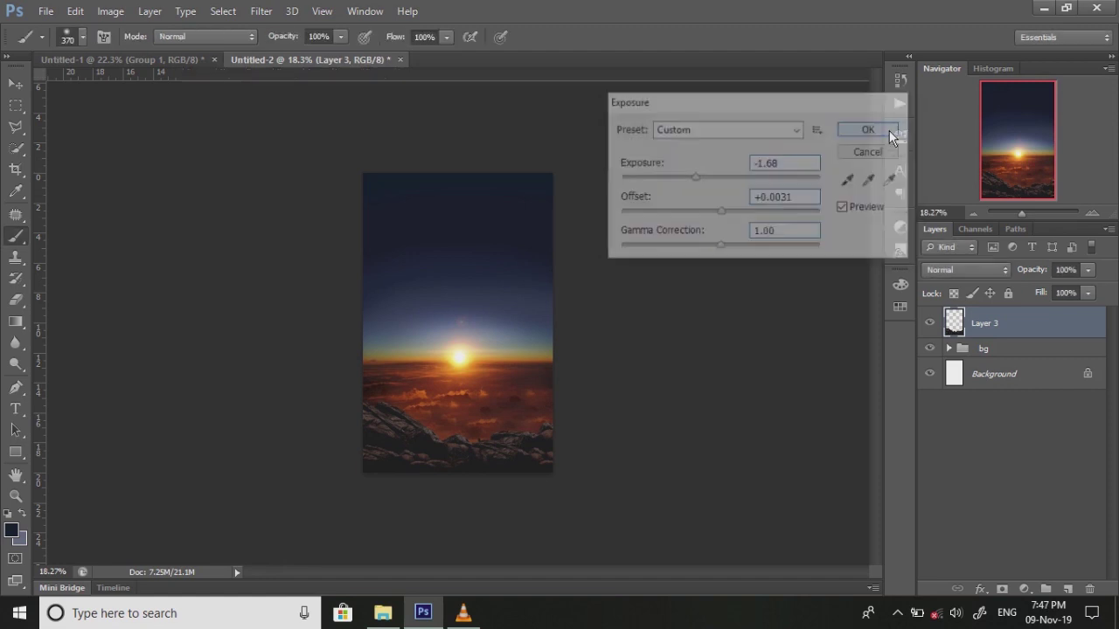
pyautogui.moveTo(1018, 211); pyautogui.dragTo(1026, 213)
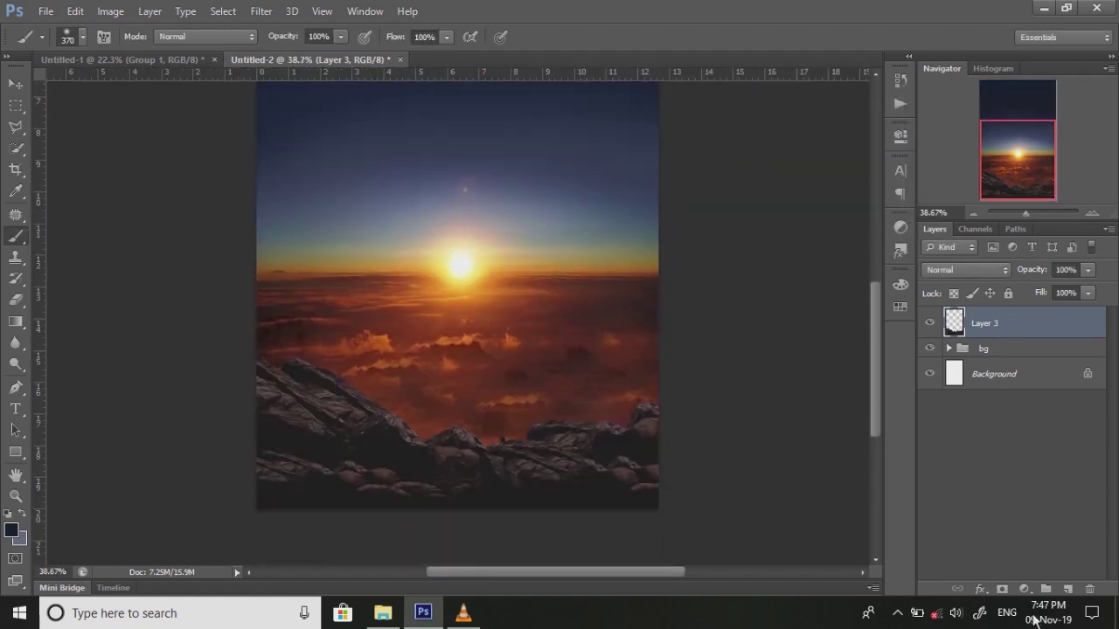
# Step: Add Layer 4 above Layer 3, dab orange on the rocks, and set it to Overlay
pyautogui.click(1068, 588)
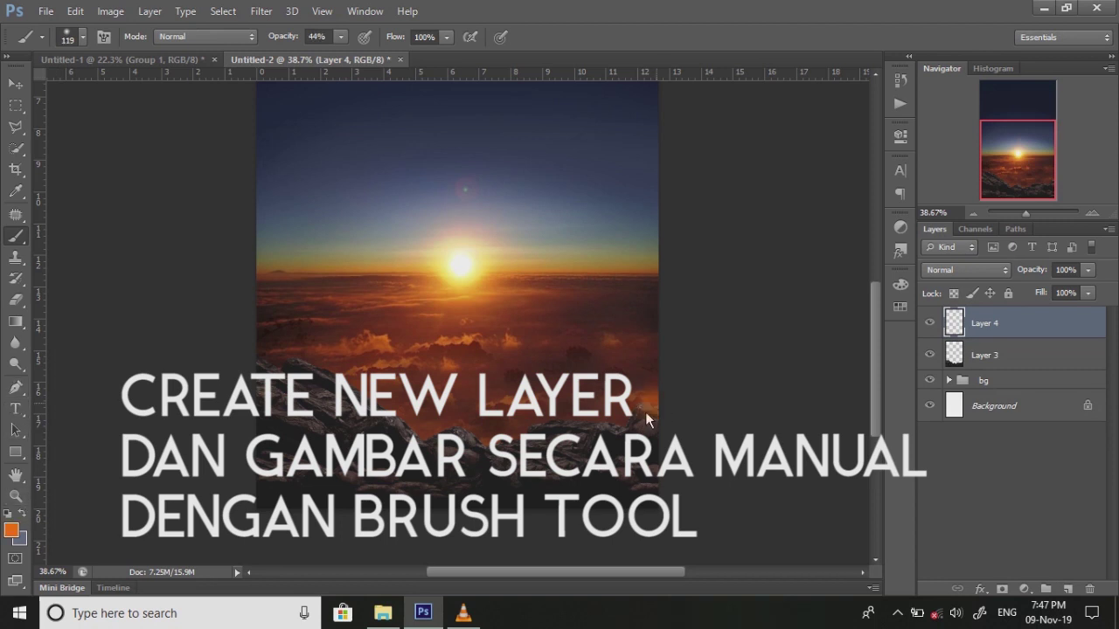
pyautogui.click(294, 375)
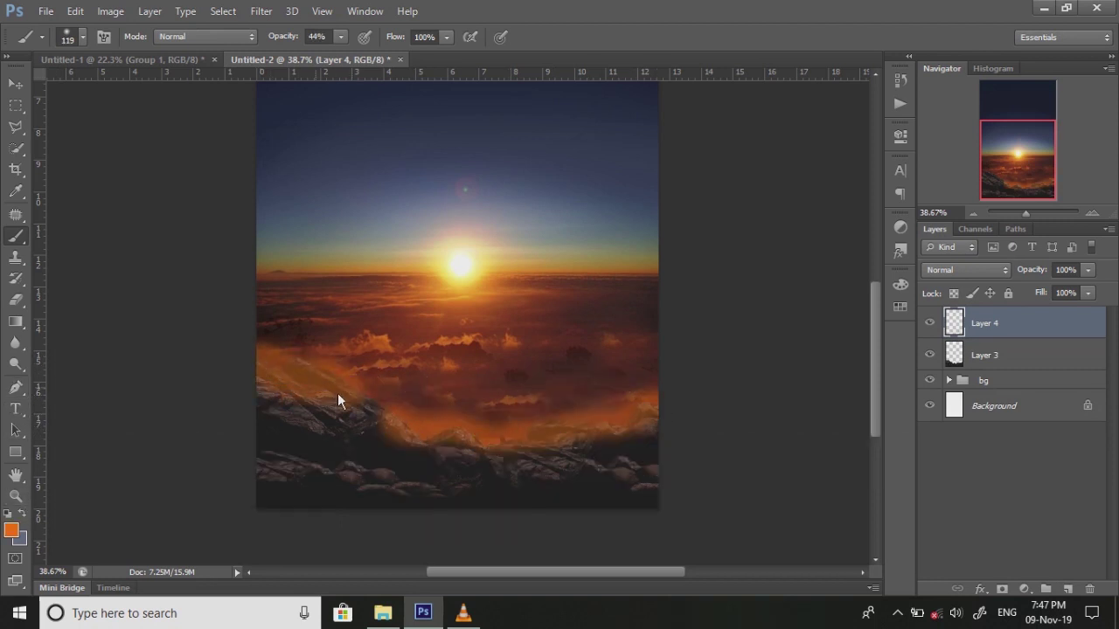
pyautogui.click(967, 271)
pyautogui.click(960, 59)
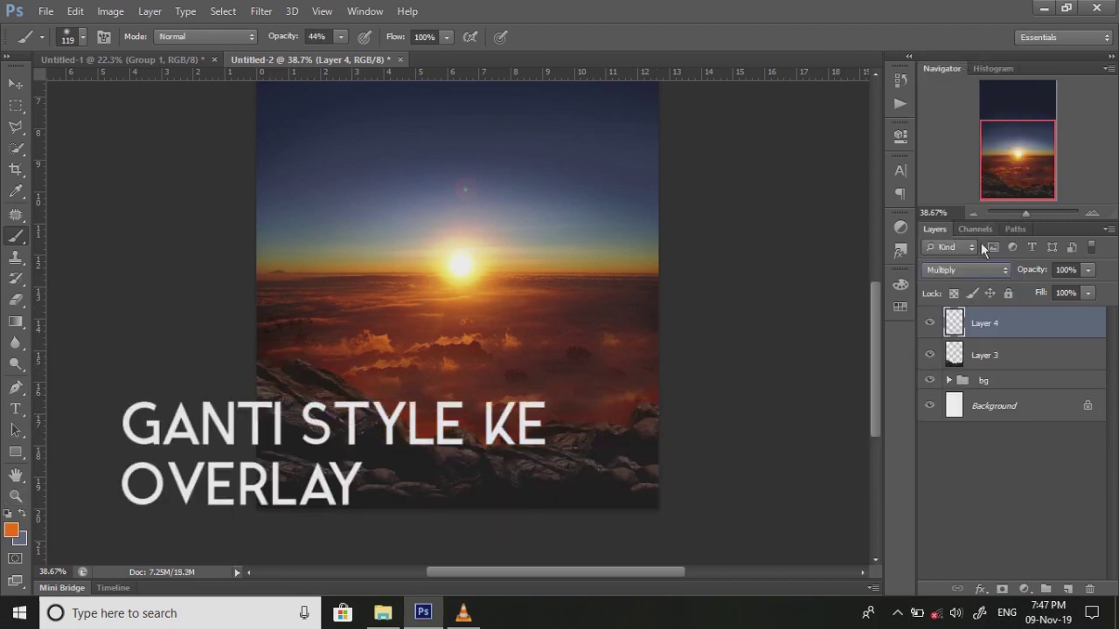
pyautogui.scroll(-1, 970, 271)
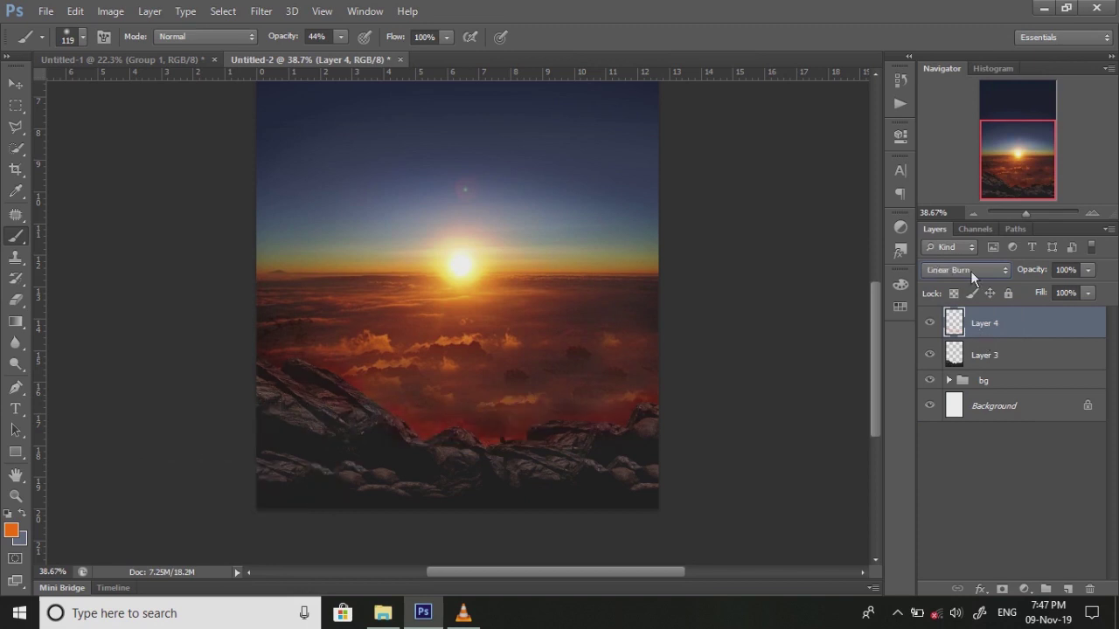
pyautogui.scroll(-3, 970, 271)
pyautogui.scroll(-5, 970, 271)
pyautogui.scroll(1, 970, 271)
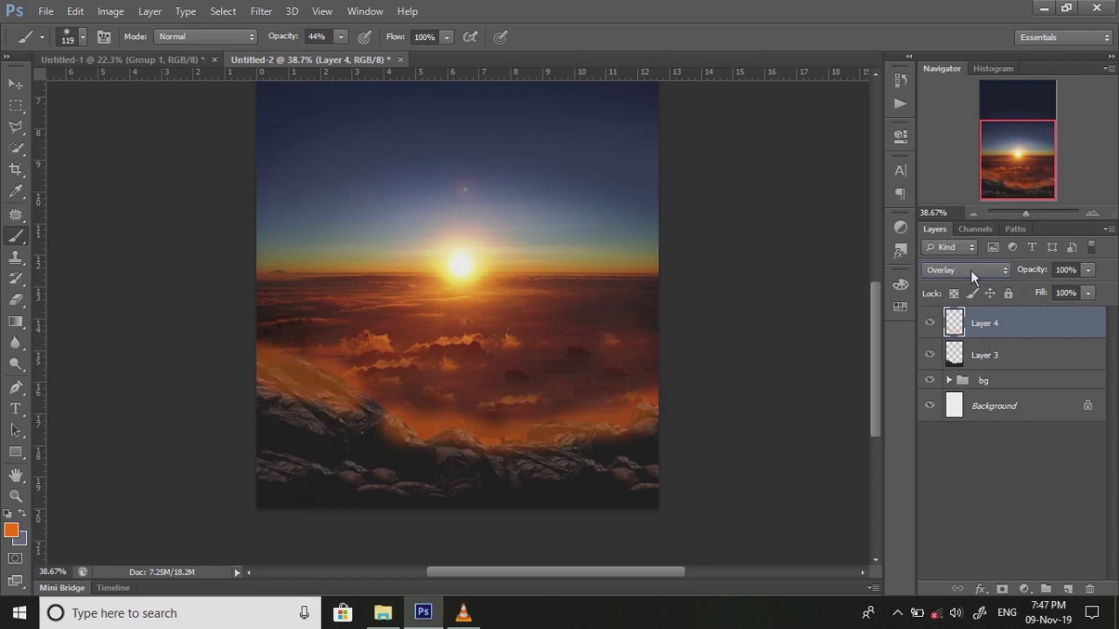
pyautogui.scroll(-1, 971, 270)
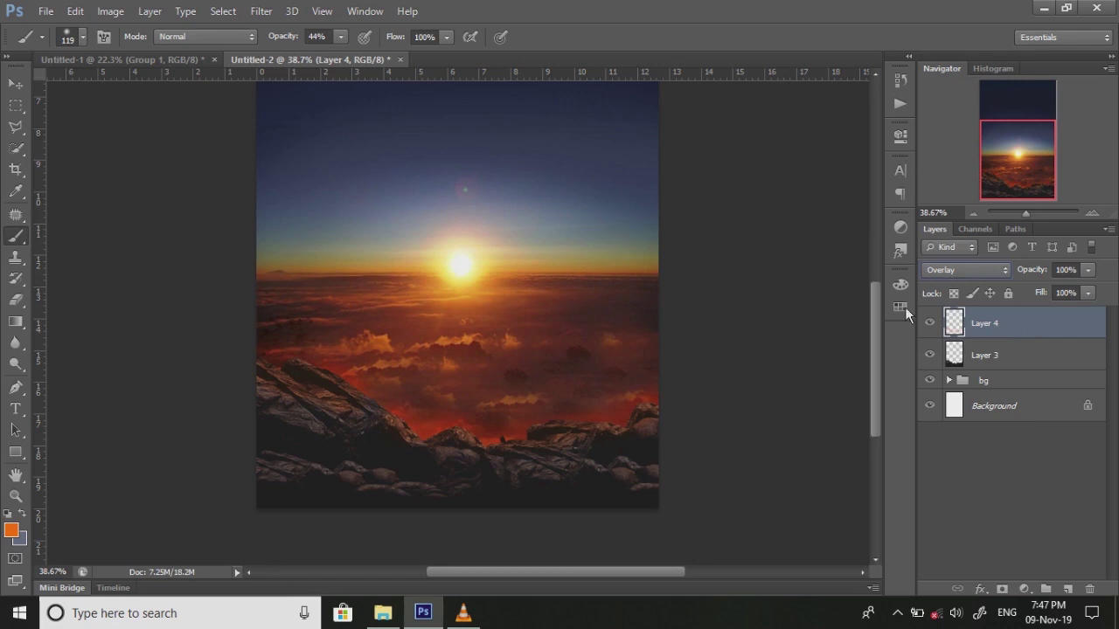
# Step: Resize the brush to 82 px, then switch to the Eraser for cleanup
pyautogui.rightClick(591, 411)
pyautogui.click(674, 418)
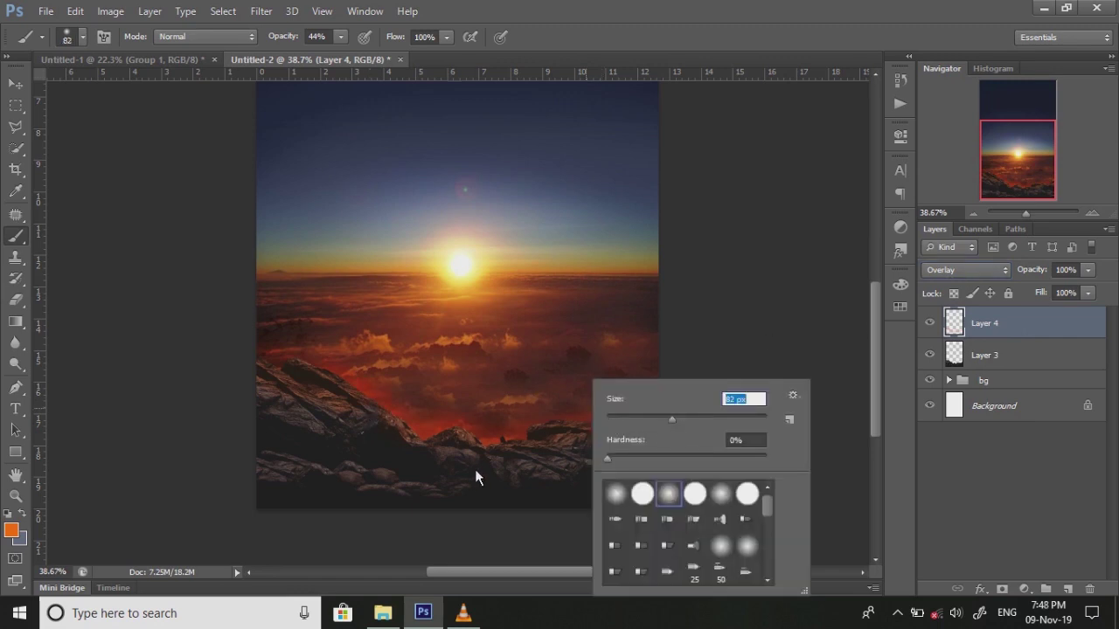
pyautogui.press('Return')
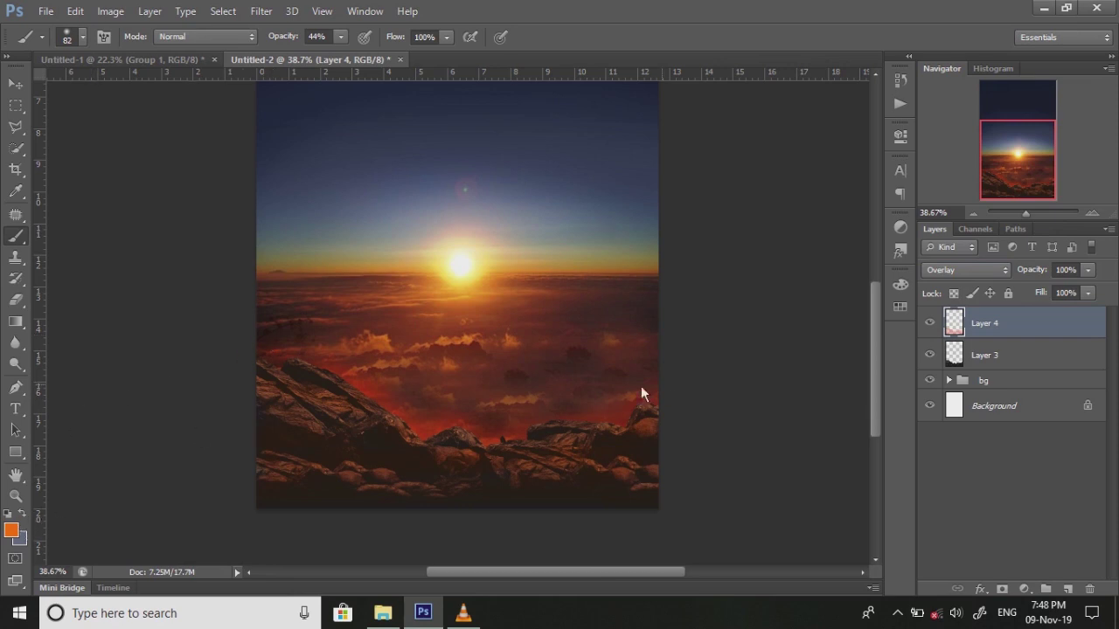
pyautogui.click(16, 299)
pyautogui.rightClick(312, 413)
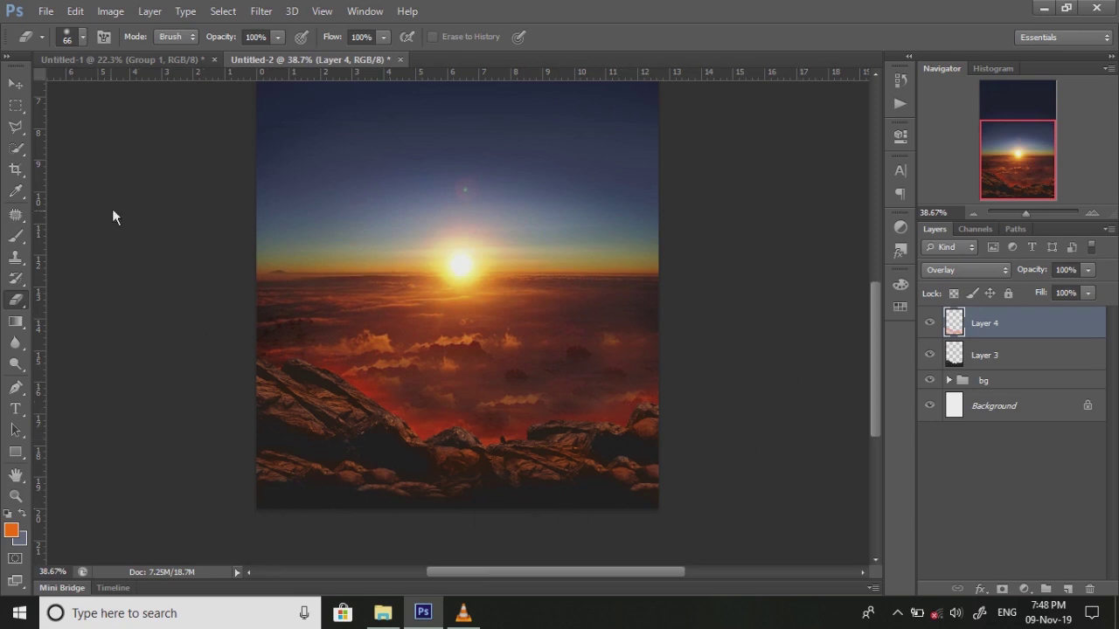
# Step: Magic Wand-select the sky above the rocks on Layer 3, then return to the Eraser
pyautogui.rightClick(15, 148)
pyautogui.click(54, 161)
pyautogui.click(1014, 355)
pyautogui.click(446, 343)
pyautogui.click(16, 298)
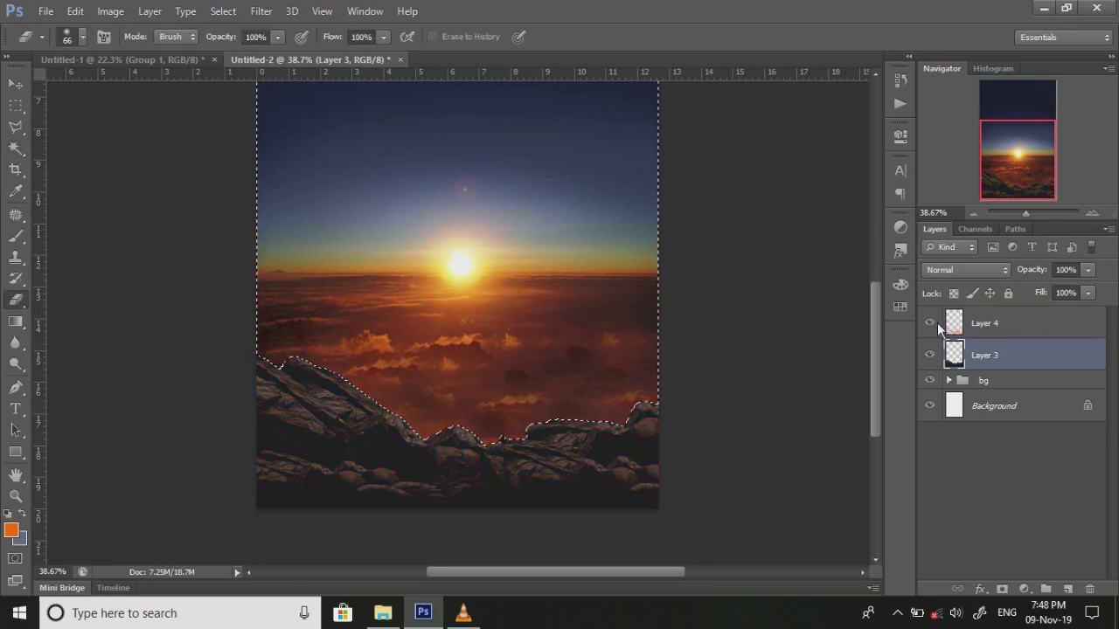
# Step: On Layer 4, set a 215 px eraser and clear the current selection
pyautogui.click(964, 323)
pyautogui.rightClick(541, 383)
pyautogui.press('Return')
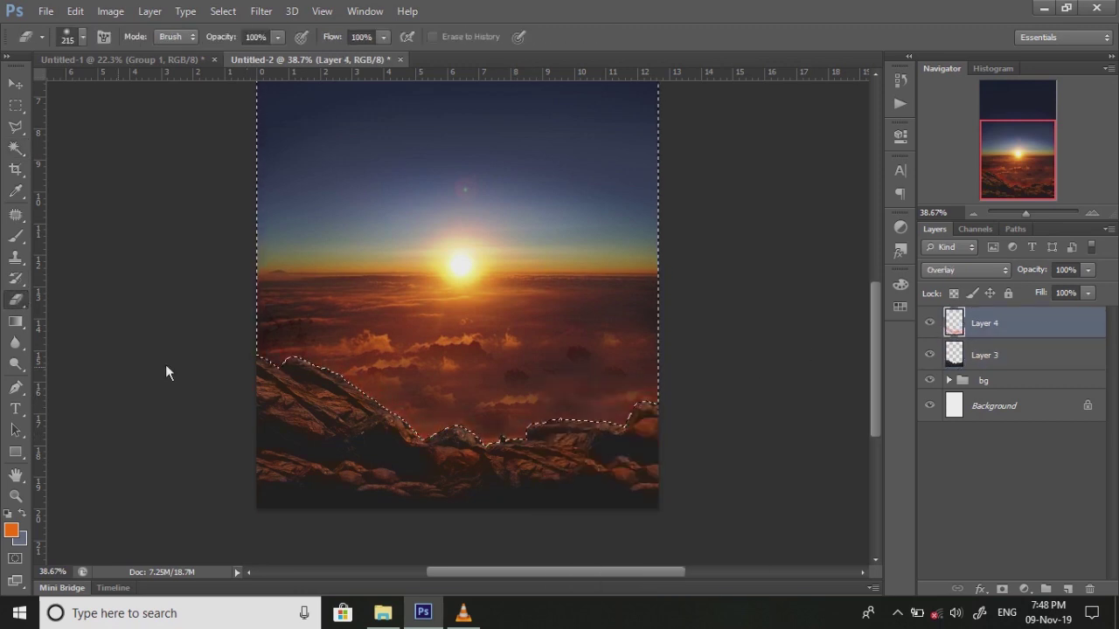
pyautogui.click(16, 147)
pyautogui.rightClick(412, 376)
pyautogui.click(496, 401)
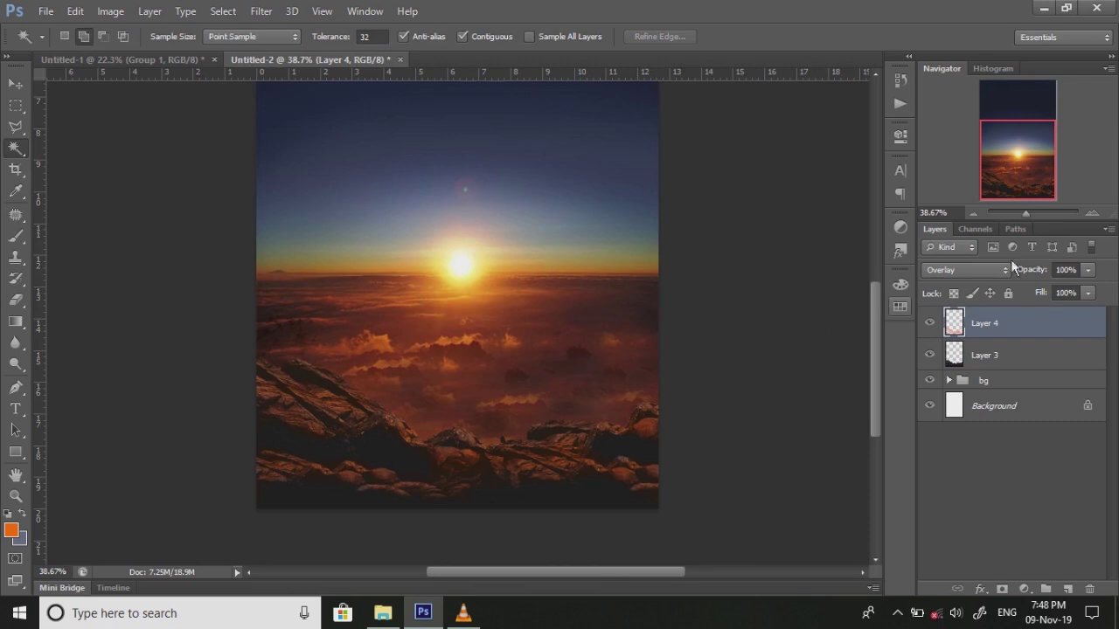
pyautogui.moveTo(1021, 211); pyautogui.dragTo(1025, 212)
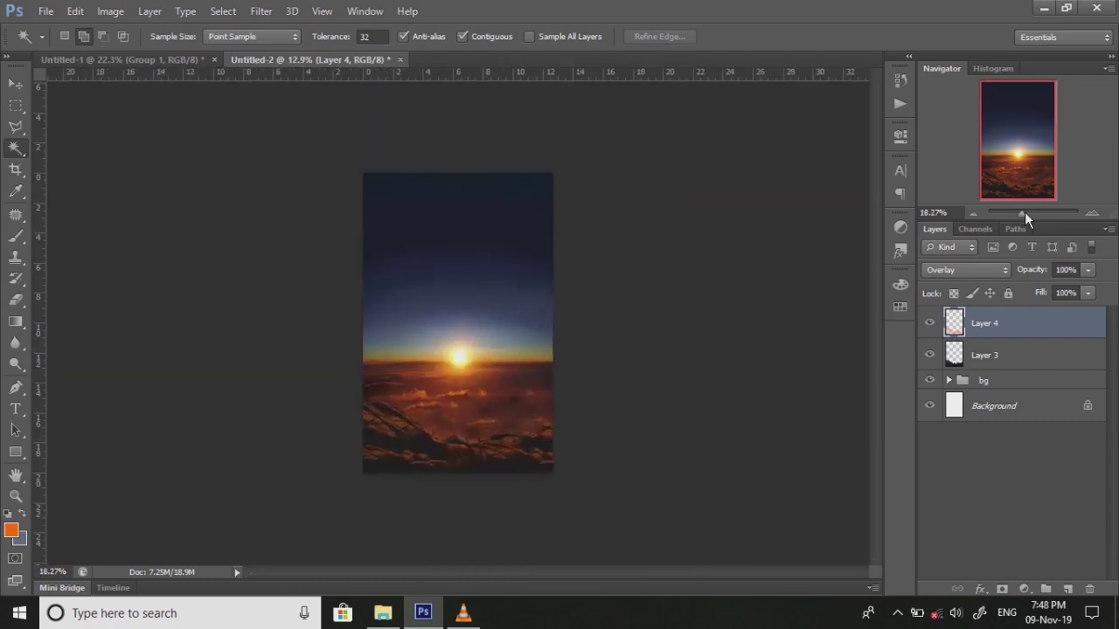
# Step: Set Layer 4 to 54% opacity and lift Layer 3 with a Curves point at 119/130
pyautogui.click(1087, 270)
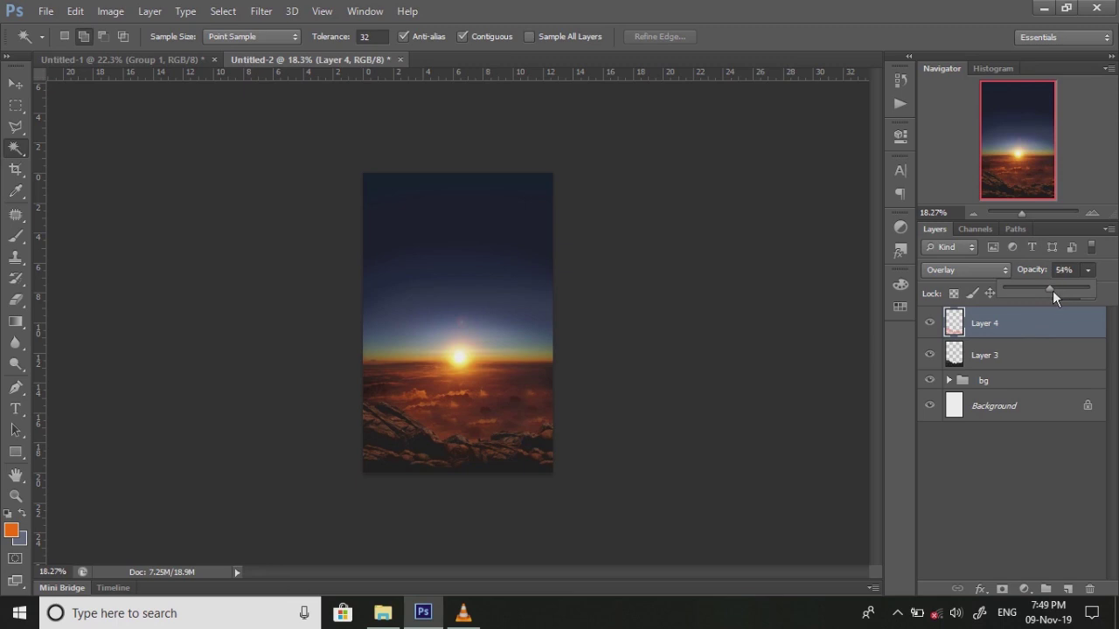
pyautogui.click(985, 358)
pyautogui.click(110, 10)
pyautogui.moveTo(139, 83)
pyautogui.click(384, 83)
pyautogui.moveTo(809, 246); pyautogui.dragTo(804, 244)
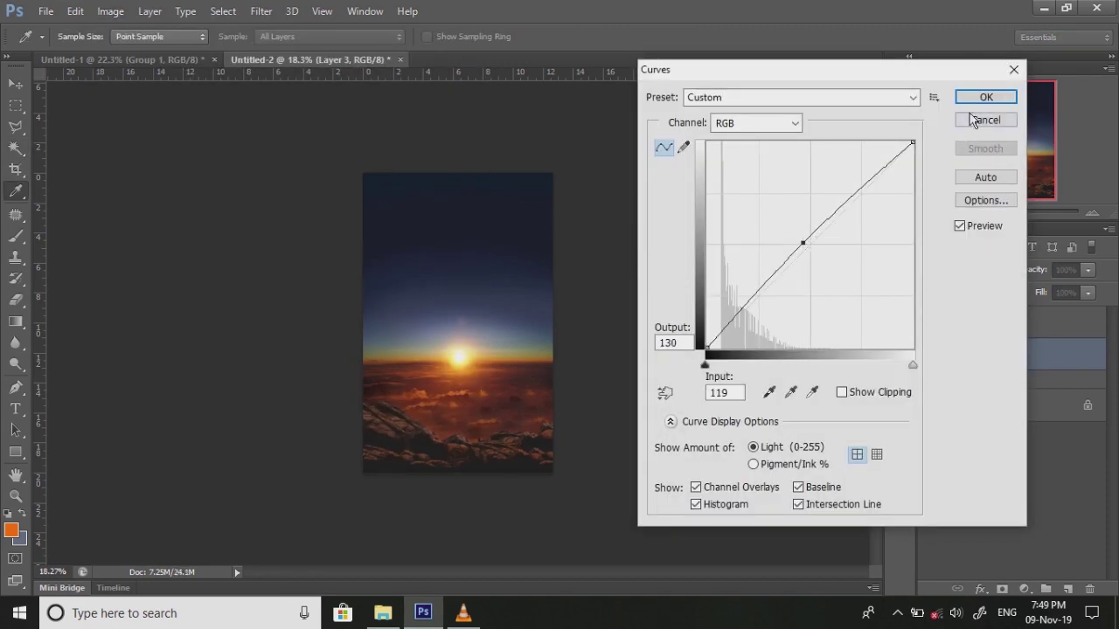
pyautogui.click(970, 98)
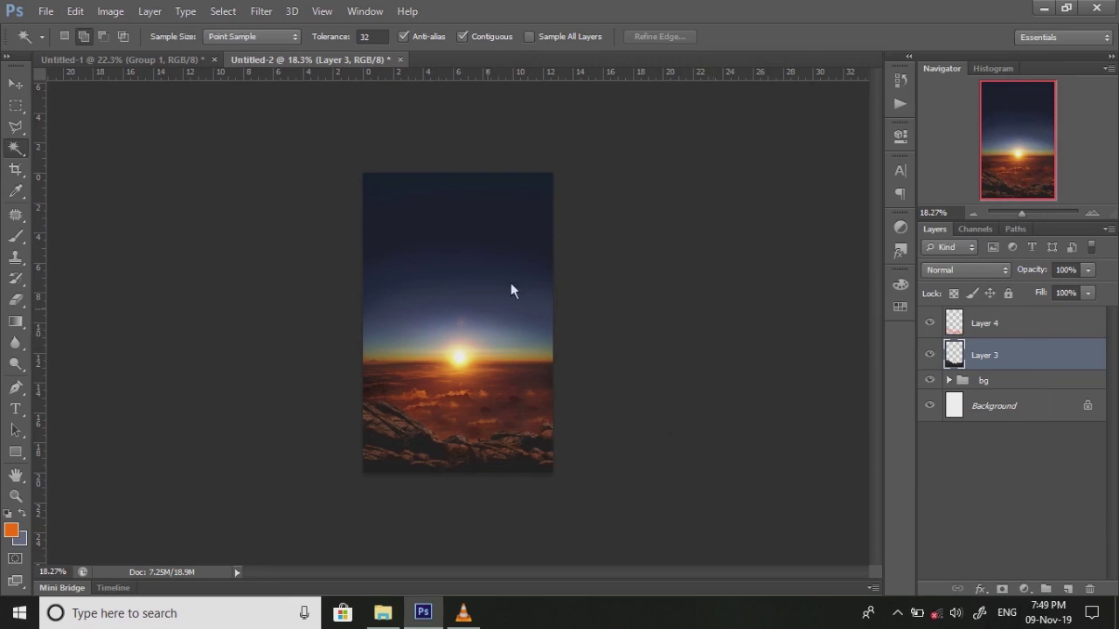
pyautogui.click(128, 59)
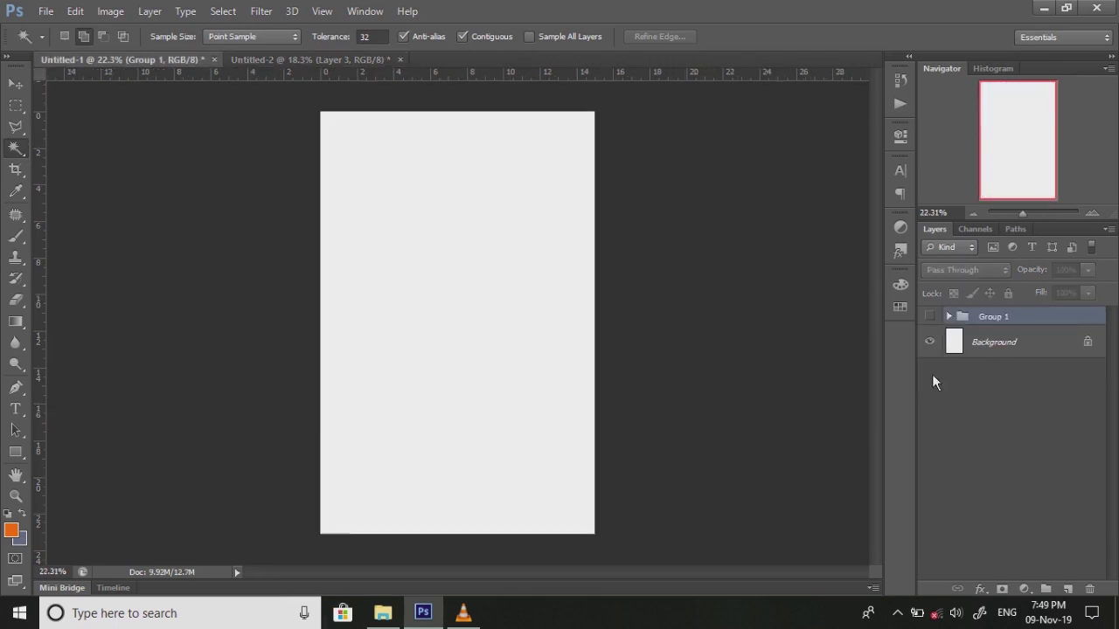
# Step: Place the cloud image 1919.png_860 into Untitled-1 and commit it
pyautogui.click(383, 613)
pyautogui.moveTo(980, 122)
pyautogui.mouseDown()
pyautogui.moveTo(423, 621)
pyautogui.moveTo(497, 336)
pyautogui.mouseUp()
pyautogui.click(1029, 211)
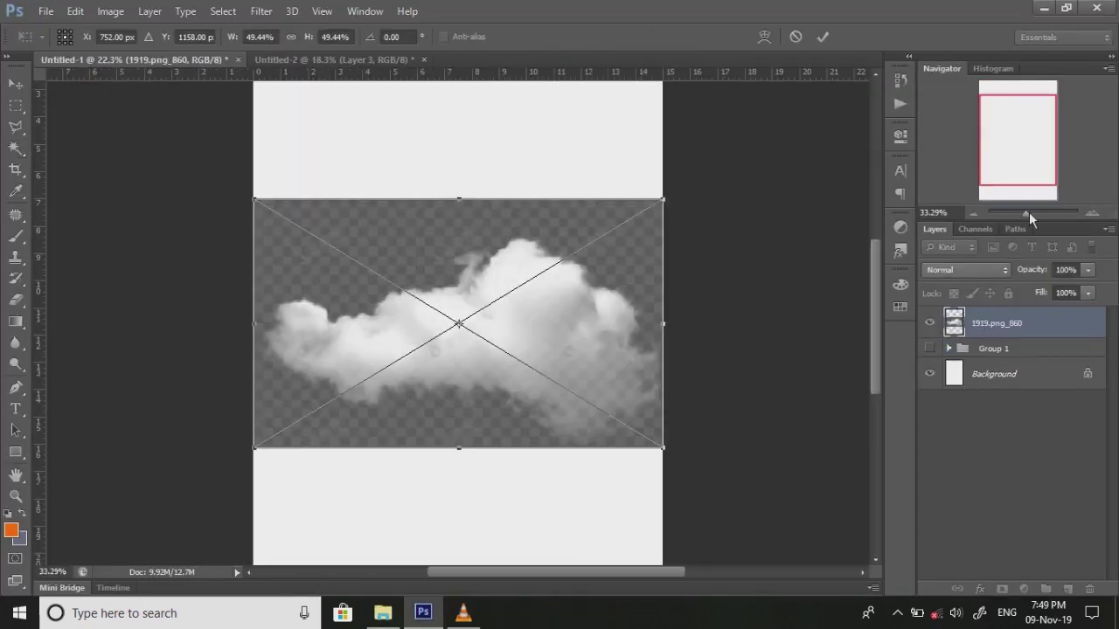
pyautogui.click(15, 149)
pyautogui.click(485, 242)
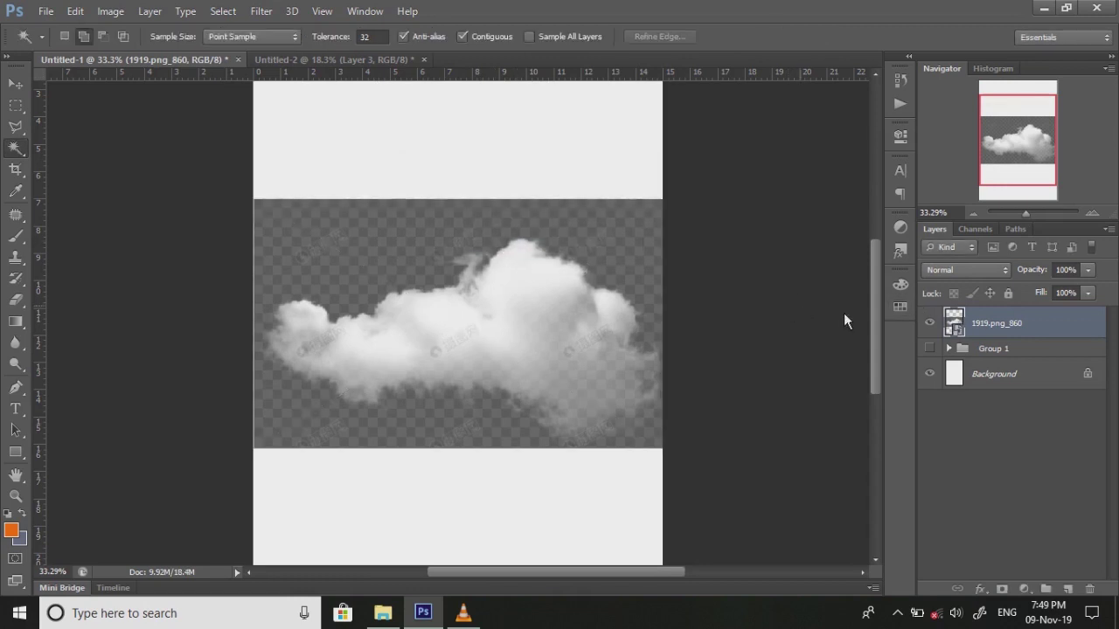
# Step: Copy the cloud to its own layer via inverted Magic Wand selection; delete the original layer
pyautogui.click(399, 255)
pyautogui.rightClick(432, 254)
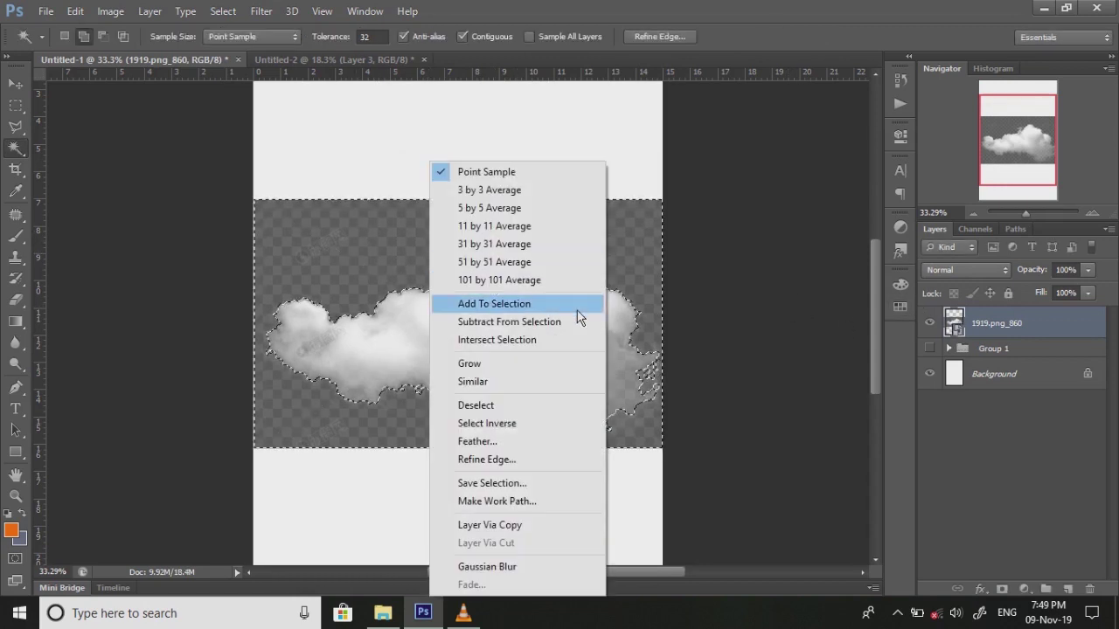
pyautogui.click(533, 422)
pyautogui.hotkey('ctrl', 'j')
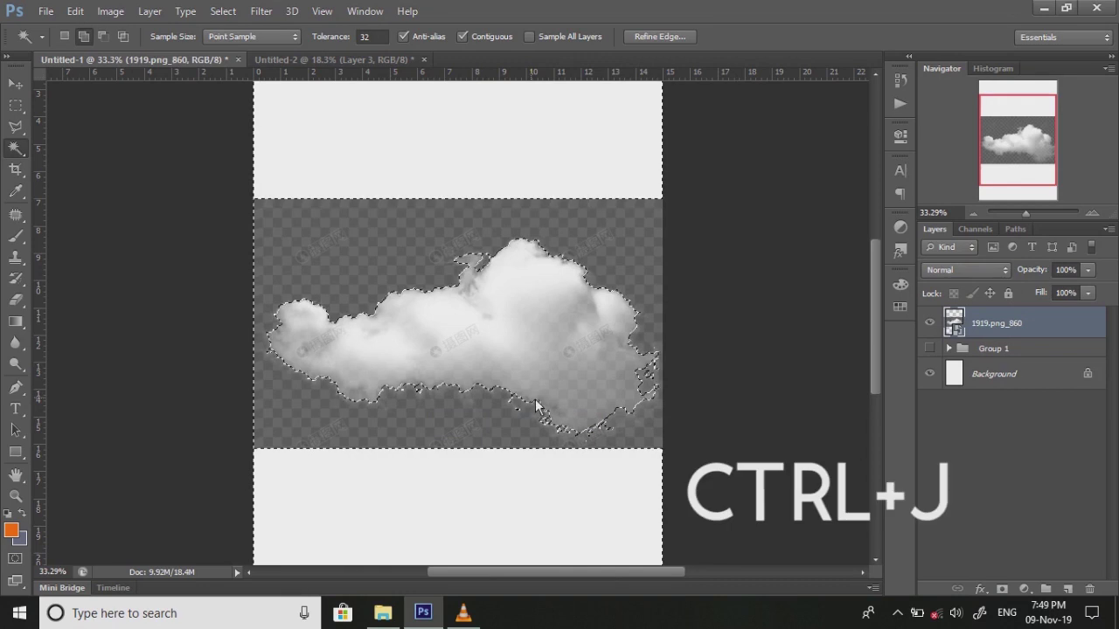
pyautogui.click(929, 354)
pyautogui.moveTo(964, 365); pyautogui.dragTo(1089, 588)
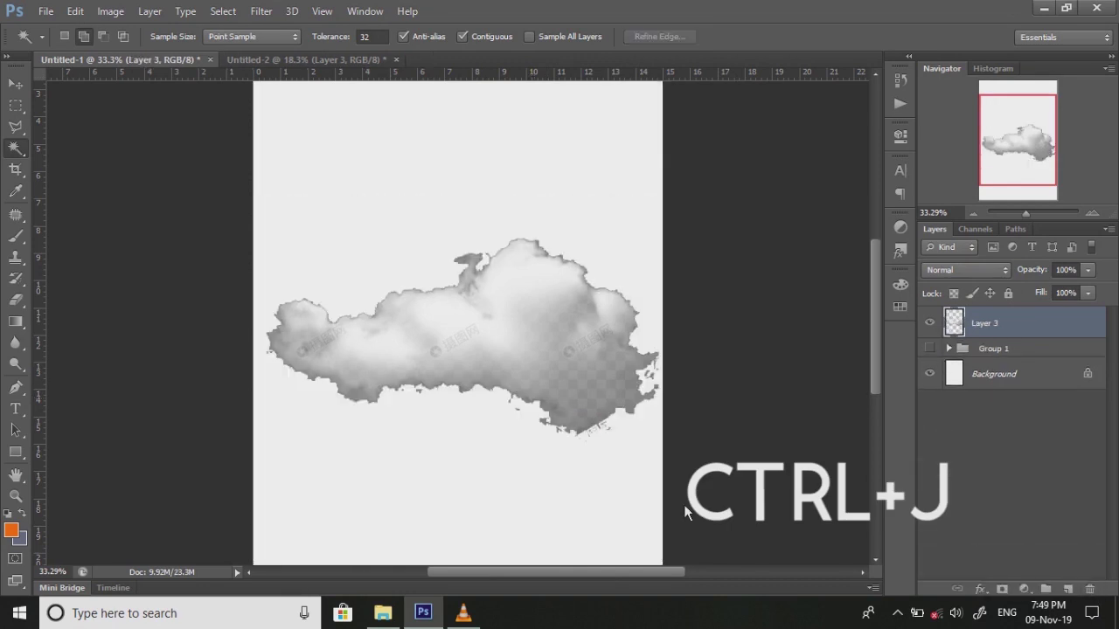
# Step: Desaturate the cloud with Hue/Saturation at Saturation -100
pyautogui.click(1024, 587)
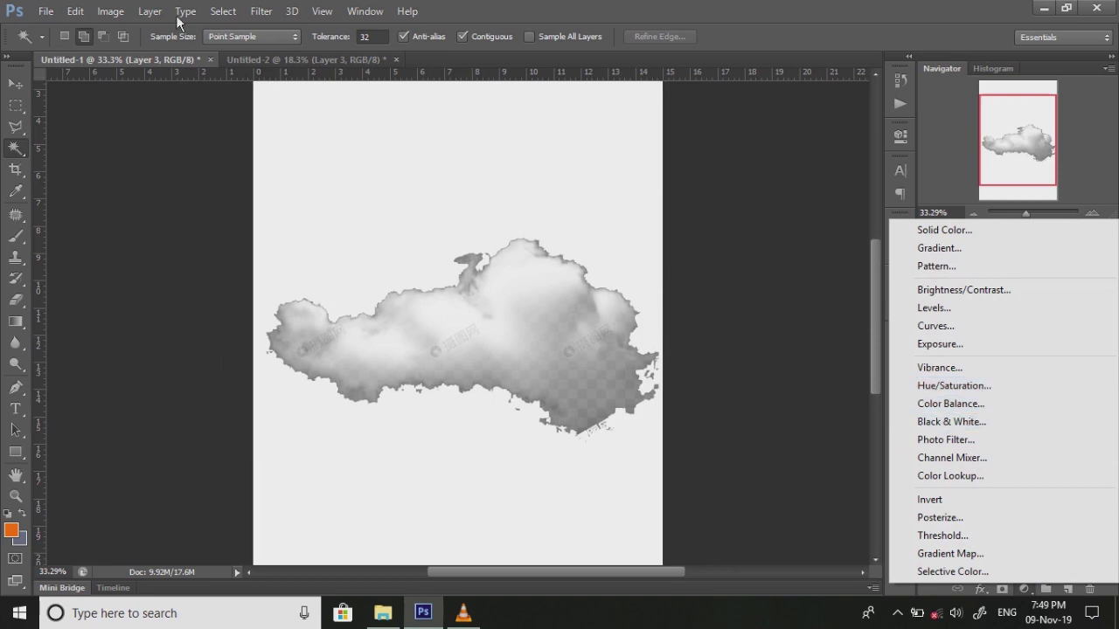
pyautogui.click(131, 12)
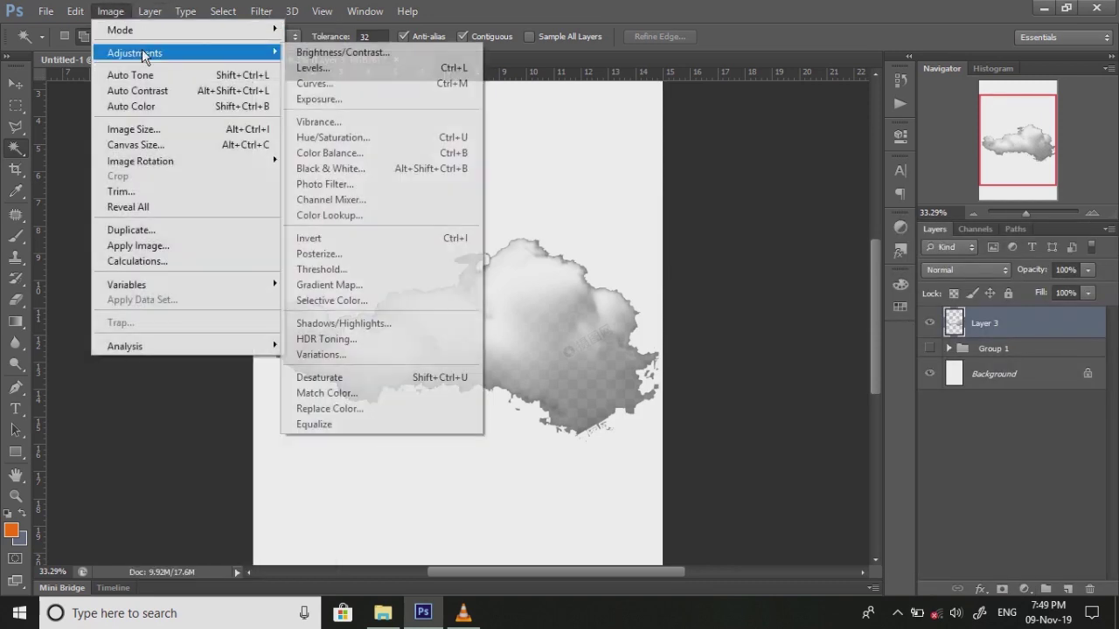
pyautogui.click(387, 137)
pyautogui.moveTo(790, 244); pyautogui.dragTo(710, 244)
pyautogui.click(988, 126)
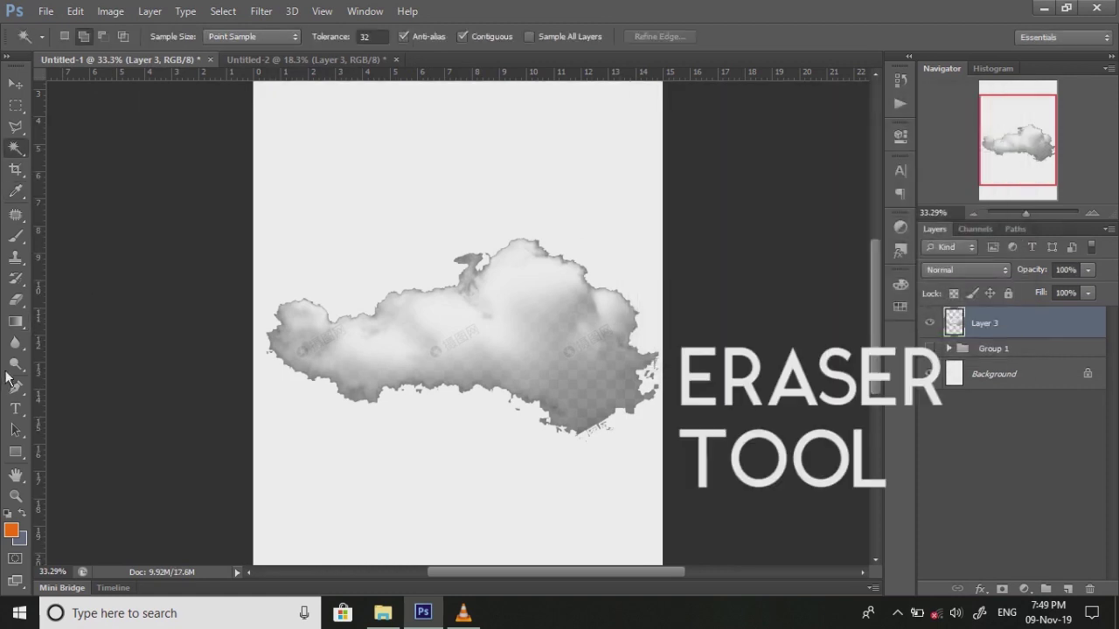
# Step: Softly erase the cloud's left and top edges with a 90 px eraser
pyautogui.click(16, 299)
pyautogui.rightClick(365, 264)
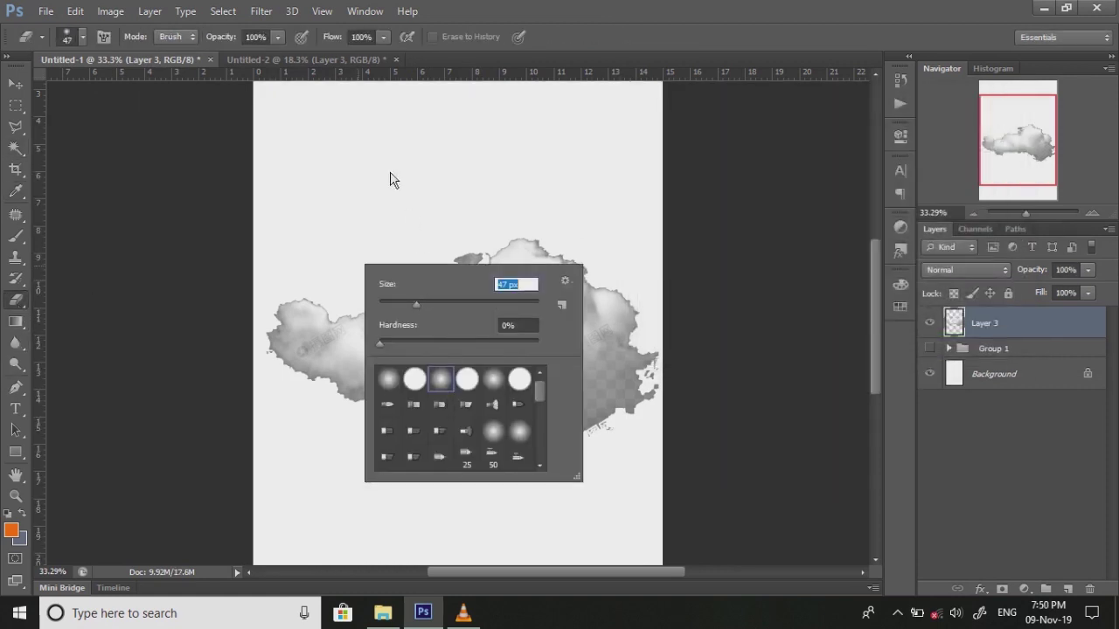
pyautogui.write('90')
pyautogui.click(278, 38)
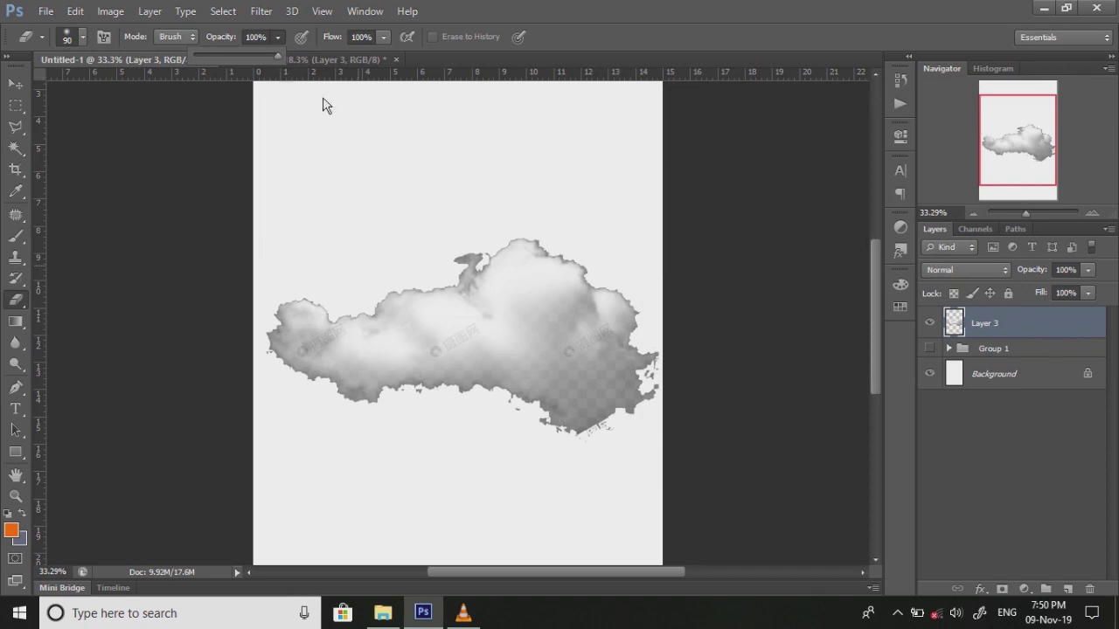
pyautogui.click(437, 281)
pyautogui.moveTo(345, 323)
pyautogui.mouseDown()
pyautogui.moveTo(302, 307)
pyautogui.moveTo(278, 332)
pyautogui.moveTo(304, 392)
pyautogui.moveTo(362, 411)
pyautogui.moveTo(472, 404)
pyautogui.moveTo(610, 444)
pyautogui.moveTo(660, 411)
pyautogui.moveTo(638, 326)
pyautogui.moveTo(595, 278)
pyautogui.moveTo(507, 250)
pyautogui.moveTo(464, 269)
pyautogui.mouseUp()
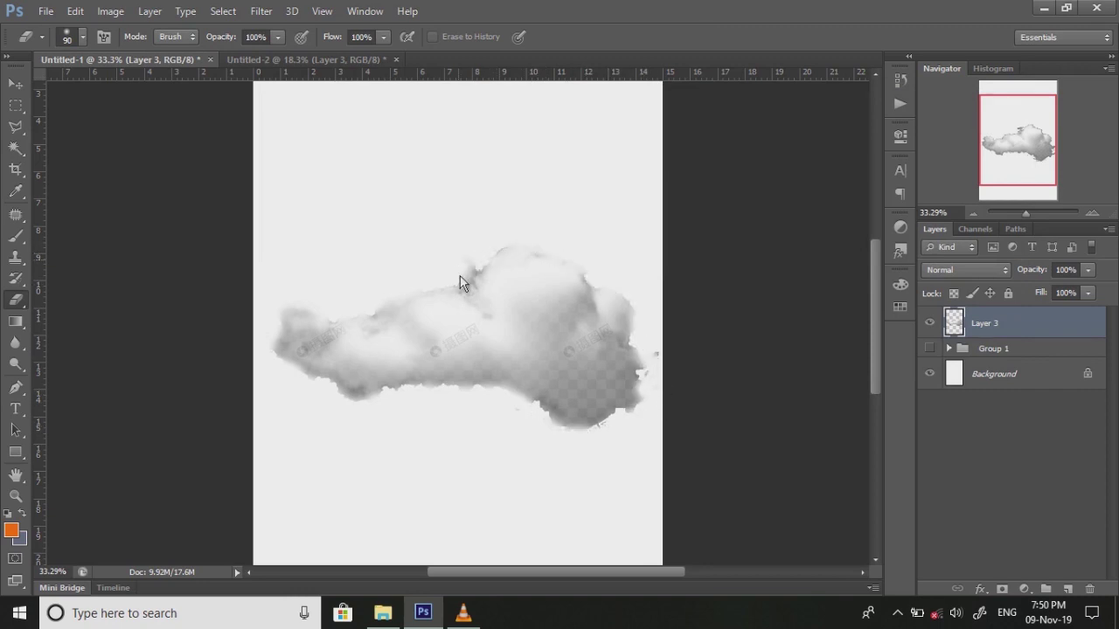
pyautogui.moveTo(532, 242); pyautogui.dragTo(472, 280)
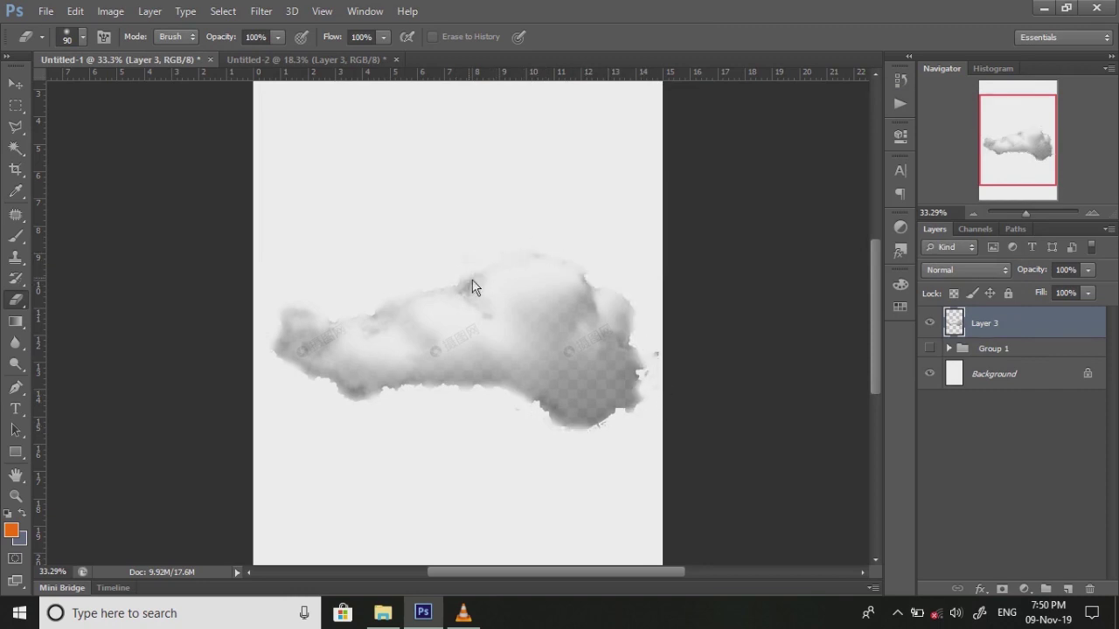
# Step: Enlarge the eraser to 360 px and fade the cloud's lower-right part
pyautogui.rightClick(638, 266)
pyautogui.moveTo(731, 293); pyautogui.dragTo(773, 292)
pyautogui.write('360')
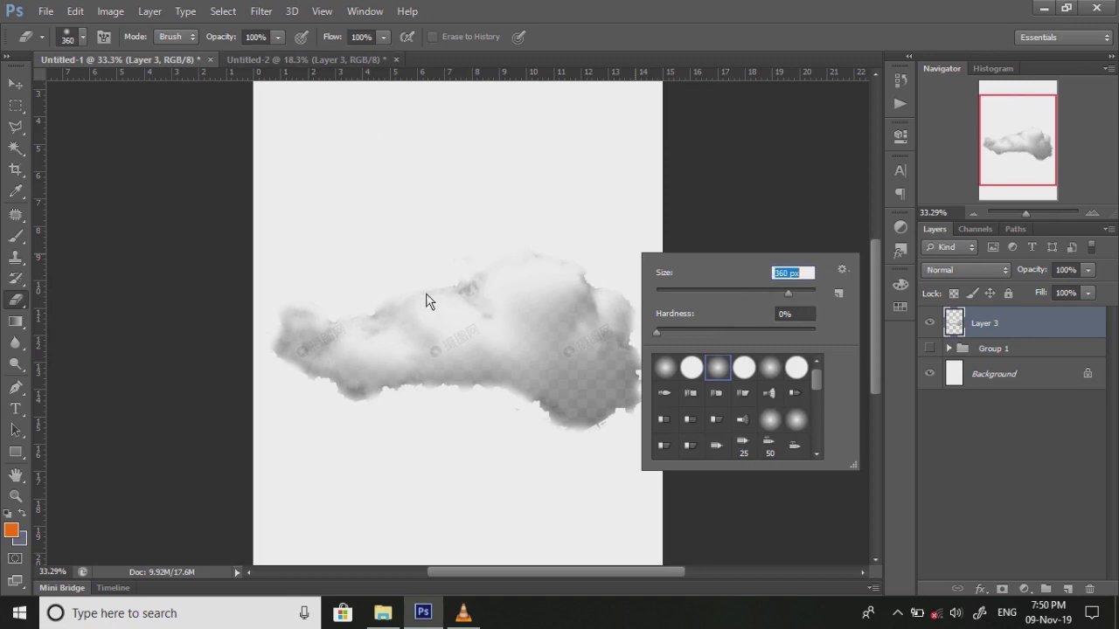
pyautogui.click(277, 37)
pyautogui.moveTo(650, 495)
pyautogui.mouseDown()
pyautogui.moveTo(559, 444)
pyautogui.moveTo(592, 427)
pyautogui.moveTo(505, 449)
pyautogui.moveTo(569, 479)
pyautogui.moveTo(492, 420)
pyautogui.moveTo(342, 425)
pyautogui.moveTo(246, 376)
pyautogui.moveTo(499, 242)
pyautogui.moveTo(642, 300)
pyautogui.moveTo(588, 470)
pyautogui.mouseUp()
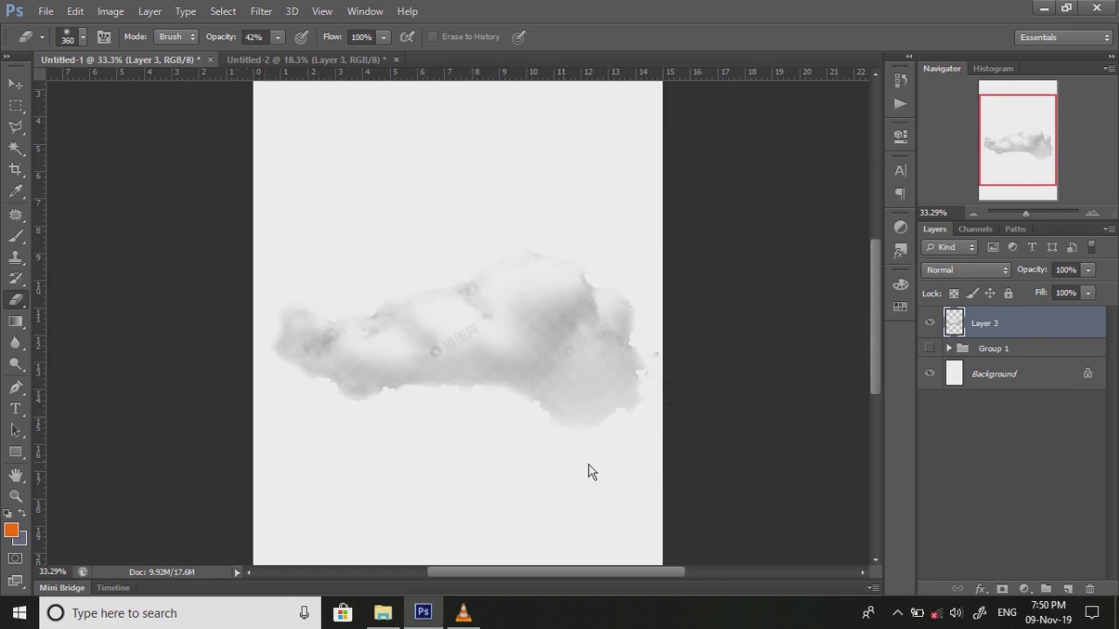
# Step: With a 100 px eraser, lighten the cloud's middle and remove the watermark
pyautogui.rightClick(500, 380)
pyautogui.write('100')
pyautogui.press('Return')
pyautogui.moveTo(448, 390)
pyautogui.mouseDown()
pyautogui.moveTo(419, 394)
pyautogui.moveTo(440, 387)
pyautogui.moveTo(422, 352)
pyautogui.moveTo(434, 351)
pyautogui.mouseUp()
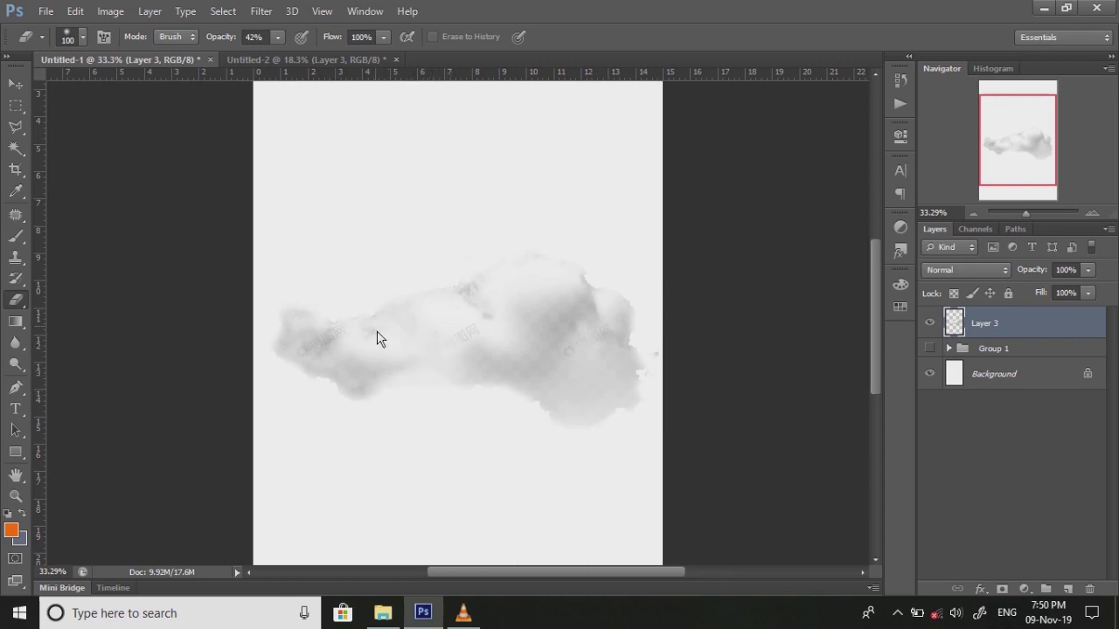
pyautogui.moveTo(370, 379); pyautogui.dragTo(393, 388)
pyautogui.moveTo(335, 340)
pyautogui.mouseDown()
pyautogui.moveTo(302, 330)
pyautogui.moveTo(334, 347)
pyautogui.mouseUp()
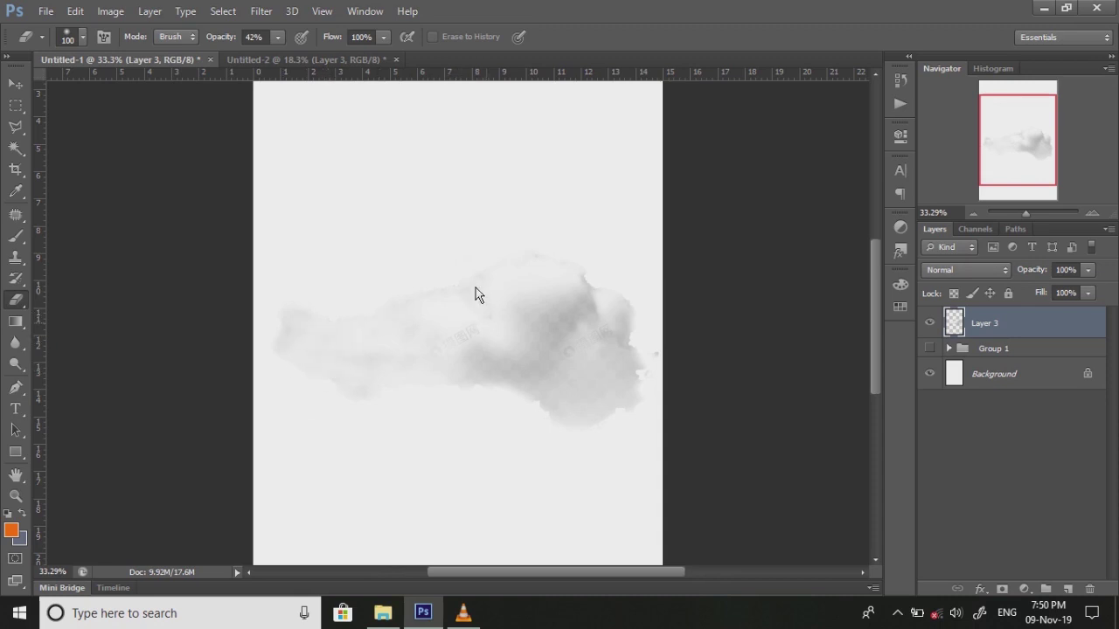
pyautogui.moveTo(481, 297)
pyautogui.mouseDown()
pyautogui.moveTo(528, 342)
pyautogui.moveTo(494, 374)
pyautogui.moveTo(589, 374)
pyautogui.moveTo(589, 431)
pyautogui.moveTo(590, 318)
pyautogui.moveTo(534, 367)
pyautogui.moveTo(565, 311)
pyautogui.moveTo(637, 325)
pyautogui.moveTo(573, 330)
pyautogui.moveTo(613, 333)
pyautogui.moveTo(574, 357)
pyautogui.mouseUp()
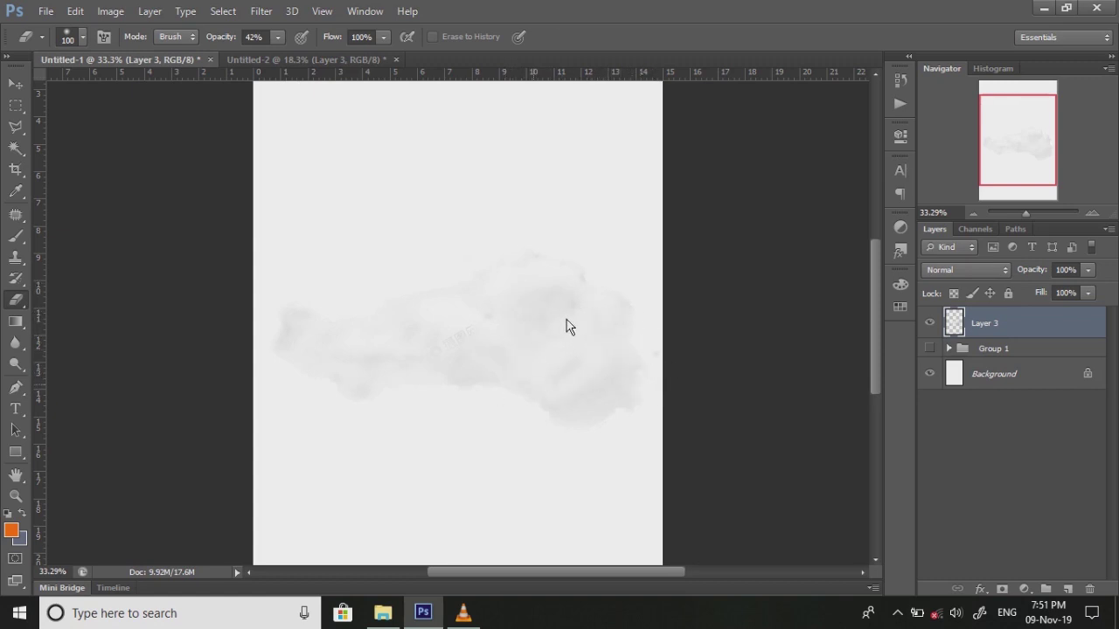
# Step: Invert the cloud layer's tones and hide the white Background layer
pyautogui.hotkey('ctrl', 'i')
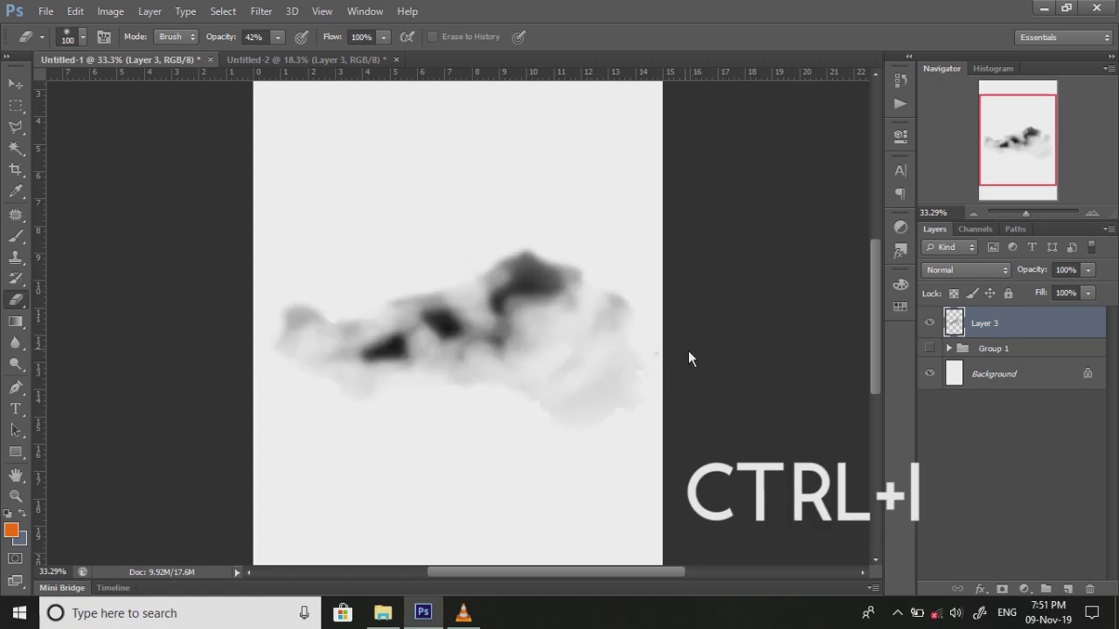
pyautogui.click(932, 373)
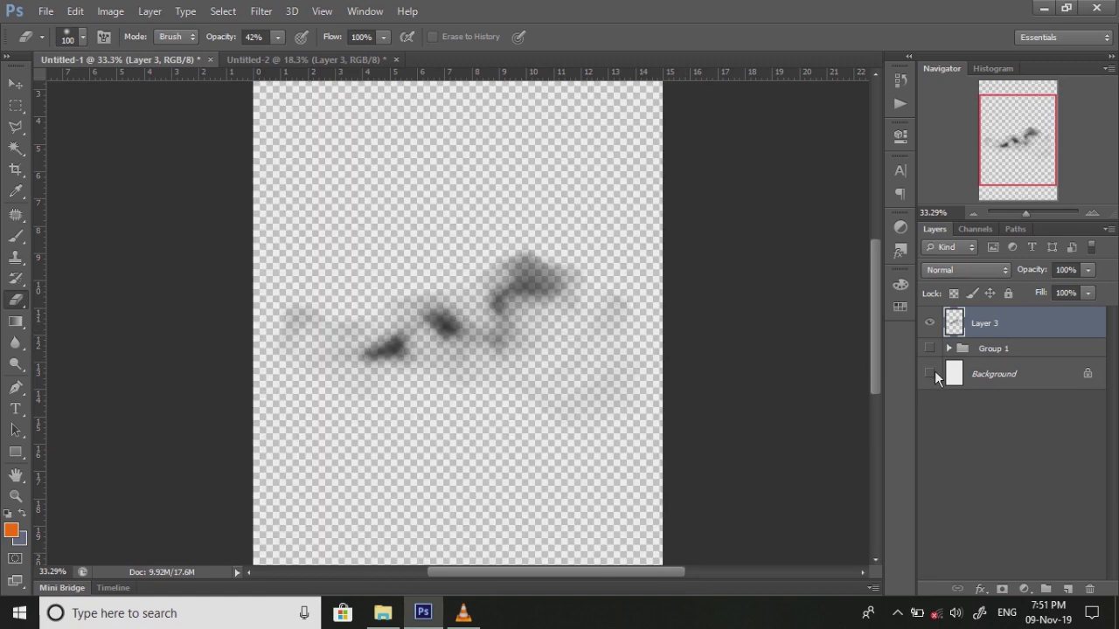
pyautogui.click(935, 372)
pyautogui.click(935, 372)
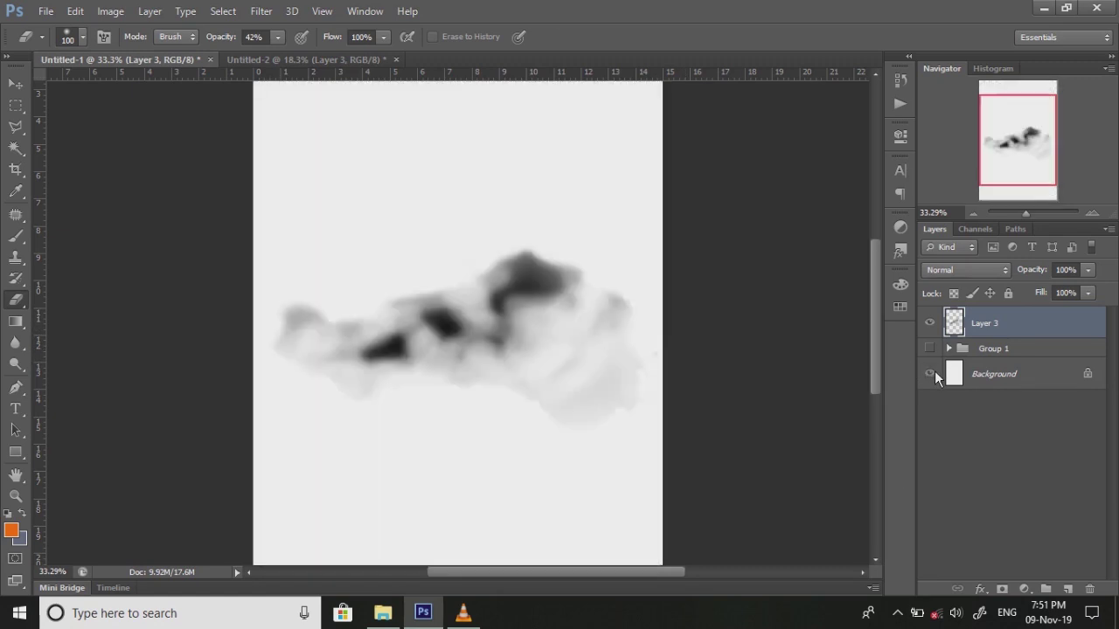
pyautogui.click(931, 374)
pyautogui.click(1024, 589)
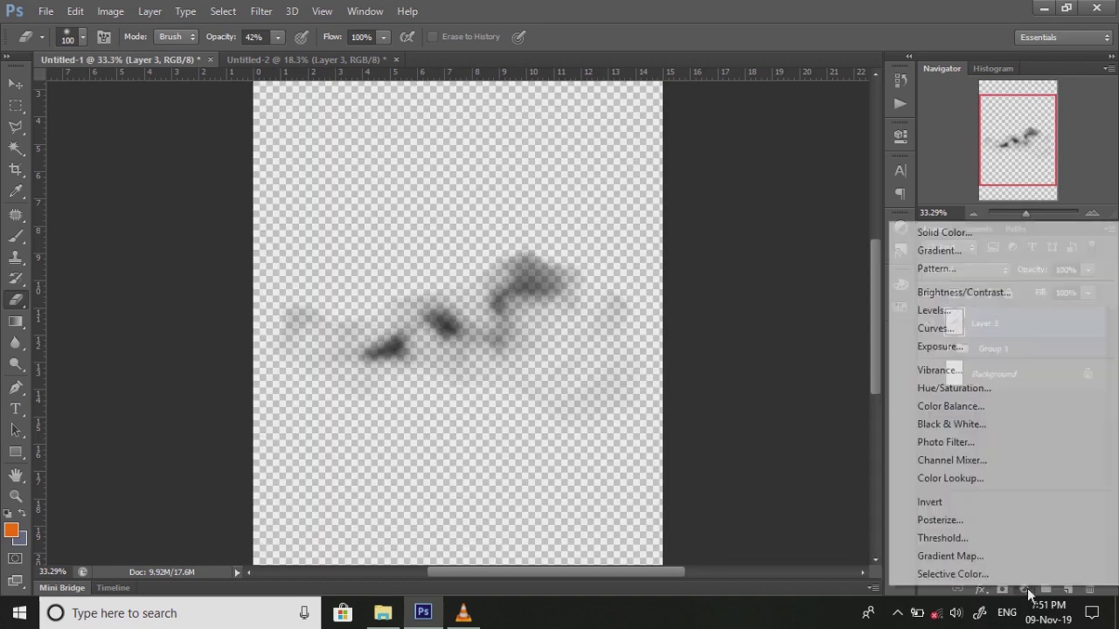
# Step: Darken the cloud by pulling the Curves line down
pyautogui.click(110, 10)
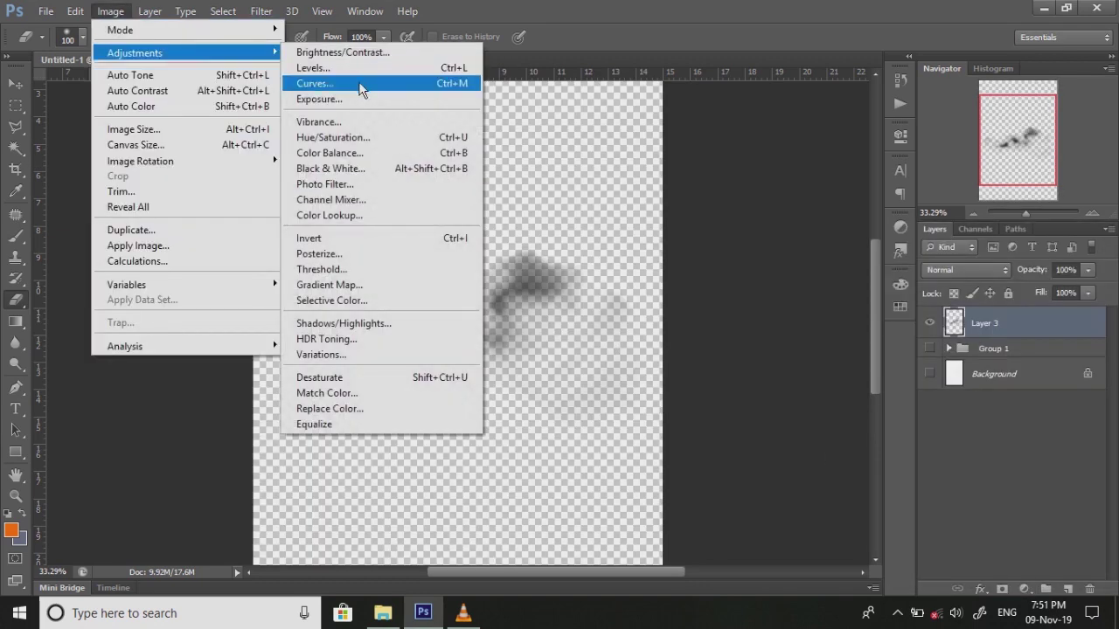
pyautogui.click(359, 80)
pyautogui.moveTo(799, 266)
pyautogui.mouseDown()
pyautogui.moveTo(779, 242)
pyautogui.moveTo(835, 288)
pyautogui.mouseUp()
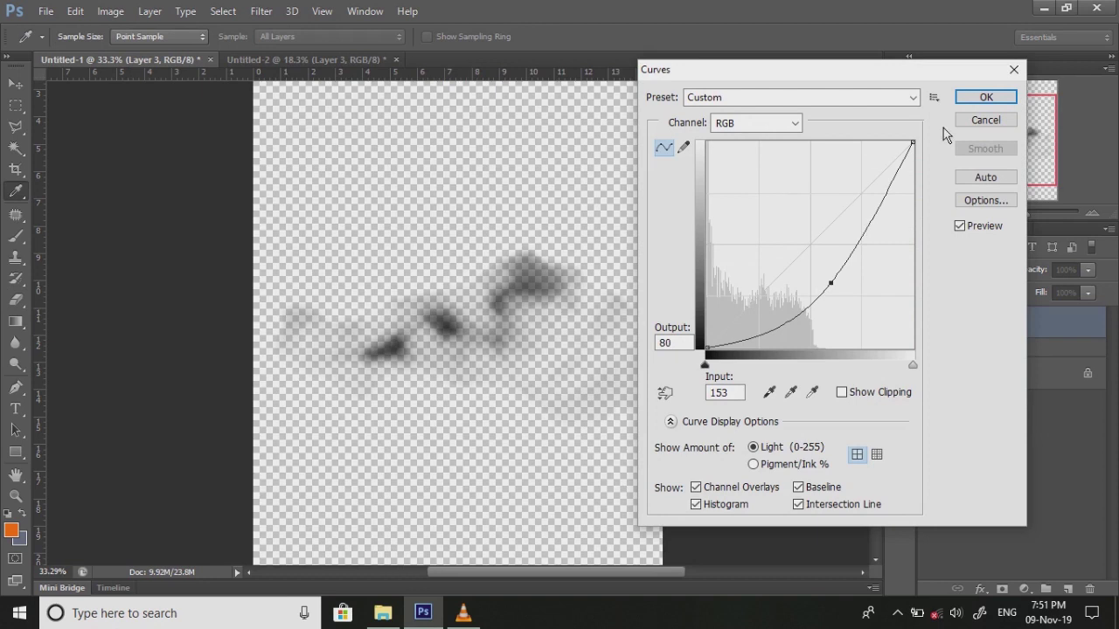
pyautogui.click(983, 97)
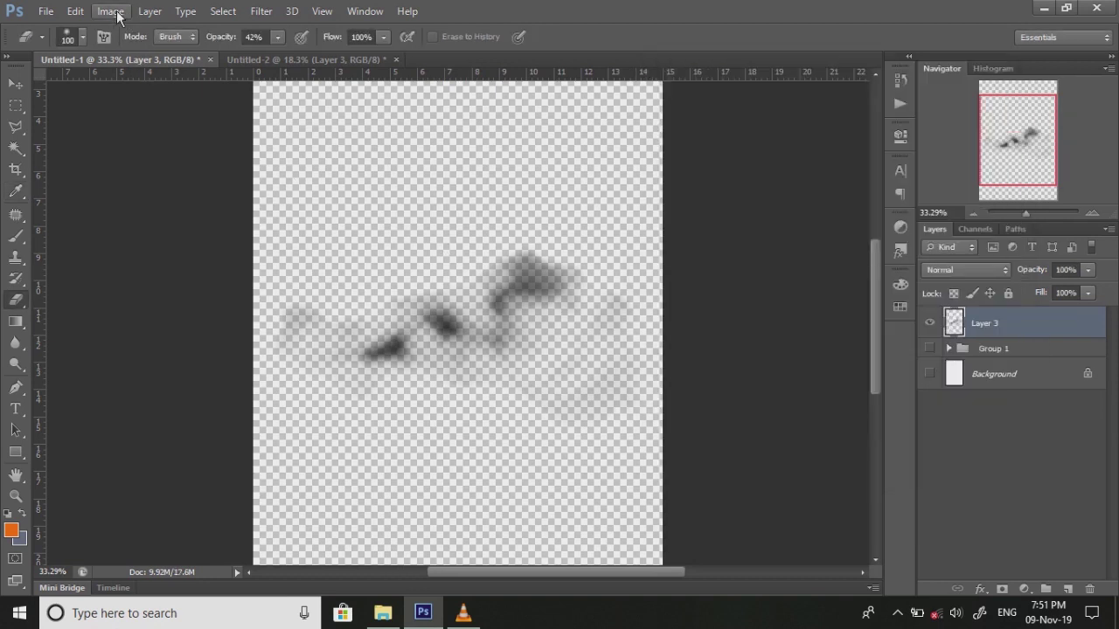
# Step: Define the cloud as a 1439 px brush preset and return to Untitled-2
pyautogui.click(110, 11)
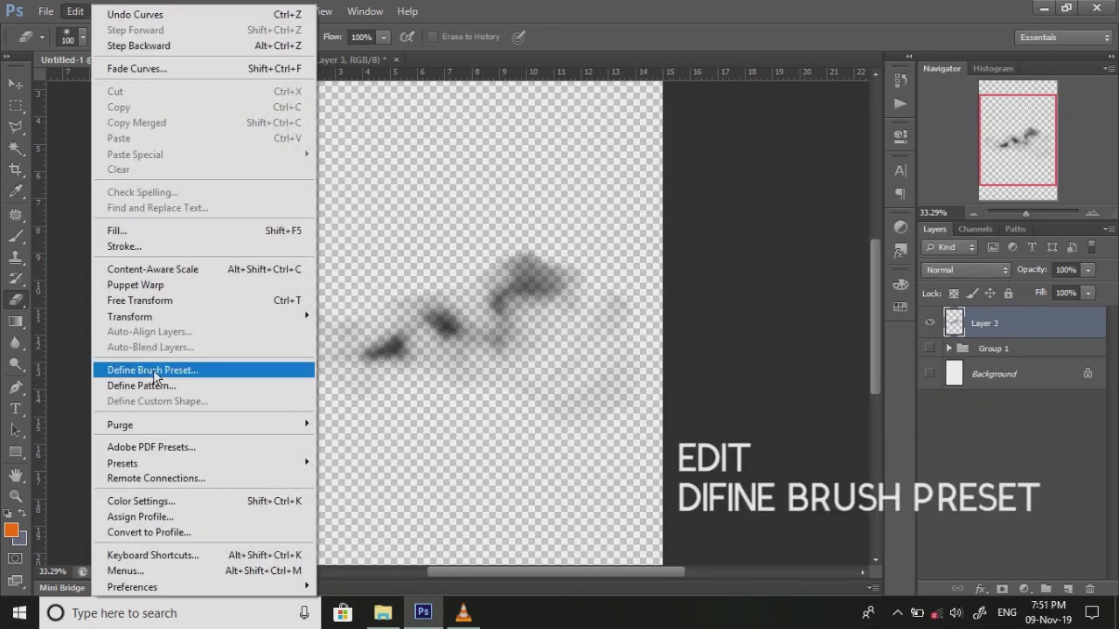
pyautogui.click(149, 369)
pyautogui.click(748, 219)
pyautogui.click(320, 61)
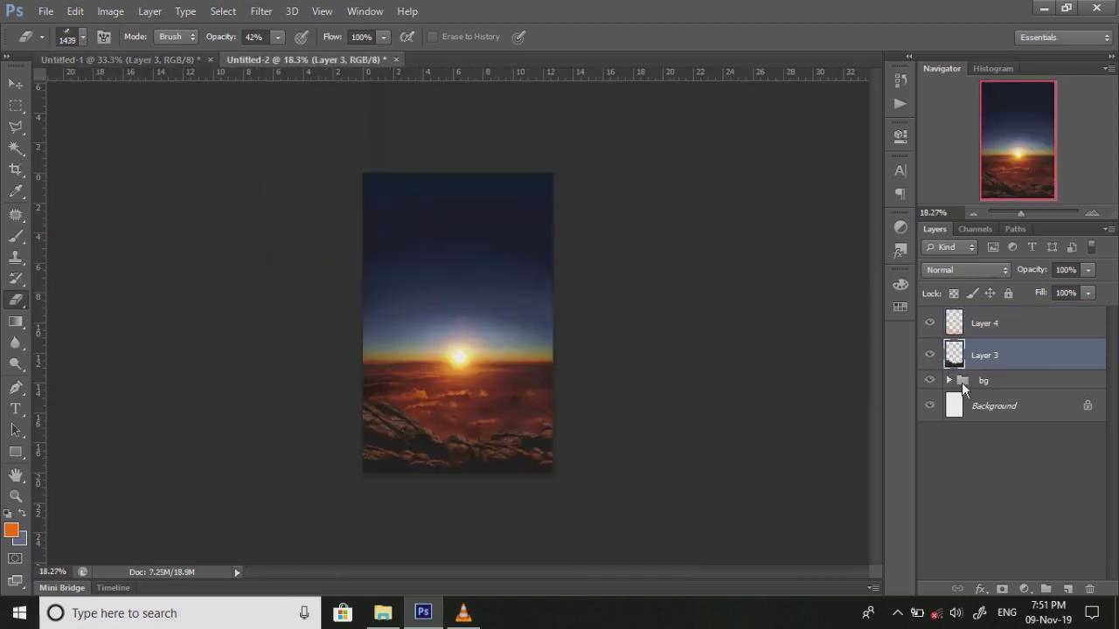
# Step: Add a new Layer 5 above bg and set the foreground colour to white
pyautogui.click(962, 382)
pyautogui.click(1067, 588)
pyautogui.click(10, 530)
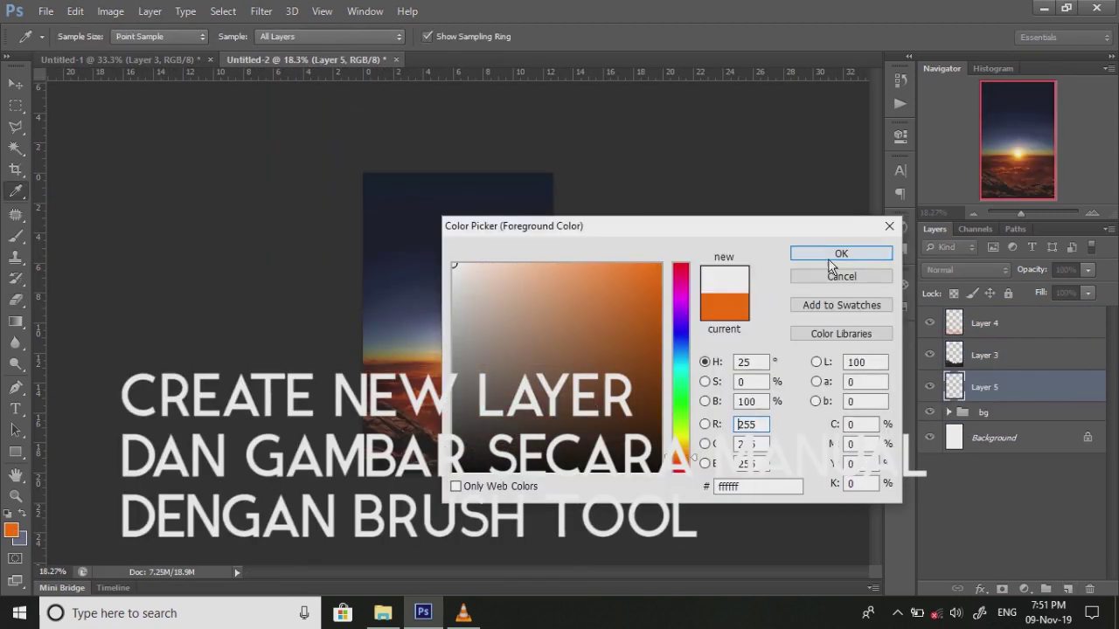
pyautogui.click(821, 252)
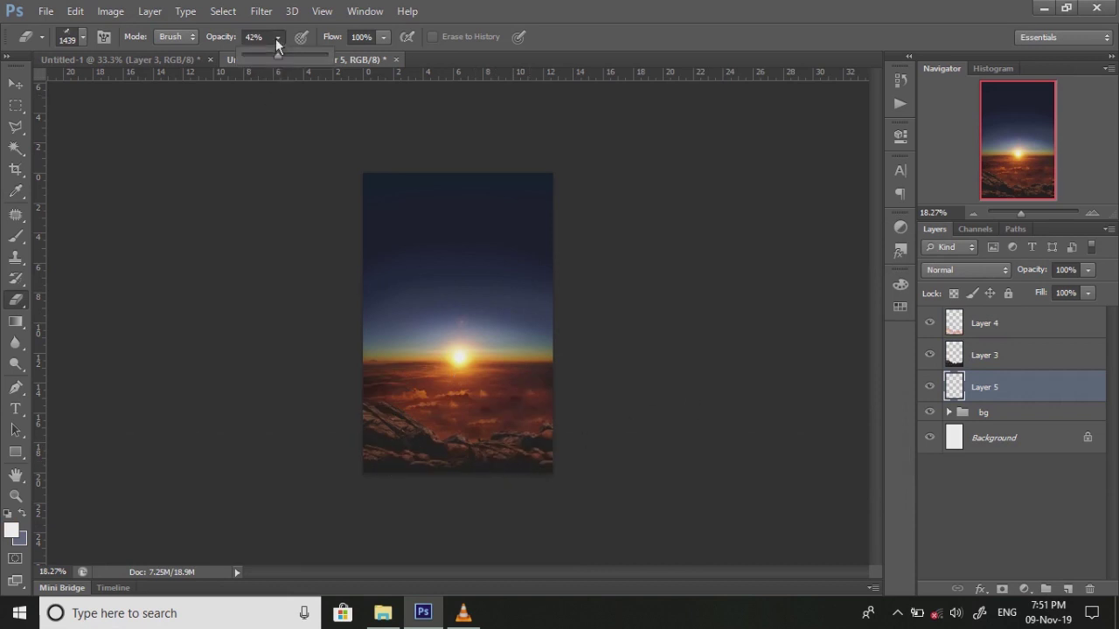
pyautogui.click(685, 405)
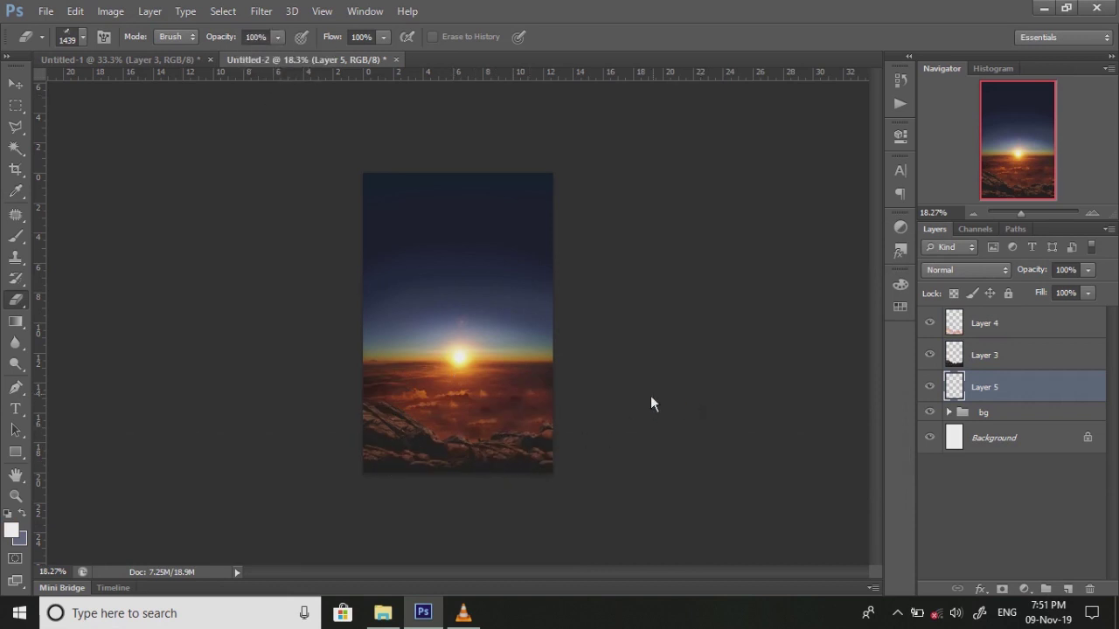
# Step: Choose the 1439 px cloud brush and stamp a soft cloud onto the scene
pyautogui.click(15, 238)
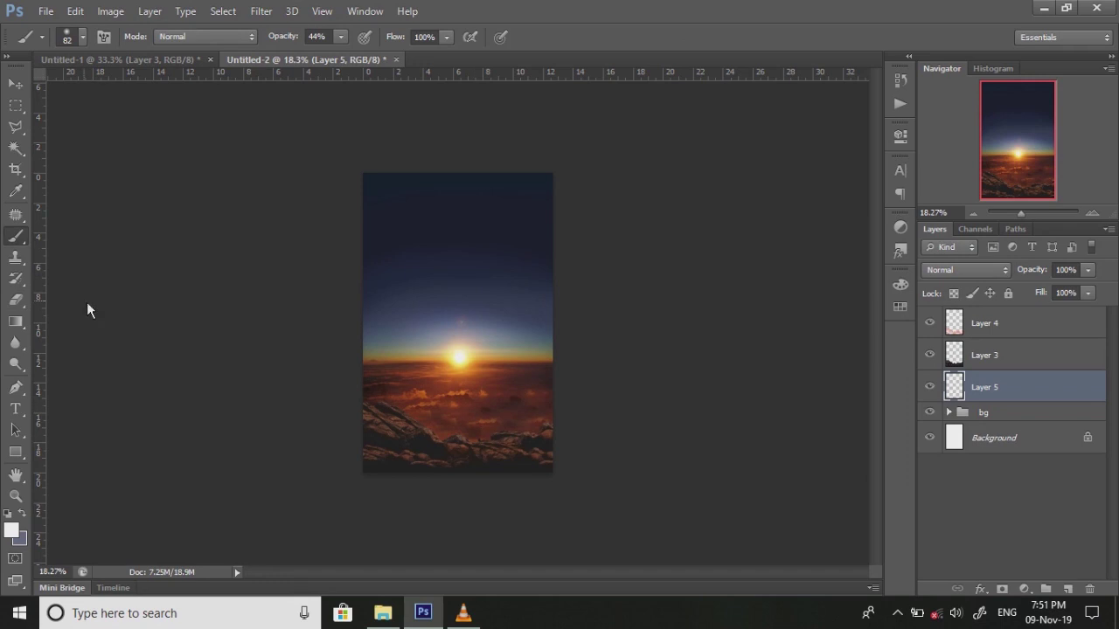
pyautogui.rightClick(467, 320)
pyautogui.scroll(-10, 622, 440)
pyautogui.click(595, 512)
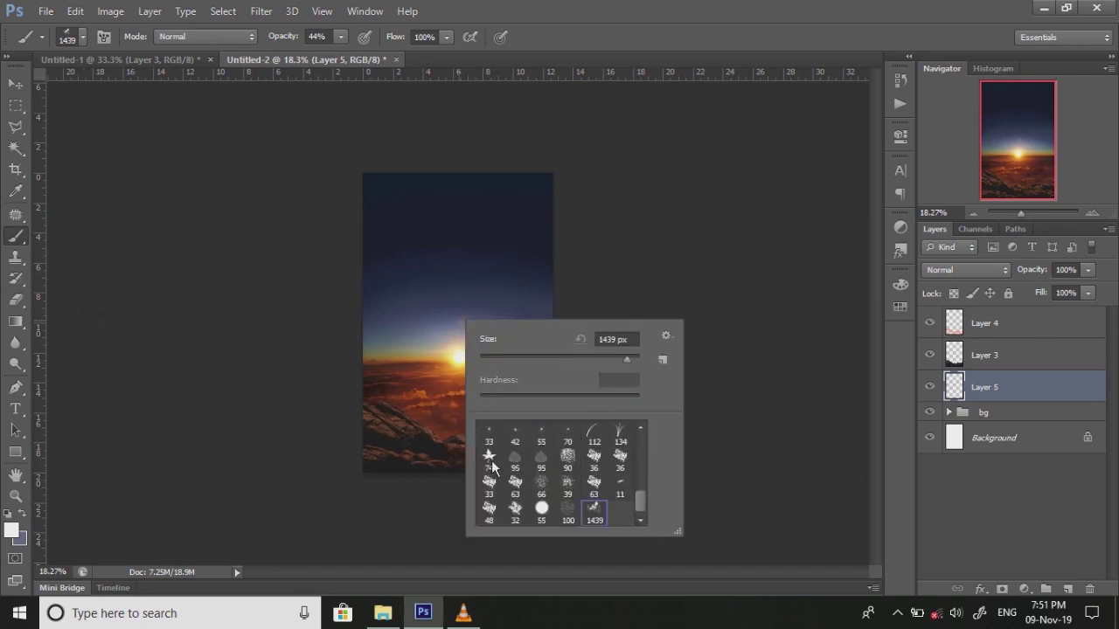
pyautogui.click(451, 429)
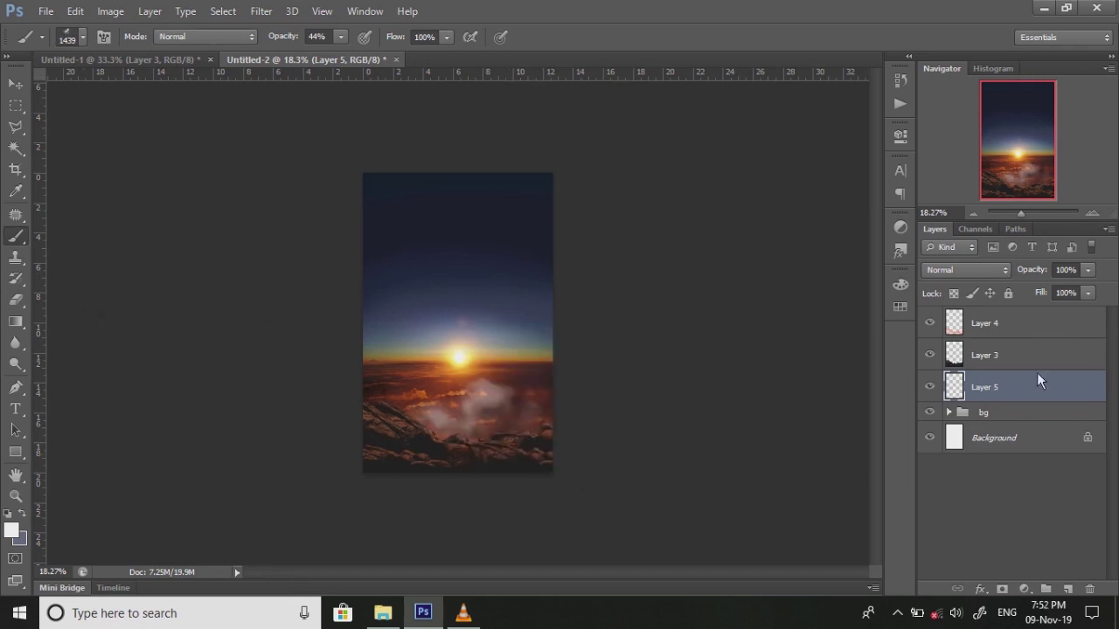
pyautogui.click(1028, 215)
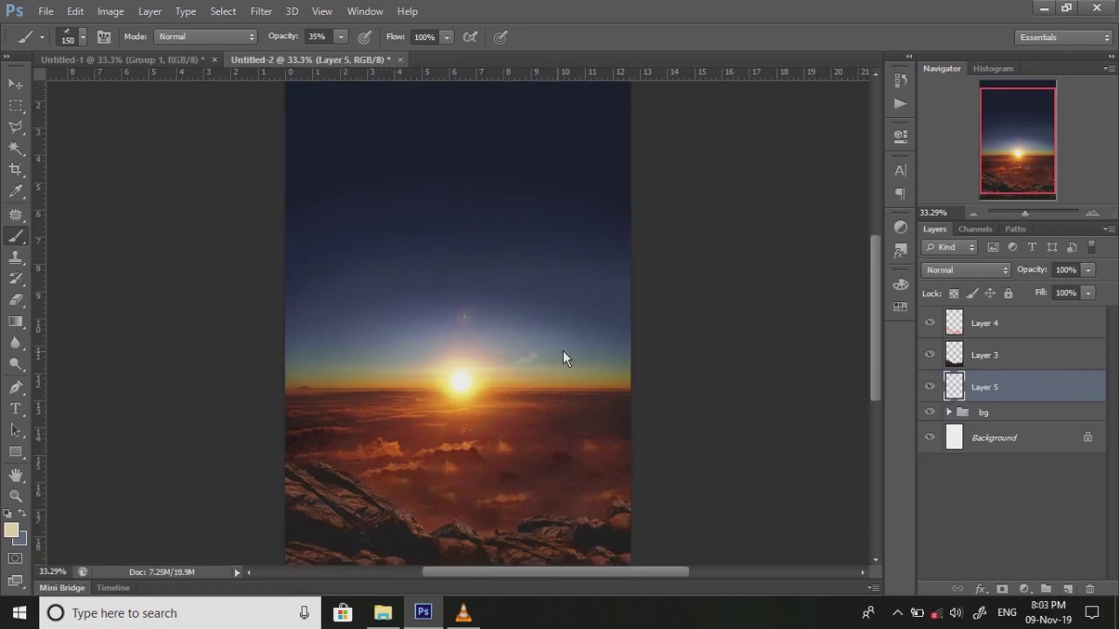
# Step: Paint small and large clouds along the right horizon and dab some on the left
pyautogui.press('[')
pyautogui.press('[')
pyautogui.press('[')
pyautogui.moveTo(576, 355); pyautogui.dragTo(617, 355)
pyautogui.press(']')
pyautogui.press(']')
pyautogui.press(']')
pyautogui.moveTo(603, 346); pyautogui.dragTo(786, 345)
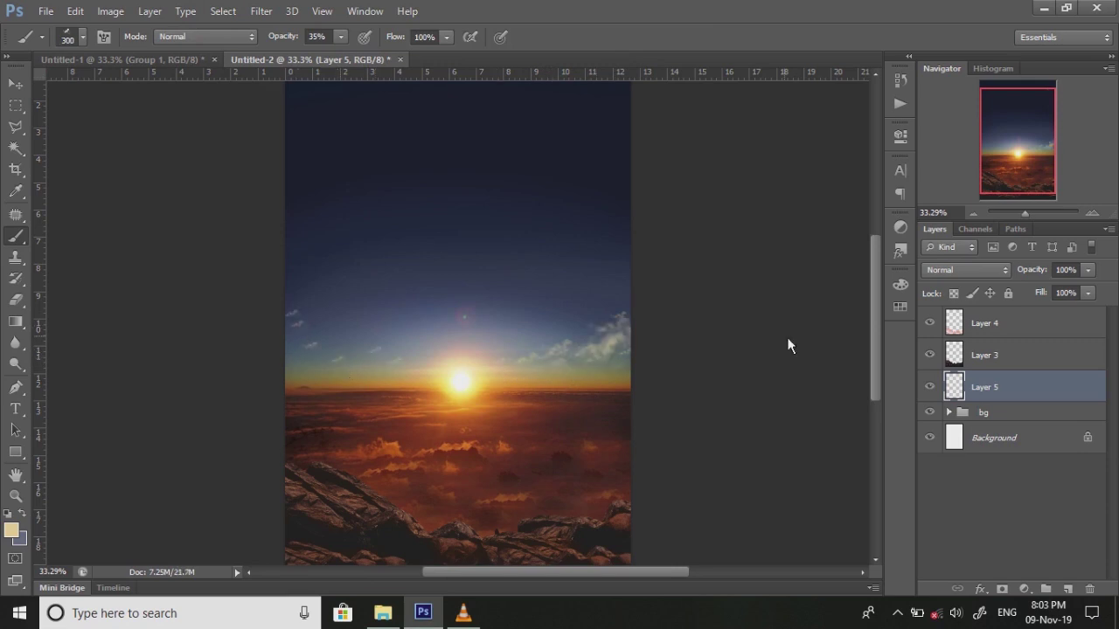
pyautogui.click(273, 352)
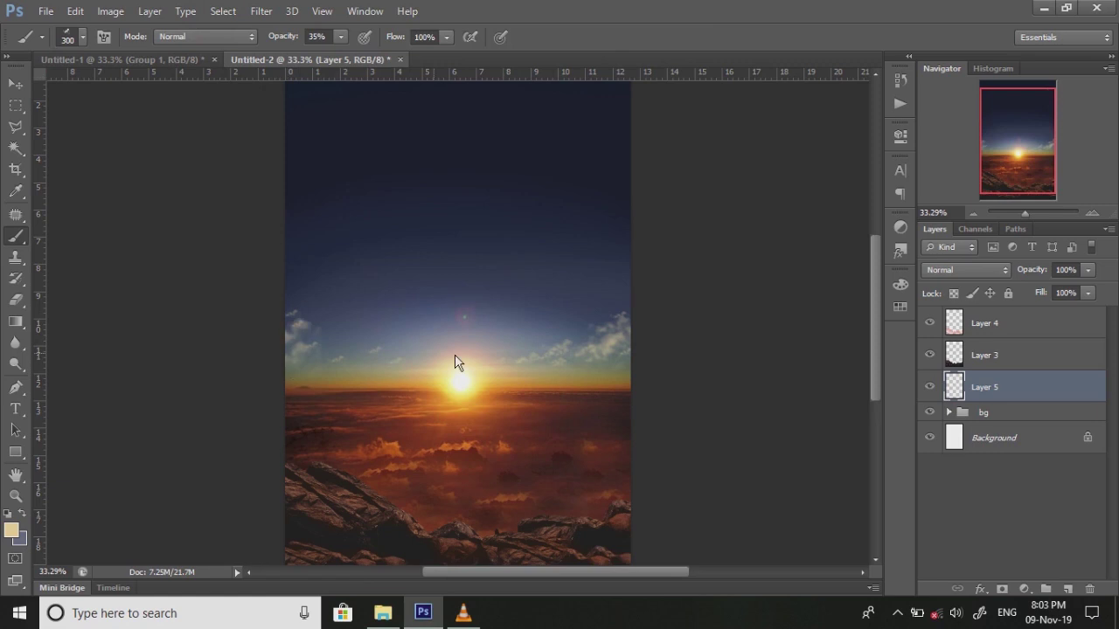
# Step: Flip the painted clouds horizontally with Free Transform and shrink the brush
pyautogui.hotkey('ctrl', 't')
pyautogui.rightClick(455, 354)
pyautogui.click(516, 319)
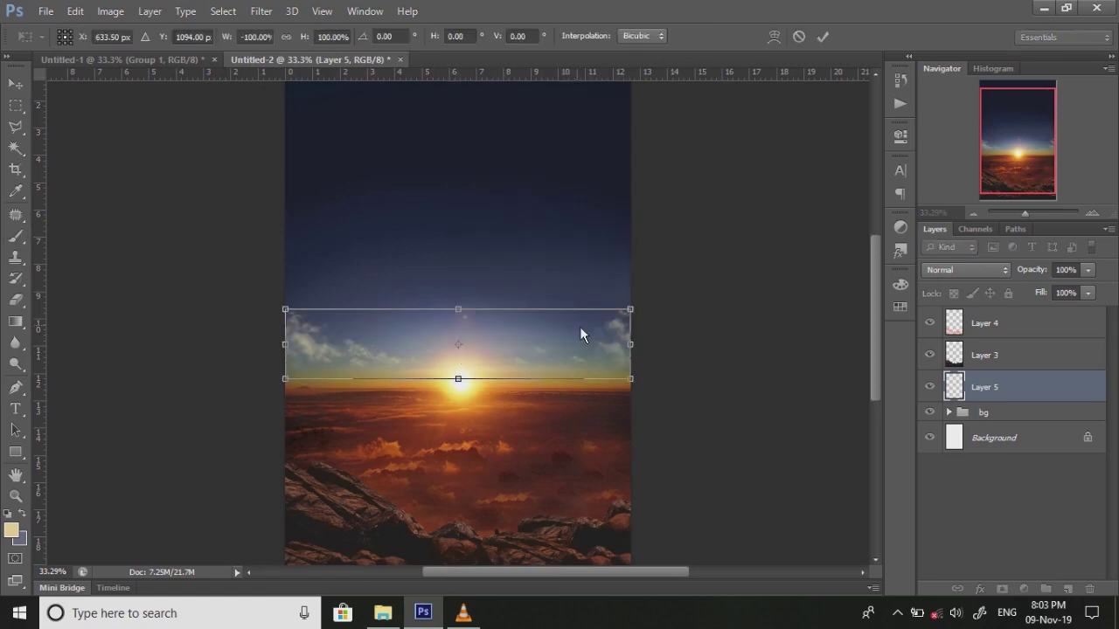
pyautogui.press('Return')
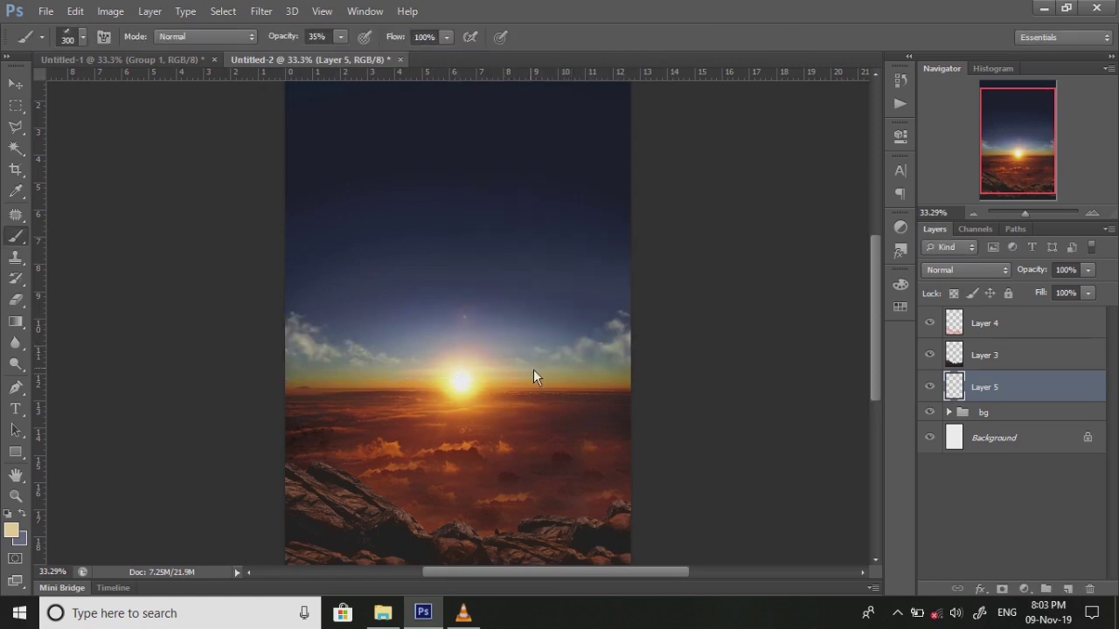
pyautogui.press('[')
pyautogui.press('[')
pyautogui.press('[')
pyautogui.scroll(2, 540, 323)
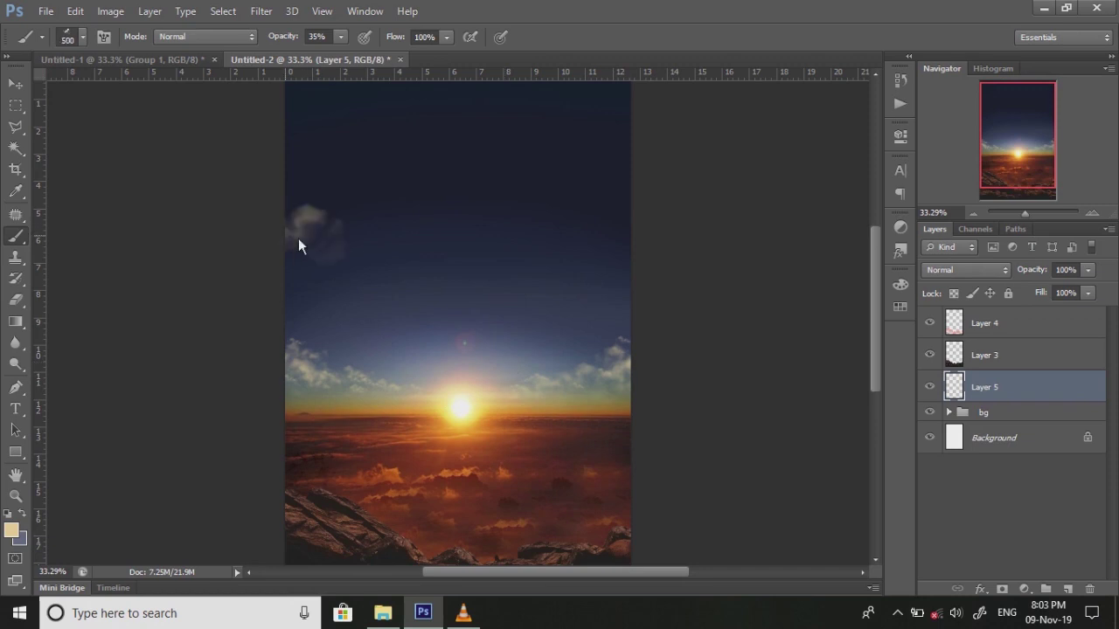
# Step: Select the 792 cloud brush and test a cloud dab on the sky, undoing it
pyautogui.click(1067, 589)
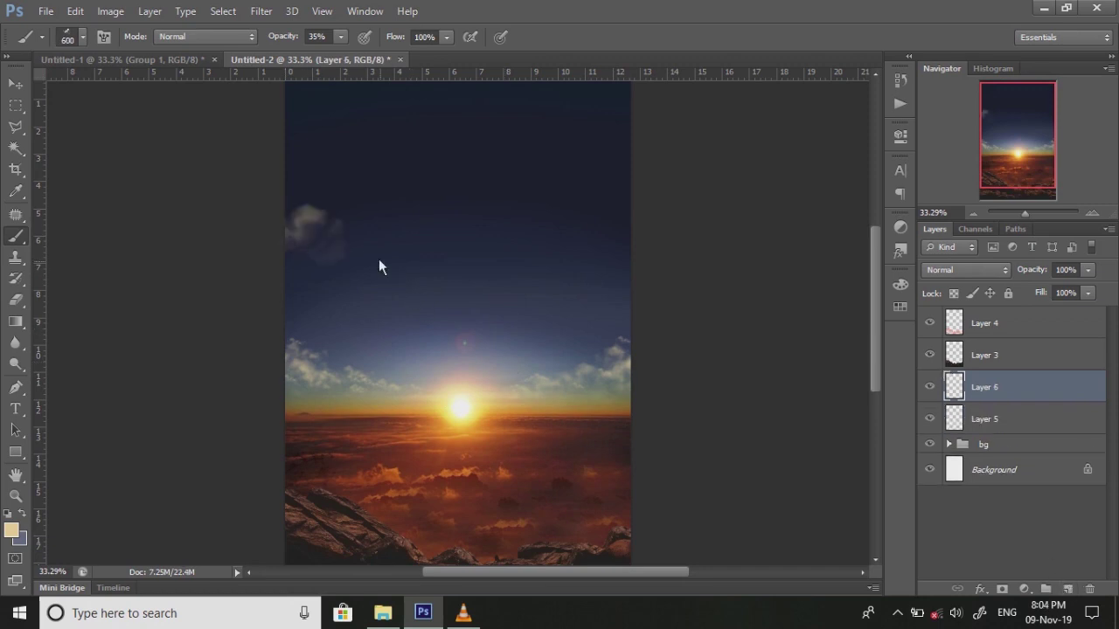
pyautogui.moveTo(385, 264); pyautogui.dragTo(336, 278)
pyautogui.rightClick(524, 285)
pyautogui.click(683, 477)
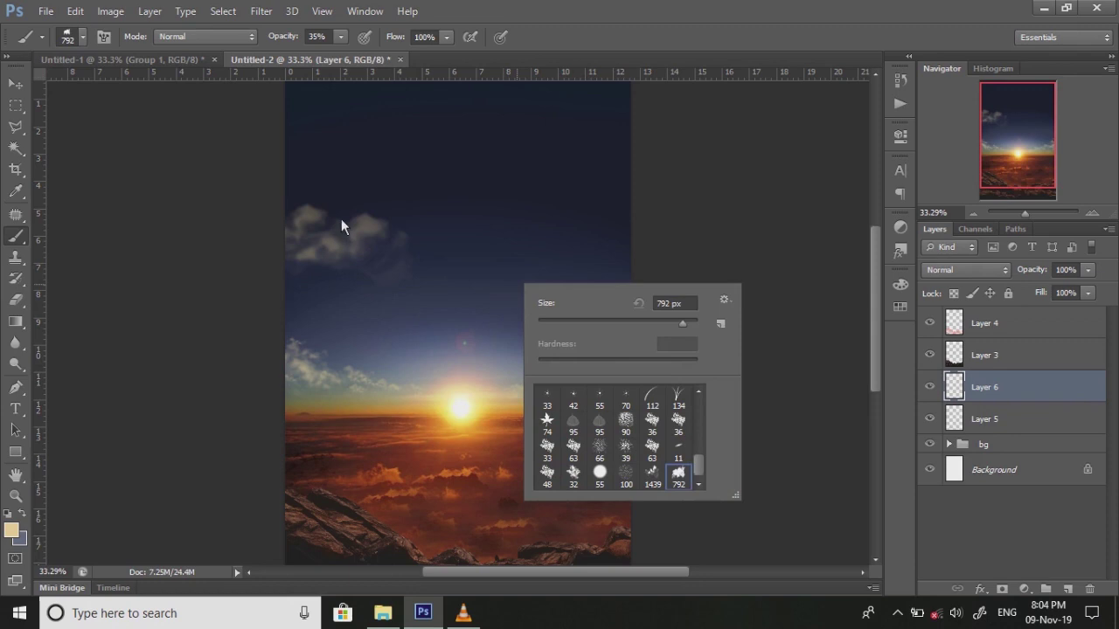
pyautogui.click(343, 235)
pyautogui.hotkey('ctrl', 'z')
# Step: Stamp clouds in the top-left and top-right corners, extending the right one at size 300
pyautogui.scroll(1, 535, 291)
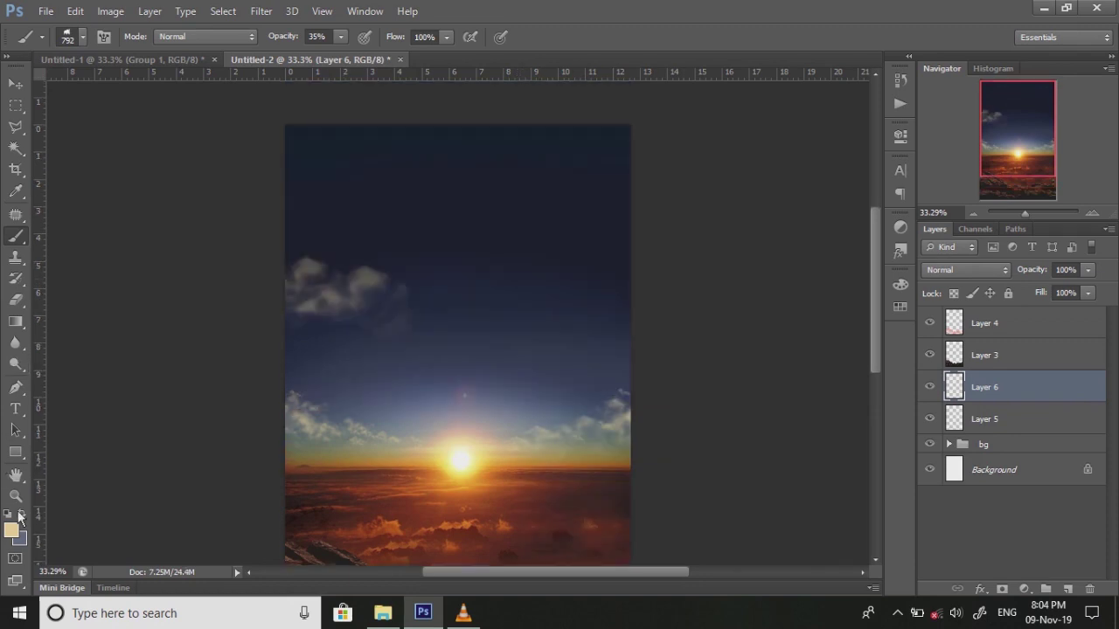
pyautogui.click(236, 158)
pyautogui.click(675, 153)
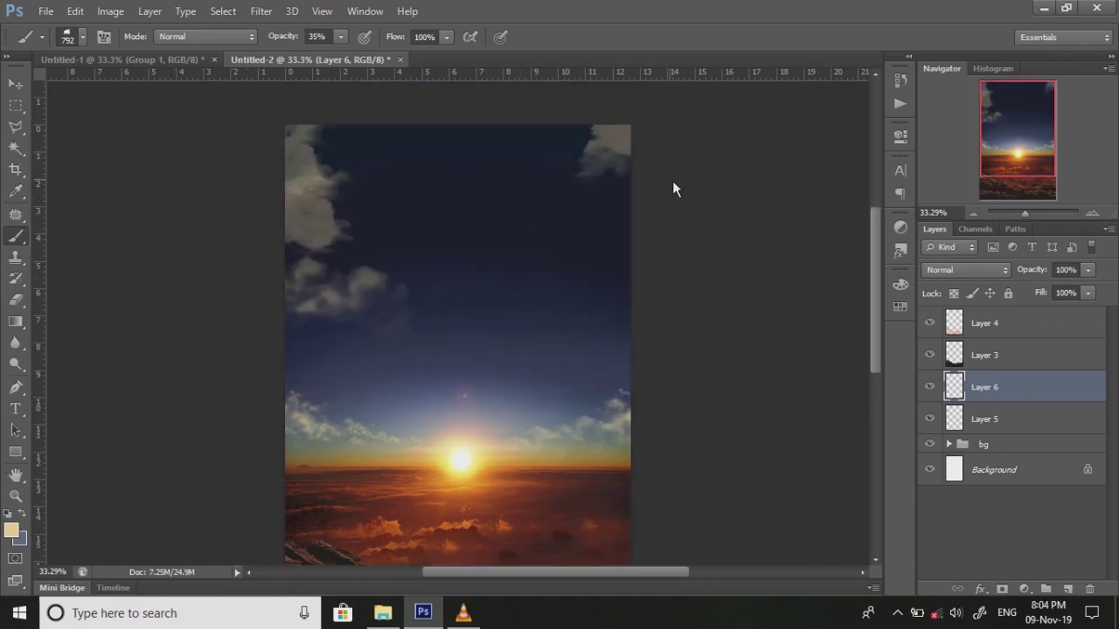
pyautogui.click(672, 182)
pyautogui.press('[')
pyautogui.press('[')
pyautogui.press('[')
pyautogui.click(549, 236)
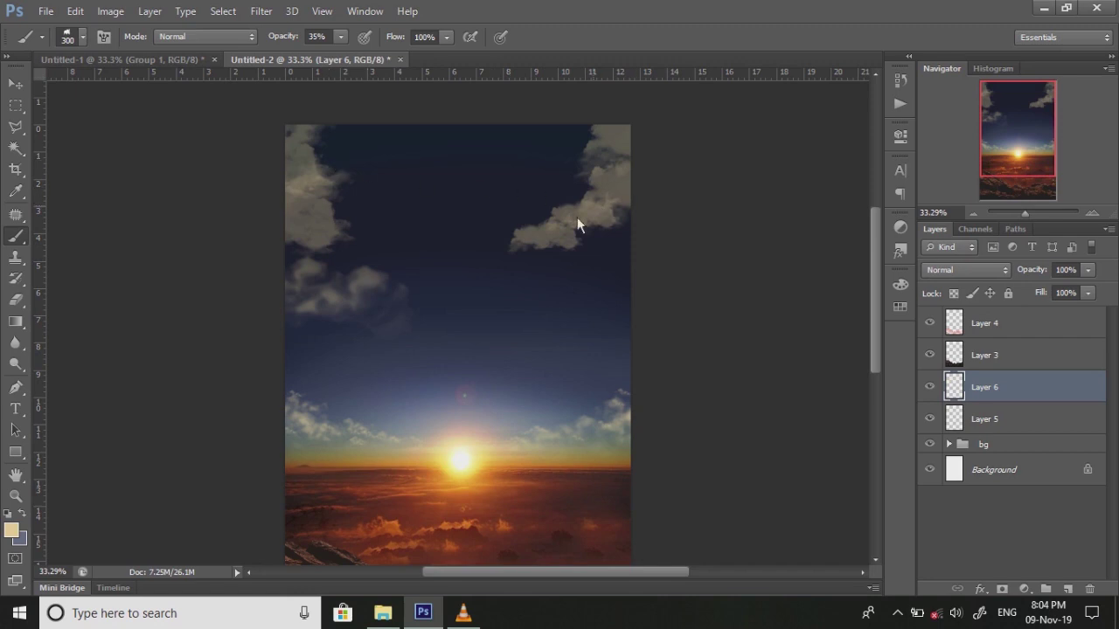
# Step: Shift the foreground cloud colour toward a warmer orange
pyautogui.click(18, 542)
pyautogui.click(679, 463)
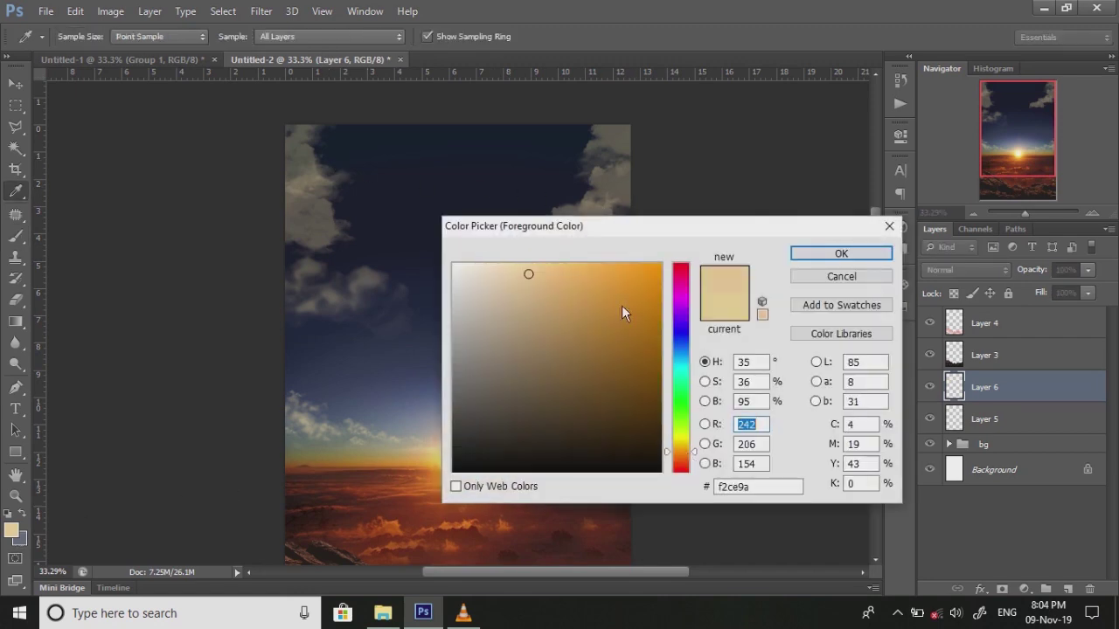
pyautogui.click(839, 252)
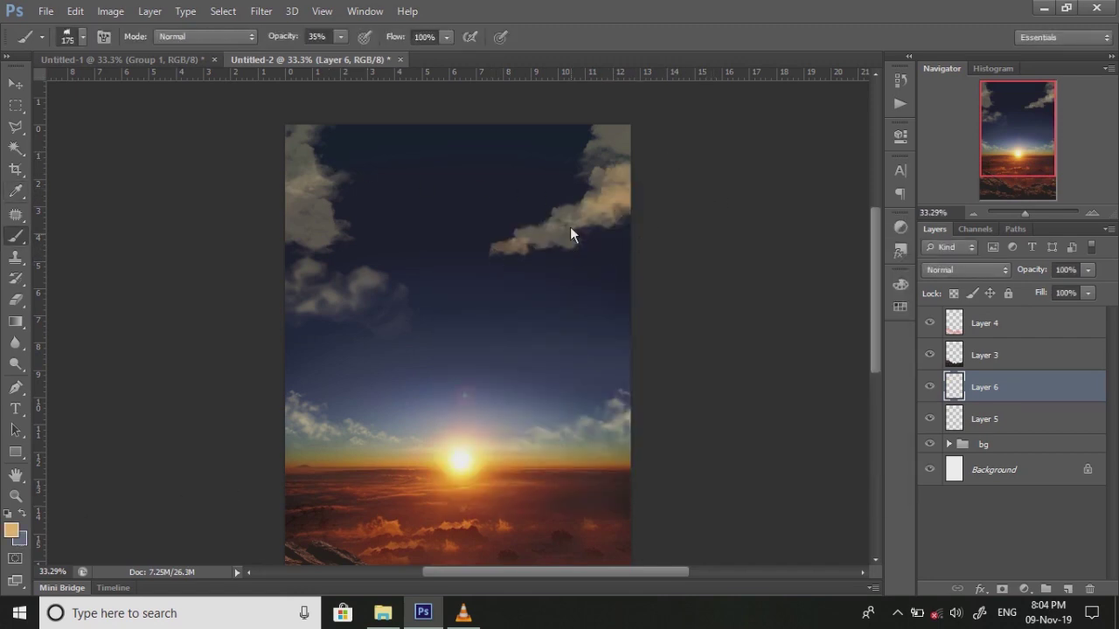
pyautogui.scroll(-2, 537, 229)
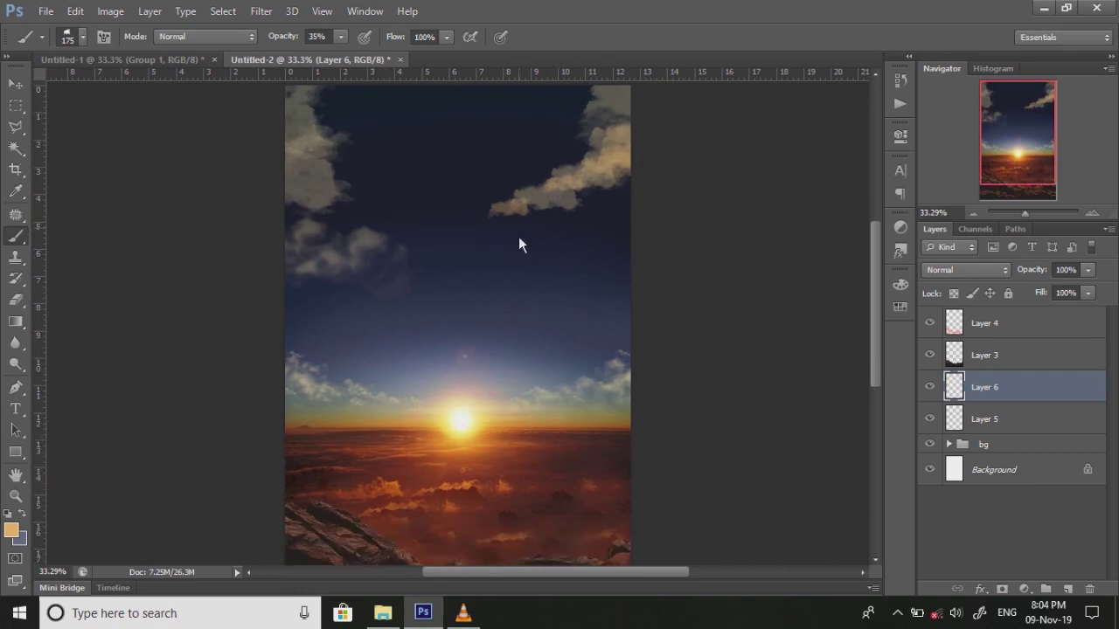
pyautogui.scroll(1, 724, 242)
# Step: Sample the grey-blue sky colour, then set a pale beige foreground colour for painting
pyautogui.press('i')
pyautogui.click(389, 296)
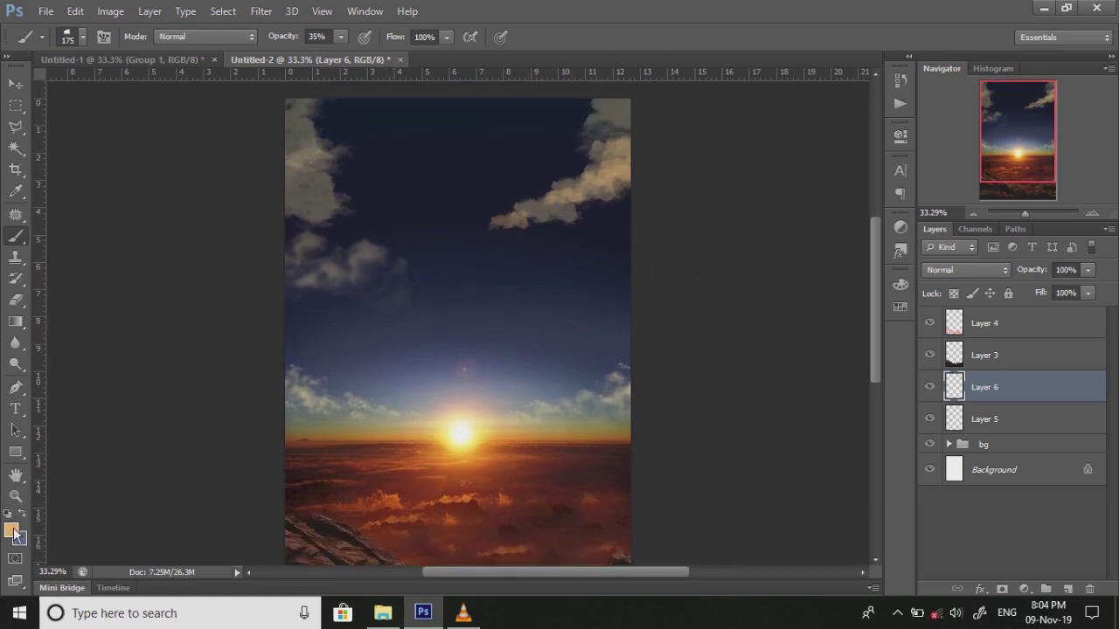
pyautogui.click(11, 529)
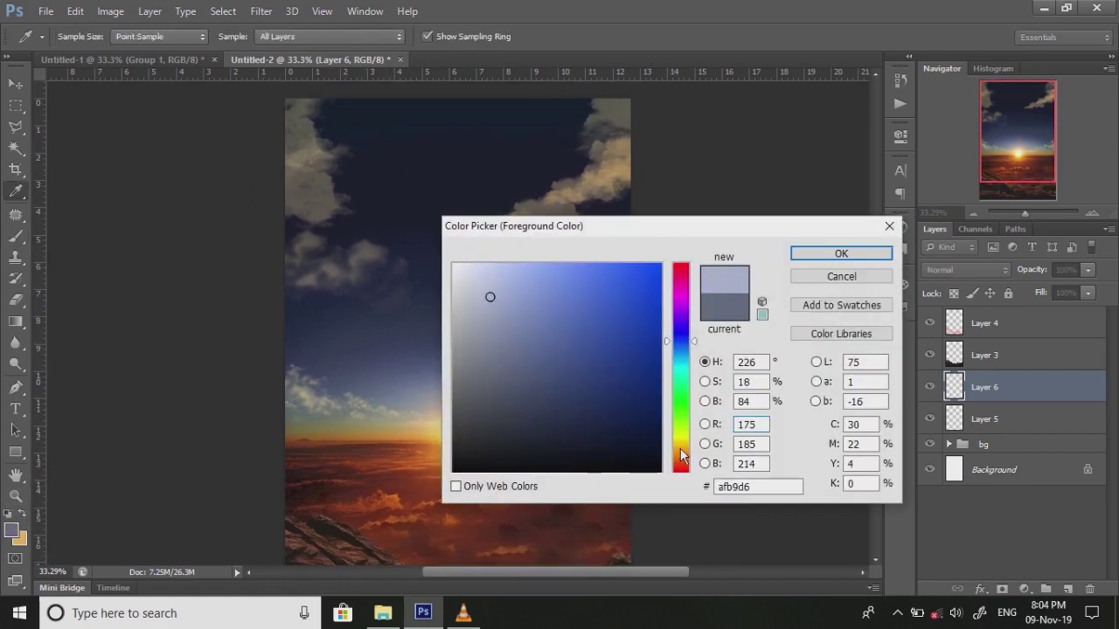
pyautogui.click(680, 447)
pyautogui.click(472, 277)
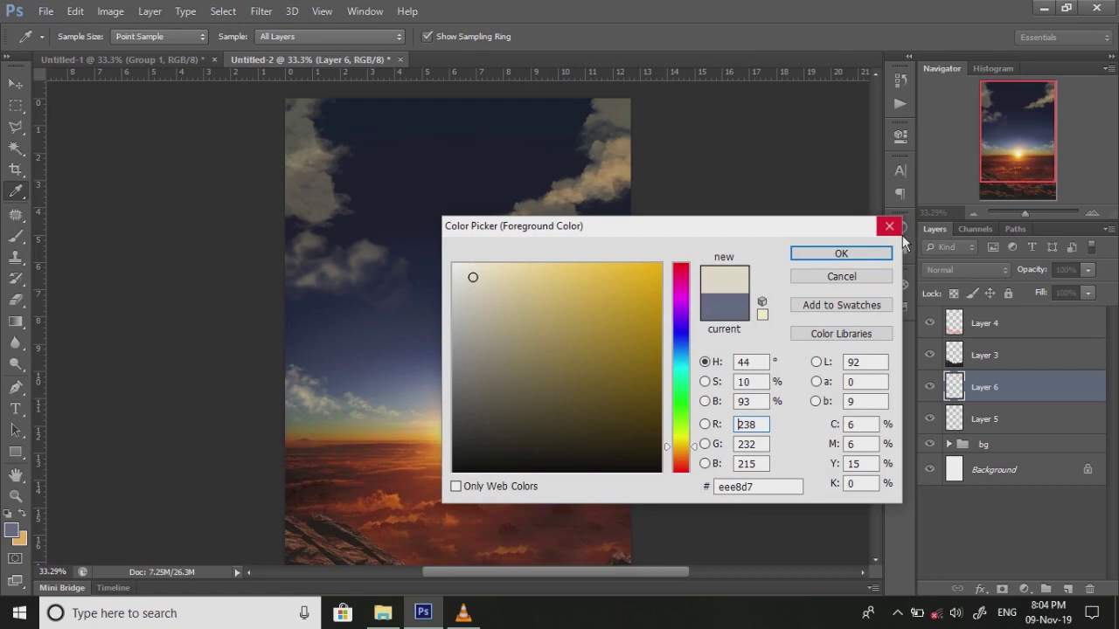
pyautogui.press('Return')
pyautogui.press('b')
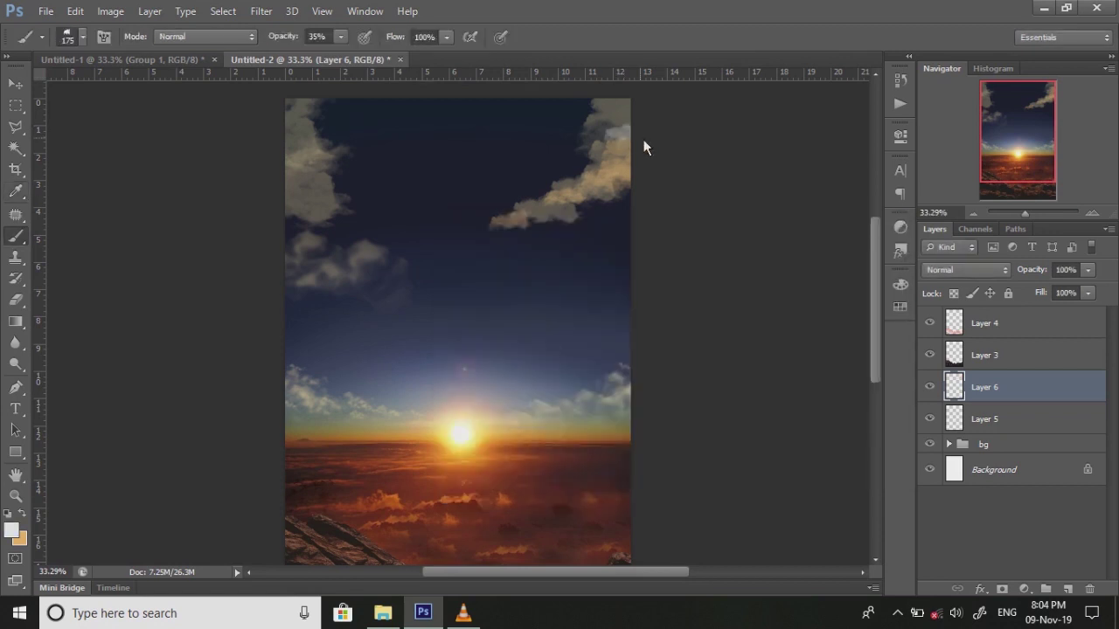
# Step: With another cloud brush at size 600, paint soft clouds around the top-right and left clouds
pyautogui.rightClick(670, 378)
pyautogui.click(671, 379)
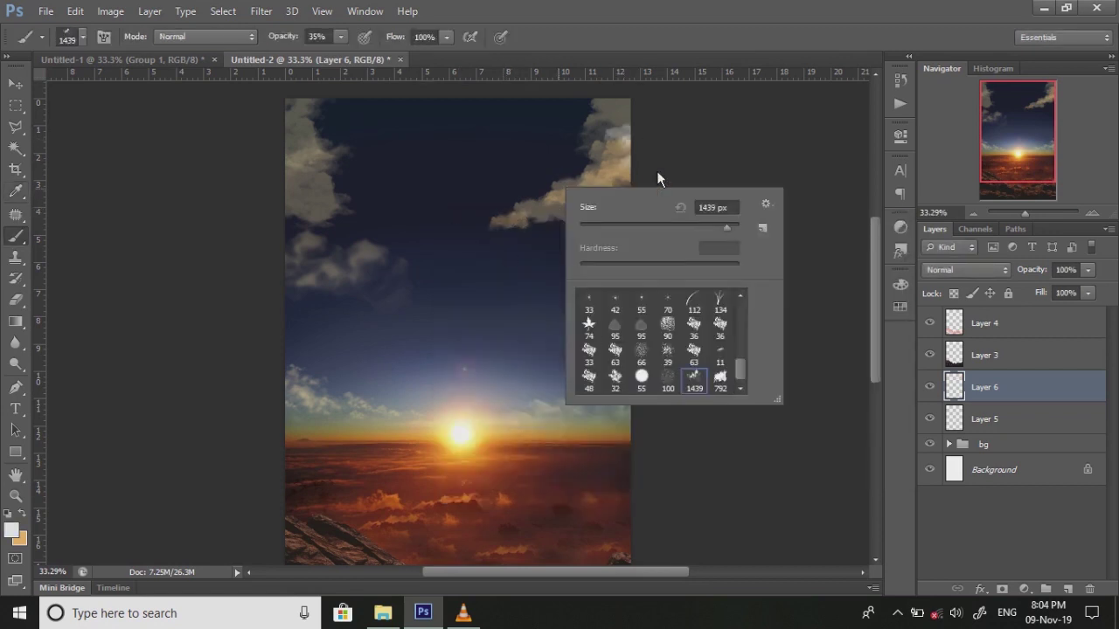
pyautogui.click(657, 170)
pyautogui.press(']')
pyautogui.press(']')
pyautogui.press(']')
pyautogui.moveTo(645, 112); pyautogui.dragTo(663, 110)
pyautogui.click(685, 178)
pyautogui.scroll(-1, 572, 155)
pyautogui.click(569, 191)
pyautogui.click(372, 236)
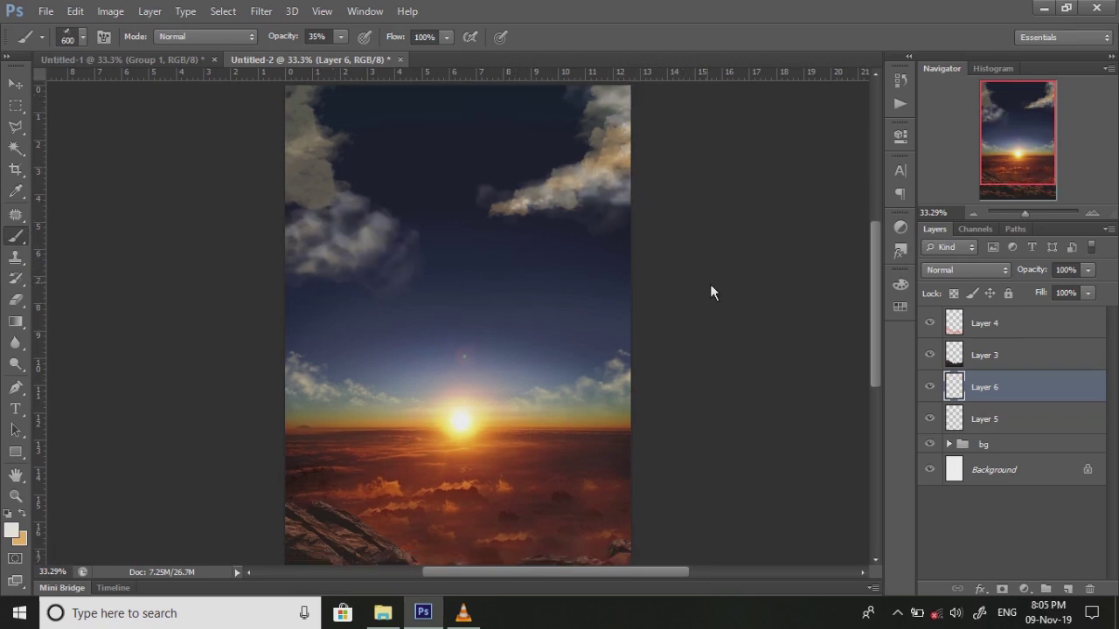
# Step: Enlarge the brush, brighten the left cloud, and choose a different cloud preset
pyautogui.press(']')
pyautogui.press(']')
pyautogui.press(']')
pyautogui.click(288, 160)
pyautogui.scroll(-3, 393, 192)
pyautogui.rightClick(463, 234)
pyautogui.click(615, 421)
pyautogui.press('Return')
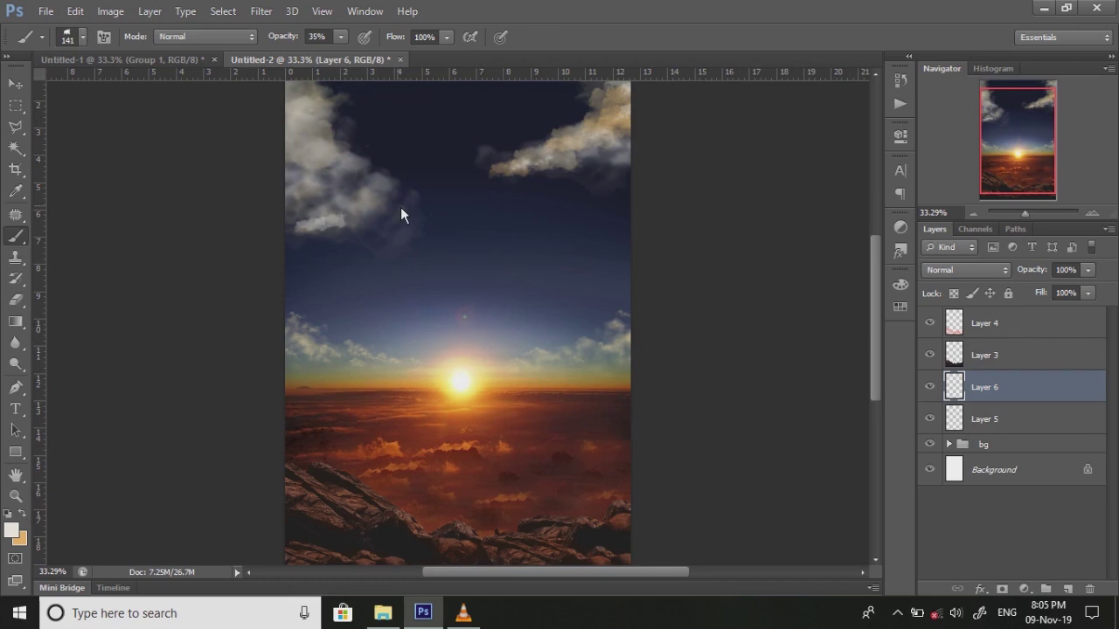
# Step: At size 300 and 15% opacity, paint a faint wisp beside the left cloud
pyautogui.press(']')
pyautogui.press(']')
pyautogui.click(353, 199)
pyautogui.press(']')
pyautogui.press(']')
pyautogui.press(']')
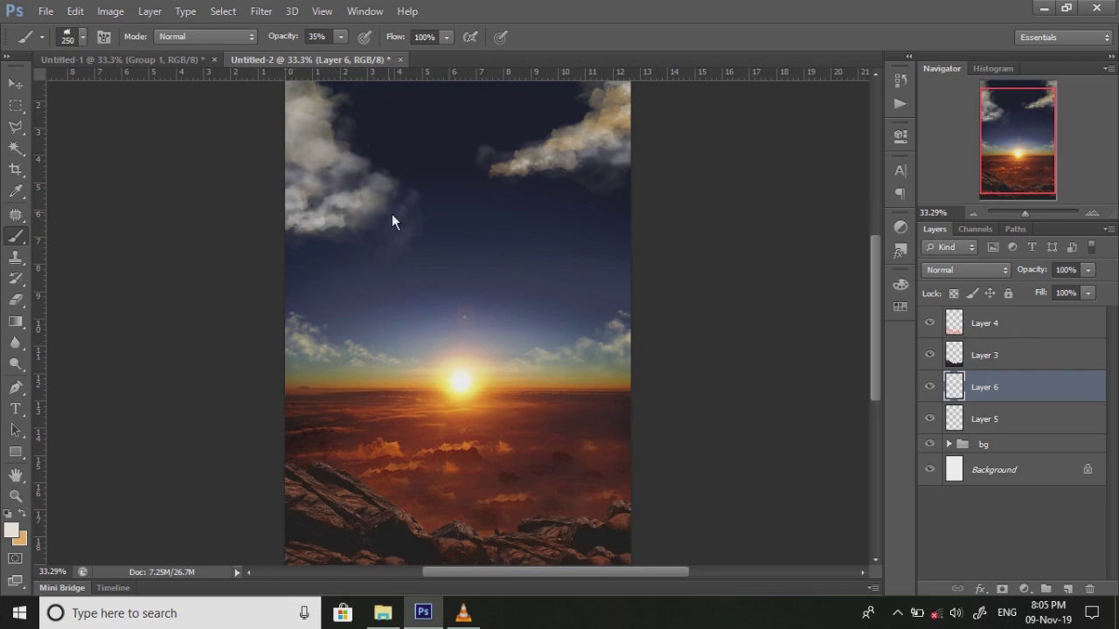
pyautogui.moveTo(340, 37); pyautogui.dragTo(325, 53)
pyautogui.moveTo(376, 206); pyautogui.dragTo(408, 235)
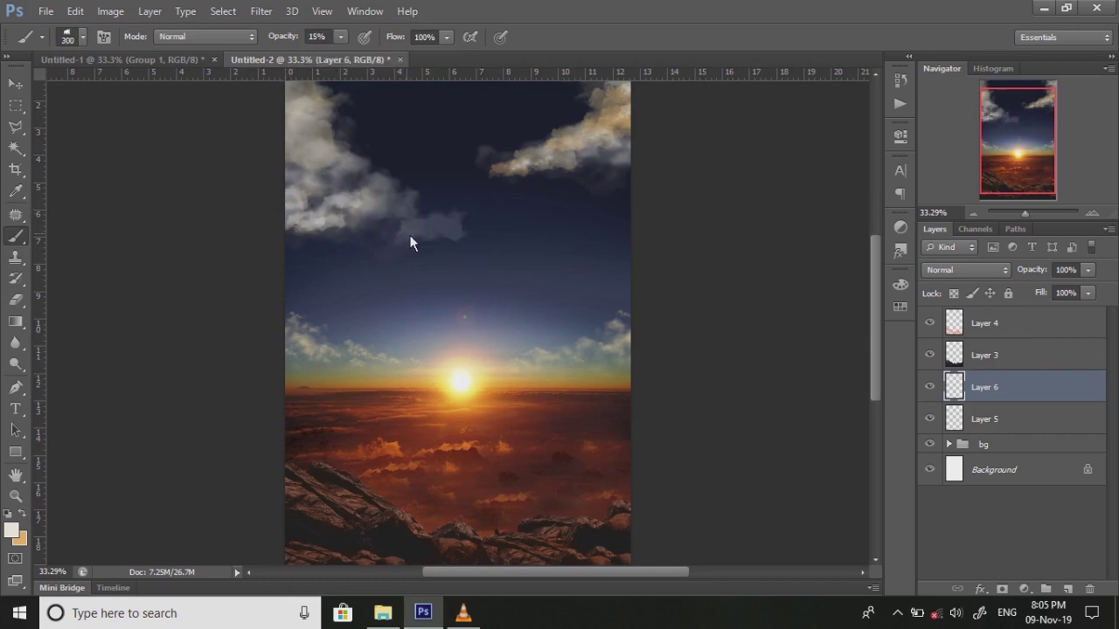
# Step: With the 1439 cloud brush, extend the left cloud and paint faint clouds in the upper sky
pyautogui.rightClick(472, 214)
pyautogui.click(604, 404)
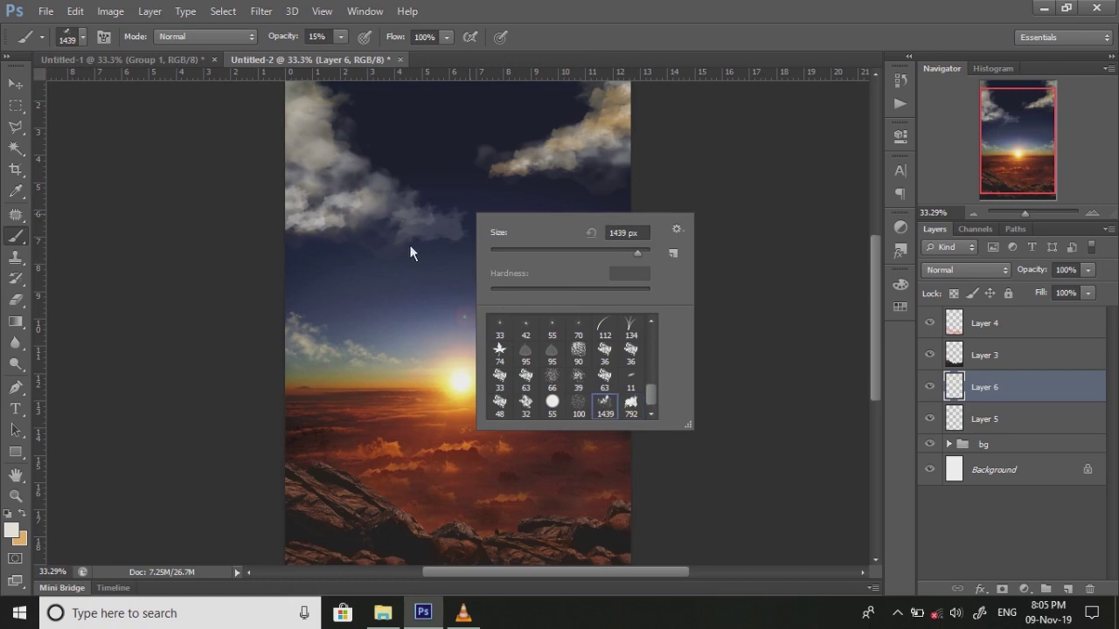
pyautogui.press('Return')
pyautogui.press('Return')
pyautogui.press(']')
pyautogui.press(']')
pyautogui.press(']')
pyautogui.press(']')
pyautogui.press(']')
pyautogui.press(']')
pyautogui.moveTo(437, 224); pyautogui.dragTo(472, 215)
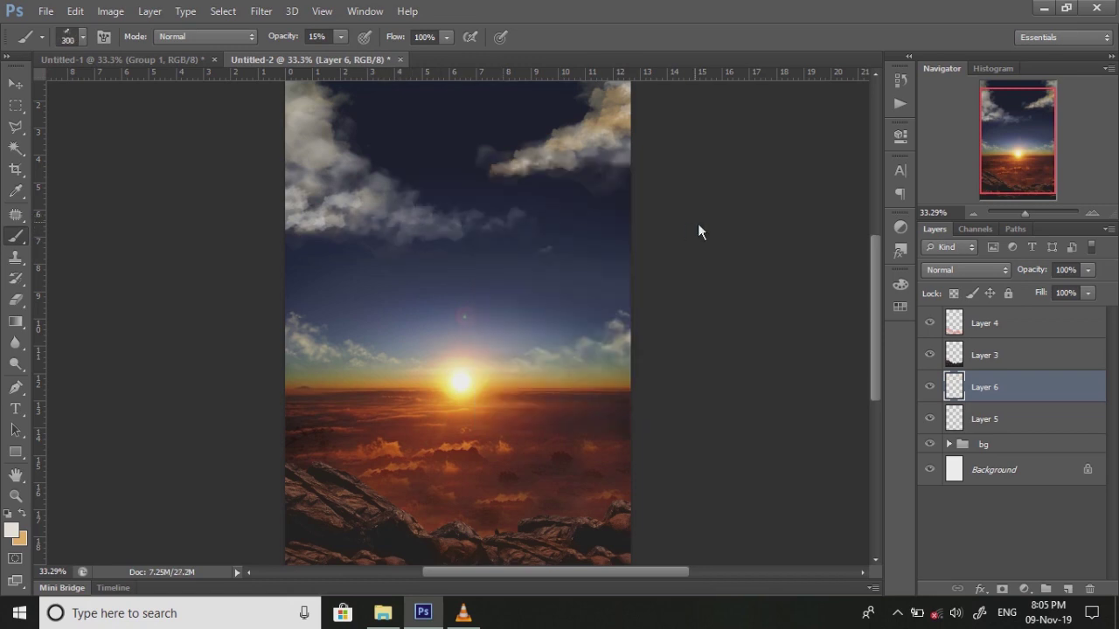
pyautogui.scroll(2, 444, 224)
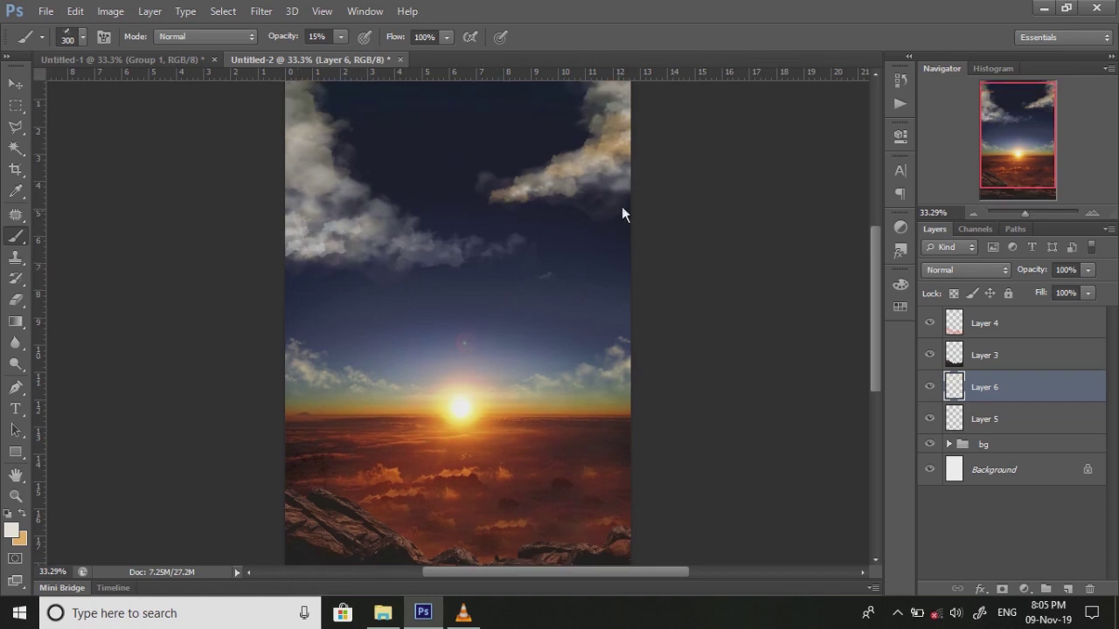
pyautogui.moveTo(435, 113); pyautogui.dragTo(419, 105)
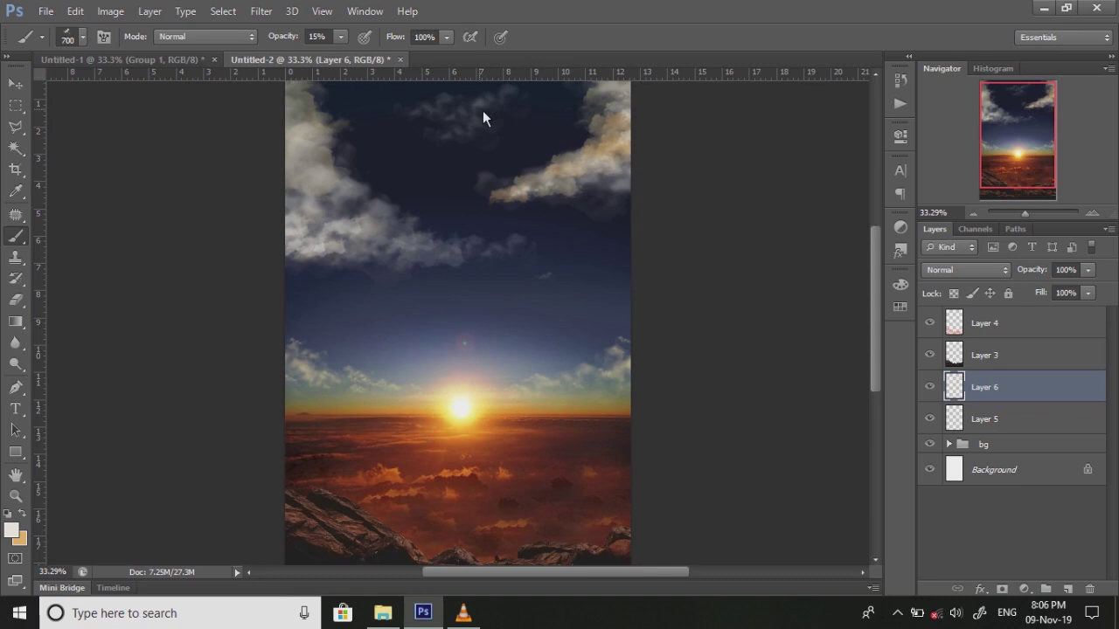
pyautogui.click(483, 112)
pyautogui.press(']')
# Step: Flip Layer 6 horizontally with Free Transform and commit it
pyautogui.hotkey('ctrl', 't')
pyautogui.rightClick(541, 183)
pyautogui.click(618, 425)
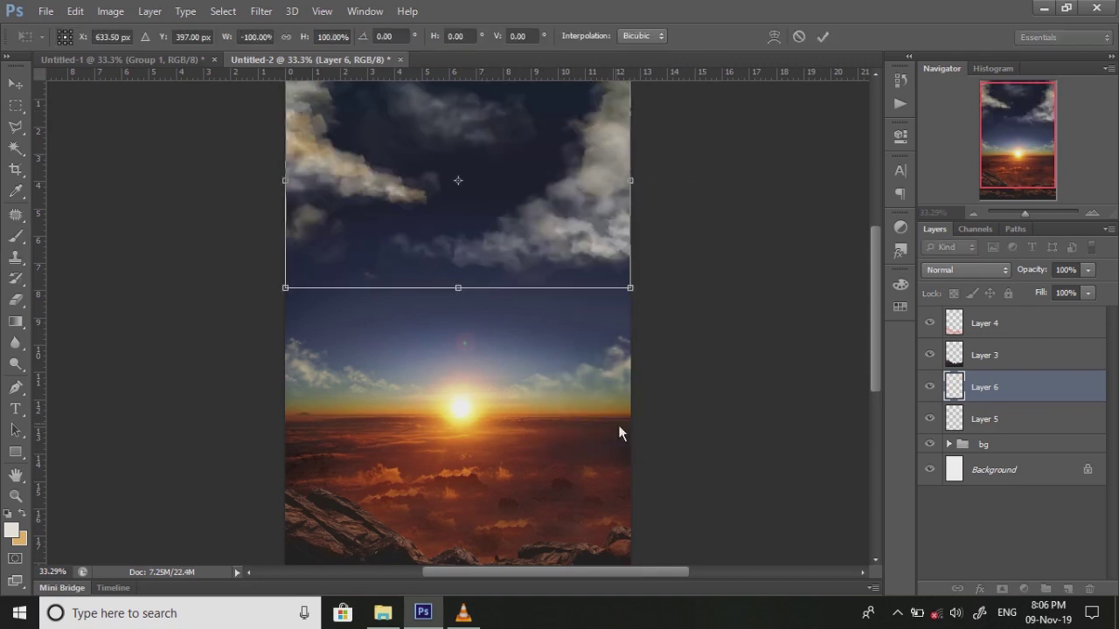
pyautogui.press('Return')
pyautogui.press('b')
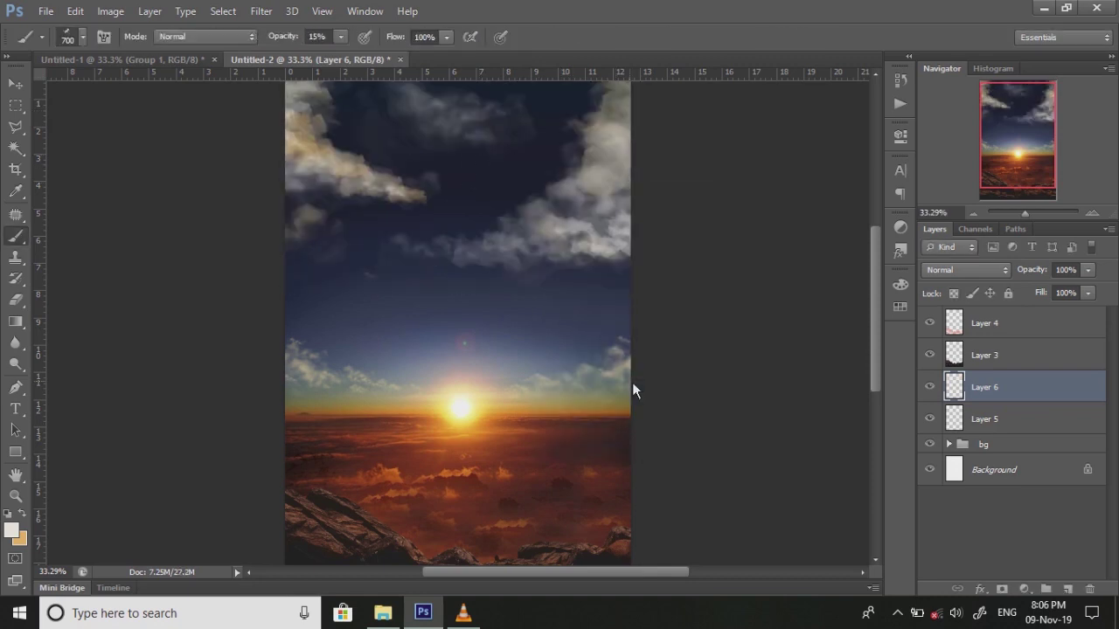
# Step: Add Layer 7 and paint soft clouds across the mid-sky band
pyautogui.scroll(-2, 530, 386)
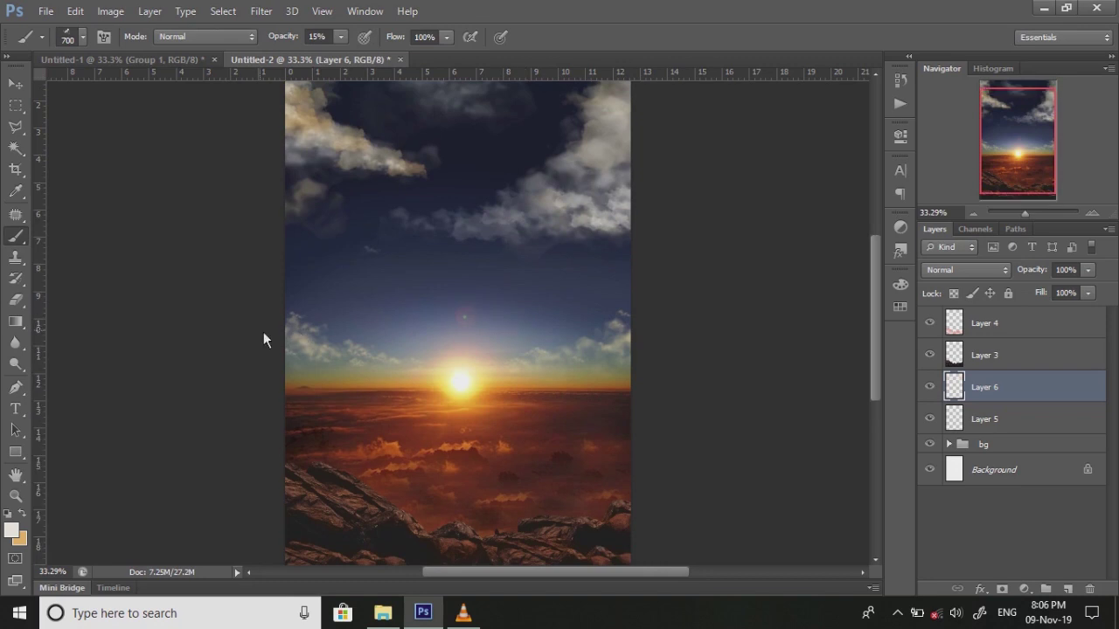
pyautogui.hotkey('ctrl', 'shift', 'alt', 'n')
pyautogui.press('[')
pyautogui.press('[')
pyautogui.press('[')
pyautogui.press('[')
pyautogui.press('[')
pyautogui.press('[')
pyautogui.moveTo(313, 278); pyautogui.dragTo(569, 292)
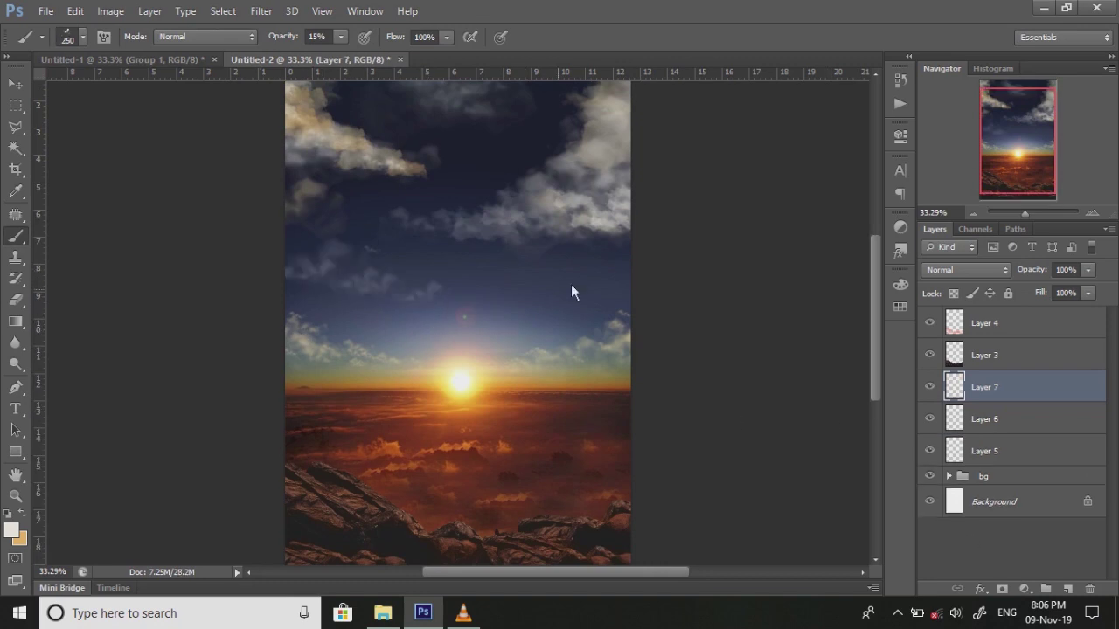
# Step: Enlarge the cloud brush and test a dab above the sun, undoing it
pyautogui.rightClick(460, 289)
pyautogui.moveTo(437, 312); pyautogui.dragTo(451, 313)
pyautogui.press('Return')
pyautogui.click(388, 280)
pyautogui.hotkey('ctrl', 'z')
# Step: Rotate the Layer 7 clouds, then set the brush to 250 and brighten the upper-left sky
pyautogui.hotkey('ctrl', 't')
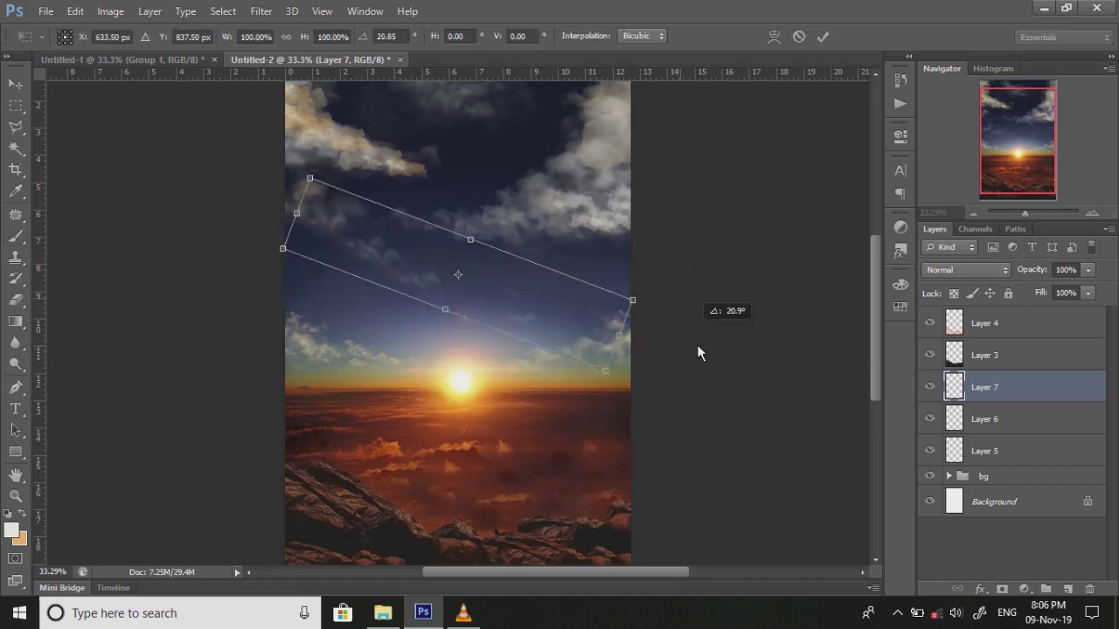
pyautogui.moveTo(697, 344); pyautogui.dragTo(700, 355)
pyautogui.press('Return')
pyautogui.rightClick(588, 458)
pyautogui.write('250')
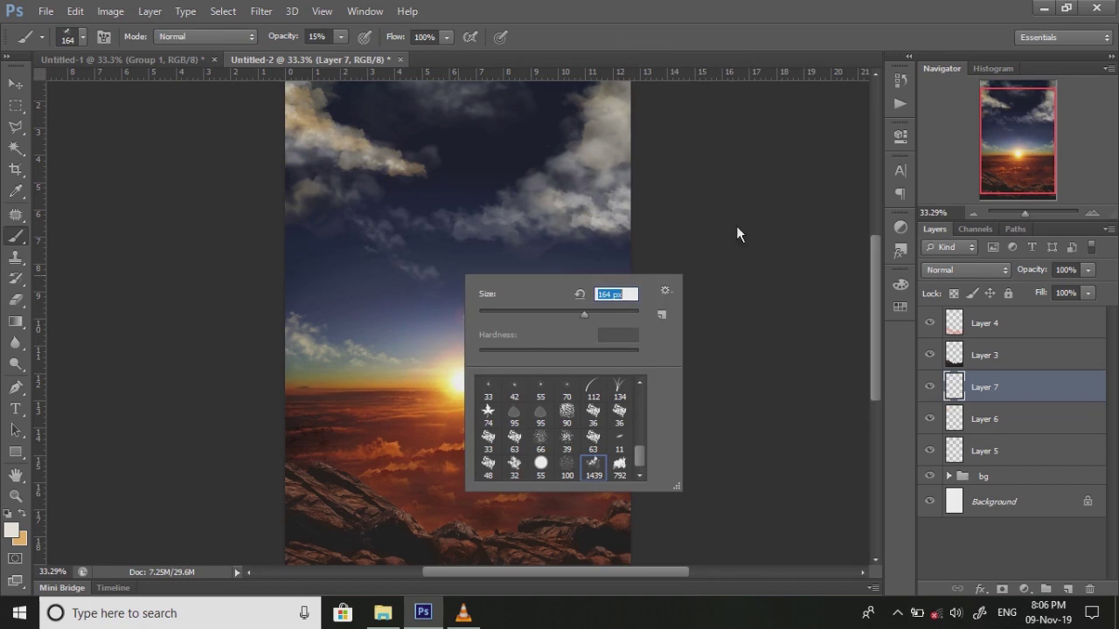
pyautogui.press('Return')
pyautogui.press(']')
pyautogui.press(']')
pyautogui.press(']')
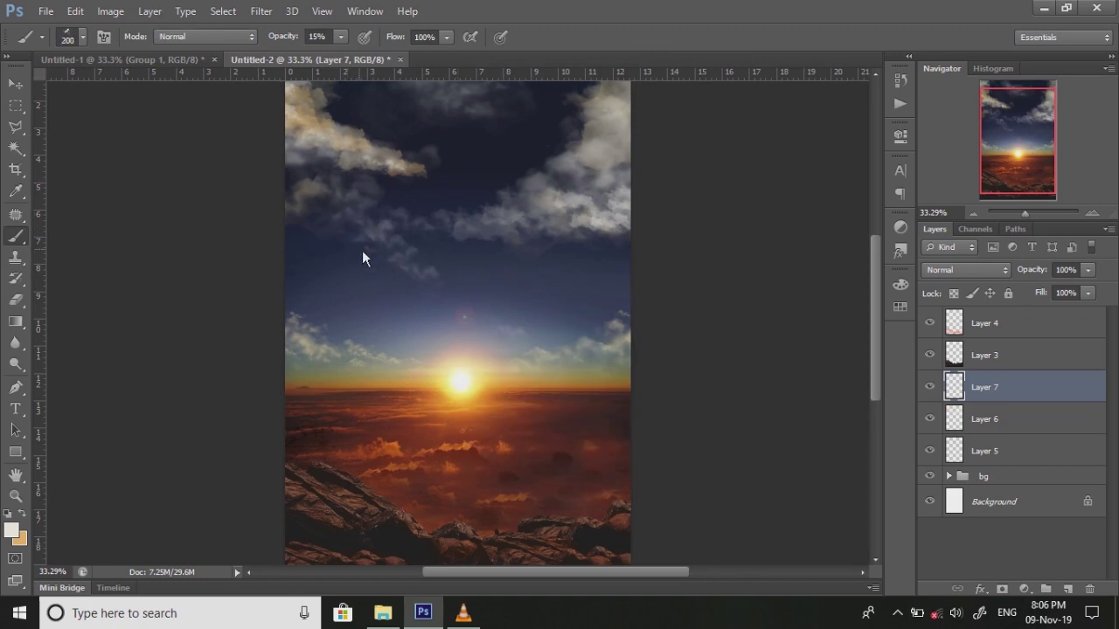
pyautogui.click(314, 209)
# Step: Rotate, flip and enlarge the Layer 7 clouds, then shrink them proportionally
pyautogui.hotkey('ctrl', 't')
pyautogui.moveTo(236, 306); pyautogui.dragTo(250, 362)
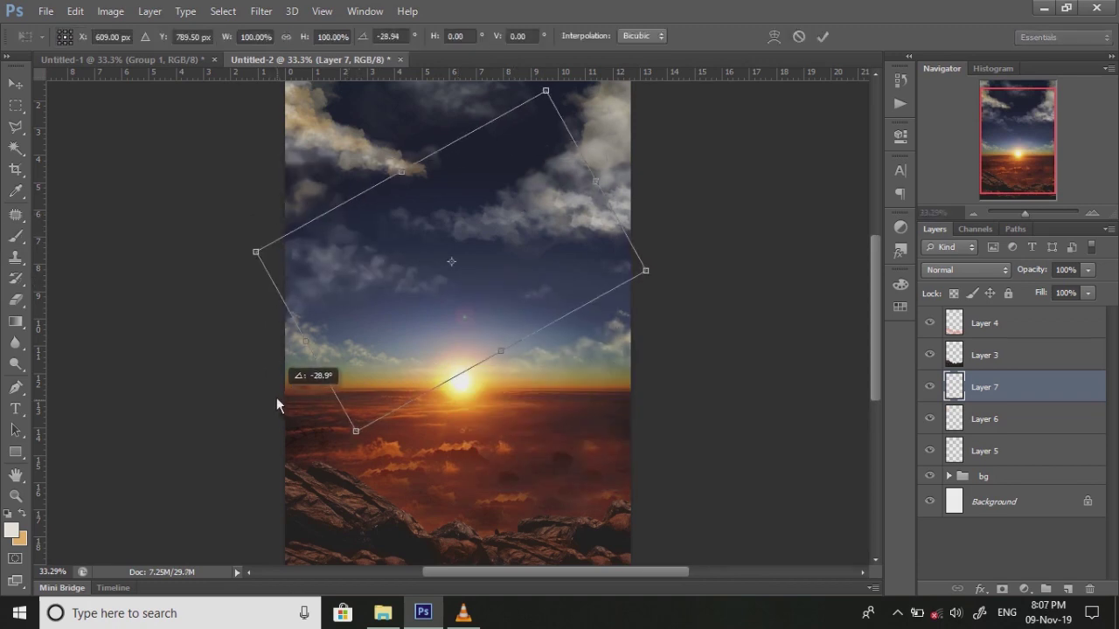
pyautogui.moveTo(639, 312)
pyautogui.mouseDown()
pyautogui.moveTo(602, 388)
pyautogui.moveTo(731, 432)
pyautogui.moveTo(711, 408)
pyautogui.mouseUp()
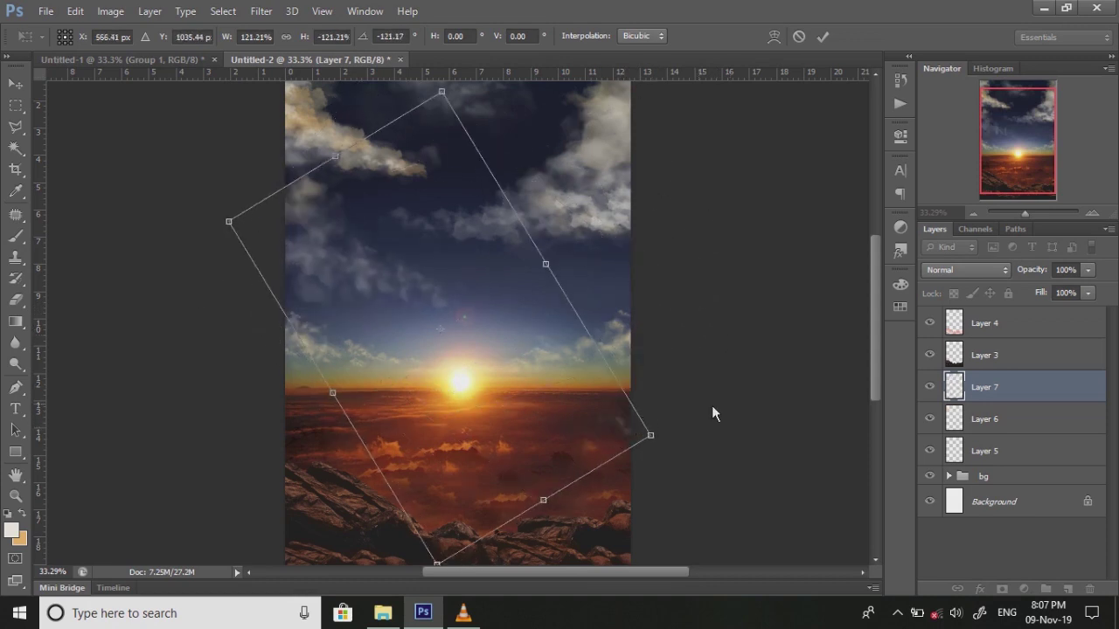
pyautogui.press('Return')
pyautogui.press('v')
pyautogui.hotkey('ctrl', 't')
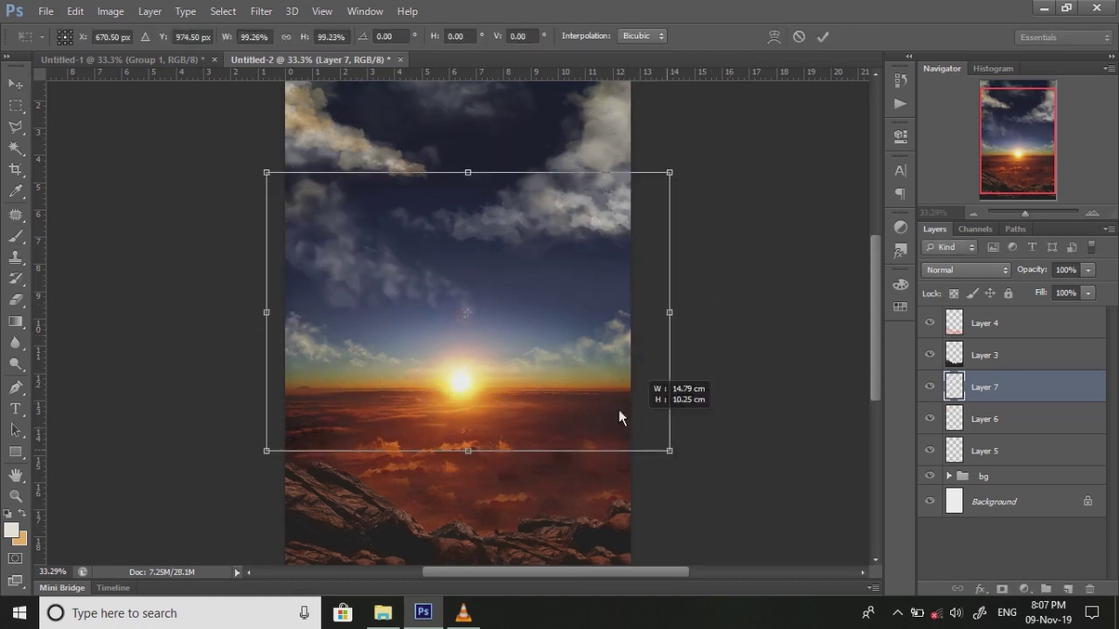
pyautogui.moveTo(618, 409)
pyautogui.mouseDown()
pyautogui.moveTo(560, 340)
pyautogui.moveTo(556, 366)
pyautogui.mouseUp()
pyautogui.press('Return')
# Step: Paint a faint cloud stroke with the brush at size 300
pyautogui.press('b')
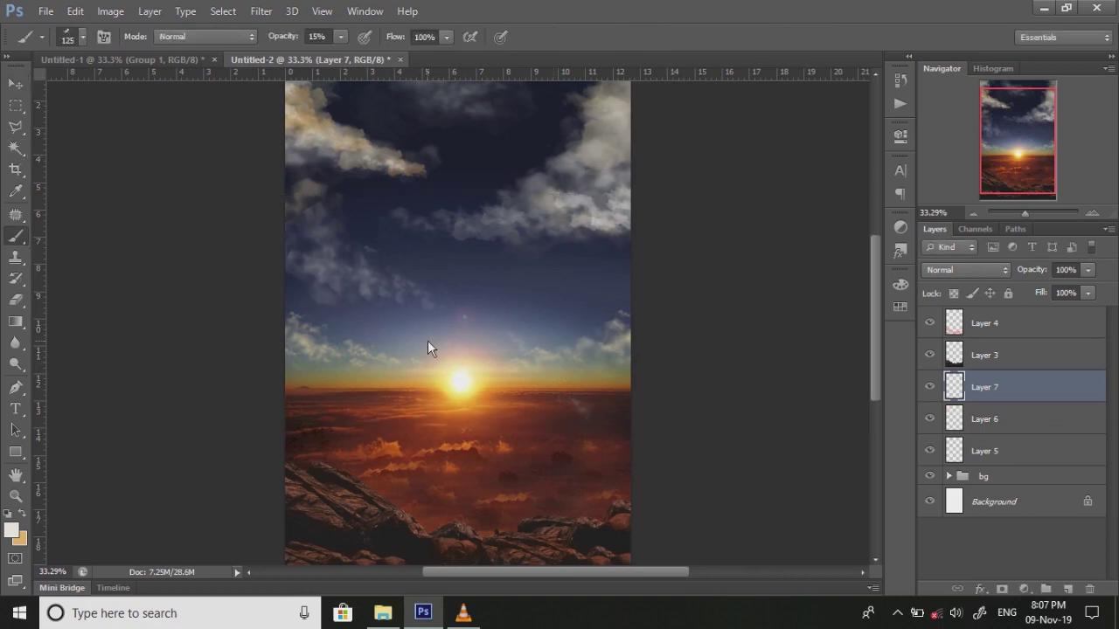
pyautogui.press('p')
pyautogui.press('b')
pyautogui.press(']')
pyautogui.press(']')
pyautogui.press(']')
pyautogui.press('[')
pyautogui.press('[')
pyautogui.press('[')
pyautogui.press(']')
pyautogui.press(']')
pyautogui.press(']')
pyautogui.moveTo(569, 302)
pyautogui.mouseDown()
pyautogui.moveTo(660, 240)
pyautogui.moveTo(627, 230)
pyautogui.mouseUp()
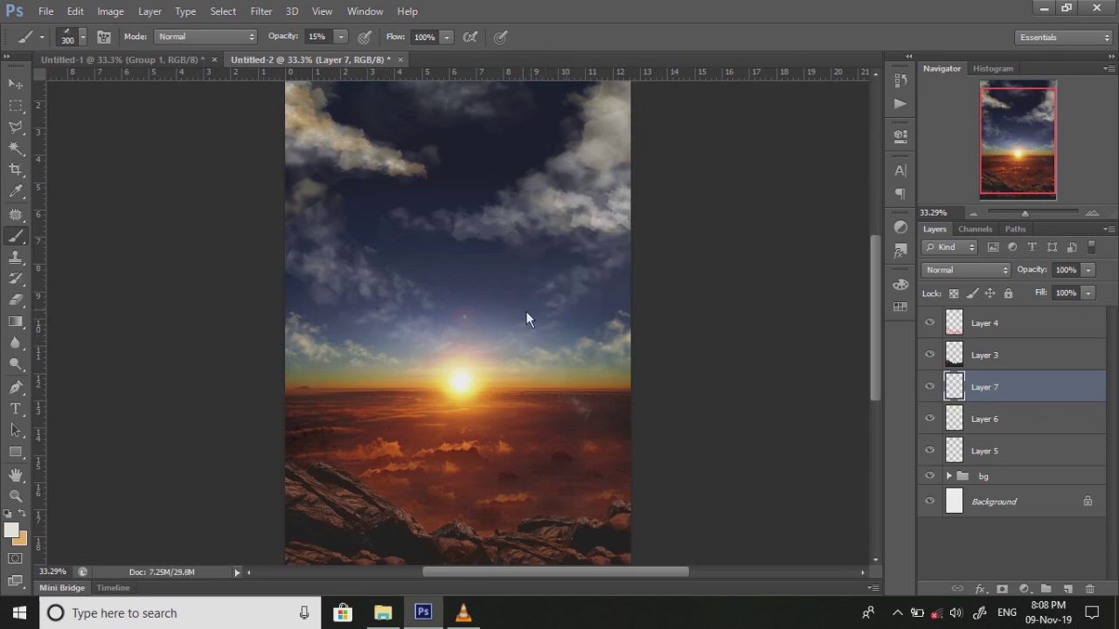
# Step: Flip Layer 7 horizontally, nudge it sideways, and brighten clouds on the right of the sky
pyautogui.press('v')
pyautogui.hotkey('ctrl', 't')
pyautogui.rightClick(496, 320)
pyautogui.click(577, 568)
pyautogui.press('Return')
pyautogui.moveTo(495, 321); pyautogui.dragTo(505, 327)
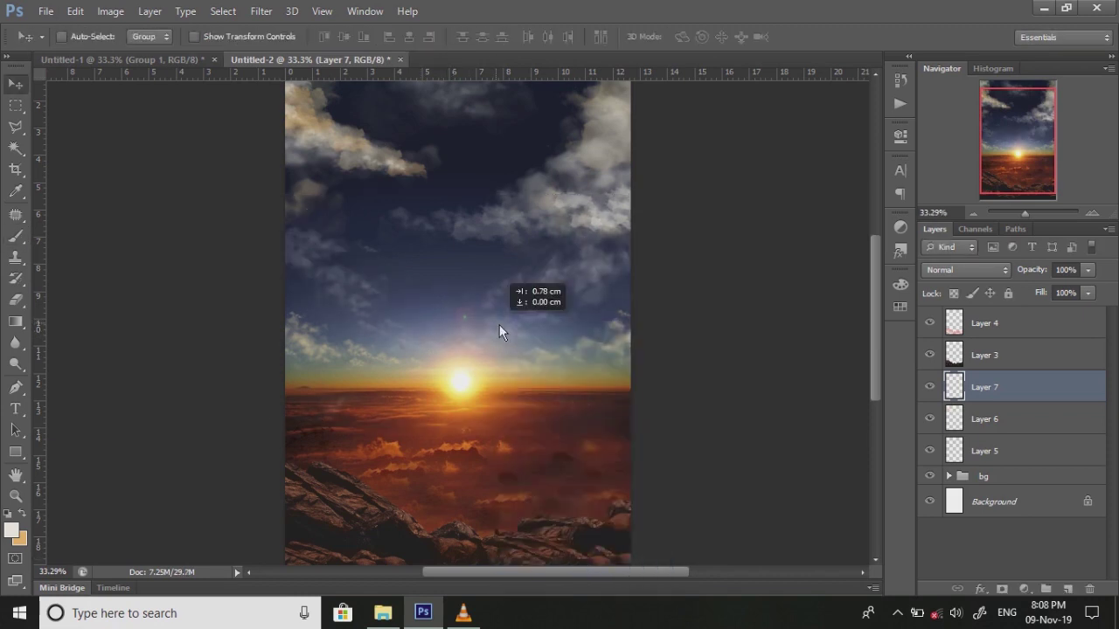
pyautogui.press('b')
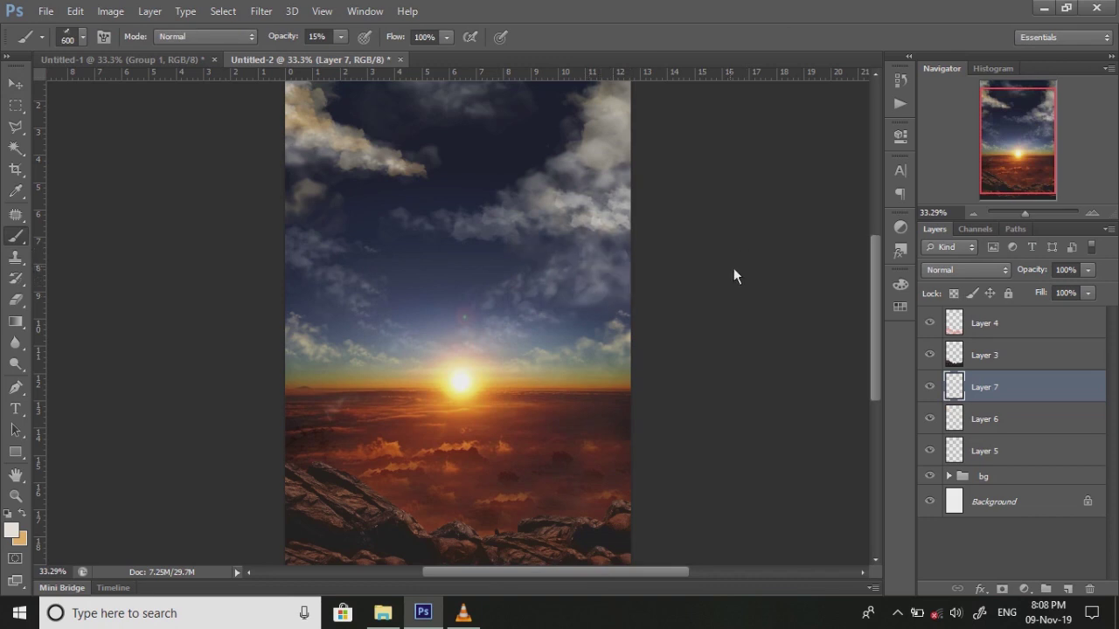
pyautogui.moveTo(586, 237); pyautogui.dragTo(584, 291)
pyautogui.press('[')
pyautogui.press('[')
pyautogui.press('[')
pyautogui.press('[')
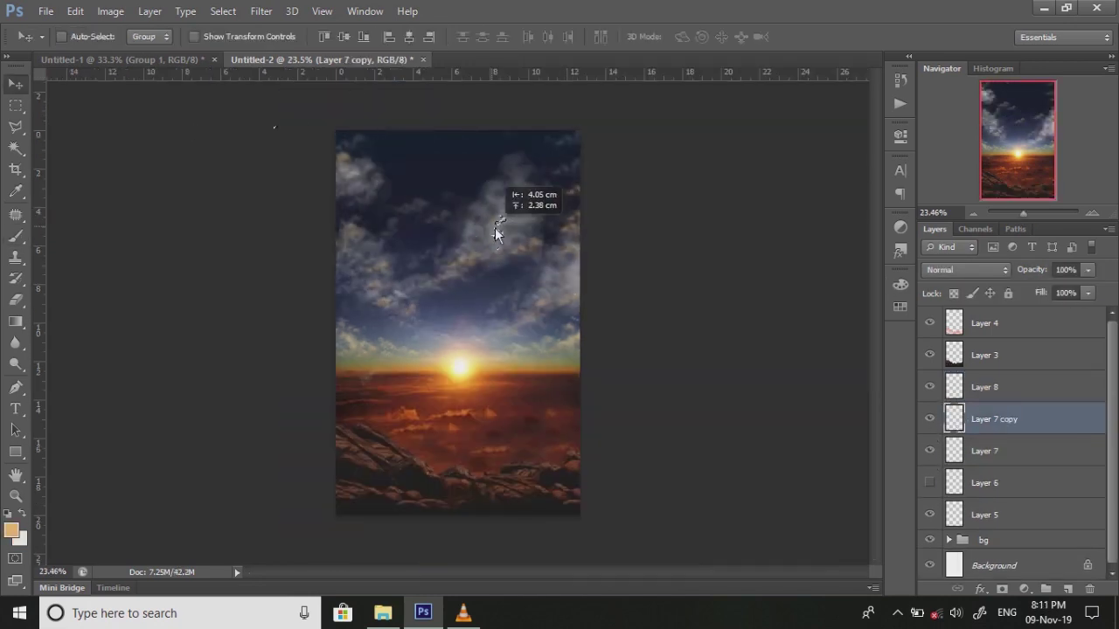
# Step: Enlarge the cloud copy, rotate it about 14 degrees, and reposition it
pyautogui.moveTo(496, 233); pyautogui.dragTo(552, 180)
pyautogui.hotkey('ctrl', 't')
pyautogui.moveTo(665, 332)
pyautogui.mouseDown()
pyautogui.moveTo(772, 361)
pyautogui.moveTo(617, 327)
pyautogui.mouseUp()
pyautogui.moveTo(644, 230); pyautogui.dragTo(596, 293)
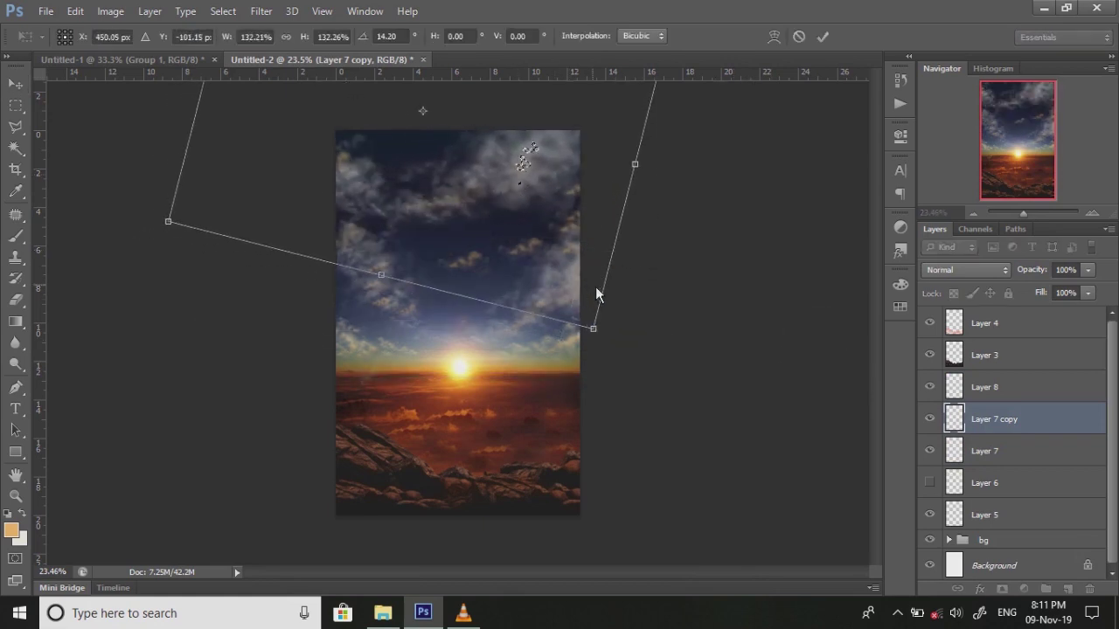
pyautogui.press('Return')
pyautogui.moveTo(514, 208)
pyautogui.mouseDown()
pyautogui.moveTo(589, 222)
pyautogui.moveTo(549, 226)
pyautogui.mouseUp()
# Step: Apply a channel Curves tweak to the cloud copy, then cancel an Exposure adjustment
pyautogui.press('w')
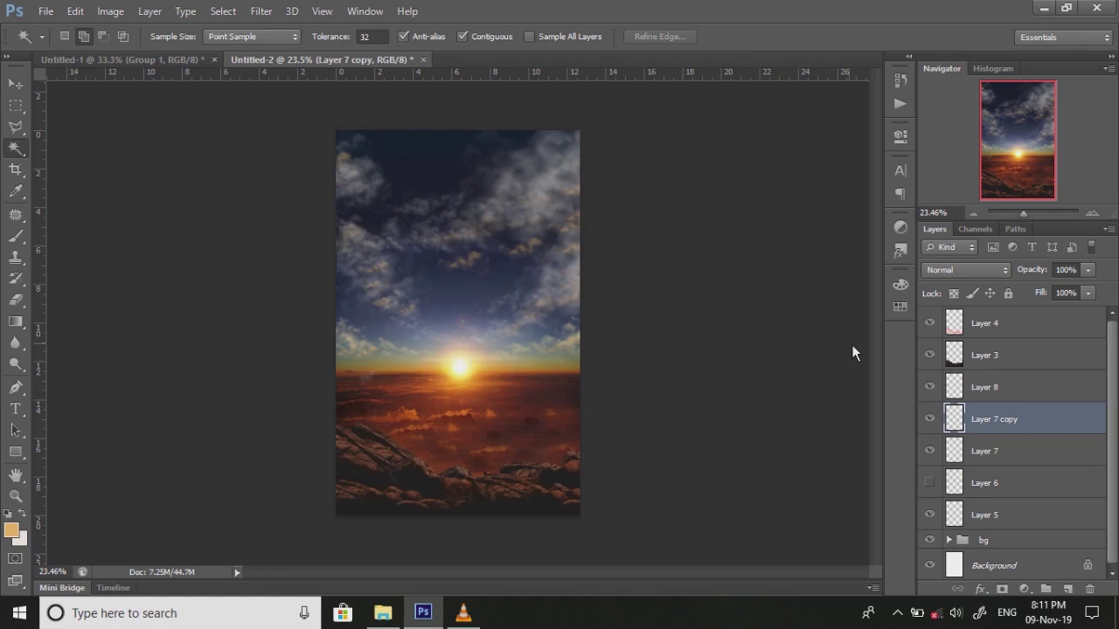
pyautogui.click(110, 11)
pyautogui.moveTo(135, 53)
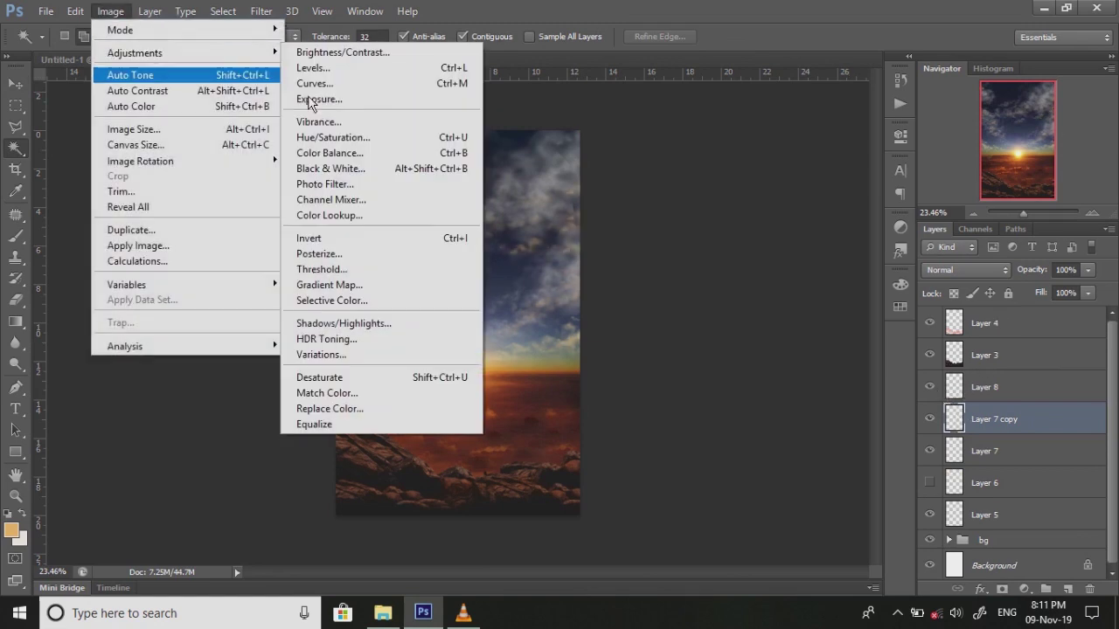
pyautogui.click(314, 83)
pyautogui.click(724, 117)
pyautogui.click(749, 154)
pyautogui.moveTo(787, 265)
pyautogui.mouseDown()
pyautogui.moveTo(787, 235)
pyautogui.moveTo(819, 253)
pyautogui.mouseUp()
pyautogui.click(991, 96)
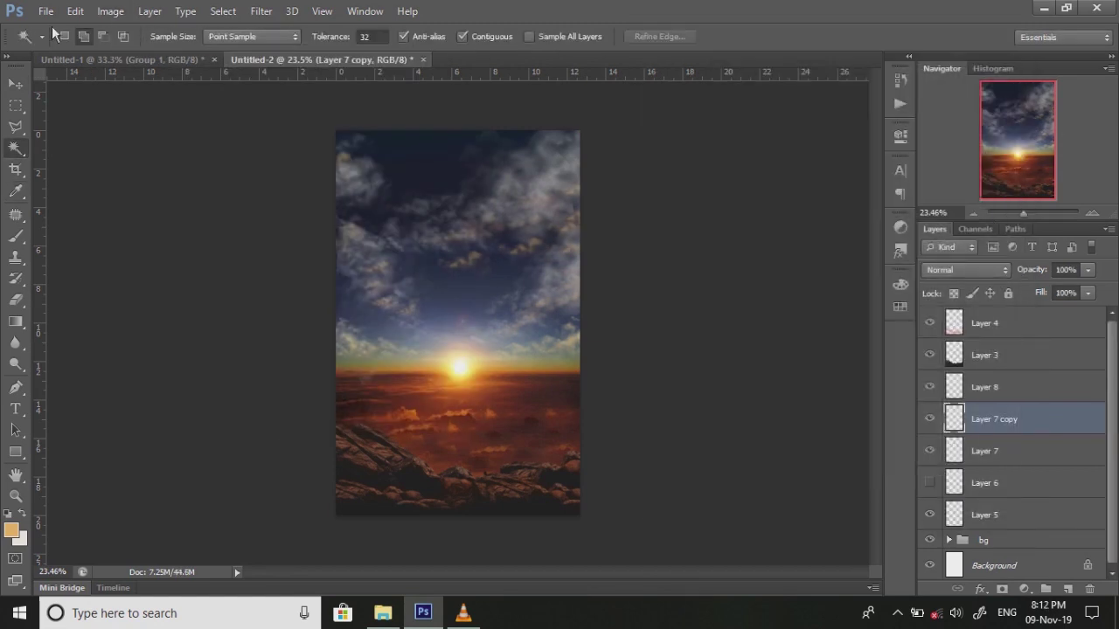
pyautogui.click(110, 10)
pyautogui.click(319, 99)
pyautogui.click(1014, 172)
# Step: Adjust the Red, Green and Blue curves in a second Curves pass and apply it
pyautogui.click(110, 10)
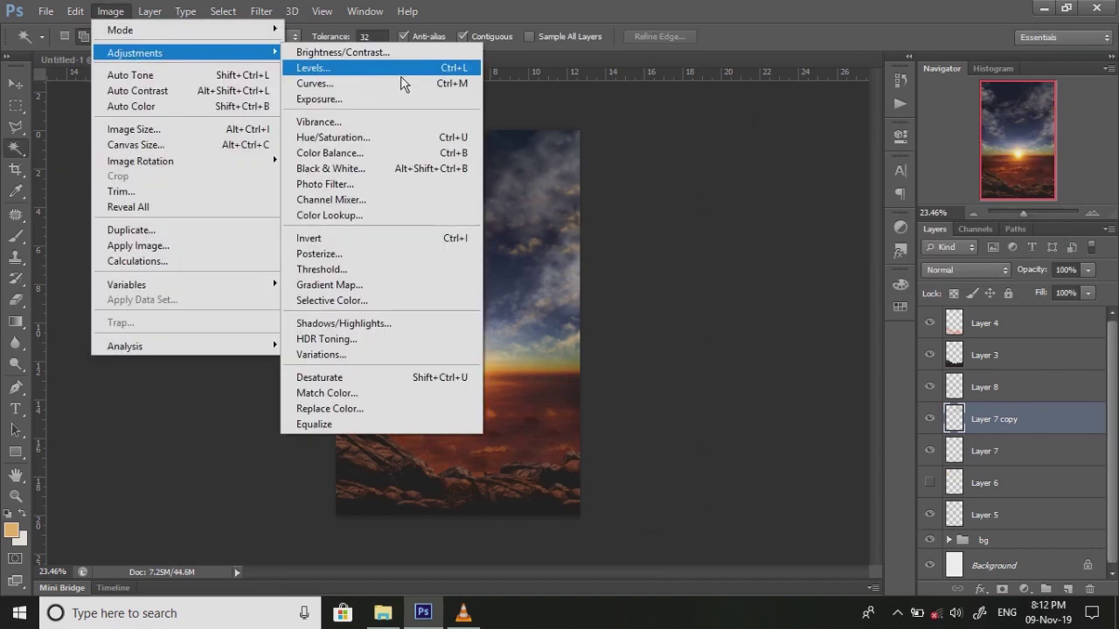
pyautogui.click(402, 83)
pyautogui.click(756, 122)
pyautogui.click(723, 140)
pyautogui.moveTo(816, 239)
pyautogui.mouseDown()
pyautogui.moveTo(813, 219)
pyautogui.moveTo(824, 253)
pyautogui.mouseUp()
pyautogui.click(759, 122)
pyautogui.click(727, 153)
pyautogui.click(755, 123)
pyautogui.click(723, 166)
pyautogui.click(986, 97)
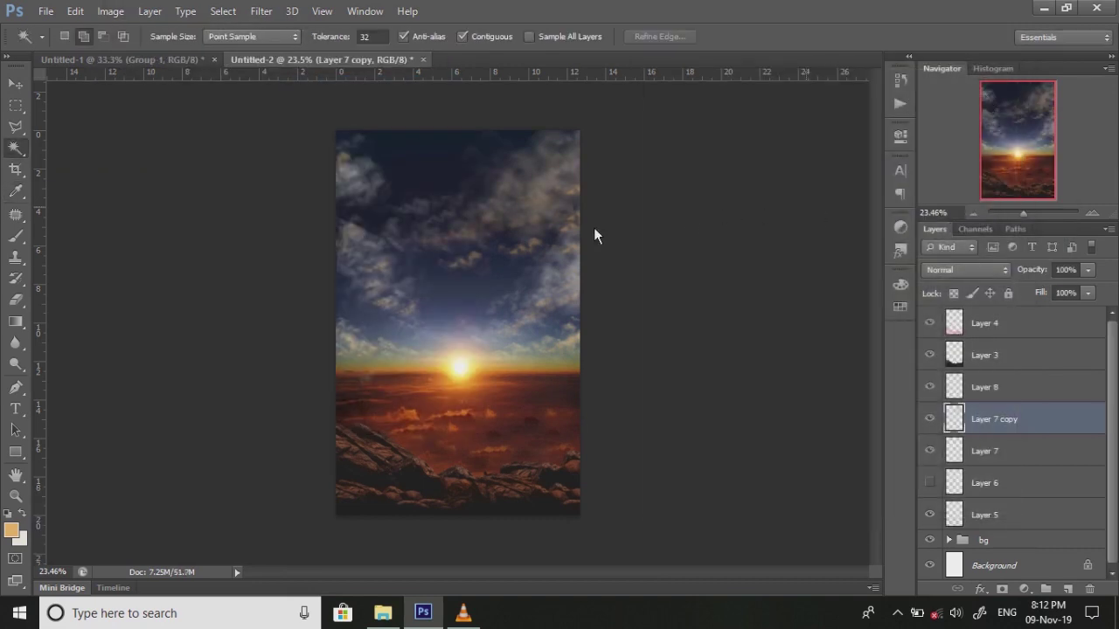
pyautogui.hotkey('ctrl', 't')
pyautogui.press('Return')
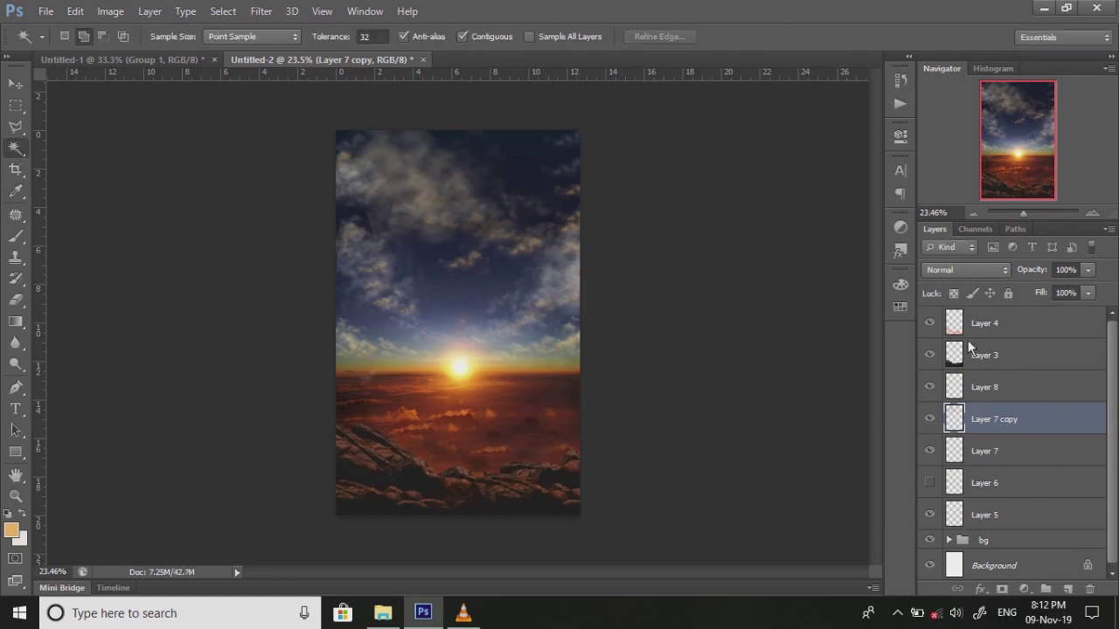
# Step: Brighten the clouds with an overall Curves adjustment (Ctrl+M)
pyautogui.click(112, 10)
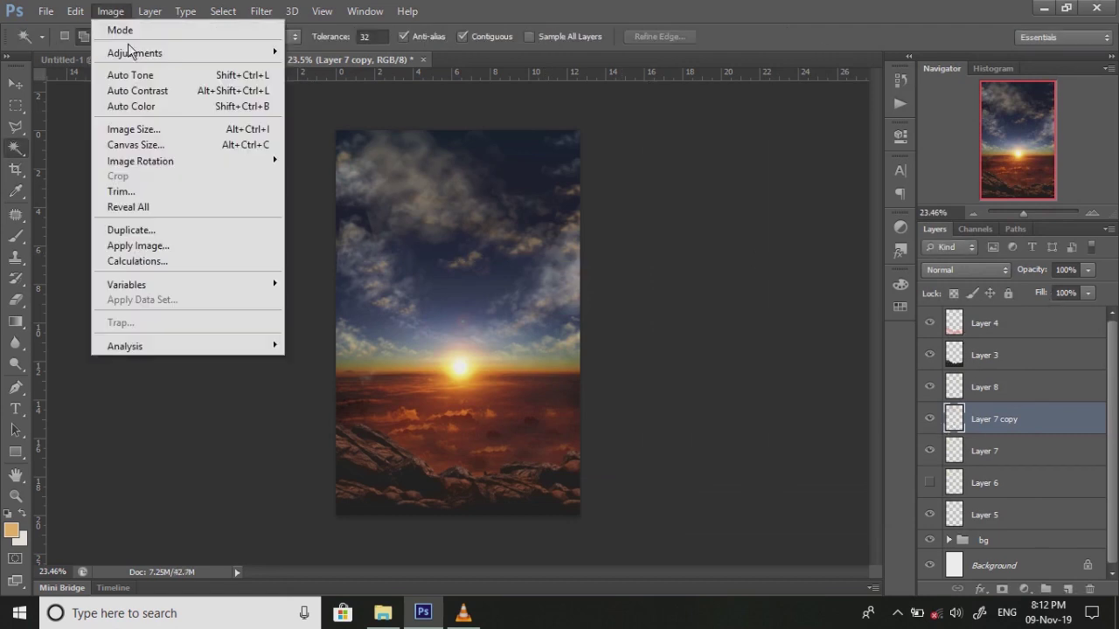
pyautogui.hotkey('ctrl', 'm')
pyautogui.moveTo(757, 253)
pyautogui.mouseDown()
pyautogui.moveTo(801, 239)
pyautogui.moveTo(786, 229)
pyautogui.mouseUp()
pyautogui.click(986, 97)
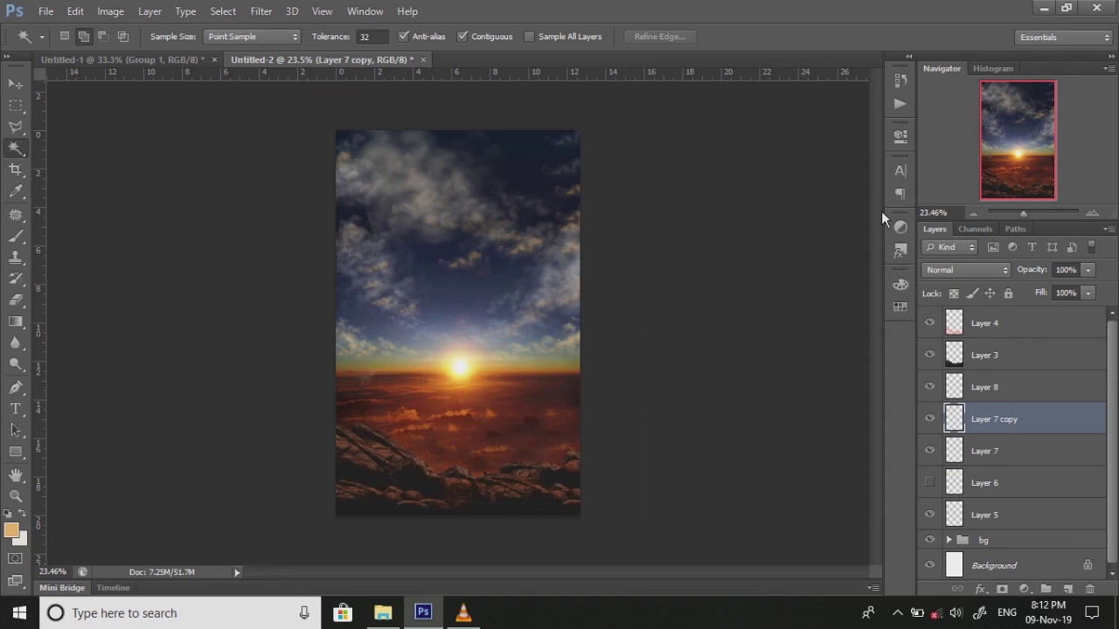
# Step: Rotate and shrink the cloud copy into the upper sky, then hide a rock layer to compare
pyautogui.hotkey('ctrl', 't')
pyautogui.moveTo(638, 349)
pyautogui.mouseDown()
pyautogui.moveTo(740, 180)
pyautogui.moveTo(589, 191)
pyautogui.mouseUp()
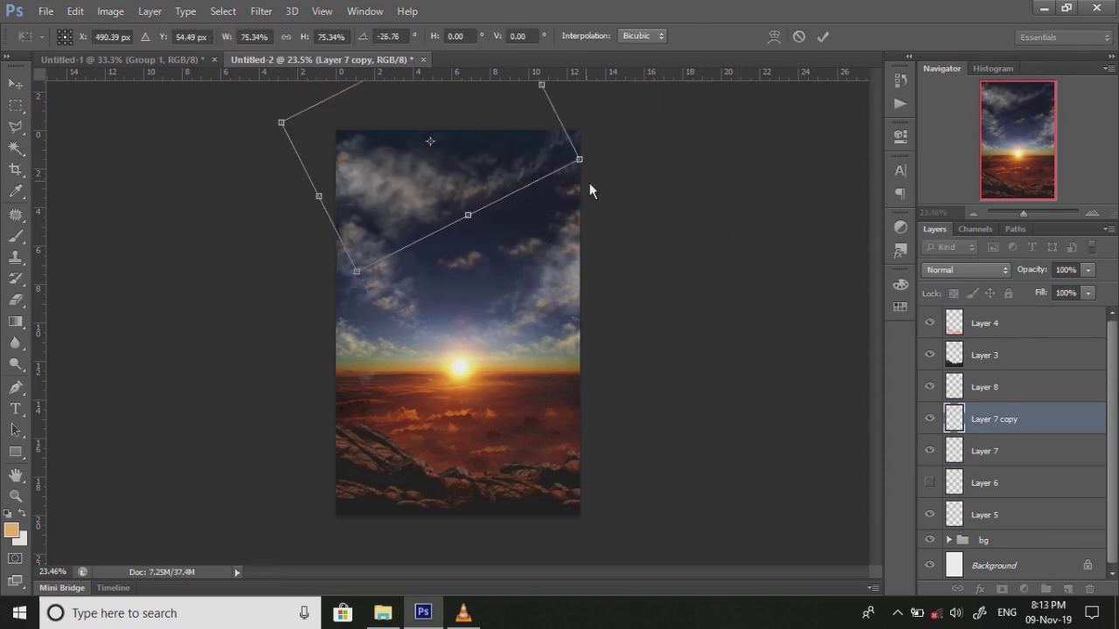
pyautogui.press('Return')
pyautogui.press('e')
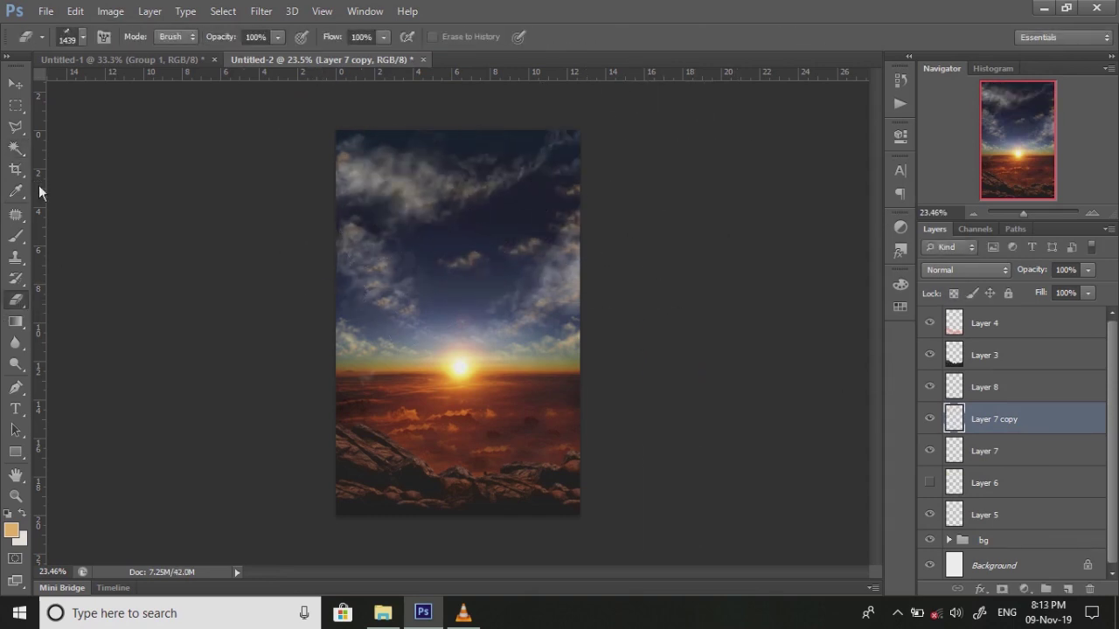
pyautogui.click(15, 236)
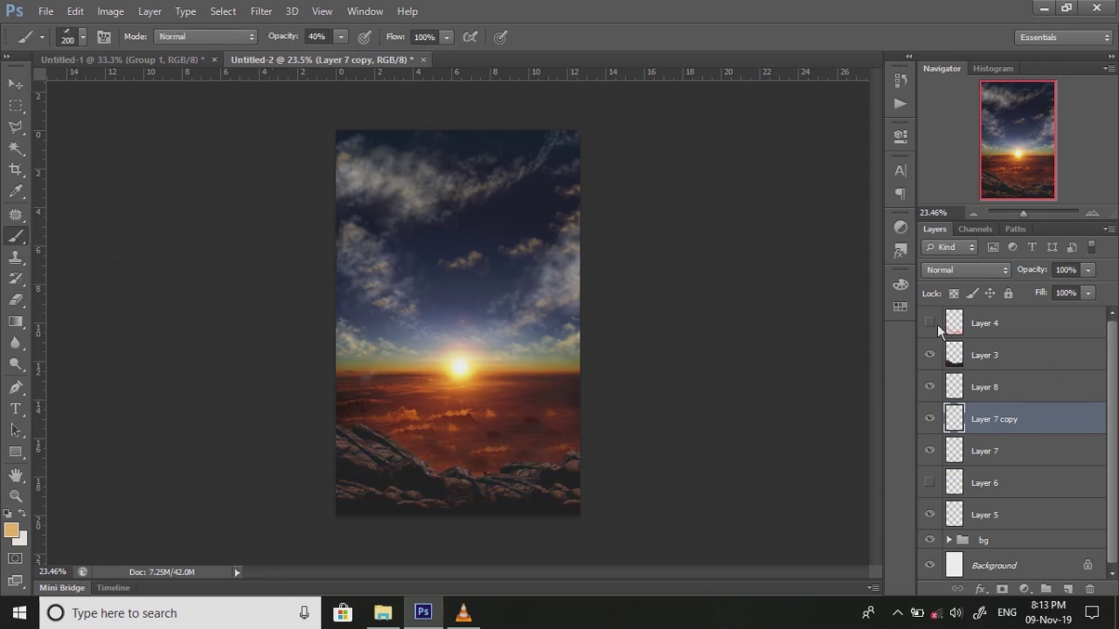
pyautogui.click(932, 352)
# Step: Group Layers 4 and 3 into a group named 'rock'
pyautogui.click(984, 323)
pyautogui.keyDown('shift'); pyautogui.click(984, 355); pyautogui.keyUp('shift')
pyautogui.hotkey('ctrl', 'g')
pyautogui.click(948, 316)
pyautogui.doubleClick(992, 318)
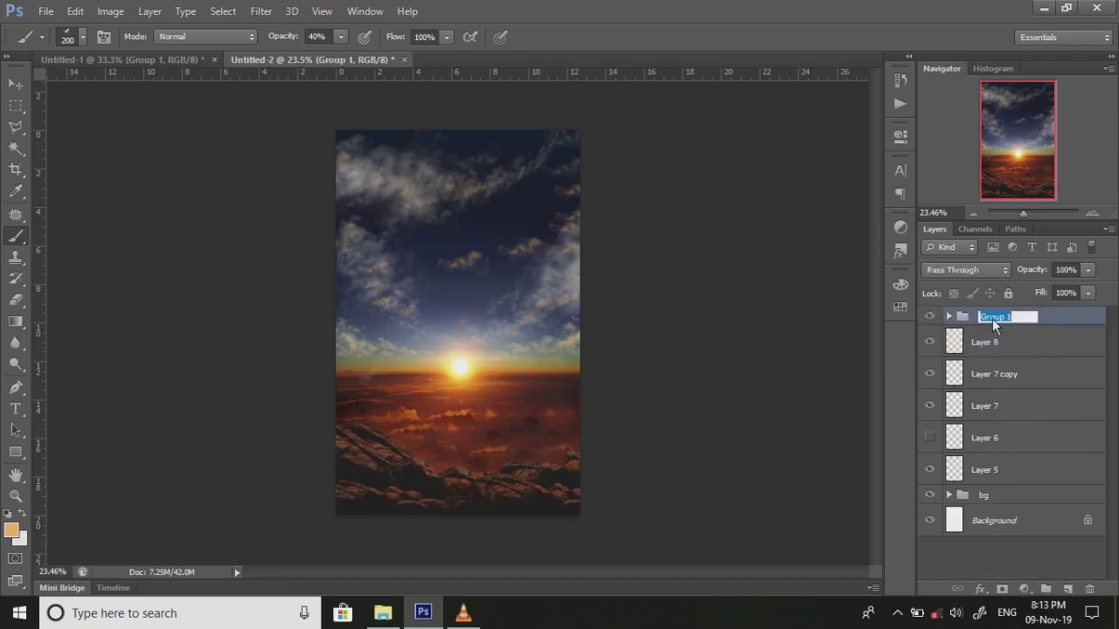
pyautogui.write('rock')
pyautogui.press('Return')
# Step: Gather Layers 8 through 5 into a new group named 'cloud'
pyautogui.click(930, 438)
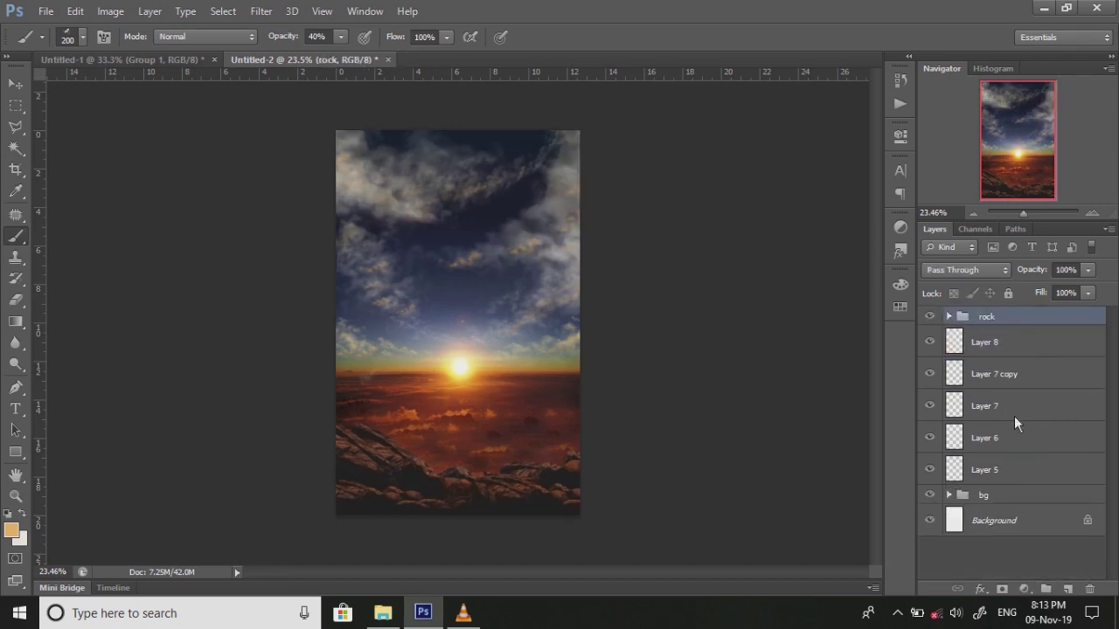
pyautogui.click(962, 343)
pyautogui.click(1024, 588)
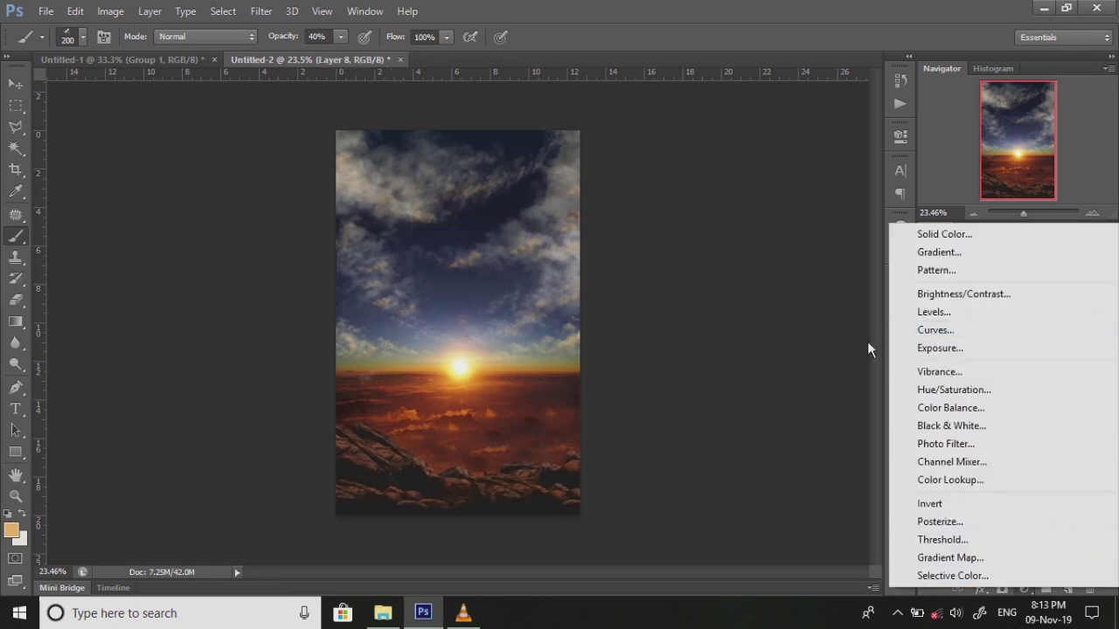
pyautogui.moveTo(970, 370); pyautogui.dragTo(981, 339)
pyautogui.moveTo(971, 425); pyautogui.dragTo(972, 346)
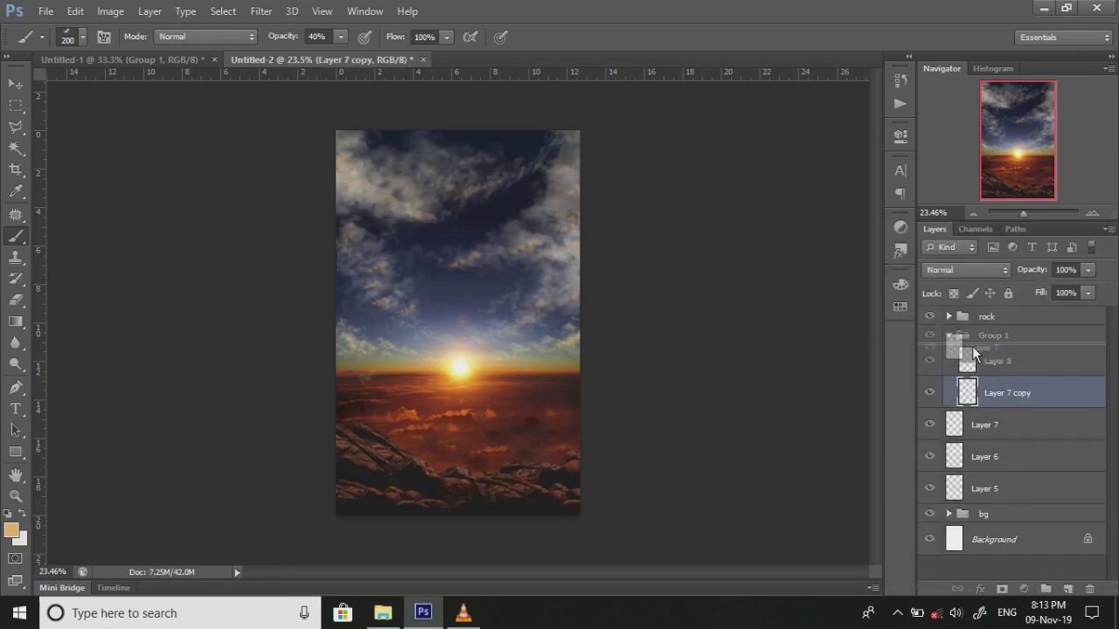
pyautogui.moveTo(961, 453); pyautogui.dragTo(995, 337)
pyautogui.doubleClick(994, 337)
pyautogui.write('clou')
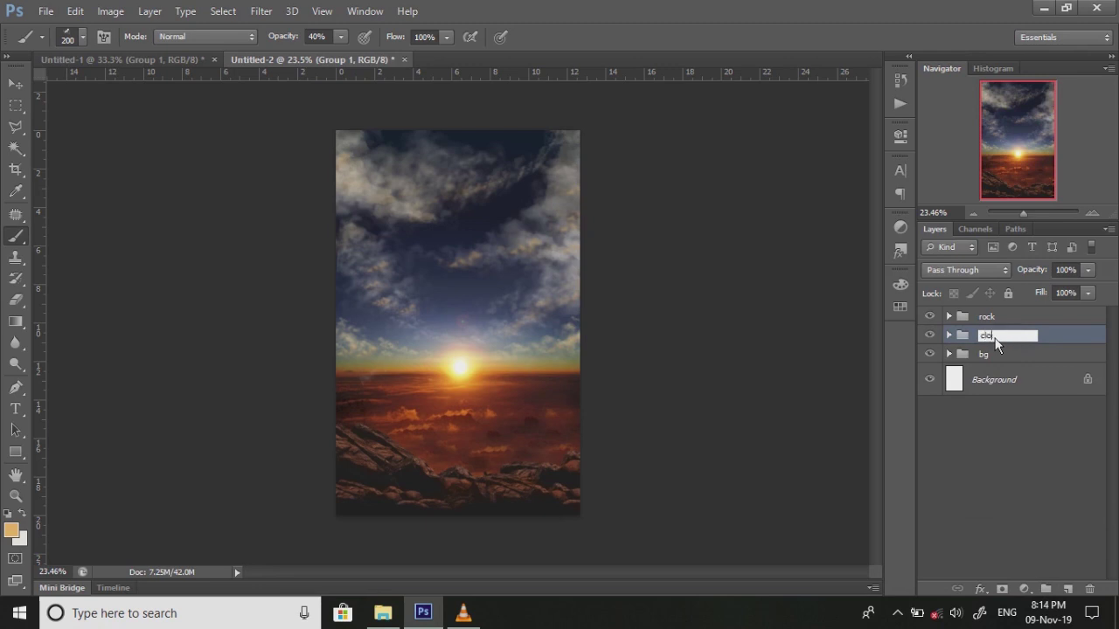
pyautogui.press('Return')
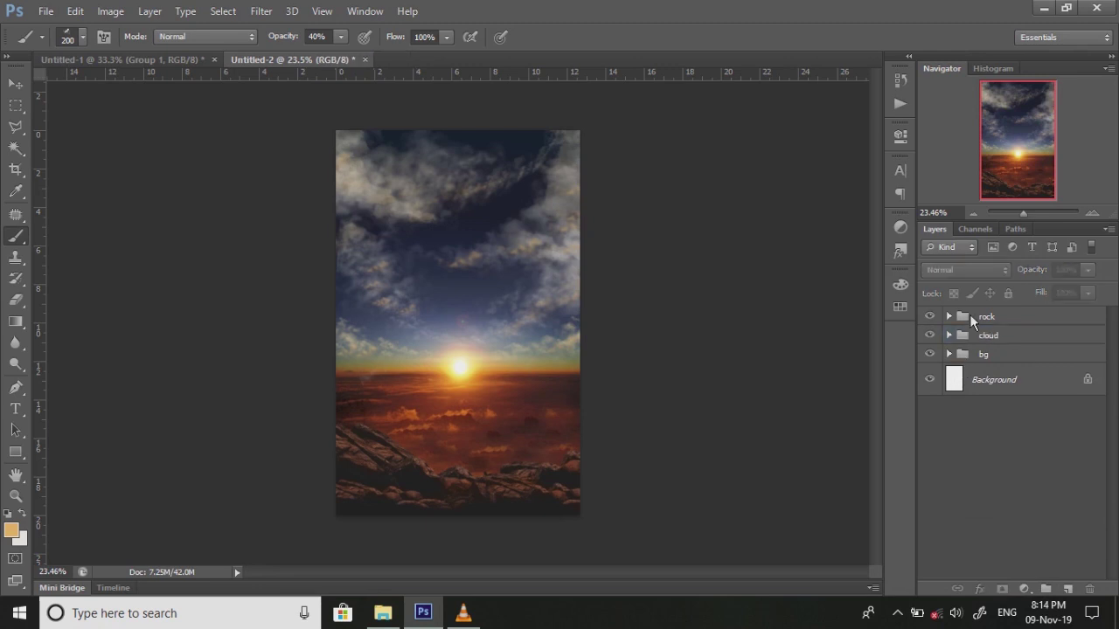
# Step: Place the milky-way wallpaper image into the composition above the rock group
pyautogui.click(970, 316)
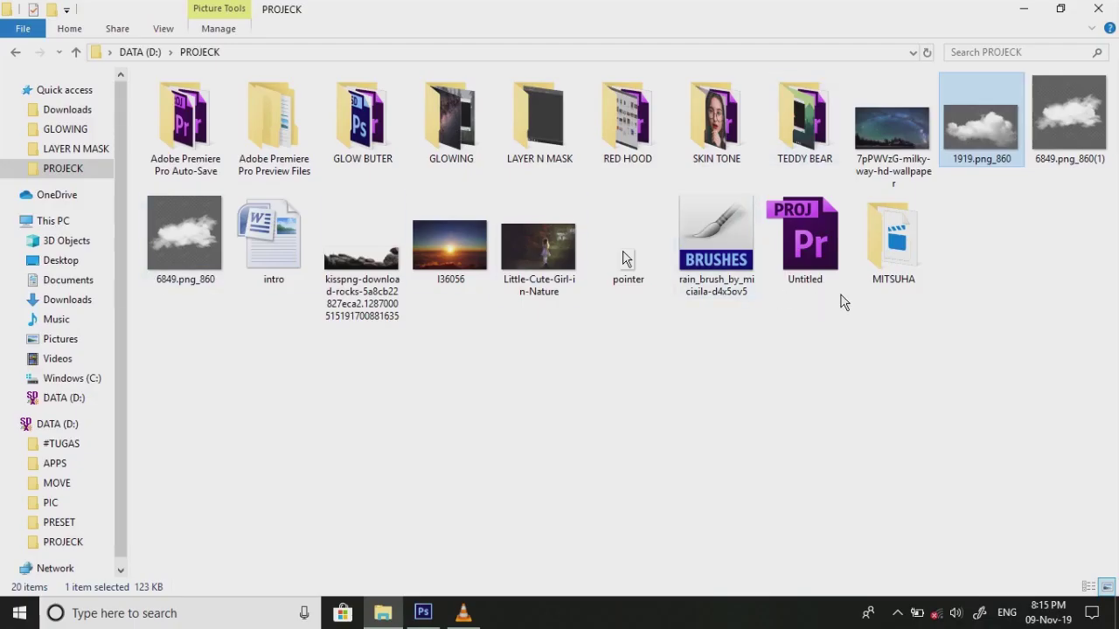
pyautogui.moveTo(895, 128); pyautogui.dragTo(503, 205)
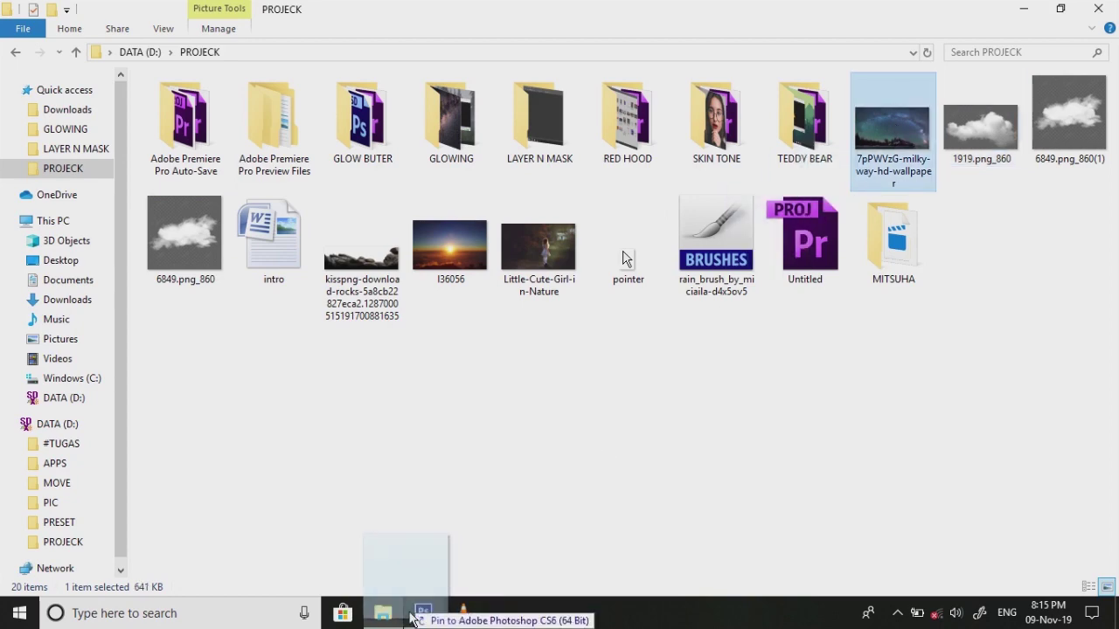
pyautogui.press('Return')
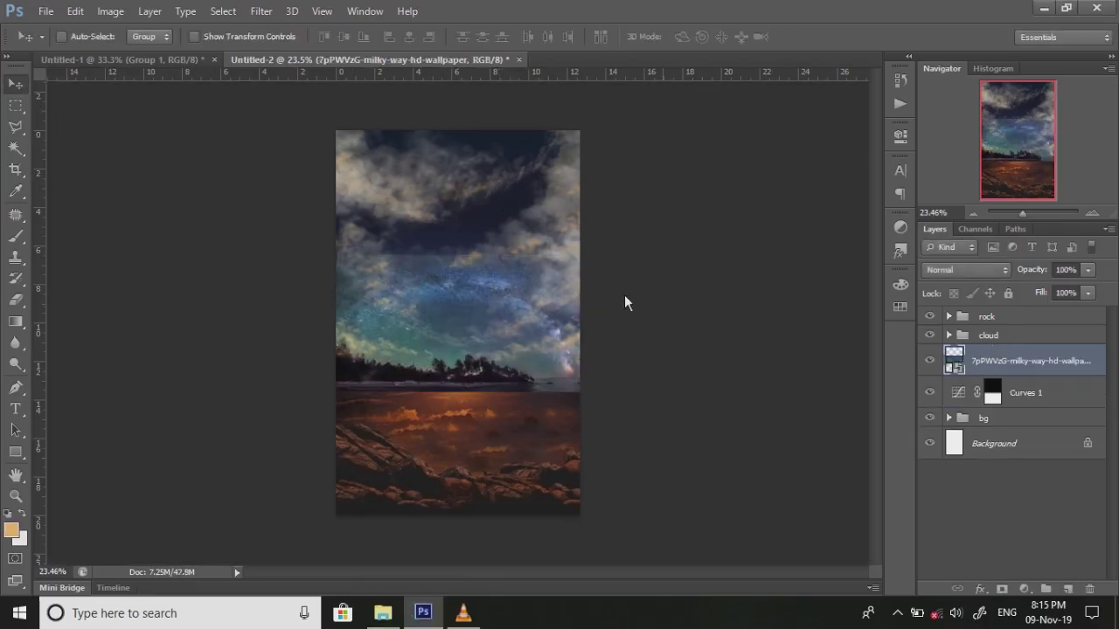
# Step: Move the milky-way wallpaper higher and set its blend mode to Color Dodge
pyautogui.moveTo(672, 312); pyautogui.dragTo(512, 159)
pyautogui.click(966, 269)
pyautogui.click(961, 56)
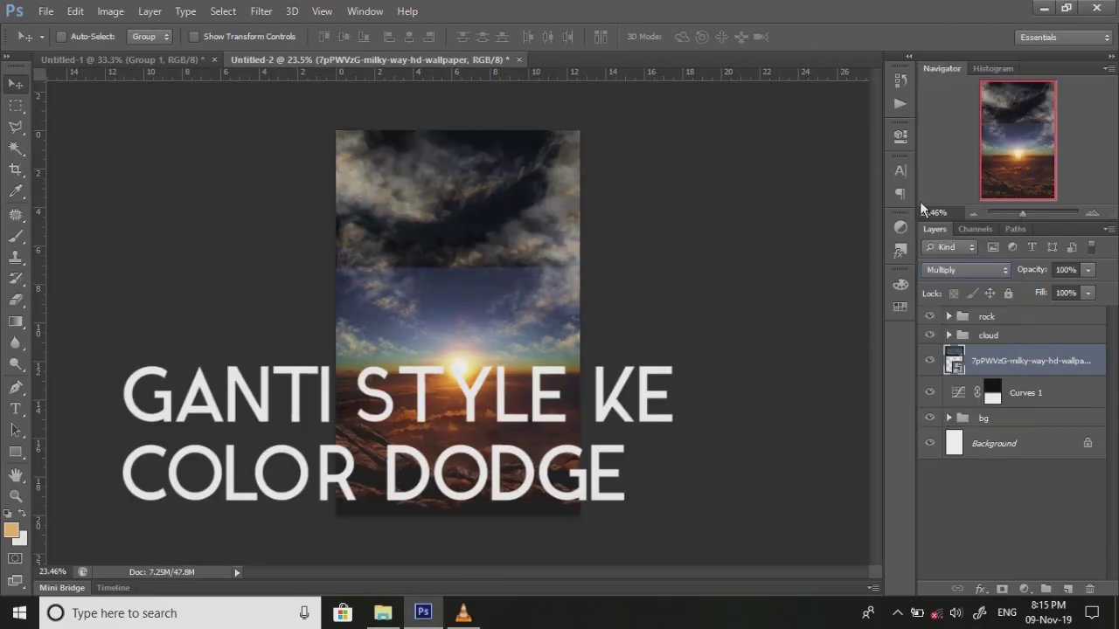
pyautogui.scroll(1, 968, 273)
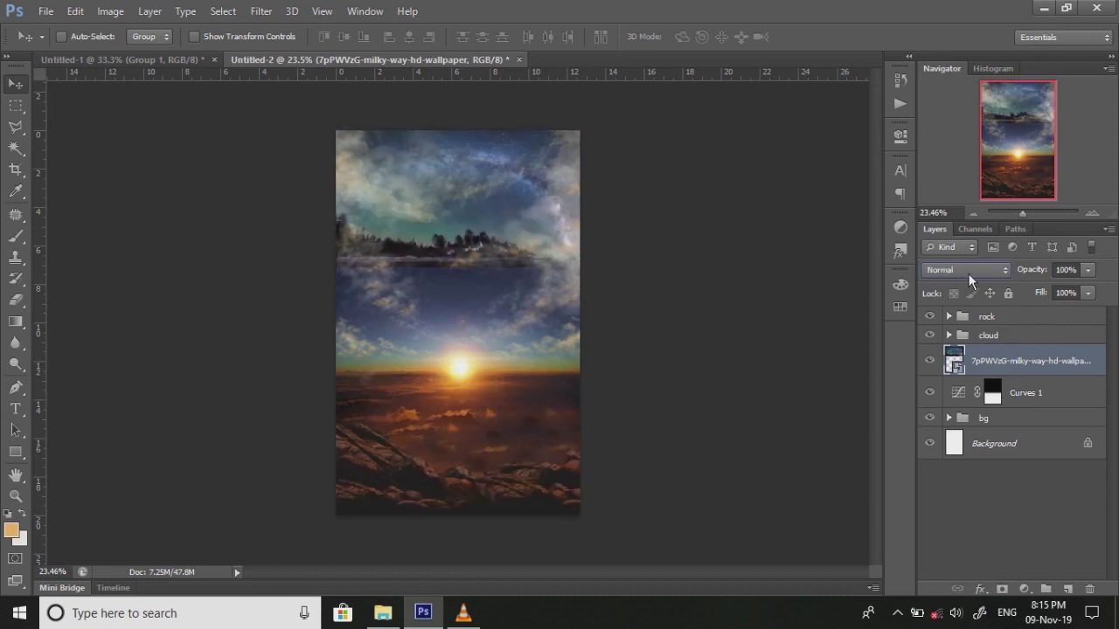
pyautogui.scroll(-2, 968, 274)
pyautogui.scroll(-2, 968, 273)
pyautogui.scroll(-1, 968, 274)
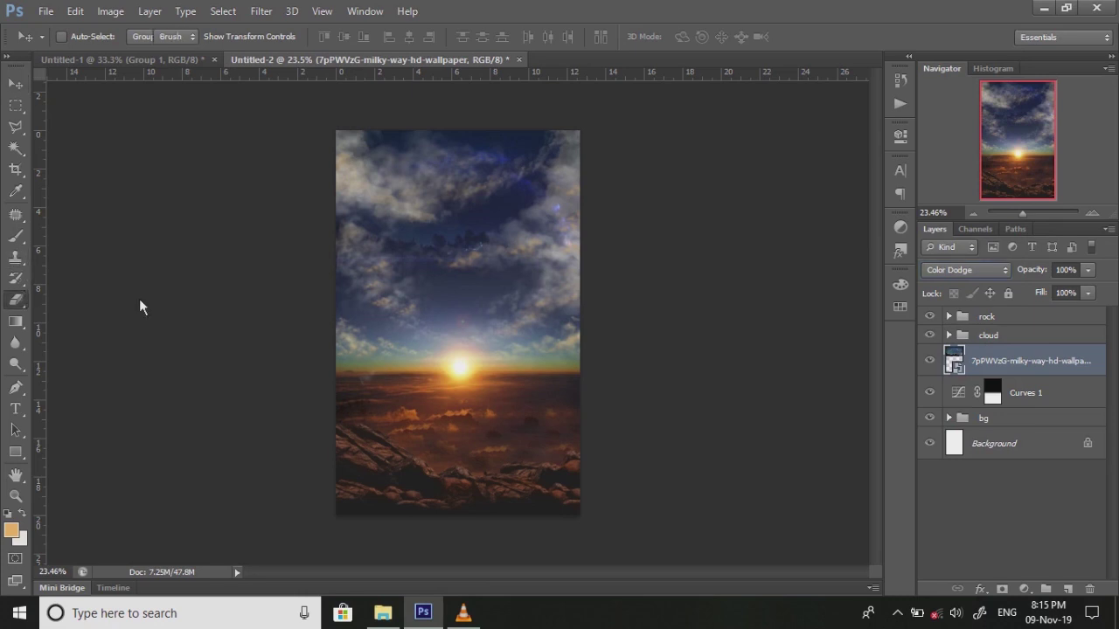
# Step: Set up the eraser at 267 px size and 42% opacity
pyautogui.click(16, 299)
pyautogui.rightClick(505, 262)
pyautogui.moveTo(665, 300); pyautogui.dragTo(624, 301)
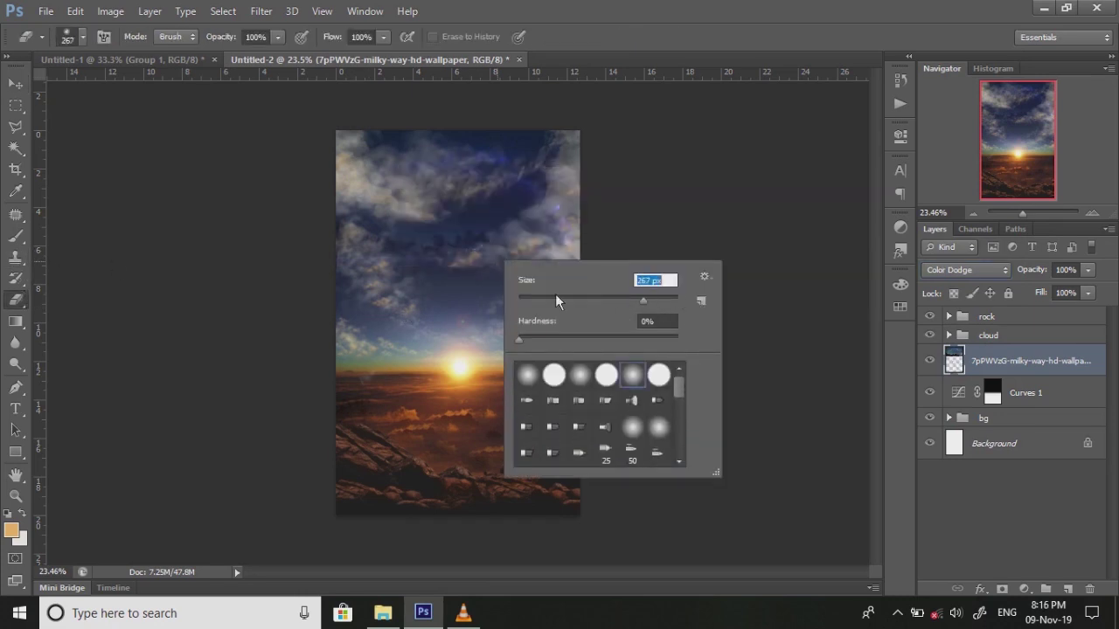
pyautogui.press('Return')
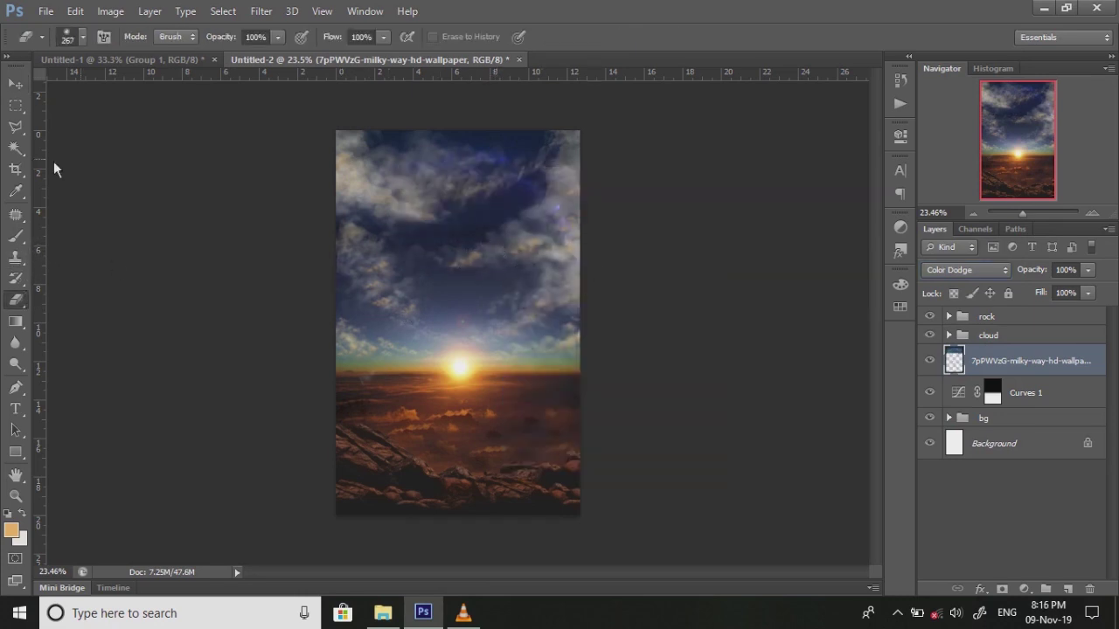
pyautogui.moveTo(277, 37); pyautogui.dragTo(230, 54)
# Step: Scale the wallpaper larger toward the lower right with Free Transform
pyautogui.press('t')
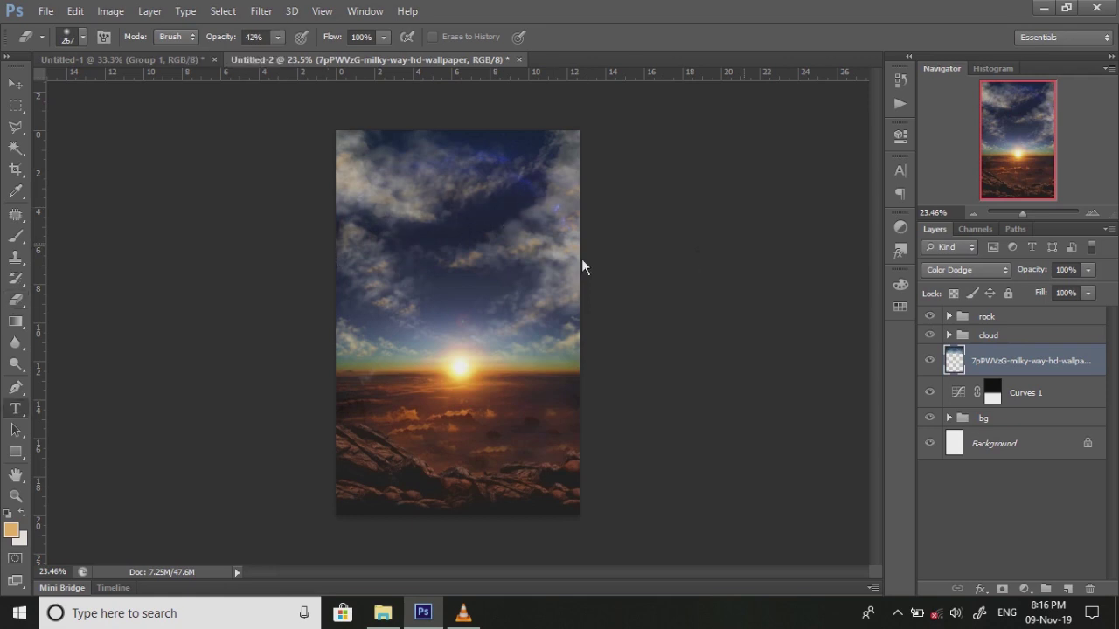
pyautogui.press('v')
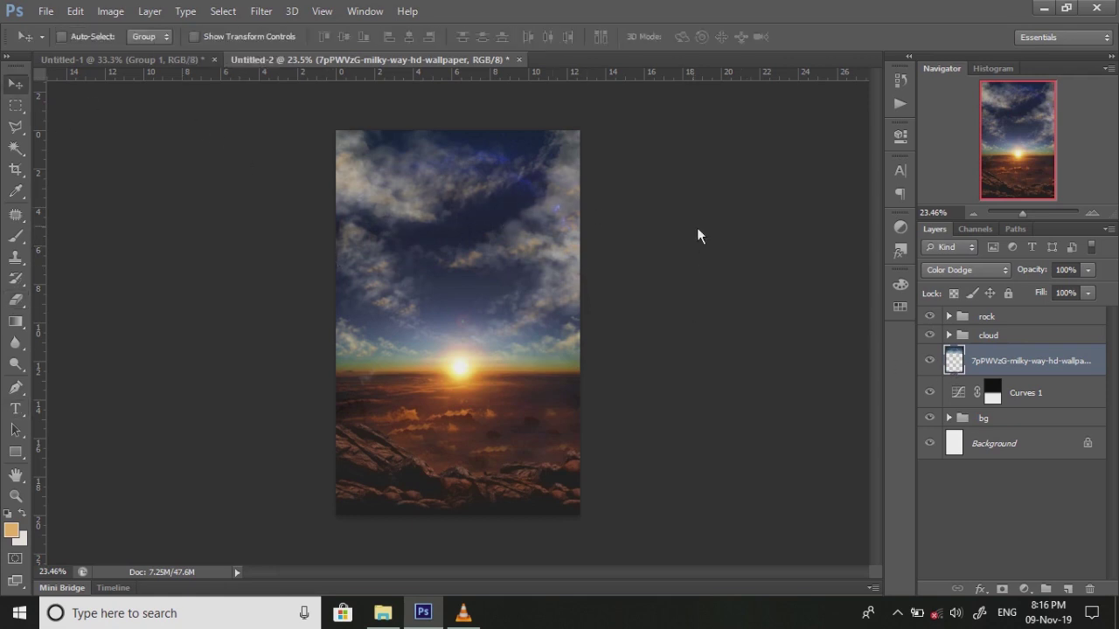
pyautogui.hotkey('ctrl', 't')
pyautogui.moveTo(579, 185); pyautogui.dragTo(746, 412)
pyautogui.press('Return')
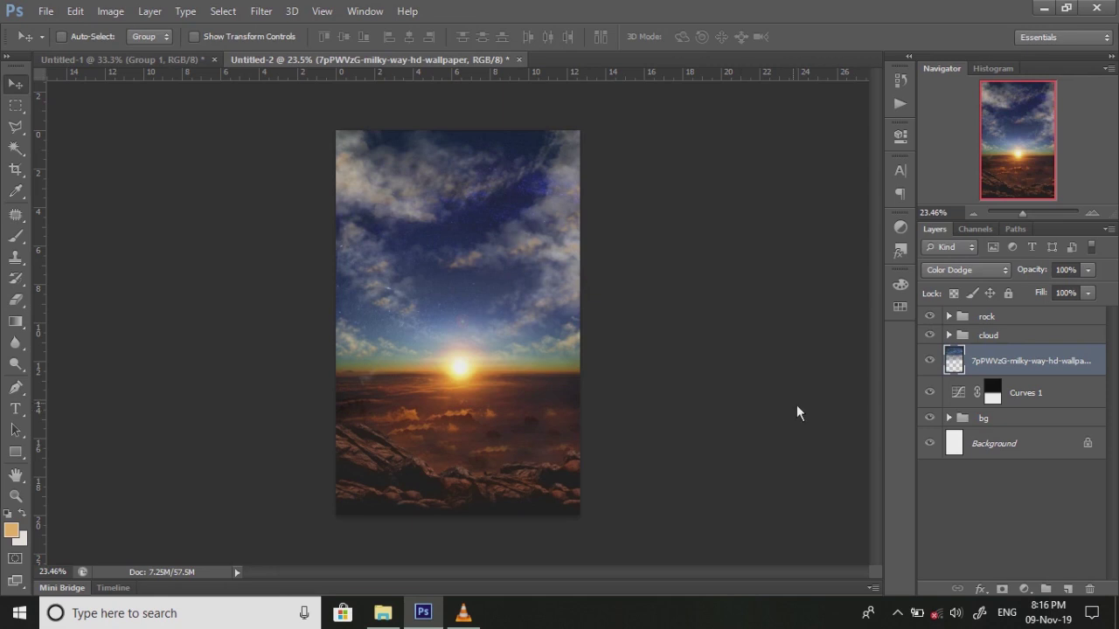
# Step: Add a Curves adjustment above the wallpaper, bending the curve down to darken
pyautogui.click(1024, 589)
pyautogui.click(1049, 312)
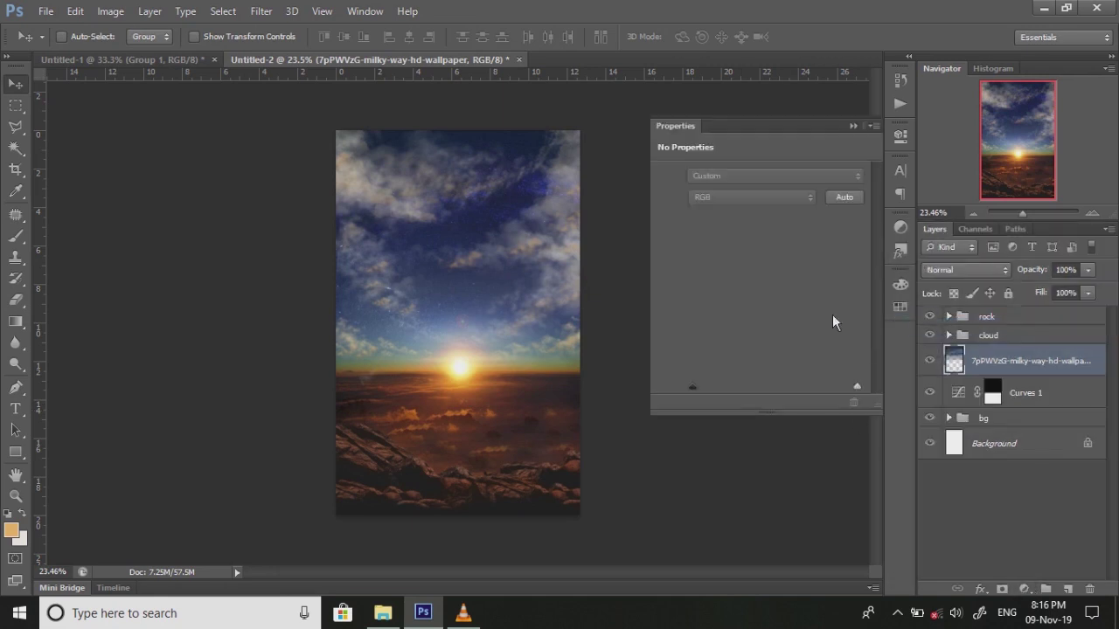
pyautogui.moveTo(786, 296); pyautogui.dragTo(792, 302)
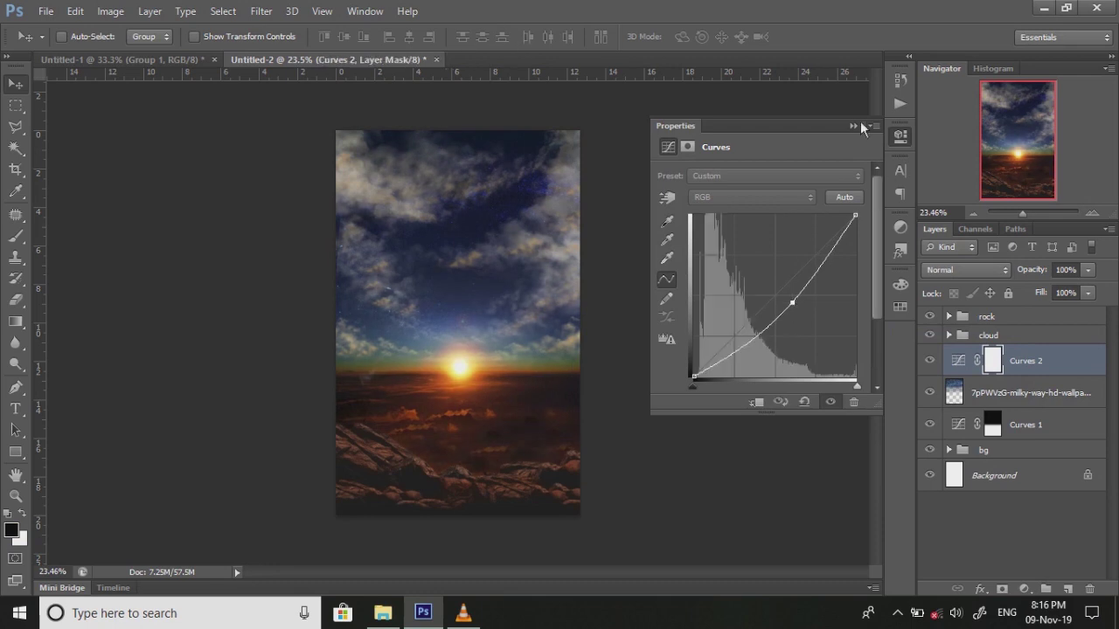
pyautogui.click(855, 125)
# Step: Paint the curves mask with a 504 px brush at 100% to restore the lower image
pyautogui.press('b')
pyautogui.rightClick(603, 456)
pyautogui.doubleClick(584, 347)
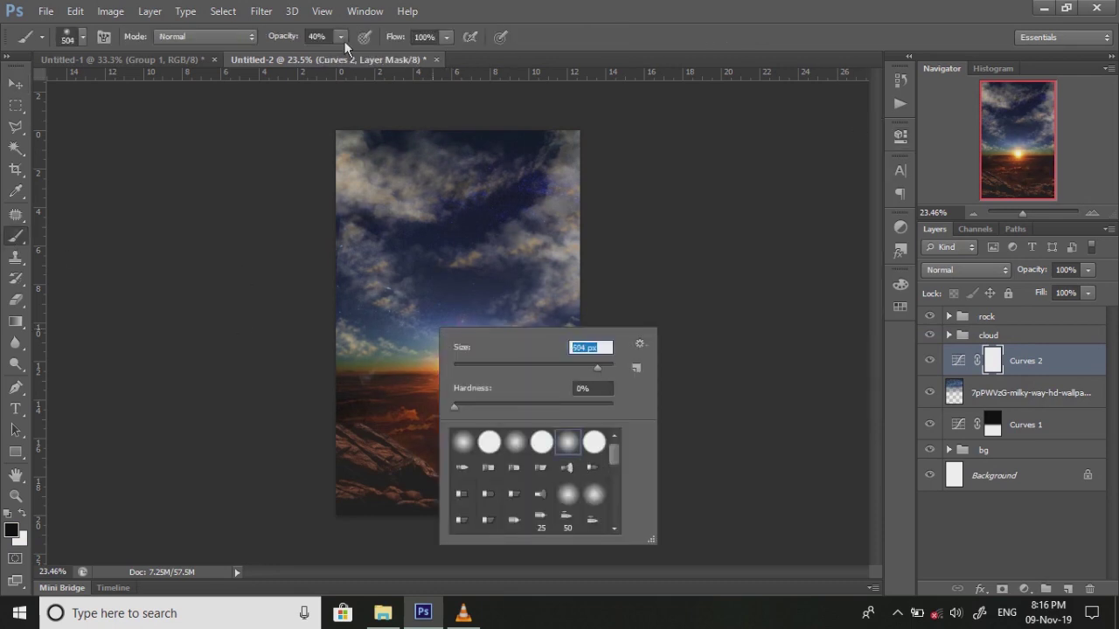
pyautogui.write('504')
pyautogui.press('Return')
pyautogui.press('0')
pyautogui.moveTo(349, 419); pyautogui.dragTo(655, 418)
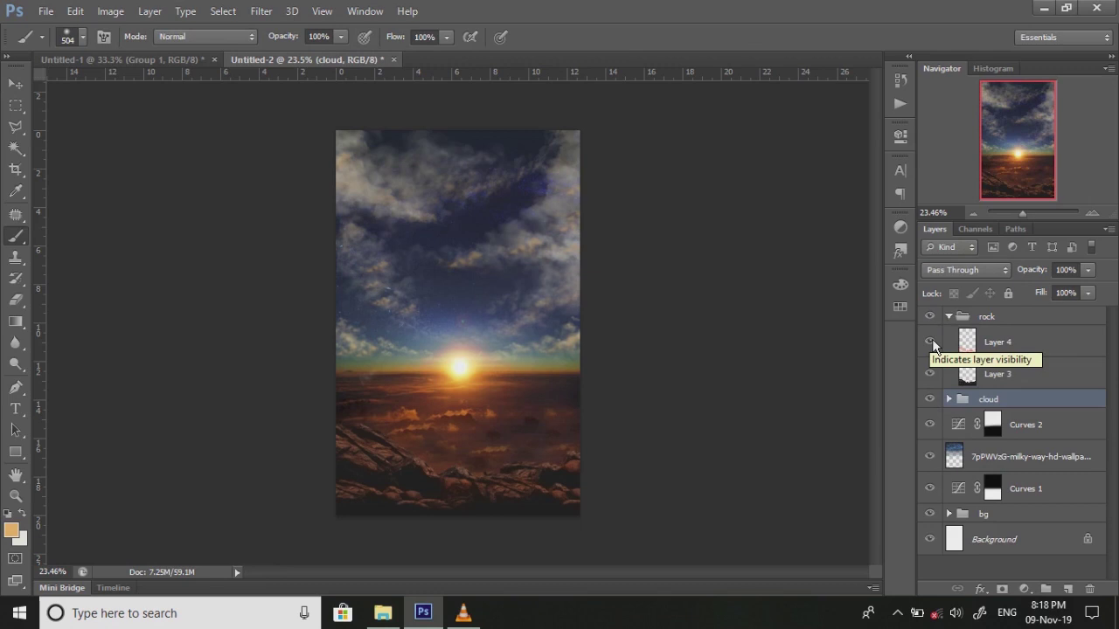
# Step: Make Curves 2 visible and lower its opacity to 54%
pyautogui.click(947, 320)
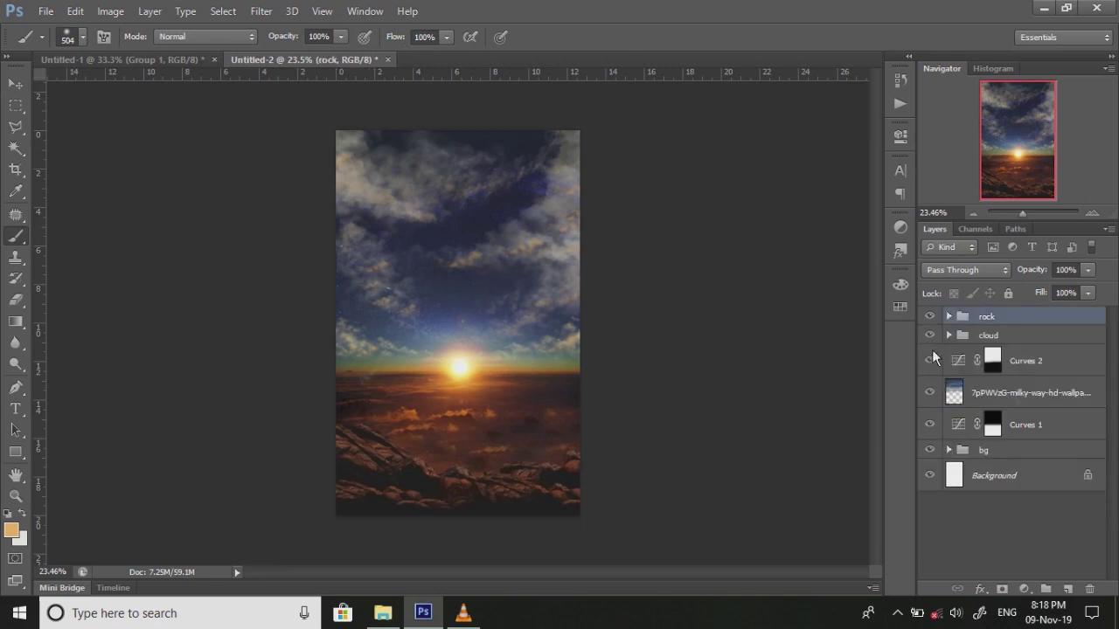
pyautogui.click(937, 360)
pyautogui.click(1027, 360)
pyautogui.click(1088, 270)
pyautogui.moveTo(1087, 289); pyautogui.dragTo(1053, 288)
pyautogui.click(944, 395)
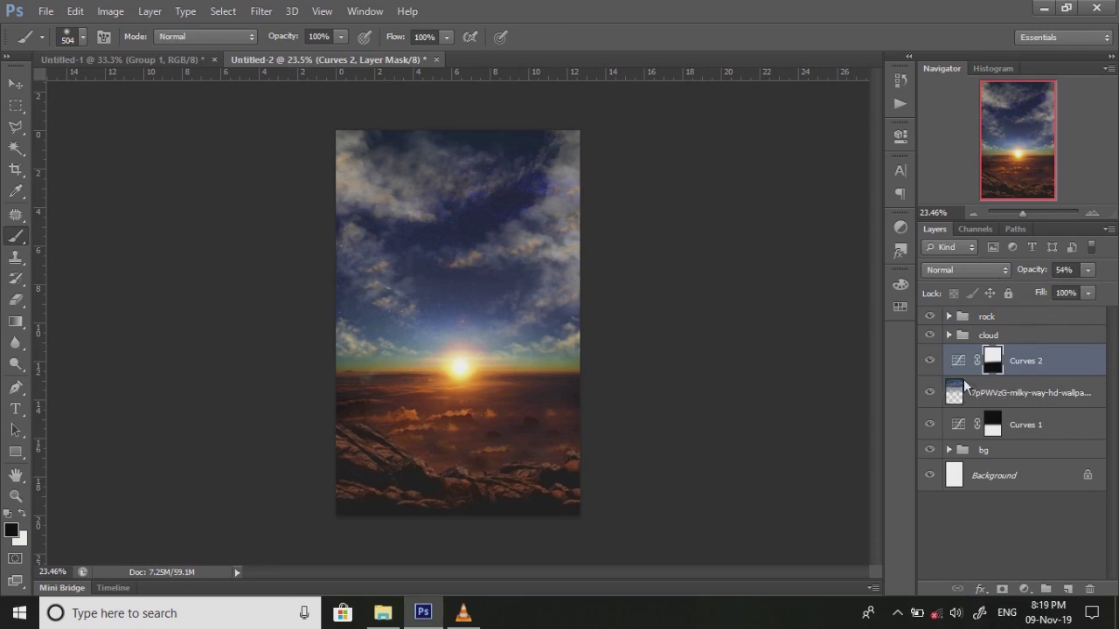
# Step: Group Curves 2 with the milky-way layer as 'sky' and move Curves 1 below it
pyautogui.keyDown('shift'); pyautogui.click(963, 389); pyautogui.keyUp('shift')
pyautogui.hotkey('ctrl', 'g')
pyautogui.doubleClick(991, 359)
pyautogui.write('sky')
pyautogui.press('Return')
pyautogui.moveTo(951, 385)
pyautogui.mouseDown()
pyautogui.moveTo(979, 409)
pyautogui.moveTo(946, 350)
pyautogui.mouseUp()
# Step: Open the girl photo from the project folder in Photoshop and zoom in
pyautogui.click(383, 613)
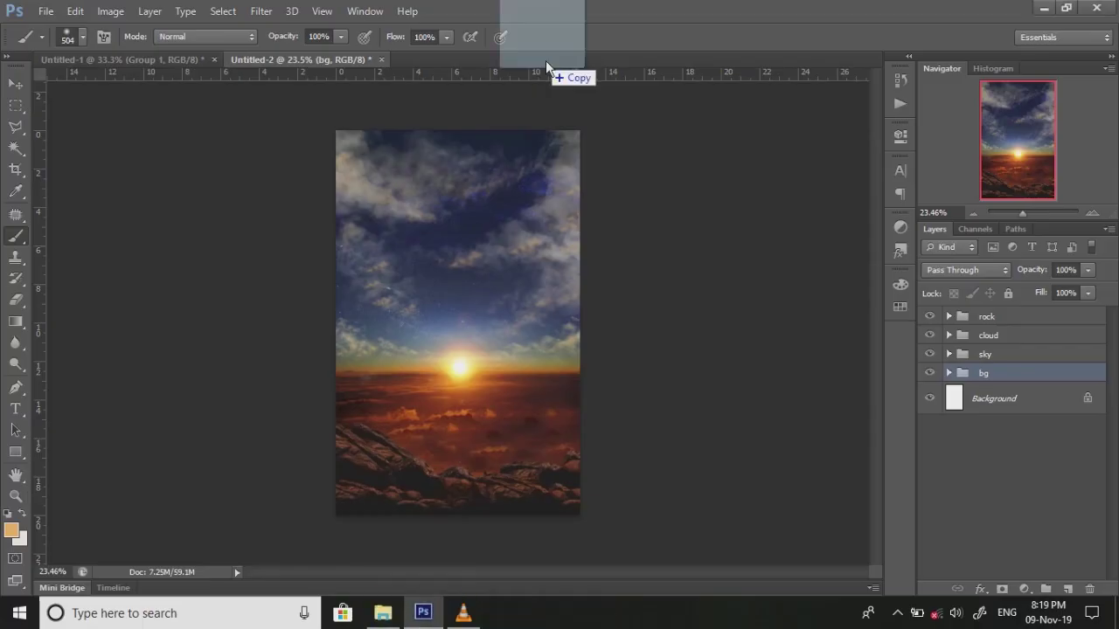
pyautogui.moveTo(626, 258); pyautogui.dragTo(546, 61)
pyautogui.moveTo(1036, 213); pyautogui.dragTo(1033, 185)
# Step: Start a Pen path at the boot's sole and trace anchors up the boot toe
pyautogui.press('p')
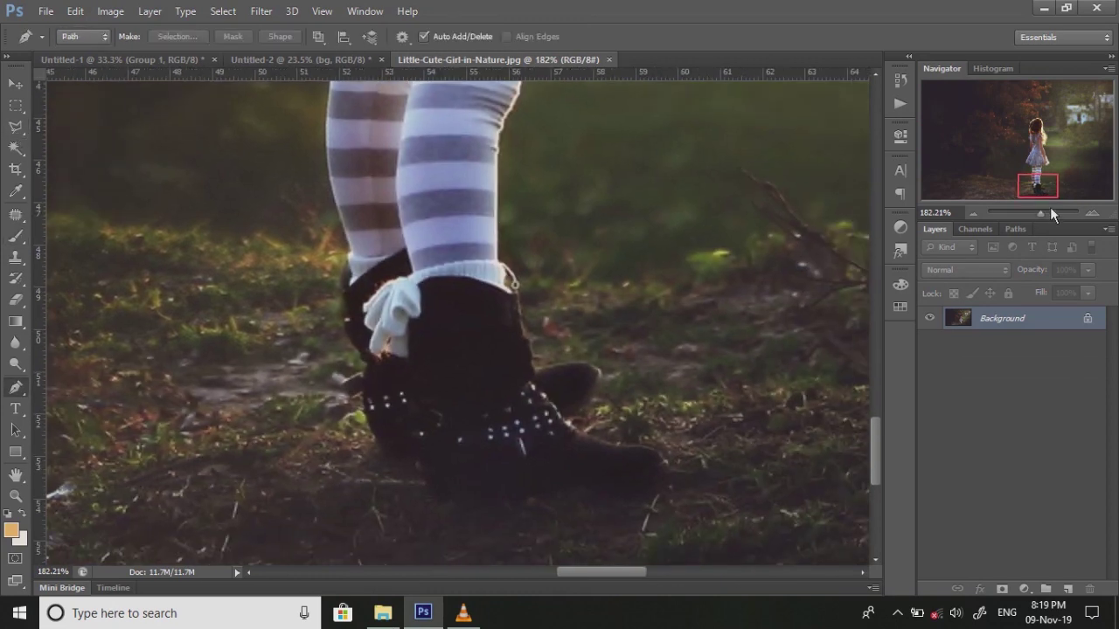
pyautogui.click(665, 501)
pyautogui.scroll(3, 665, 501)
pyautogui.click(397, 408)
pyautogui.click(350, 406)
pyautogui.click(319, 398)
pyautogui.click(251, 343)
pyautogui.click(293, 325)
pyautogui.click(323, 285)
# Step: Continue the path along the toe's top edge to where it meets the boot
pyautogui.click(322, 261)
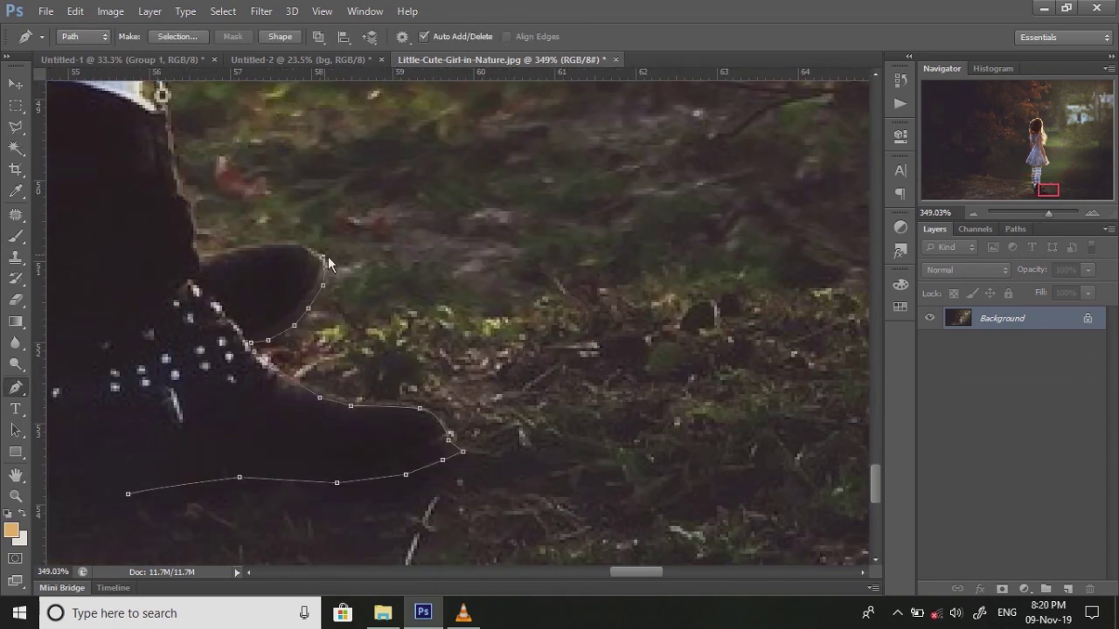
pyautogui.click(311, 251)
pyautogui.click(296, 248)
pyautogui.click(273, 248)
pyautogui.click(253, 250)
pyautogui.click(220, 256)
pyautogui.moveTo(203, 254); pyautogui.dragTo(421, 377)
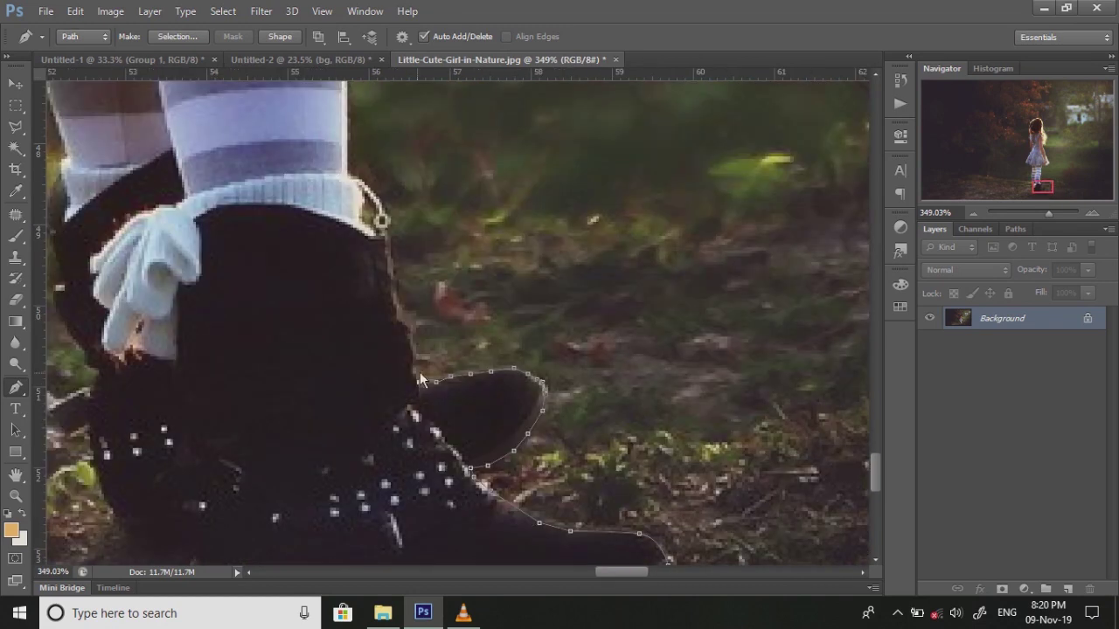
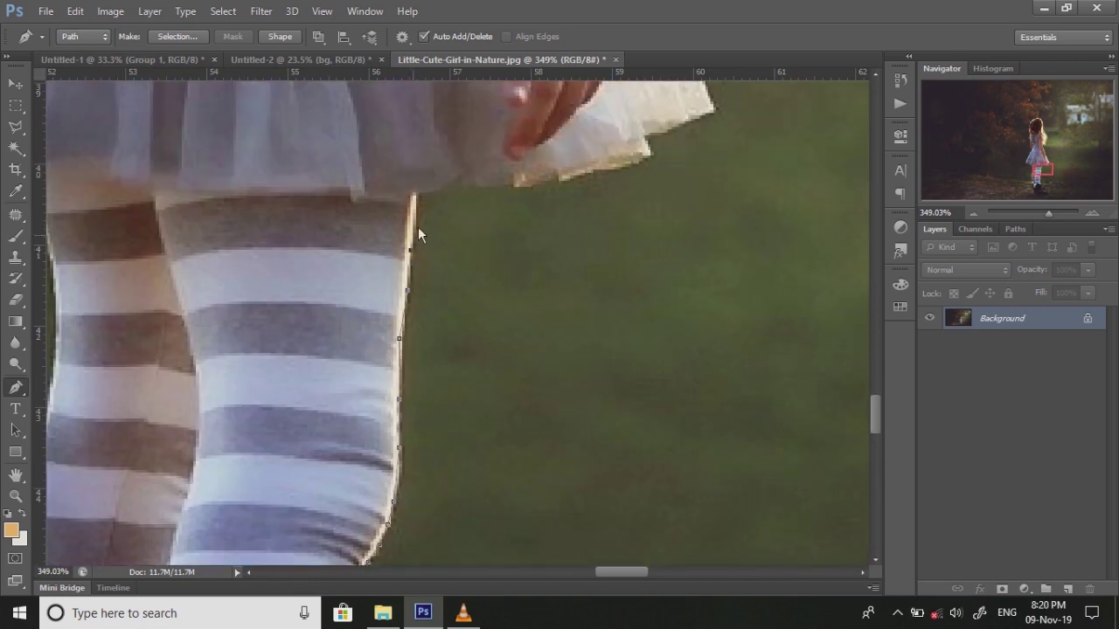
# Step: Extend the pen path along the skirt edge and up the arm toward the shoulder
pyautogui.scroll(1, 716, 217)
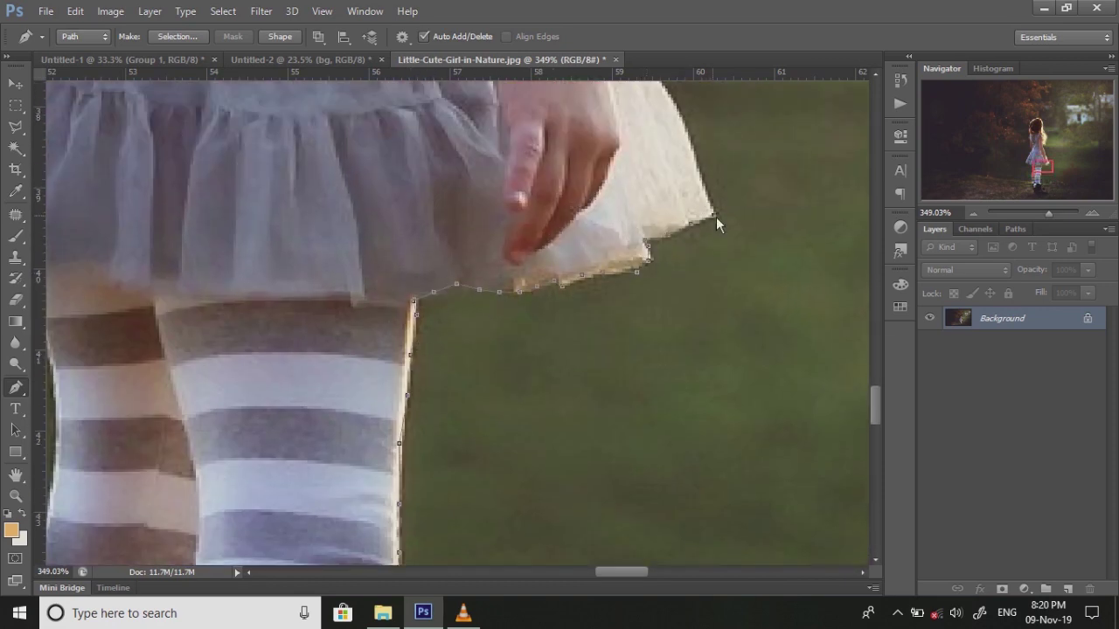
pyautogui.scroll(4, 699, 441)
pyautogui.click(628, 311)
pyautogui.scroll(2, 584, 315)
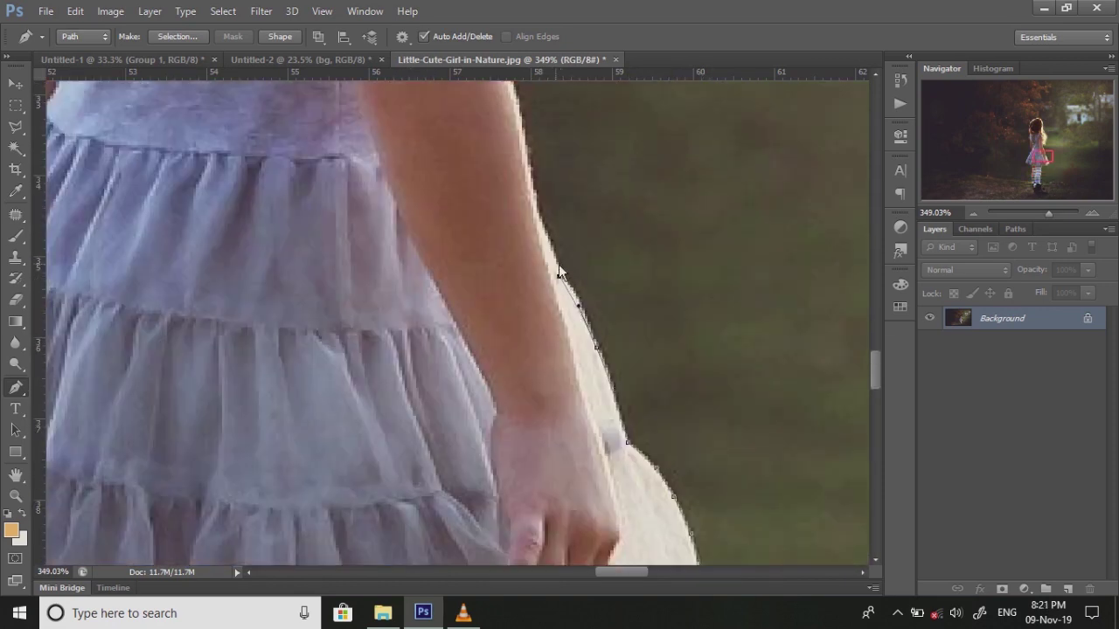
pyautogui.click(537, 215)
pyautogui.scroll(3, 536, 215)
pyautogui.scroll(1, 500, 300)
pyautogui.click(472, 310)
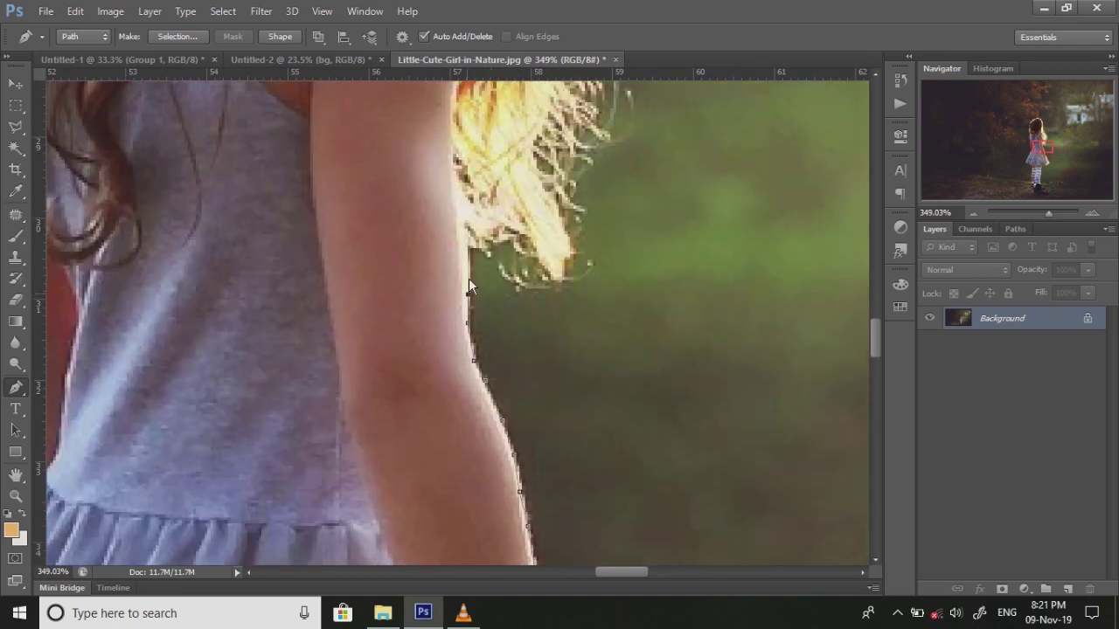
pyautogui.scroll(1, 472, 309)
pyautogui.click(502, 327)
pyautogui.click(528, 324)
pyautogui.scroll(3, 529, 295)
# Step: Trace the path along the hair edge, over the top of the head and down its left side
pyautogui.click(464, 337)
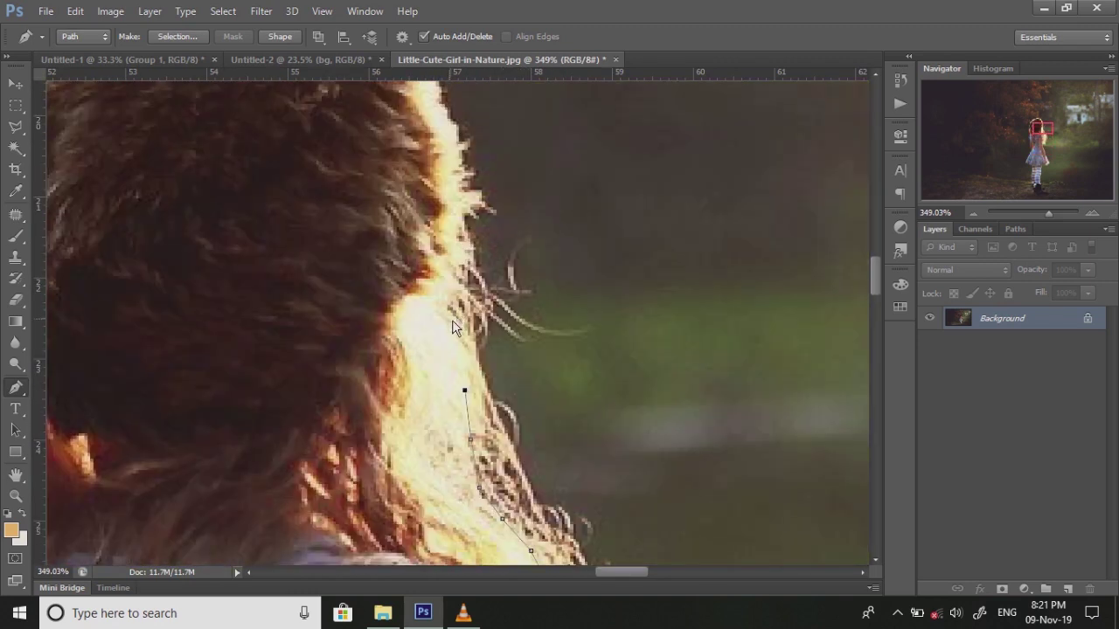
pyautogui.scroll(3, 452, 320)
pyautogui.click(418, 183)
pyautogui.scroll(1, 356, 105)
pyautogui.click(296, 118)
pyautogui.hscroll(-5, 511, 142)
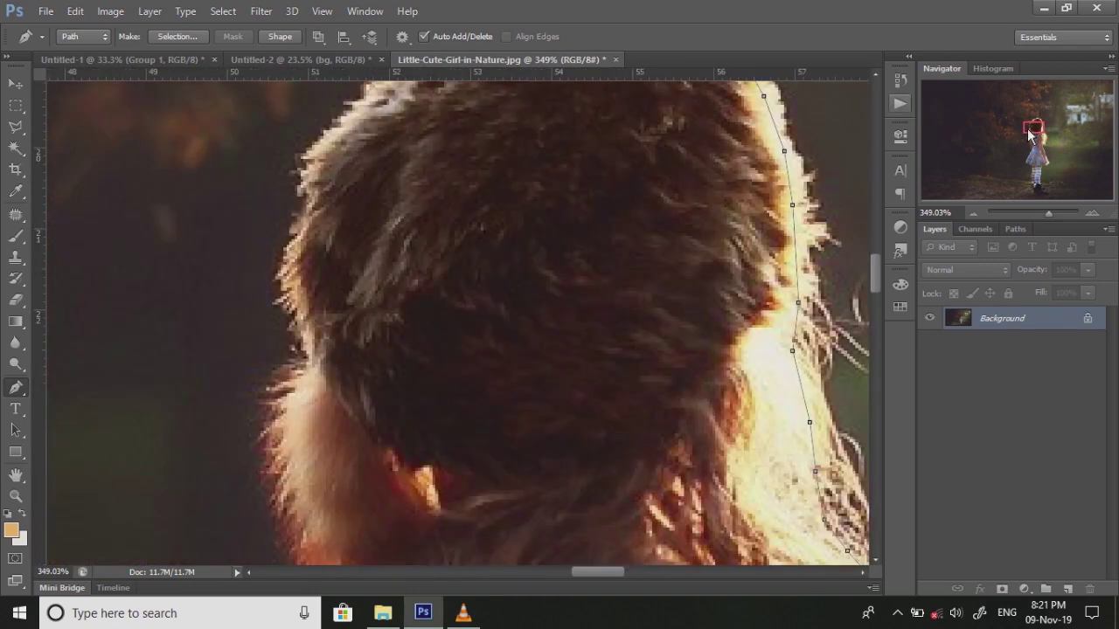
pyautogui.scroll(-1, 511, 143)
pyautogui.click(471, 85)
pyautogui.click(391, 160)
pyautogui.click(357, 312)
# Step: Continue the path down the arm edge to the dress waist and skirt ruffles
pyautogui.scroll(-1, 360, 389)
pyautogui.scroll(-2, 368, 385)
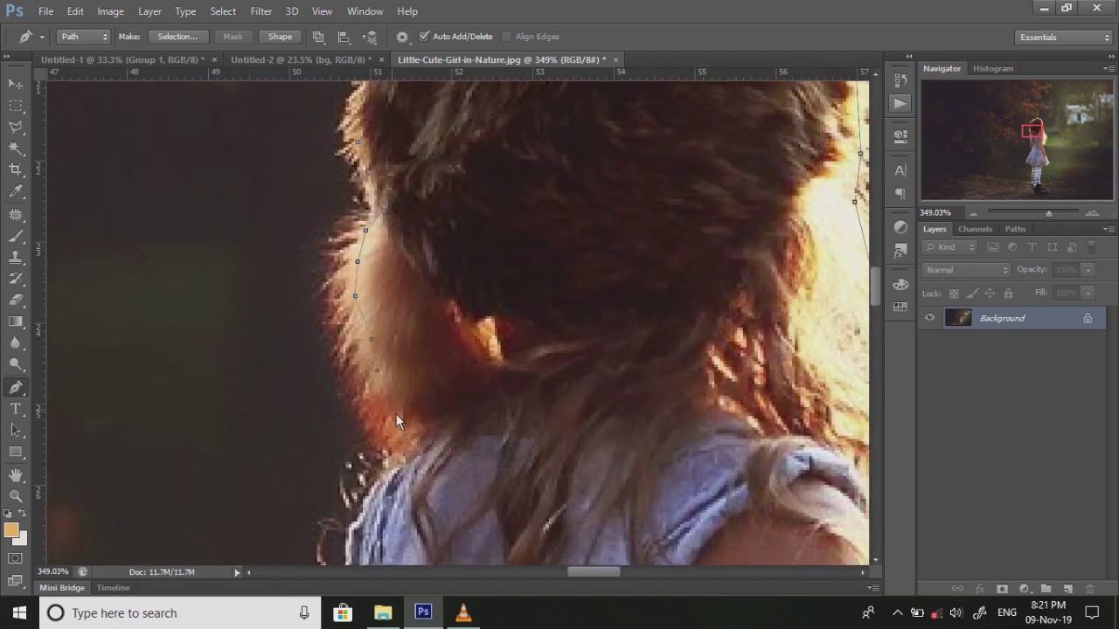
pyautogui.scroll(-2, 396, 411)
pyautogui.scroll(-2, 390, 384)
pyautogui.scroll(-1, 390, 389)
pyautogui.click(390, 409)
pyautogui.scroll(-2, 393, 429)
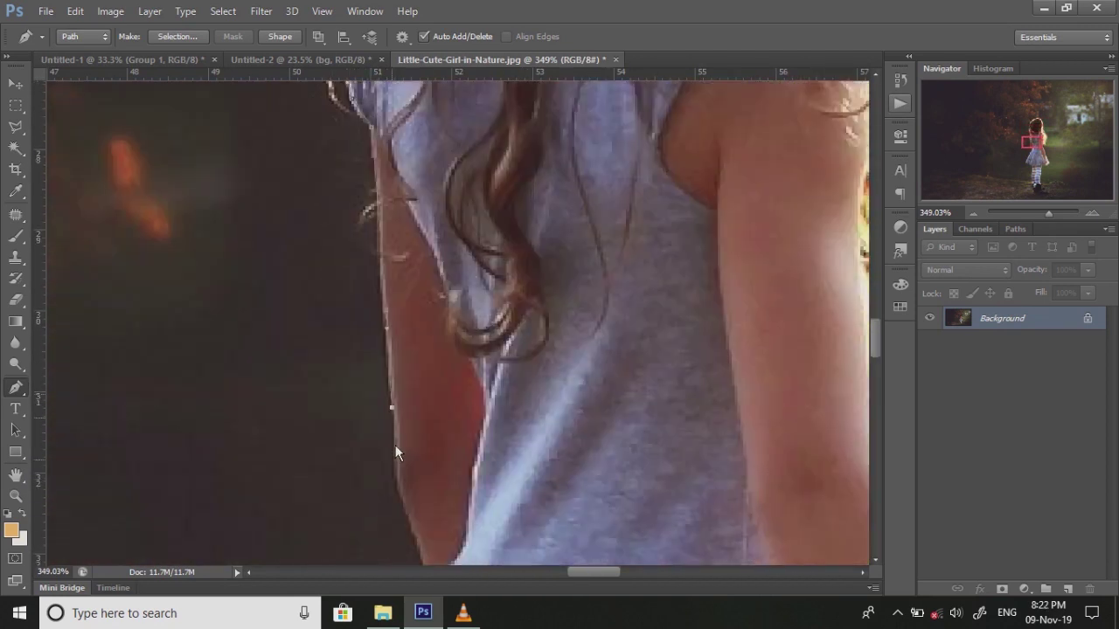
pyautogui.click(400, 325)
pyautogui.click(417, 373)
pyautogui.scroll(-1, 420, 385)
pyautogui.scroll(-2, 425, 409)
pyautogui.click(380, 301)
pyautogui.scroll(-1, 381, 302)
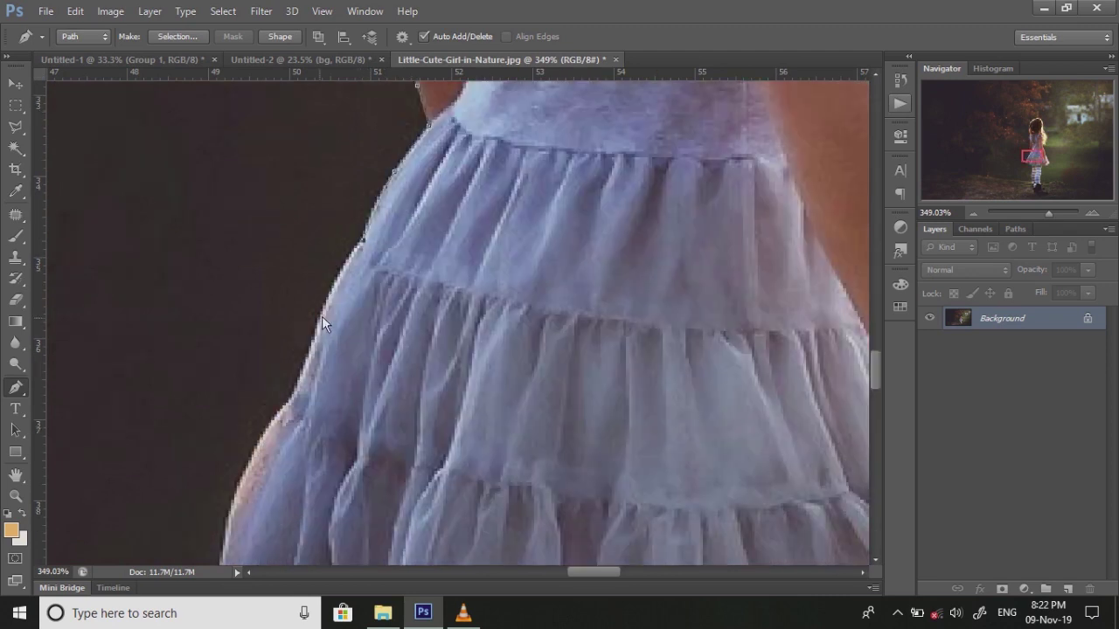
pyautogui.scroll(-2, 273, 423)
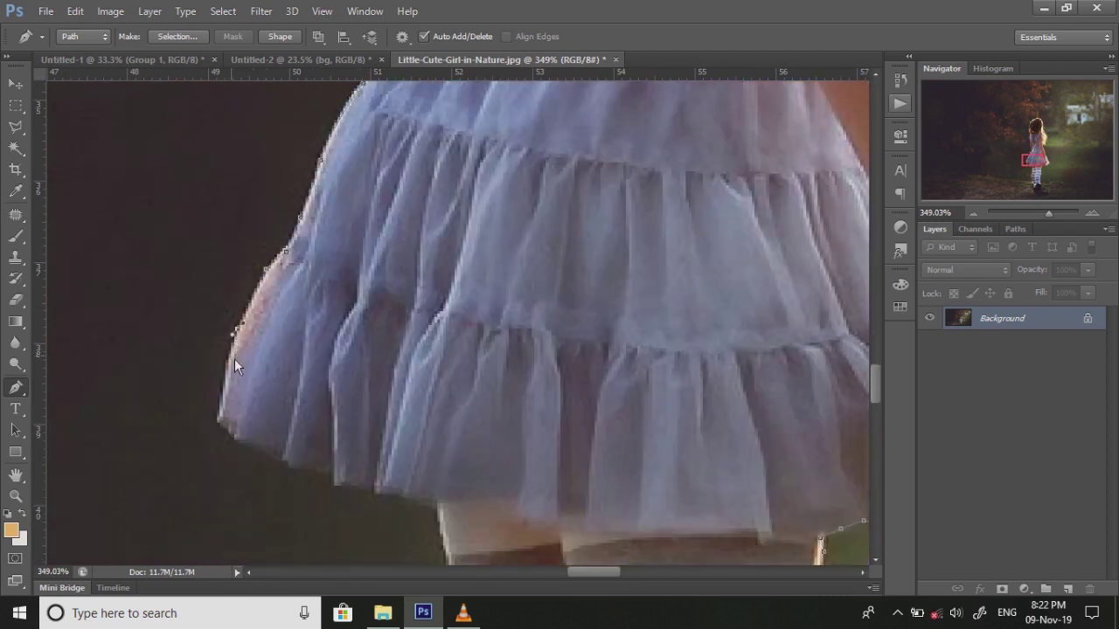
# Step: Trace the skirt hem across to the edge of the leg
pyautogui.click(337, 483)
pyautogui.click(358, 484)
pyautogui.click(377, 489)
pyautogui.click(398, 494)
pyautogui.click(423, 503)
pyautogui.scroll(-3, 437, 437)
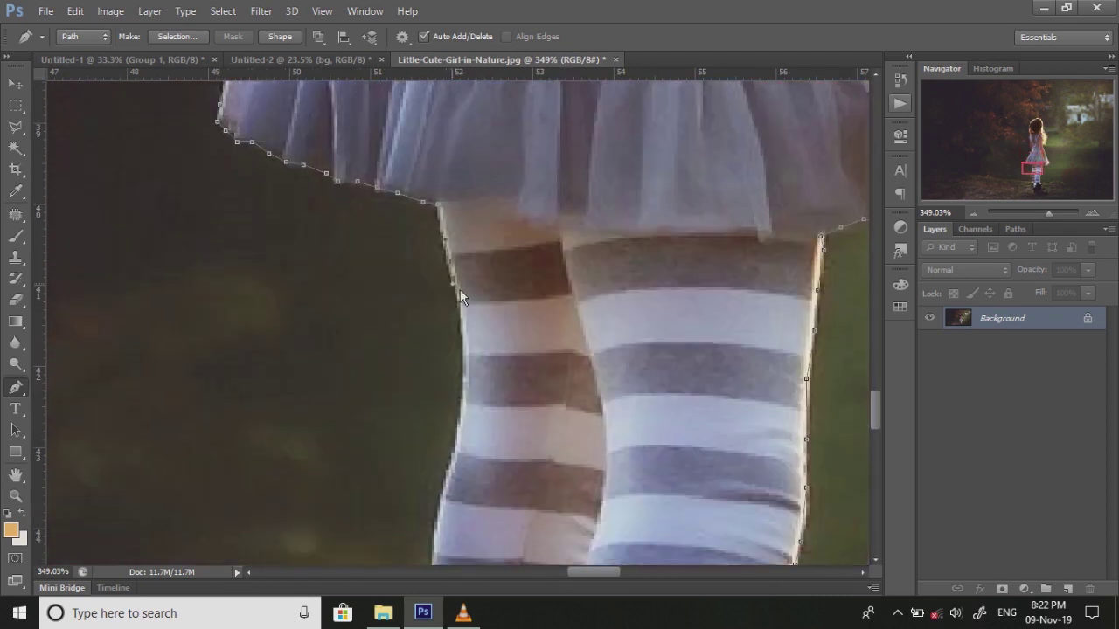
pyautogui.scroll(-1, 466, 384)
# Step: Trace down the left leg and around the boots, closing the path
pyautogui.click(456, 377)
pyautogui.scroll(-1, 445, 394)
pyautogui.click(438, 390)
pyautogui.scroll(-2, 437, 389)
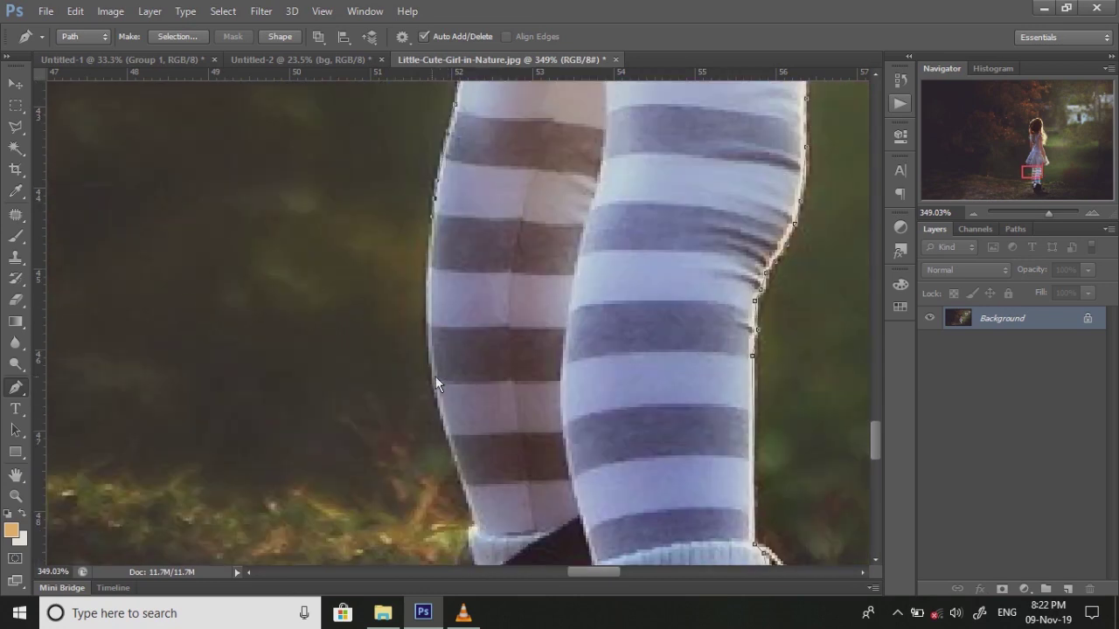
pyautogui.click(439, 406)
pyautogui.scroll(-2, 455, 393)
pyautogui.click(463, 474)
pyautogui.scroll(-2, 466, 292)
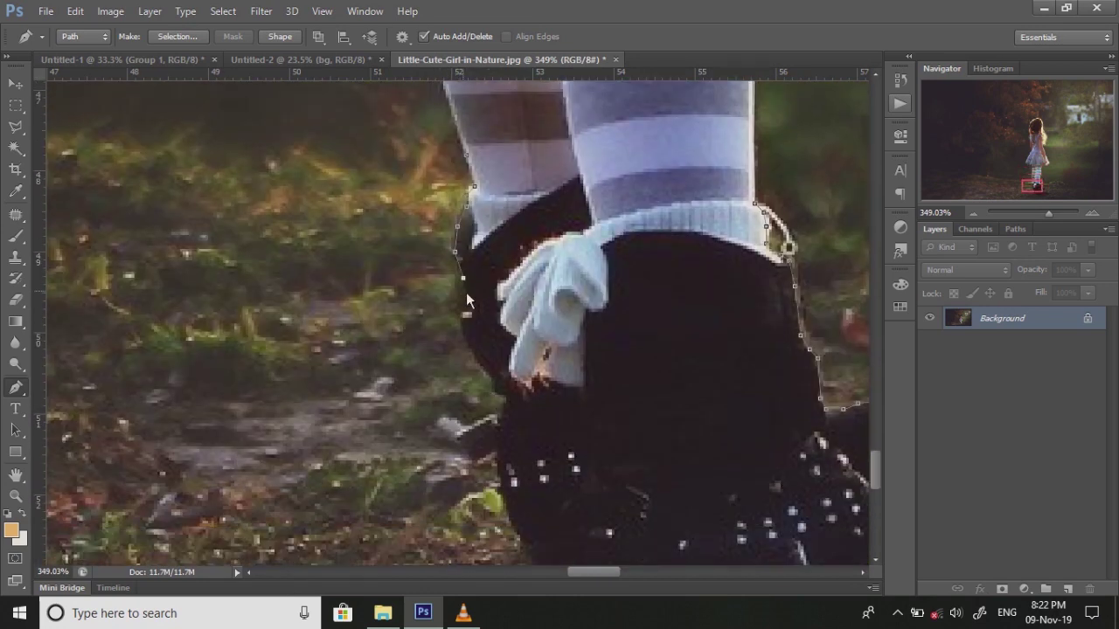
pyautogui.scroll(-2, 503, 385)
pyautogui.click(523, 411)
pyautogui.click(601, 420)
pyautogui.click(621, 503)
pyautogui.rightClick(673, 391)
# Step: Convert the girl's path into a selection with 0 px feather
pyautogui.click(746, 95)
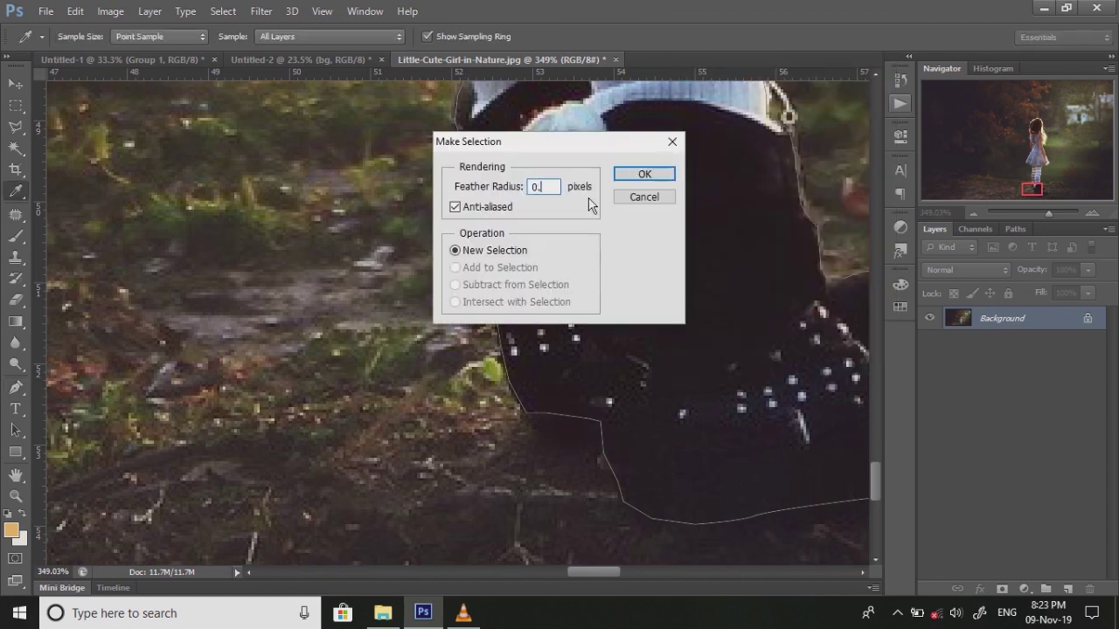
pyautogui.click(644, 174)
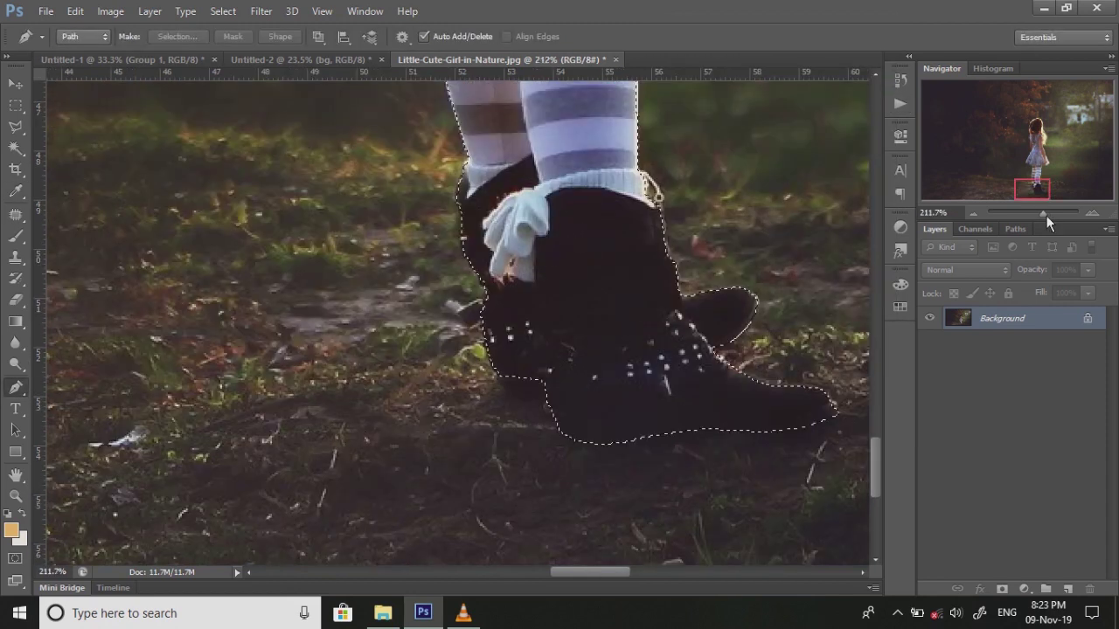
pyautogui.moveTo(1046, 216); pyautogui.dragTo(1039, 215)
pyautogui.scroll(2, 591, 226)
pyautogui.scroll(4, 591, 226)
# Step: Refine the selection edge by brushing the backlit hair strands with Refine Radius
pyautogui.rightClick(543, 149)
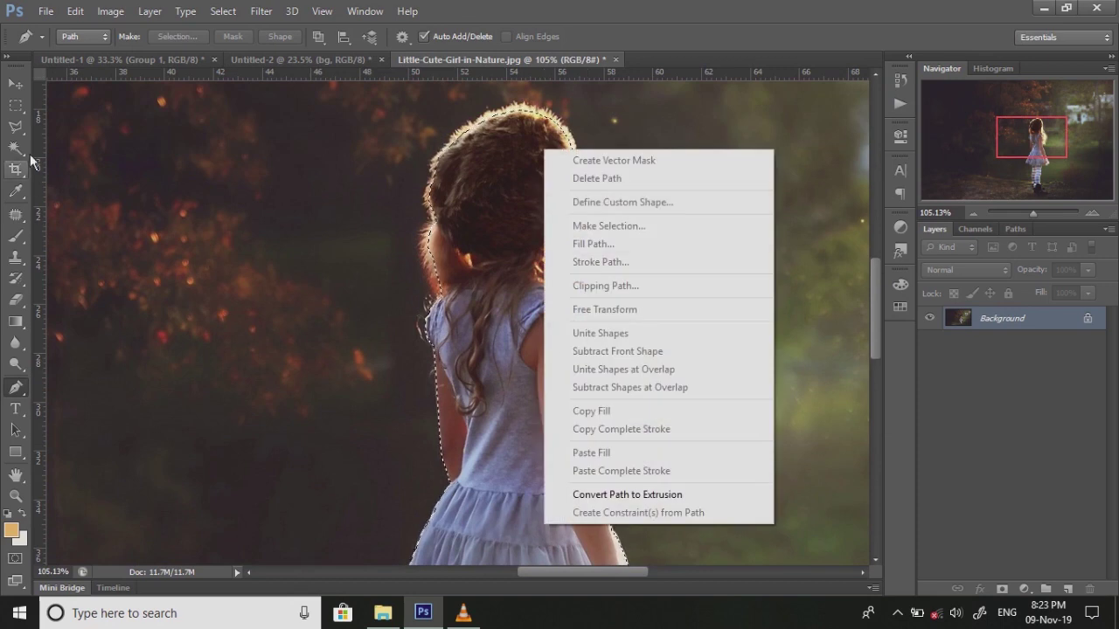
pyautogui.click(17, 151)
pyautogui.click(660, 36)
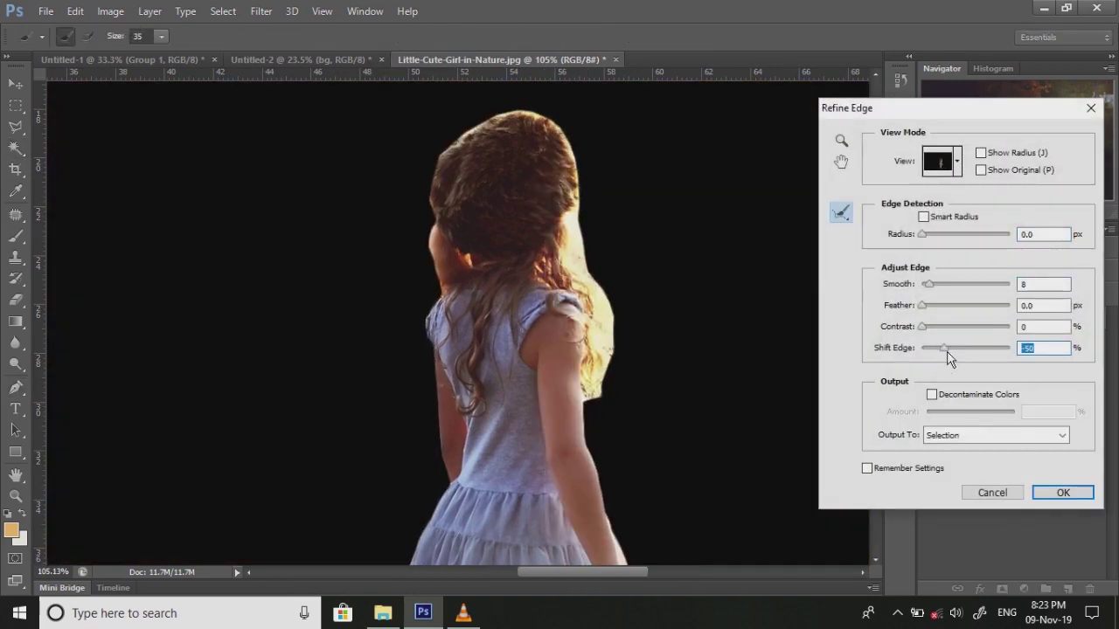
pyautogui.press('Return')
pyautogui.rightClick(572, 162)
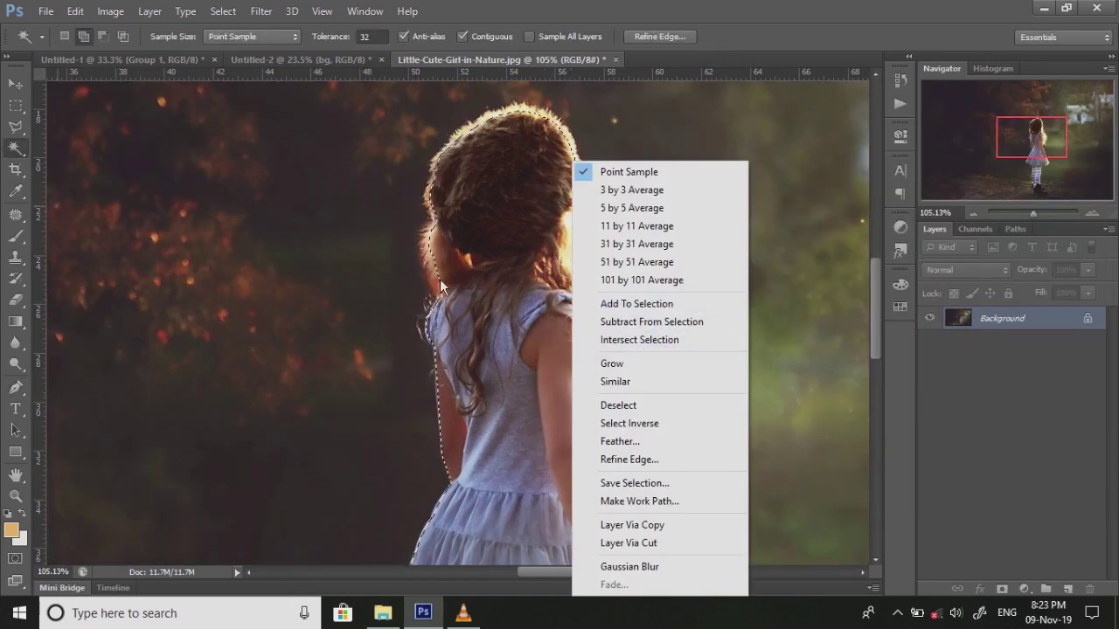
pyautogui.hotkey('alt', 'ctrl', 'r')
pyautogui.moveTo(655, 367)
pyautogui.mouseDown()
pyautogui.moveTo(612, 393)
pyautogui.moveTo(636, 339)
pyautogui.moveTo(568, 136)
pyautogui.moveTo(503, 100)
pyautogui.moveTo(420, 197)
pyautogui.moveTo(442, 273)
pyautogui.moveTo(435, 310)
pyautogui.mouseUp()
pyautogui.moveTo(611, 392)
pyautogui.mouseDown()
pyautogui.moveTo(601, 411)
pyautogui.moveTo(613, 421)
pyautogui.mouseUp()
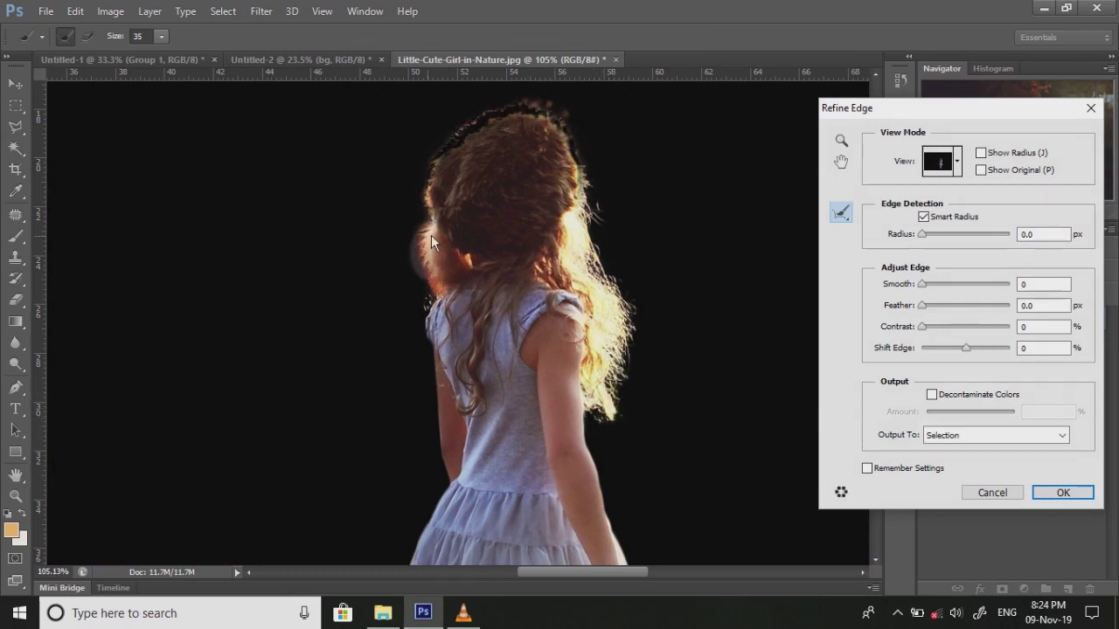
pyautogui.moveTo(442, 255); pyautogui.dragTo(426, 274)
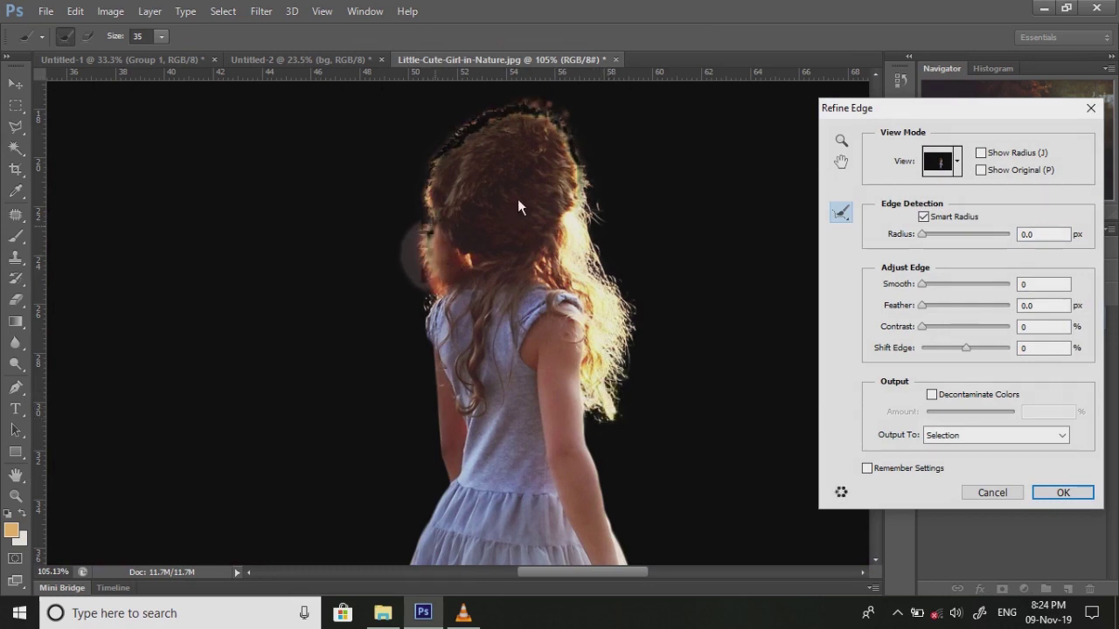
pyautogui.scroll(2, 509, 208)
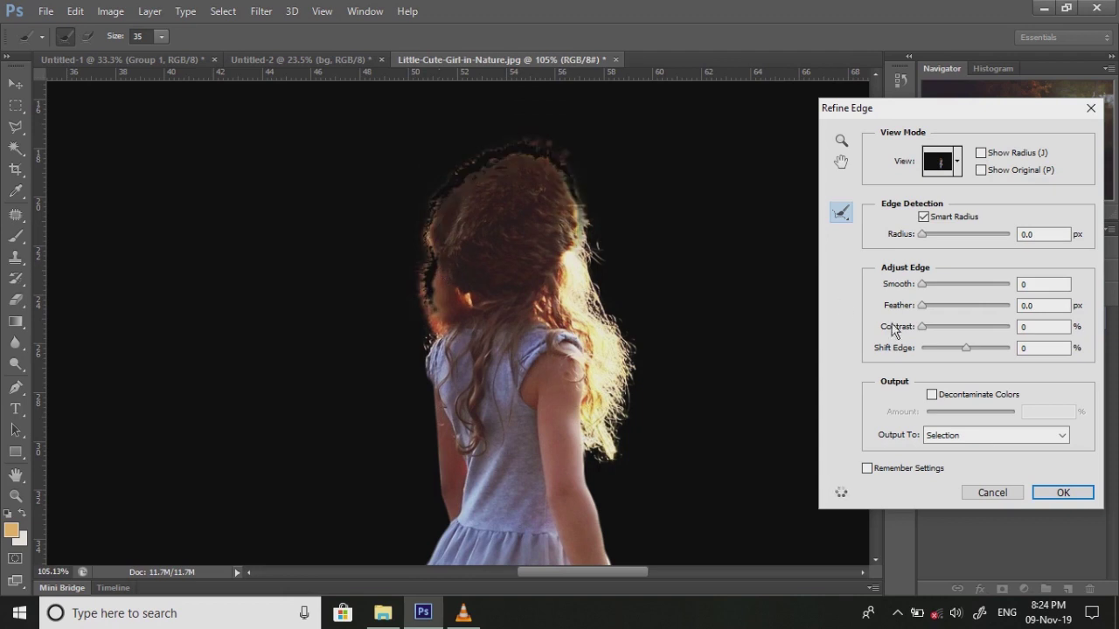
pyautogui.click(1063, 492)
# Step: Add the top and left of the head to the selection with the Lasso
pyautogui.press('l')
pyautogui.moveTo(597, 240); pyautogui.dragTo(437, 319)
pyautogui.rightClick(507, 196)
pyautogui.click(559, 276)
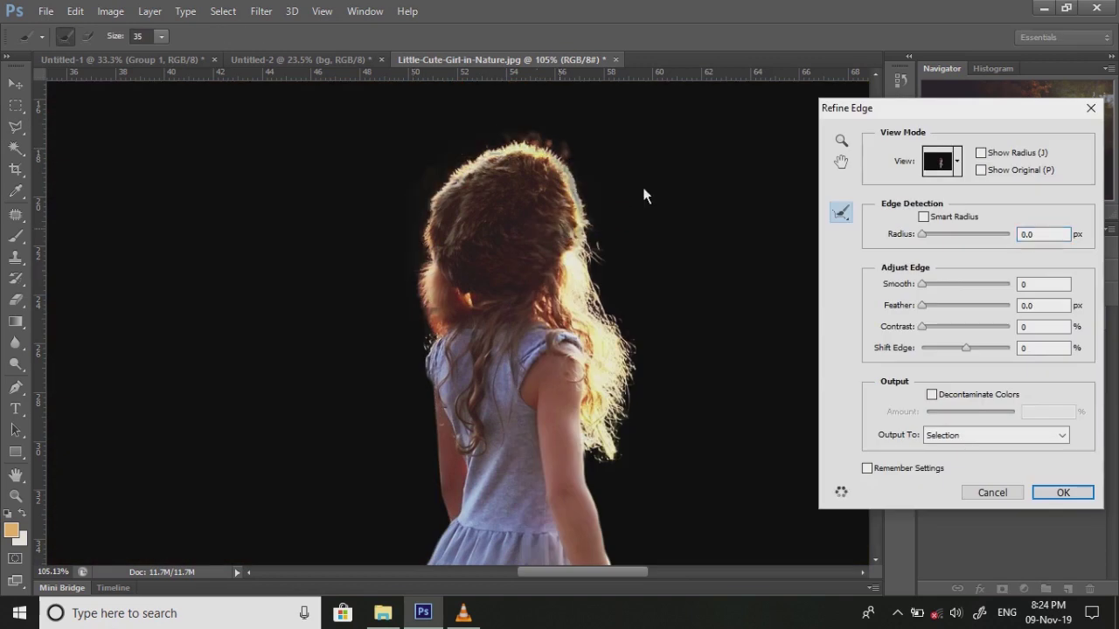
pyautogui.press('Return')
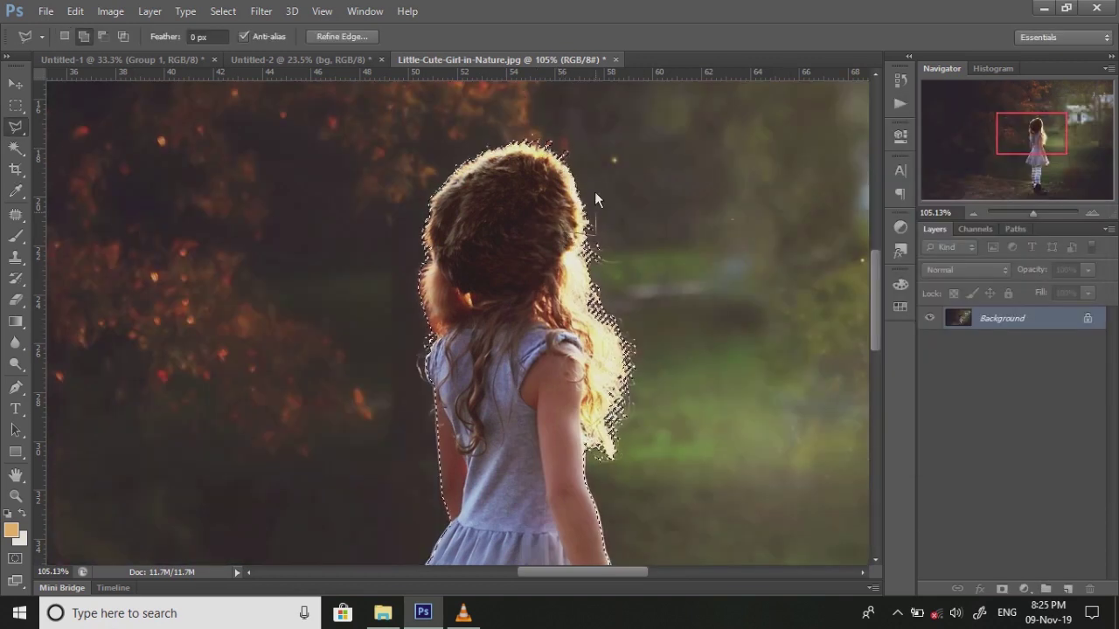
pyautogui.doubleClick(485, 169)
# Step: Refine the hair strands on top of the head and copy the girl onto a new layer
pyautogui.click(341, 35)
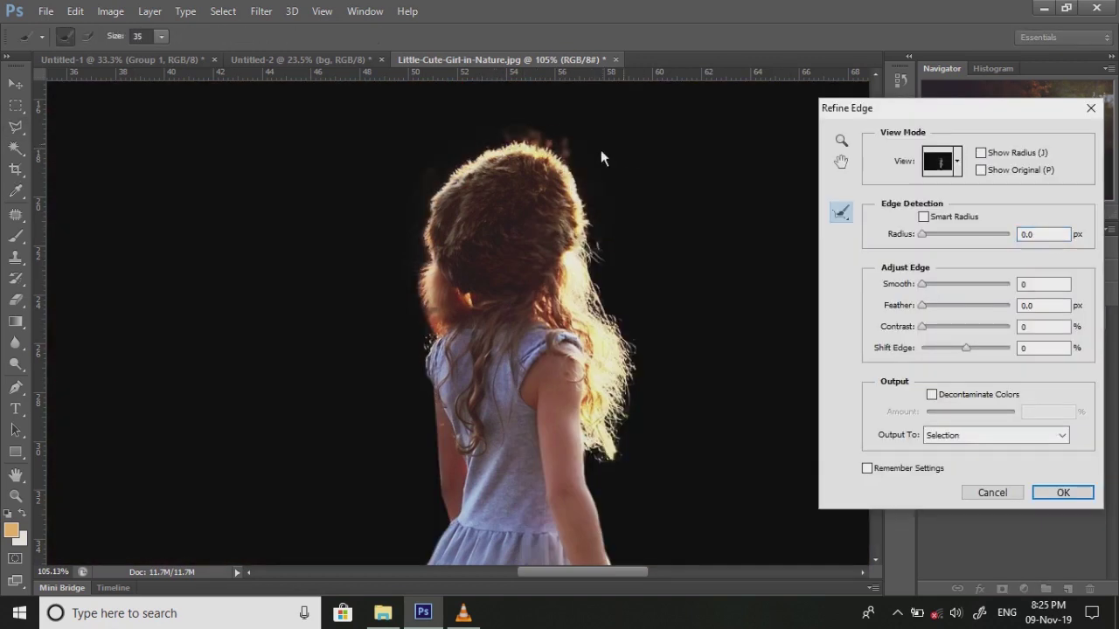
pyautogui.moveTo(537, 139); pyautogui.dragTo(525, 131)
pyautogui.click(1052, 502)
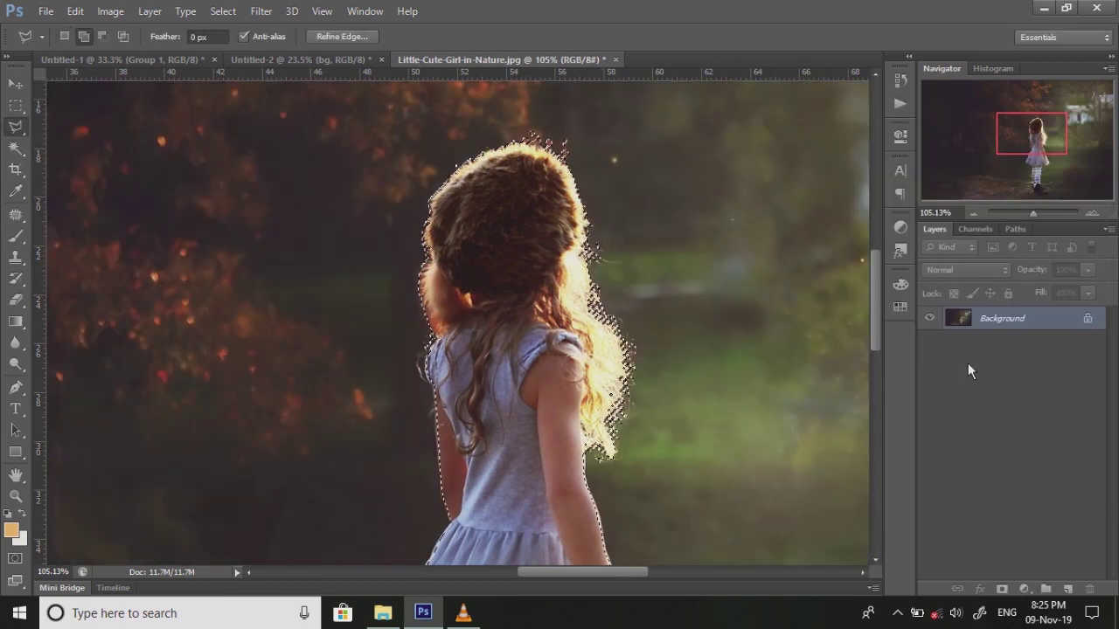
pyautogui.hotkey('ctrl', 'j')
pyautogui.click(929, 341)
# Step: Move the girl into the sunset composite and put her layer at the top of the stack
pyautogui.press('v')
pyautogui.moveTo(503, 359)
pyautogui.mouseDown()
pyautogui.moveTo(477, 393)
pyautogui.moveTo(450, 393)
pyautogui.mouseUp()
pyautogui.moveTo(983, 380)
pyautogui.mouseDown()
pyautogui.moveTo(964, 411)
pyautogui.moveTo(962, 309)
pyautogui.mouseUp()
pyautogui.hotkey('ctrl', 'z')
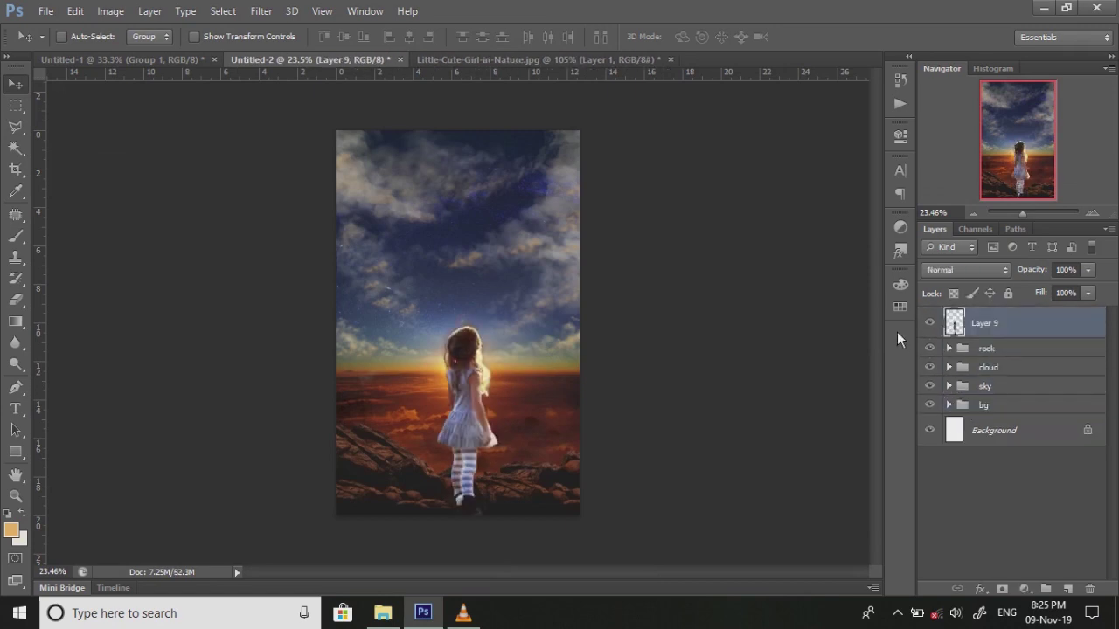
pyautogui.moveTo(473, 345)
pyautogui.mouseDown()
pyautogui.moveTo(450, 341)
pyautogui.moveTo(469, 394)
pyautogui.moveTo(489, 322)
pyautogui.mouseUp()
# Step: Transform the girl layer and set the eraser to full opacity at 9 px
pyautogui.hotkey('ctrl', 't')
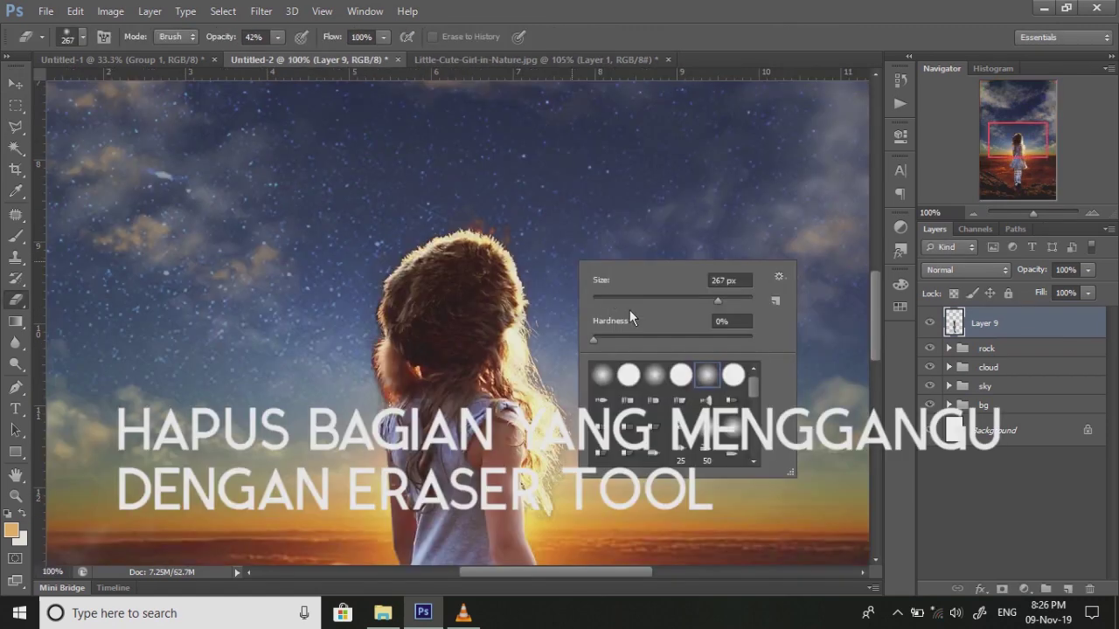
pyautogui.moveTo(629, 310); pyautogui.dragTo(612, 294)
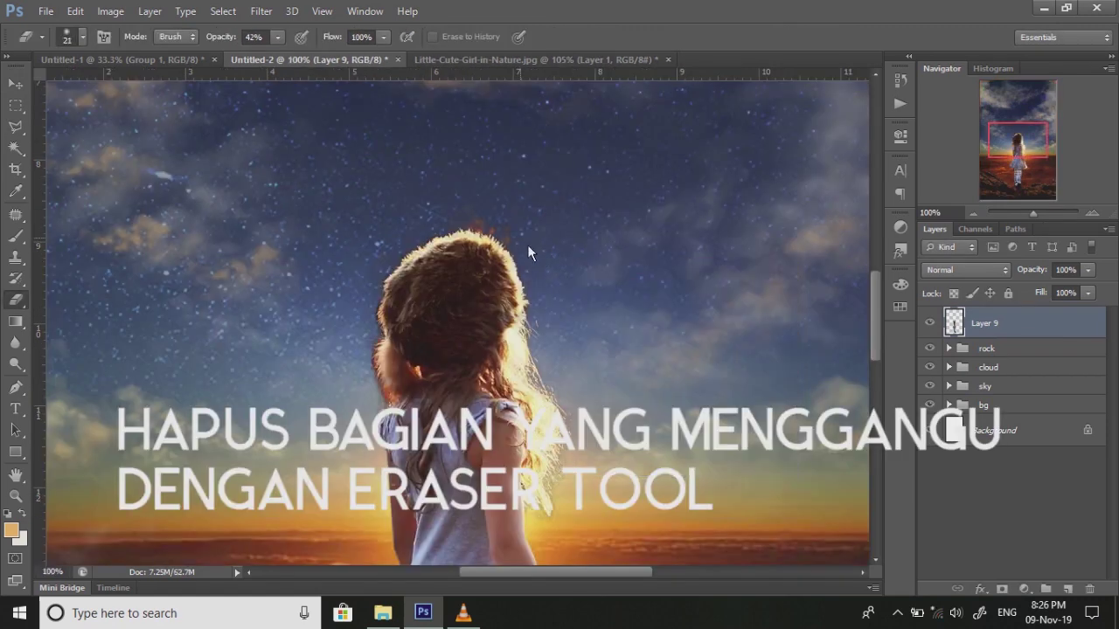
pyautogui.click(502, 232)
pyautogui.rightClick(487, 236)
pyautogui.moveTo(612, 260); pyautogui.dragTo(568, 259)
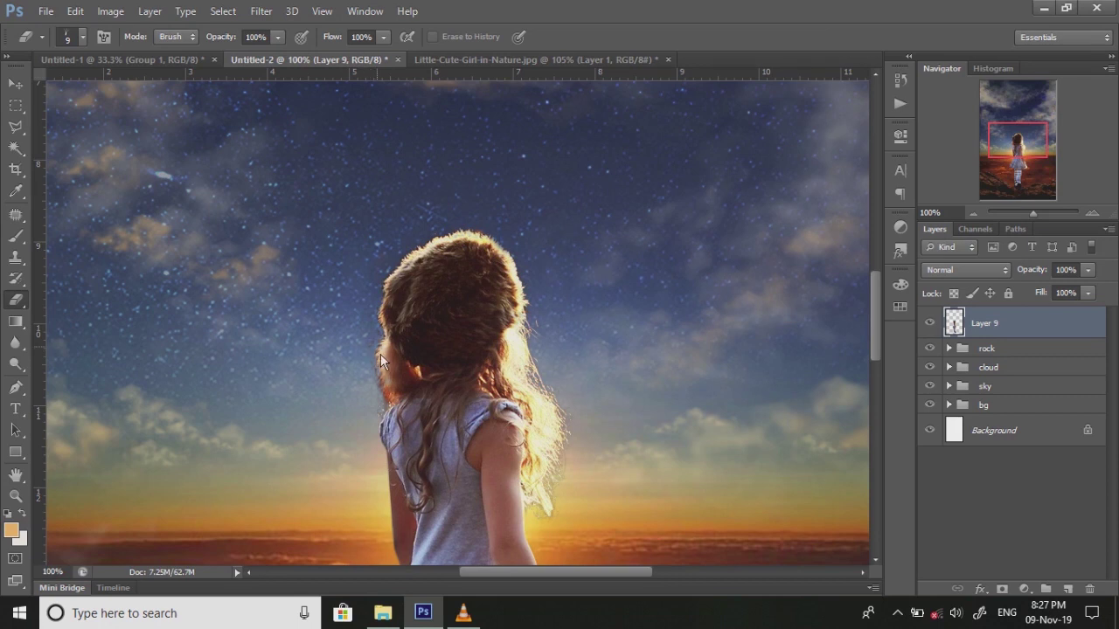
pyautogui.rightClick(385, 400)
pyautogui.scroll(3, 423, 473)
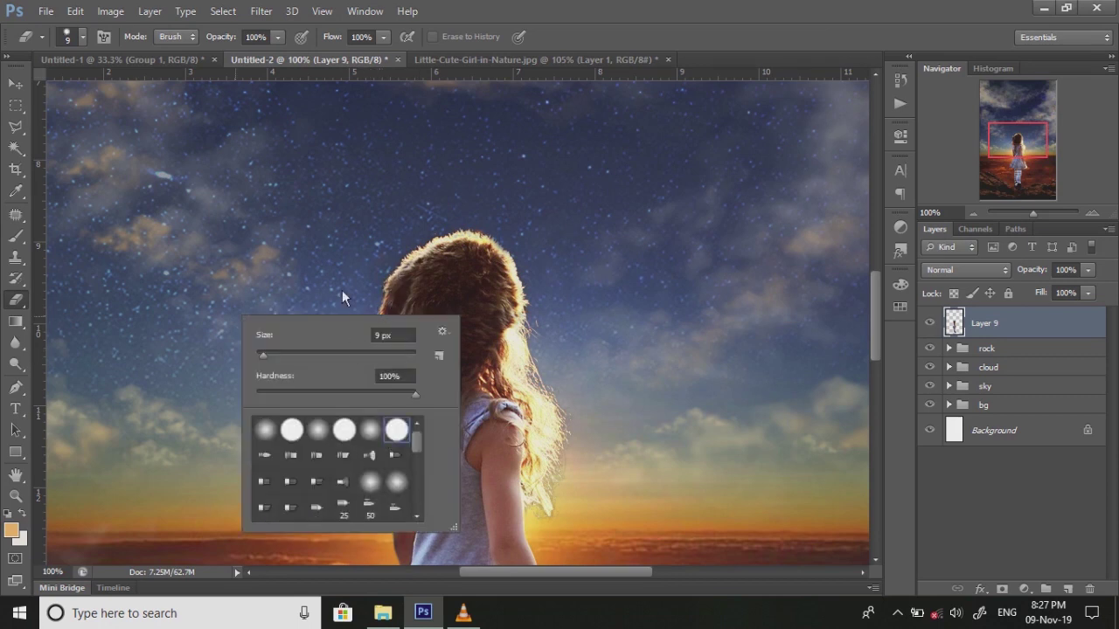
pyautogui.press('Escape')
pyautogui.moveTo(1033, 212); pyautogui.dragTo(1028, 215)
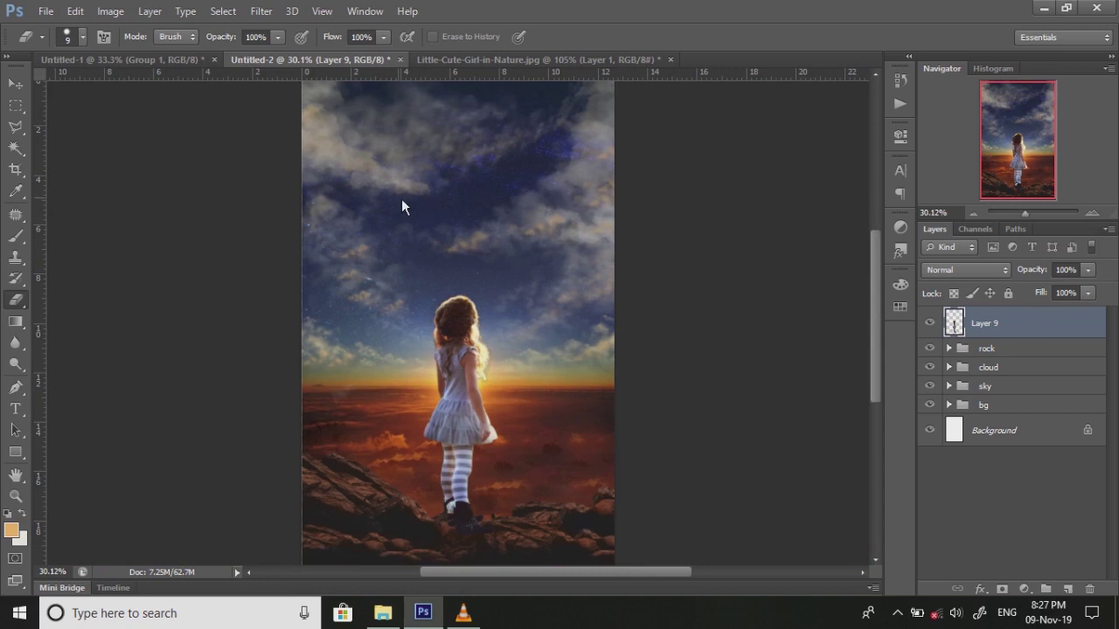
# Step: Open Curves on Layer 9 and raise the Red channel curve
pyautogui.click(110, 11)
pyautogui.click(795, 122)
pyautogui.click(723, 153)
pyautogui.moveTo(808, 247)
pyautogui.mouseDown()
pyautogui.moveTo(806, 232)
pyautogui.moveTo(810, 255)
pyautogui.moveTo(820, 251)
pyautogui.mouseUp()
# Step: Lower the Blue and RGB curves to darken the girl and apply the Curves correction
pyautogui.click(795, 123)
pyautogui.click(723, 179)
pyautogui.hotkey('alt', '2')
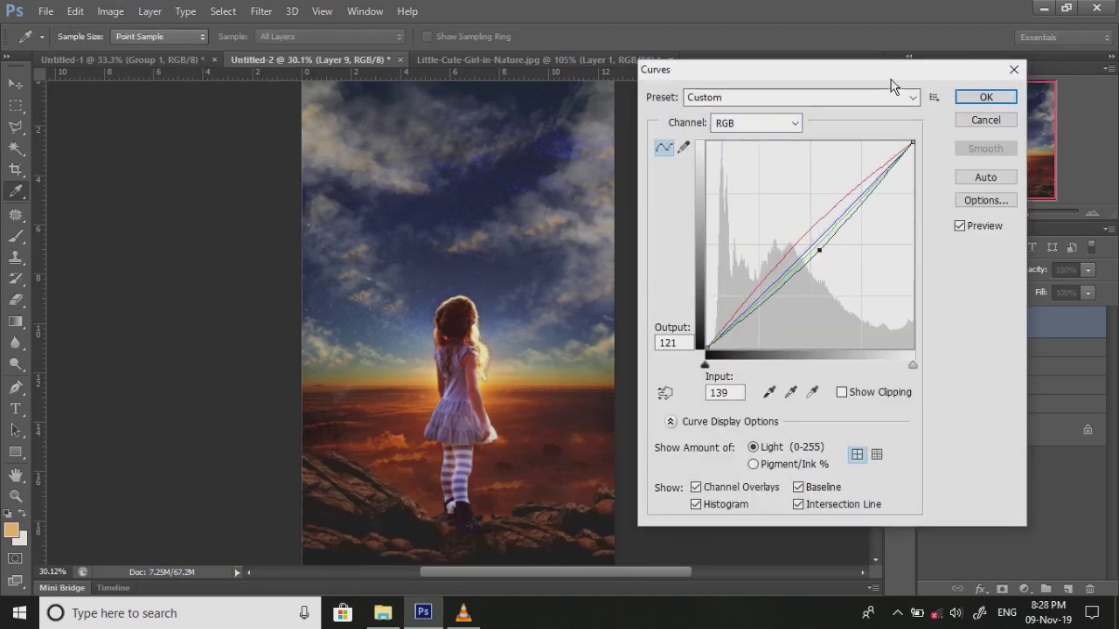
pyautogui.moveTo(887, 77); pyautogui.dragTo(817, 88)
pyautogui.moveTo(749, 256); pyautogui.dragTo(757, 262)
pyautogui.click(916, 103)
# Step: Add a Curves 3 adjustment layer with a darkening curve and invert its mask
pyautogui.press('e')
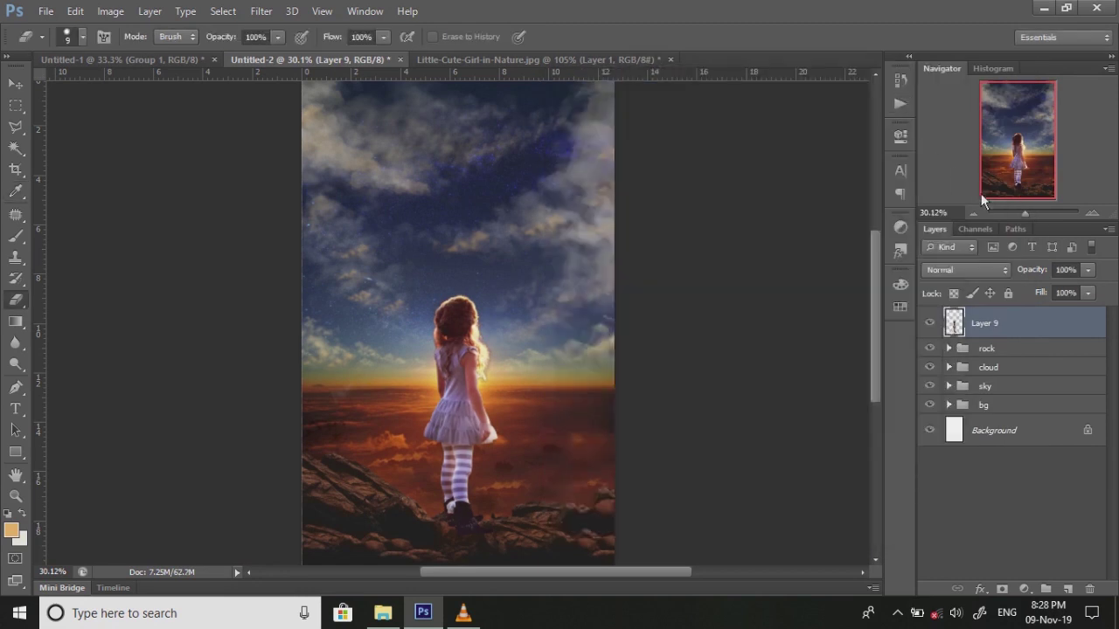
pyautogui.click(1023, 588)
pyautogui.click(918, 327)
pyautogui.moveTo(794, 284); pyautogui.dragTo(795, 311)
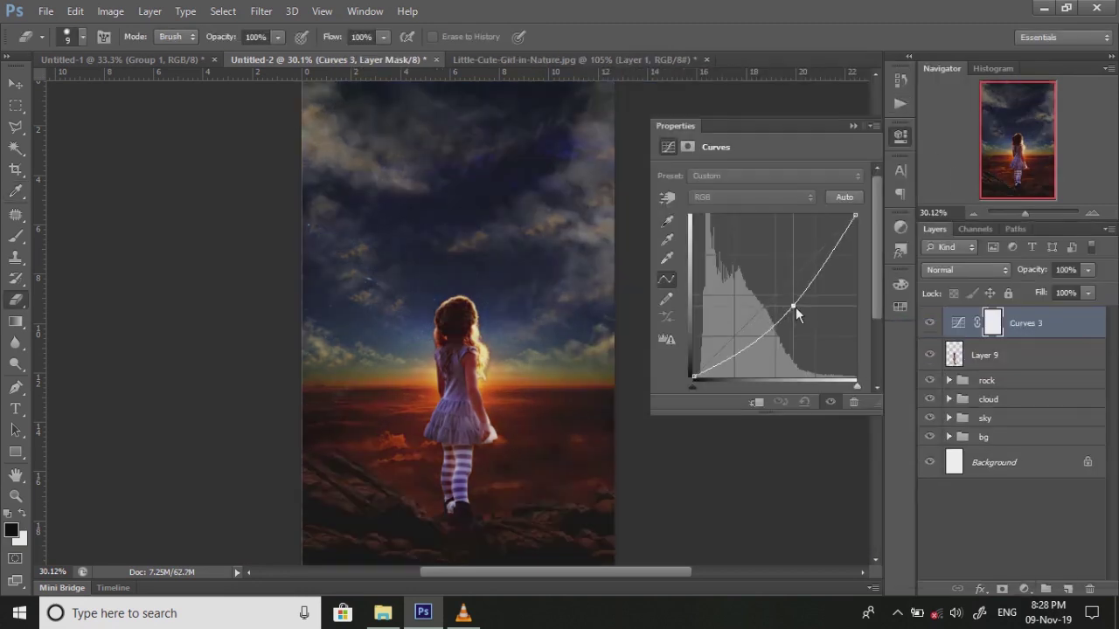
pyautogui.click(901, 136)
pyautogui.hotkey('ctrl', 'i')
# Step: Paint white at 57% opacity with a 93 px brush over the girl's legs on the mask
pyautogui.press('b')
pyautogui.rightClick(523, 343)
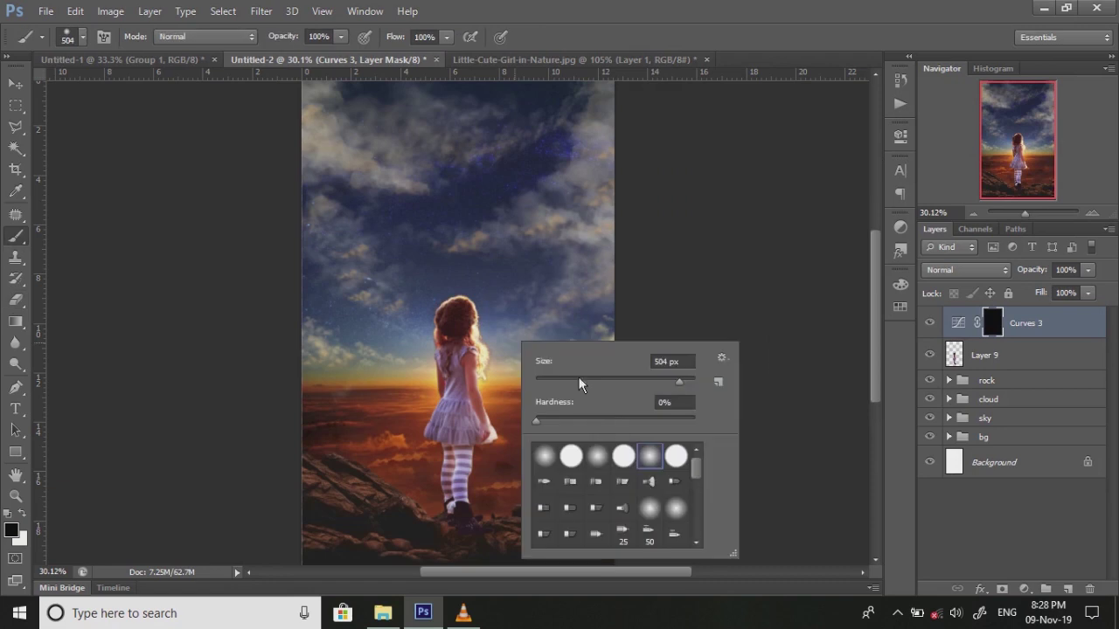
pyautogui.write('93')
pyautogui.press('Return')
pyautogui.press('x')
pyautogui.press('5')
pyautogui.press('7')
pyautogui.moveTo(472, 345)
pyautogui.mouseDown()
pyautogui.moveTo(476, 444)
pyautogui.moveTo(453, 533)
pyautogui.mouseUp()
pyautogui.scroll(5, 454, 319)
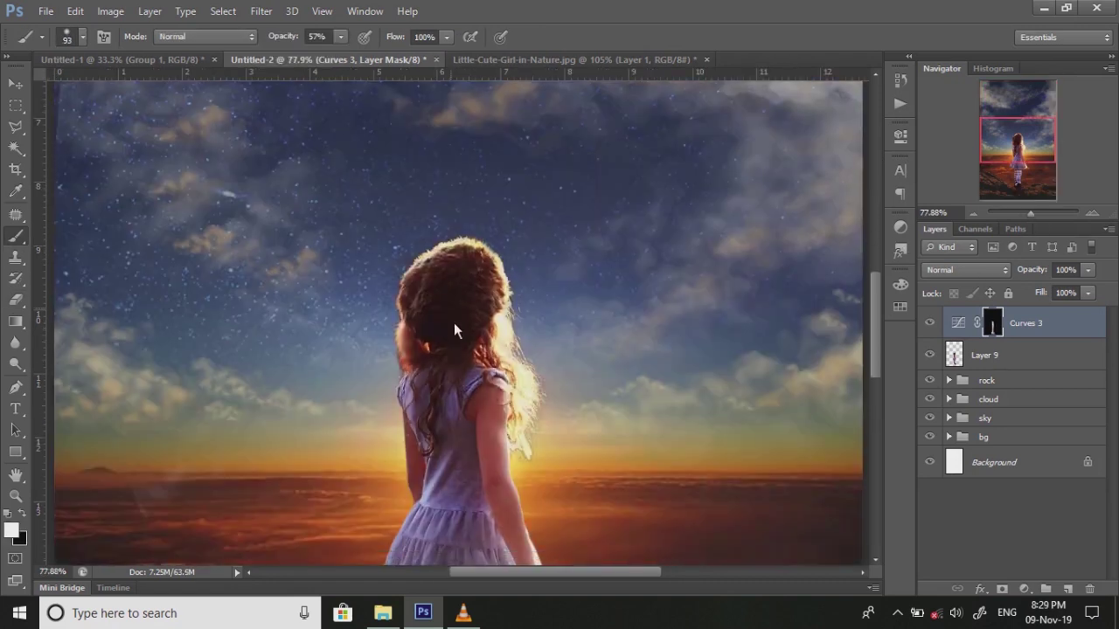
pyautogui.scroll(-5, 455, 294)
pyautogui.moveTo(1030, 213); pyautogui.dragTo(1026, 213)
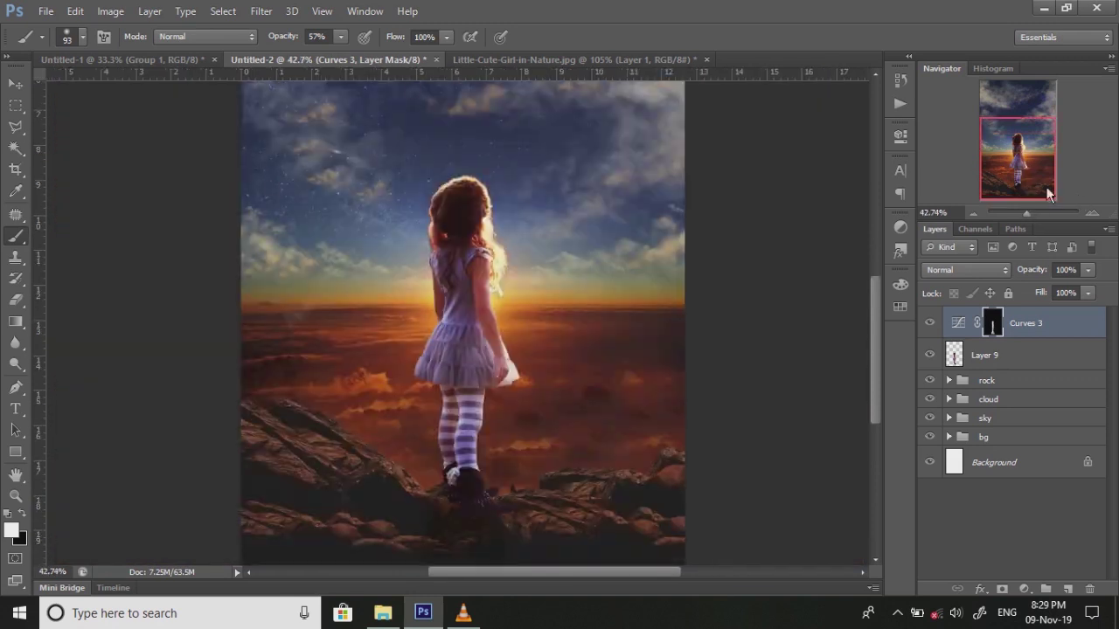
# Step: Toggle Curves 3 off and on to compare the darkened legs, checking its settings
pyautogui.doubleClick(958, 322)
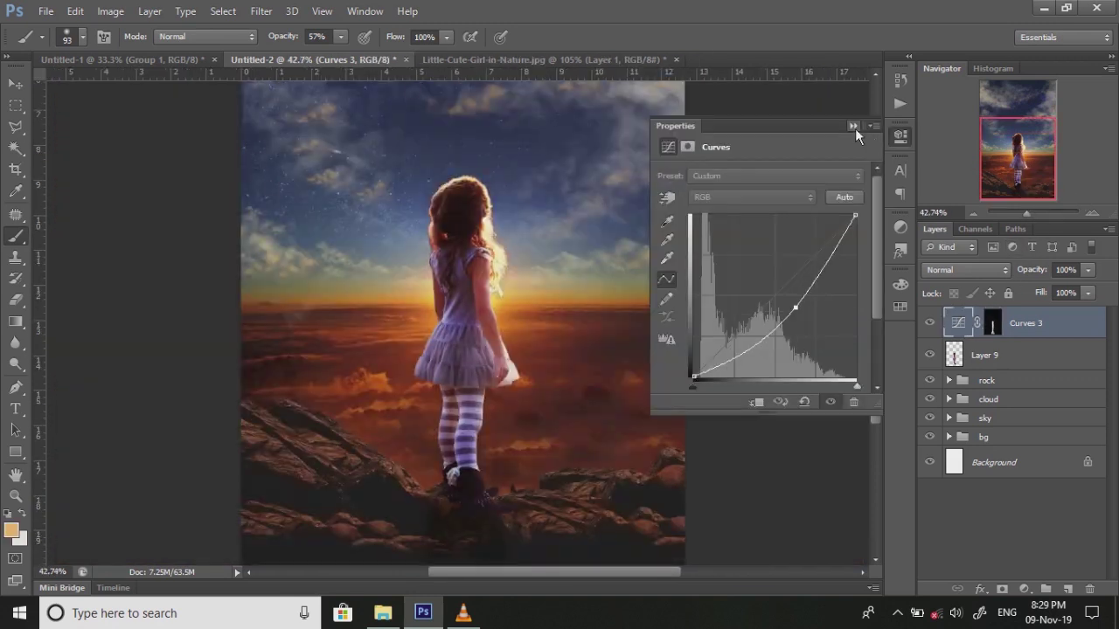
pyautogui.click(901, 135)
pyautogui.click(937, 318)
pyautogui.click(937, 318)
pyautogui.moveTo(1026, 213); pyautogui.dragTo(1020, 213)
pyautogui.click(934, 319)
pyautogui.click(935, 319)
pyautogui.doubleClick(958, 322)
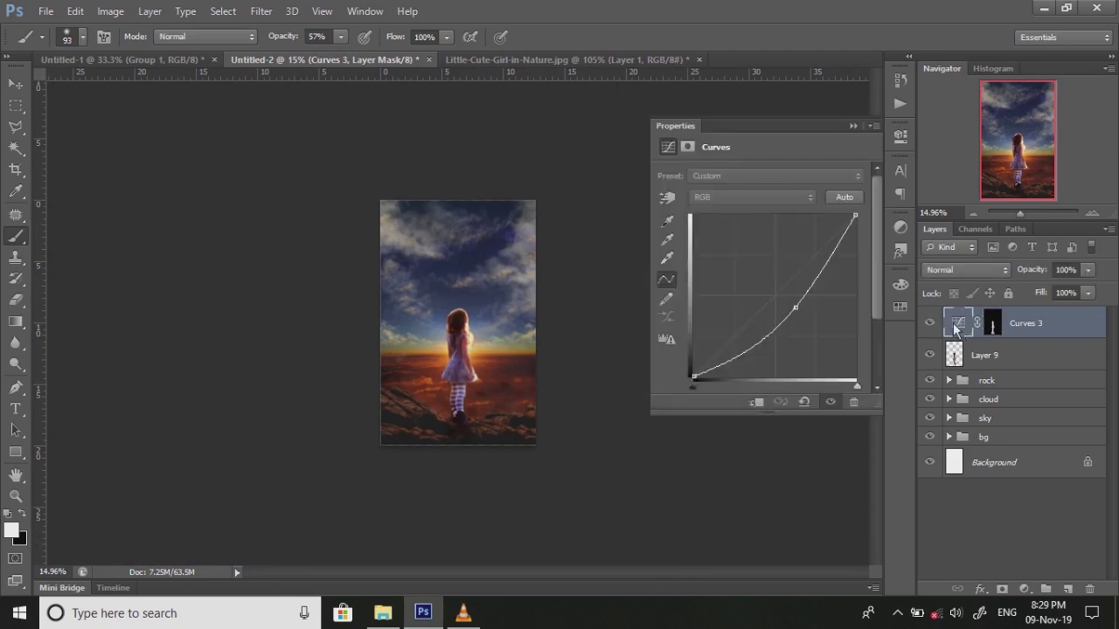
pyautogui.click(900, 135)
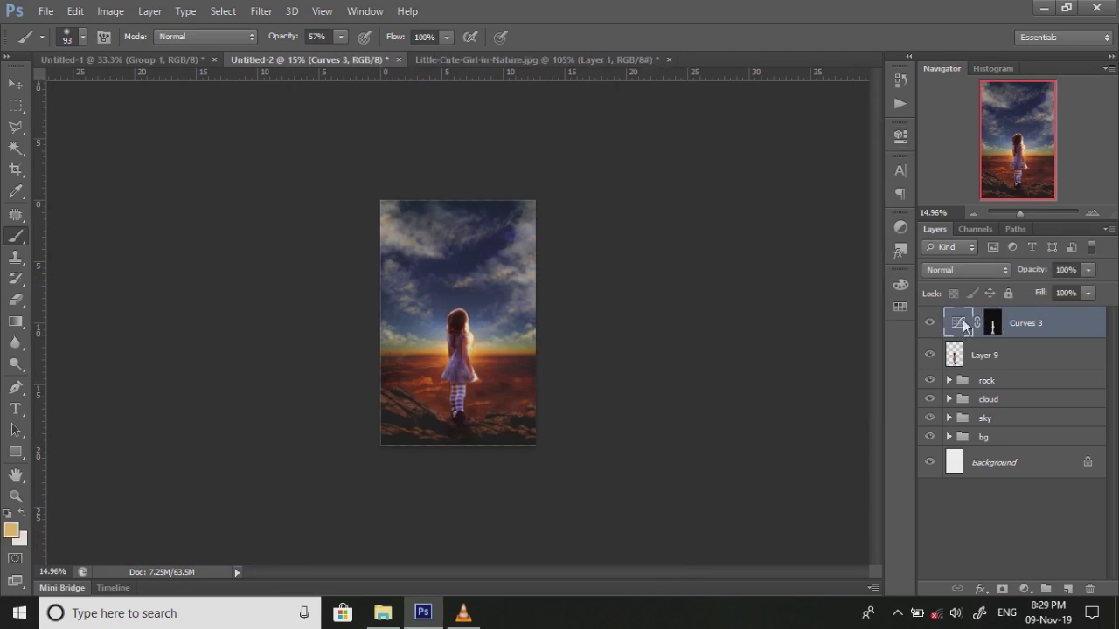
# Step: Expand the rock group, then retarget the Curves 3 mask for more painting
pyautogui.click(950, 380)
pyautogui.click(997, 437)
pyautogui.click(986, 330)
pyautogui.rightClick(552, 371)
# Step: Add a darkening Curves 4 layer and paint it over the upper sky with a ~411 px brush
pyautogui.moveTo(524, 408); pyautogui.dragTo(553, 408)
pyautogui.press('Return')
pyautogui.press('0')
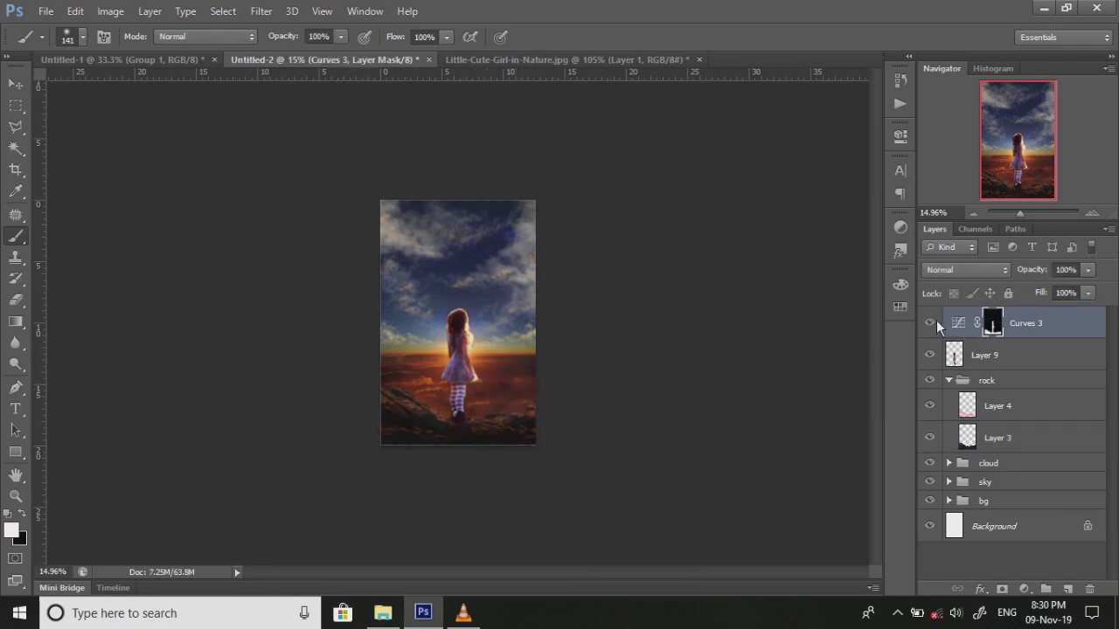
pyautogui.click(1024, 589)
pyautogui.click(983, 265)
pyautogui.rightClick(501, 282)
pyautogui.moveTo(568, 318); pyautogui.dragTo(616, 318)
pyautogui.press('Return')
pyautogui.moveTo(524, 218); pyautogui.dragTo(330, 198)
pyautogui.moveTo(393, 254); pyautogui.dragTo(513, 259)
pyautogui.rightClick(513, 260)
pyautogui.press('Return')
# Step: Lower Curves 3 opacity to 66% and zoom in on the girl
pyautogui.click(1026, 355)
pyautogui.moveTo(1088, 269); pyautogui.dragTo(1062, 295)
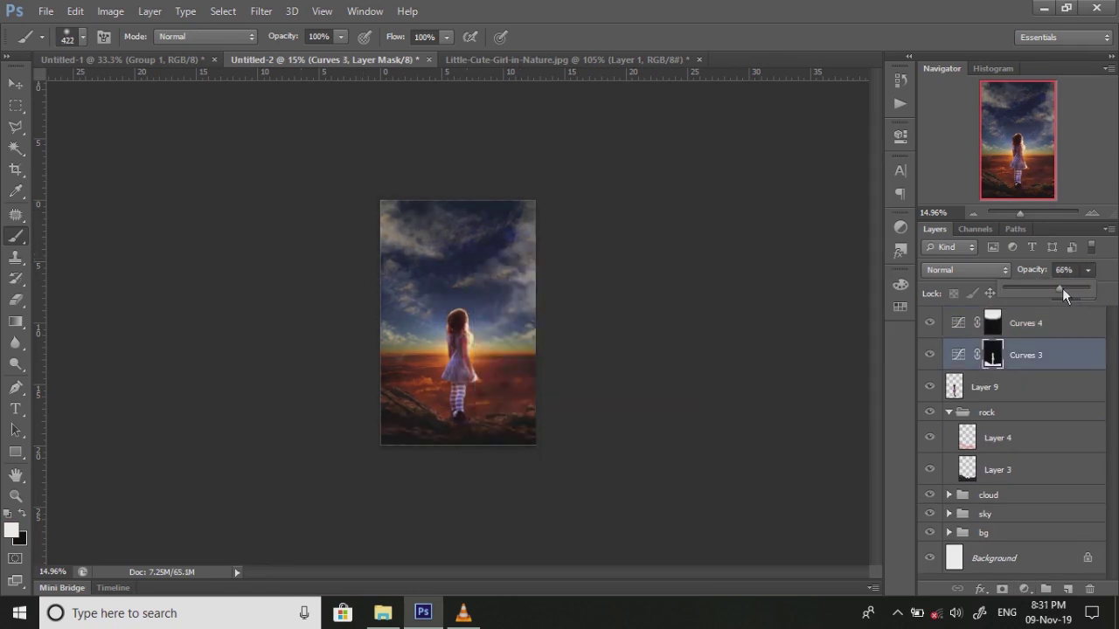
pyautogui.click(1031, 214)
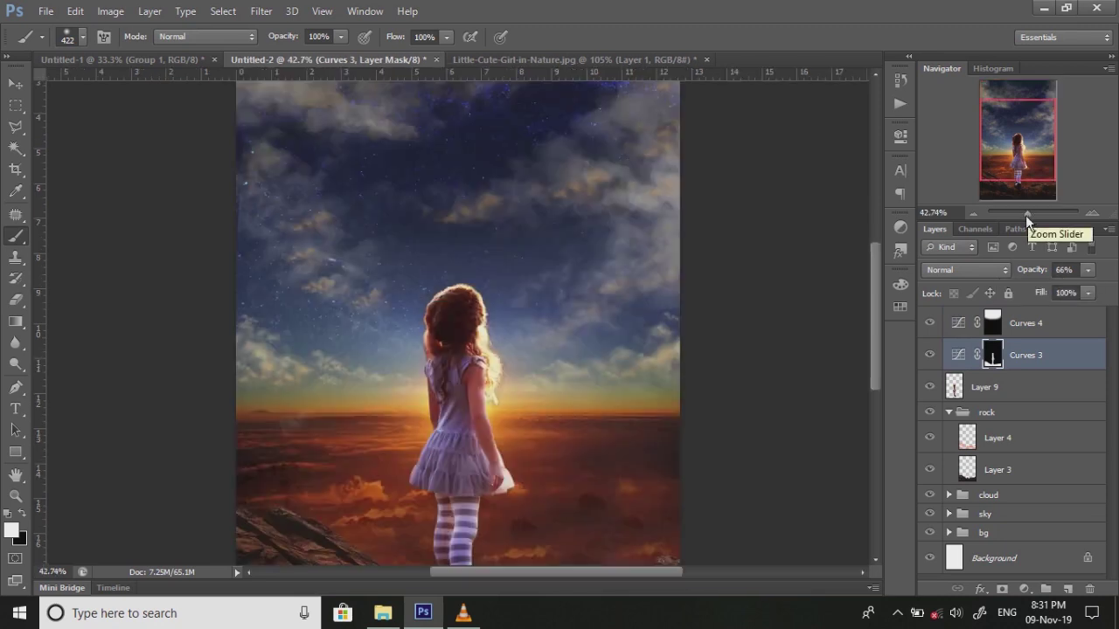
pyautogui.moveTo(1026, 215); pyautogui.dragTo(1030, 215)
# Step: Add a brightening Curves 5 layer, invert its mask, and paint glow with a 36 px brush
pyautogui.click(1024, 589)
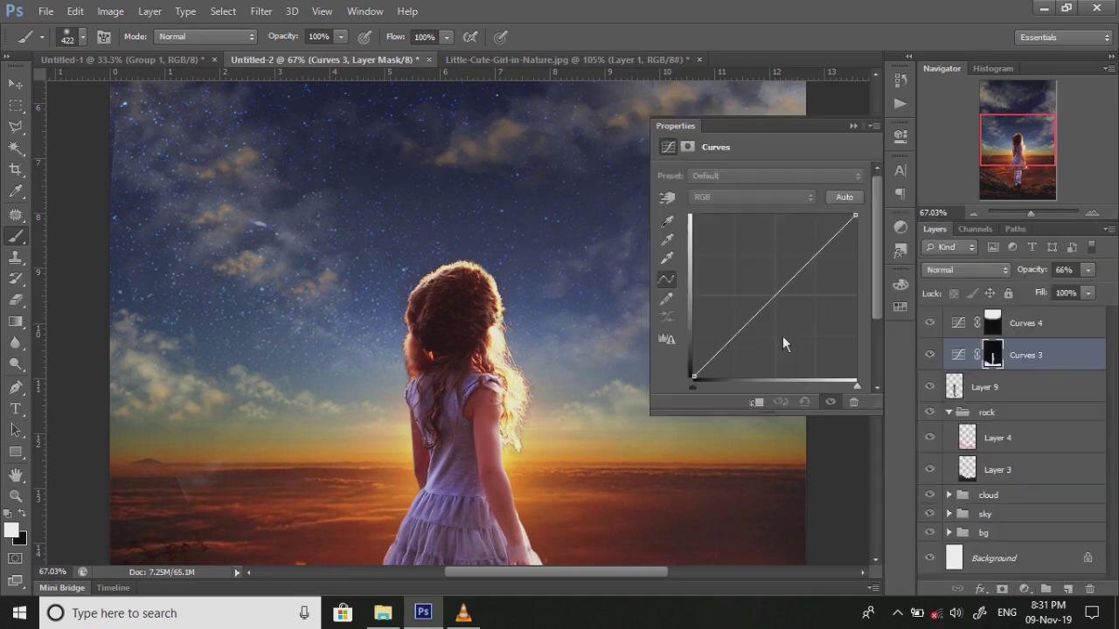
pyautogui.click(936, 324)
pyautogui.moveTo(750, 332); pyautogui.dragTo(749, 280)
pyautogui.click(877, 119)
pyautogui.hotkey('ctrl', 'i')
pyautogui.rightClick(528, 369)
pyautogui.write('36')
pyautogui.press('Return')
pyautogui.moveTo(411, 266); pyautogui.dragTo(397, 376)
# Step: Magic-wand select the girl's shape and set a black 172 px brush on the Curves 5 mask
pyautogui.scroll(-3, 393, 429)
pyautogui.scroll(-2, 377, 473)
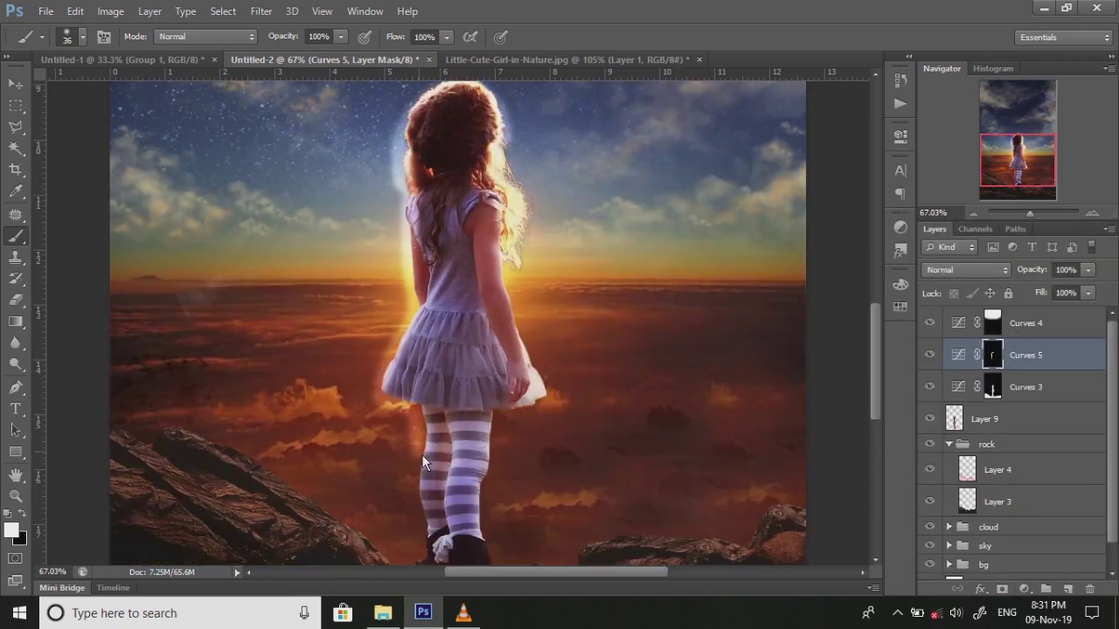
pyautogui.scroll(4, 419, 472)
pyautogui.press('w')
pyautogui.click(291, 308)
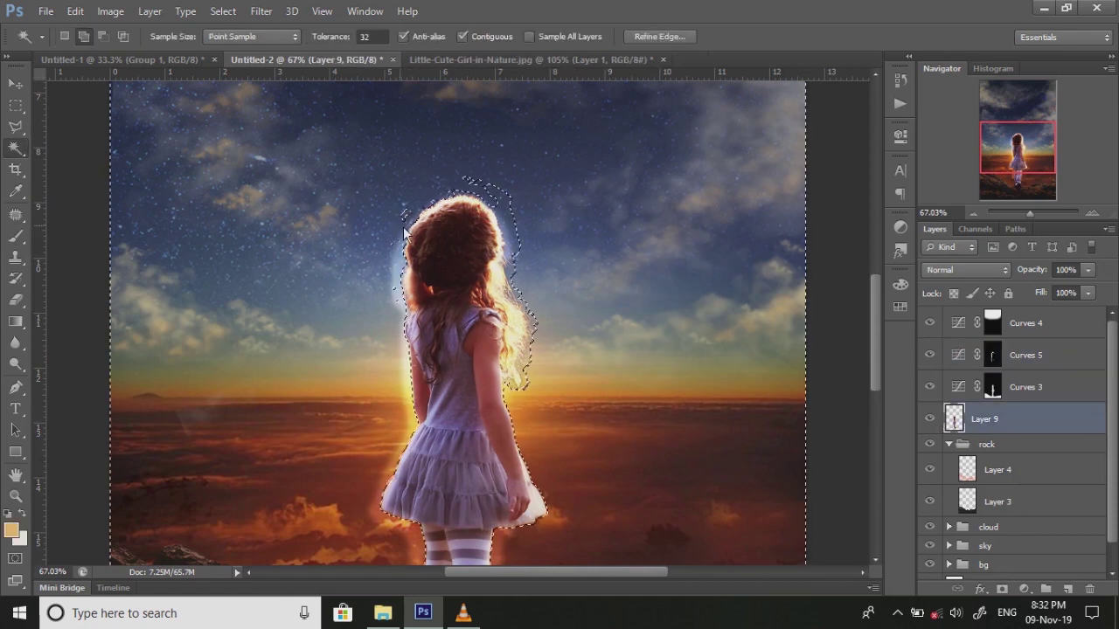
pyautogui.click(1026, 355)
pyautogui.press('b')
pyautogui.press('d')
pyautogui.rightClick(366, 264)
pyautogui.write('172')
pyautogui.press('Return')
# Step: Deselect the girl and lower Curves 5 opacity to 49%
pyautogui.scroll(-1, 390, 398)
pyautogui.press('w')
pyautogui.rightClick(476, 401)
pyautogui.click(477, 403)
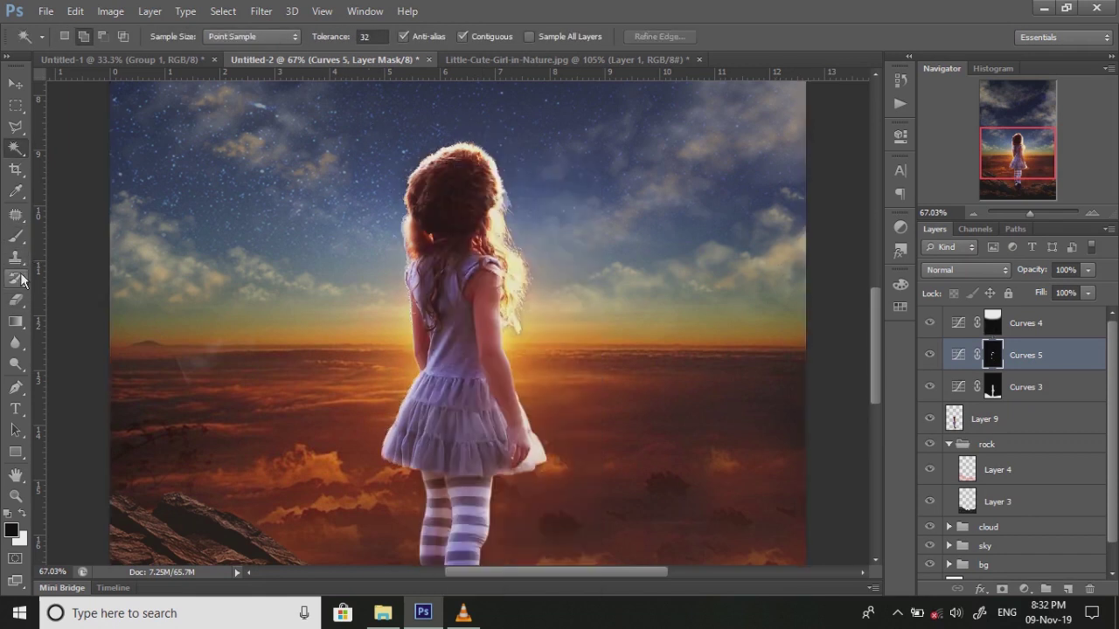
pyautogui.click(19, 238)
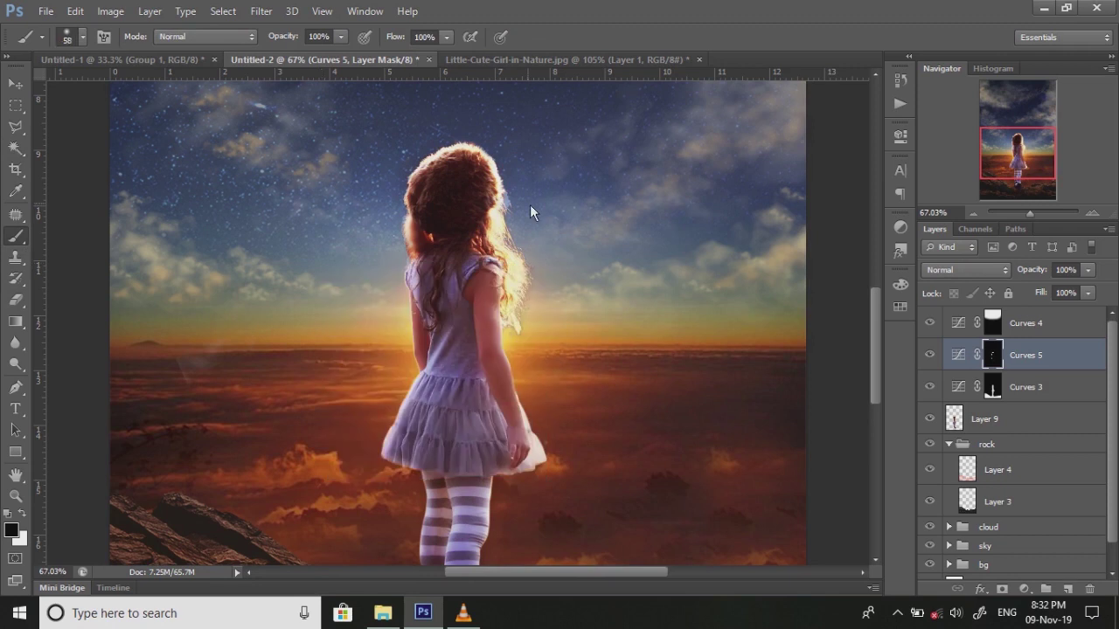
pyautogui.moveTo(1033, 213); pyautogui.dragTo(1028, 213)
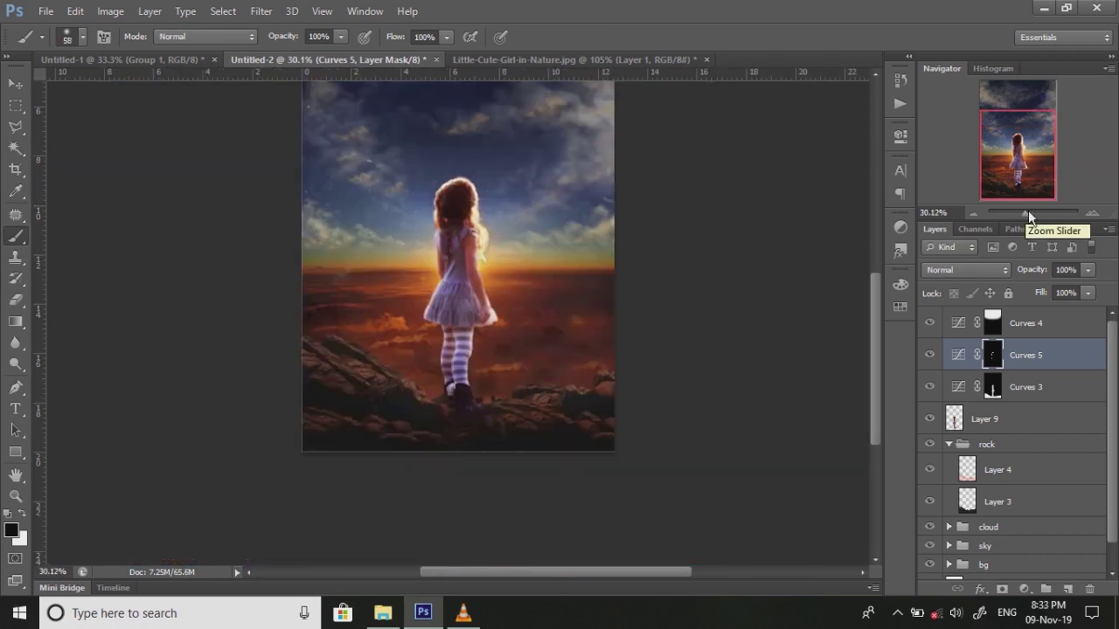
pyautogui.moveTo(1089, 278); pyautogui.dragTo(1036, 290)
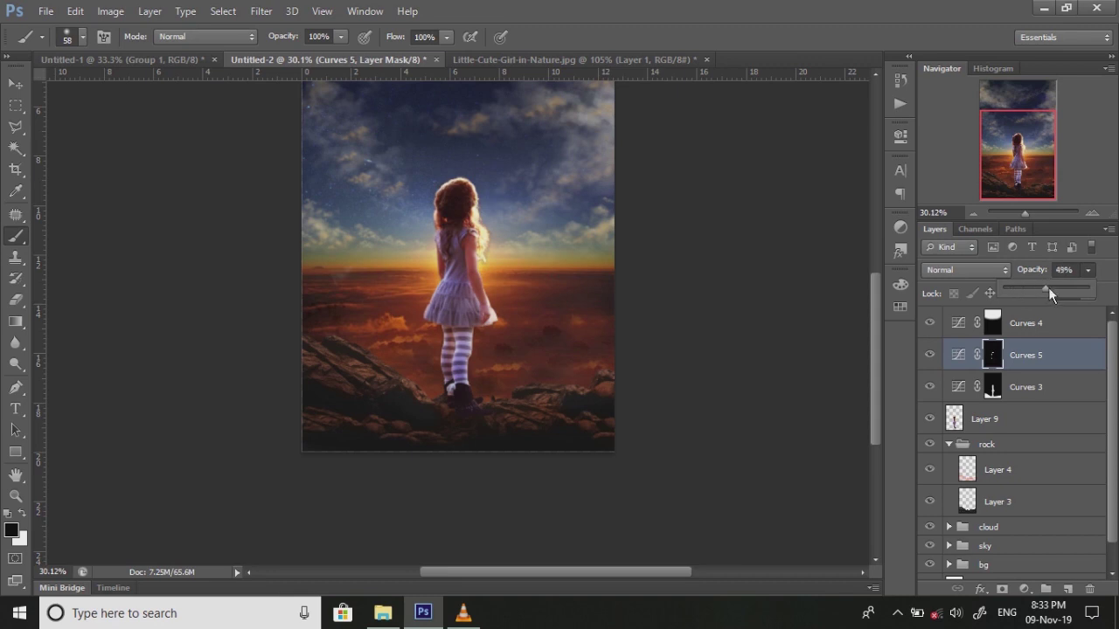
# Step: Paint the Curves 5 glow along the rock edges at the bottom with a 71 px brush
pyautogui.rightClick(605, 391)
pyautogui.moveTo(603, 407); pyautogui.dragTo(609, 408)
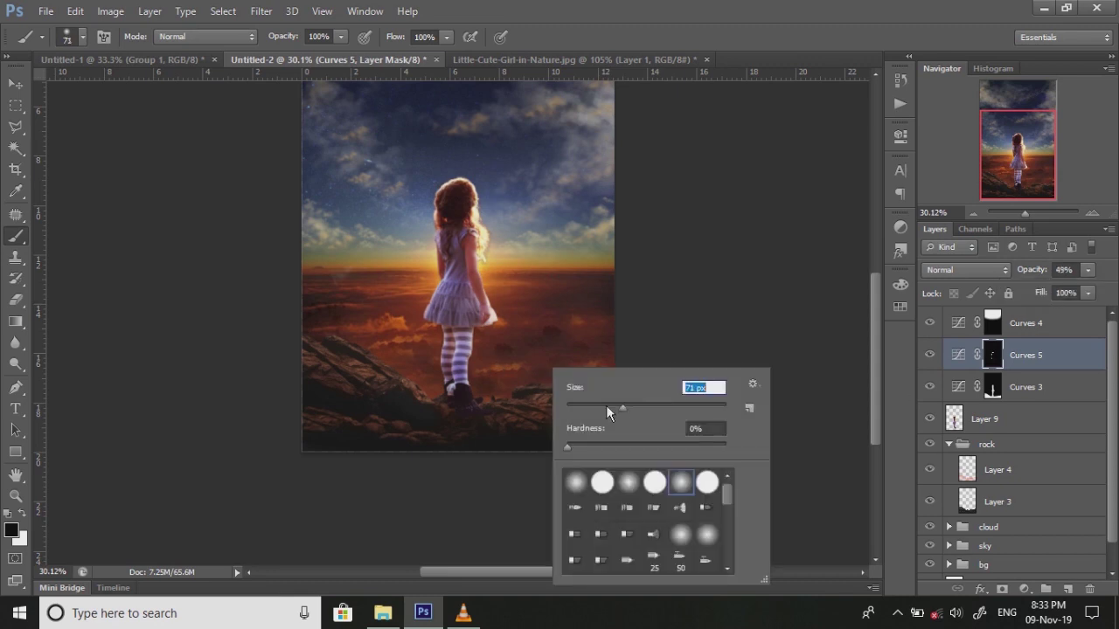
pyautogui.press('Return')
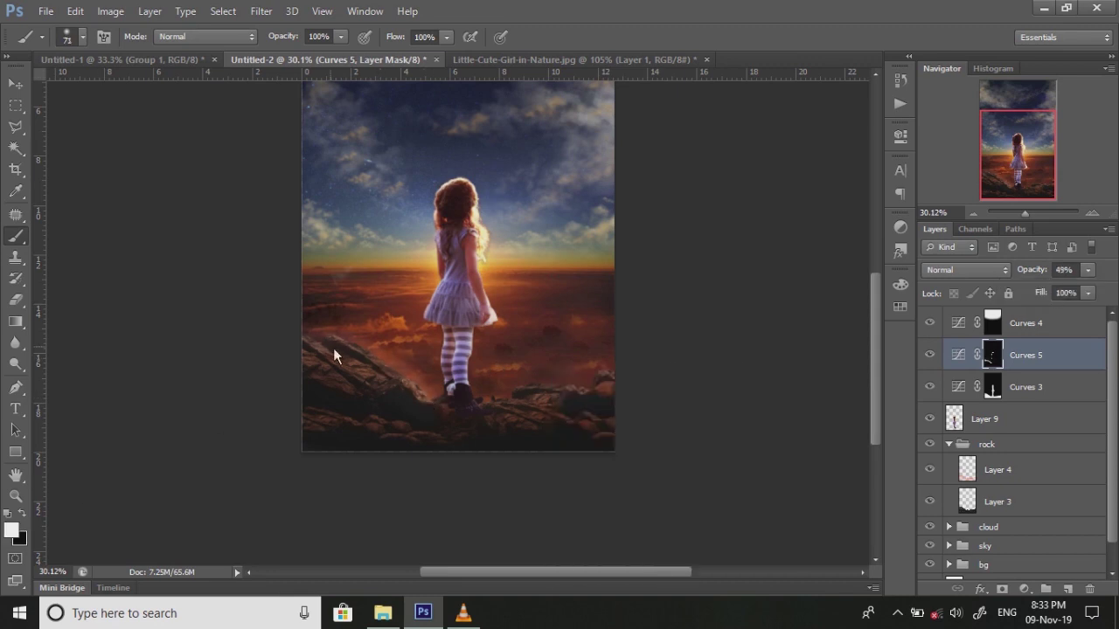
pyautogui.moveTo(496, 389); pyautogui.dragTo(564, 391)
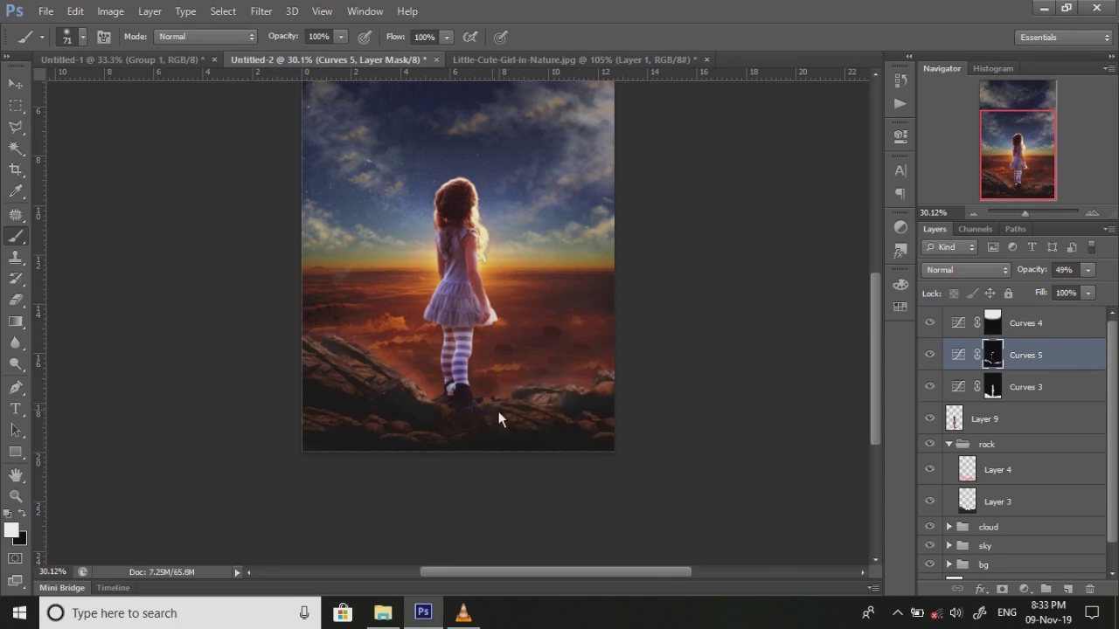
pyautogui.moveTo(326, 414); pyautogui.dragTo(531, 412)
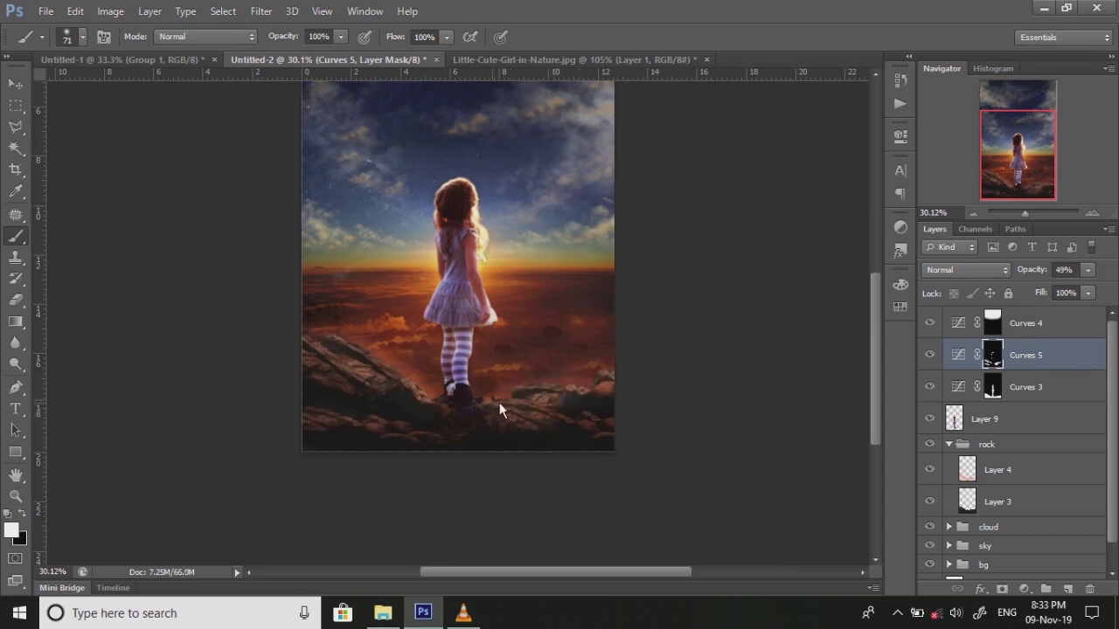
pyautogui.keyDown('ctrl'); pyautogui.click(975, 495); pyautogui.keyUp('ctrl')
pyautogui.click(992, 355)
# Step: Swap painting colours, set a 180 px brush, and clear the selection
pyautogui.press('x')
pyautogui.rightClick(522, 339)
pyautogui.write('180')
pyautogui.press('Return')
pyautogui.press('w')
pyautogui.rightClick(430, 399)
pyautogui.click(487, 372)
pyautogui.moveTo(1025, 213); pyautogui.dragTo(1022, 212)
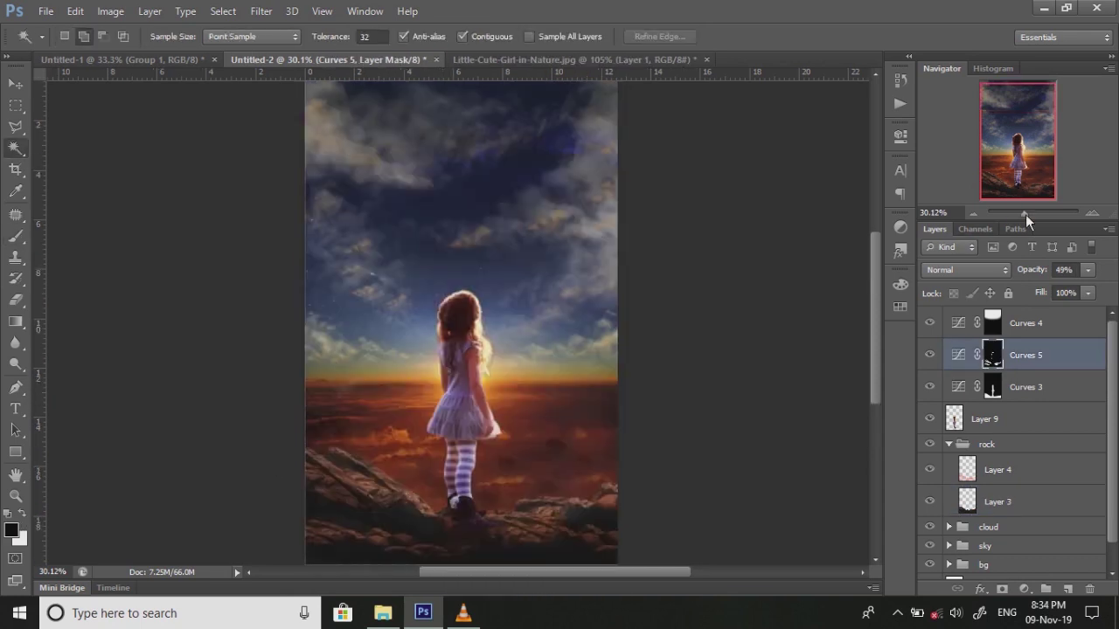
# Step: Add a Curves 6 layer with a slight curve lift and move it just below Layer 9
pyautogui.click(1027, 323)
pyautogui.click(1024, 588)
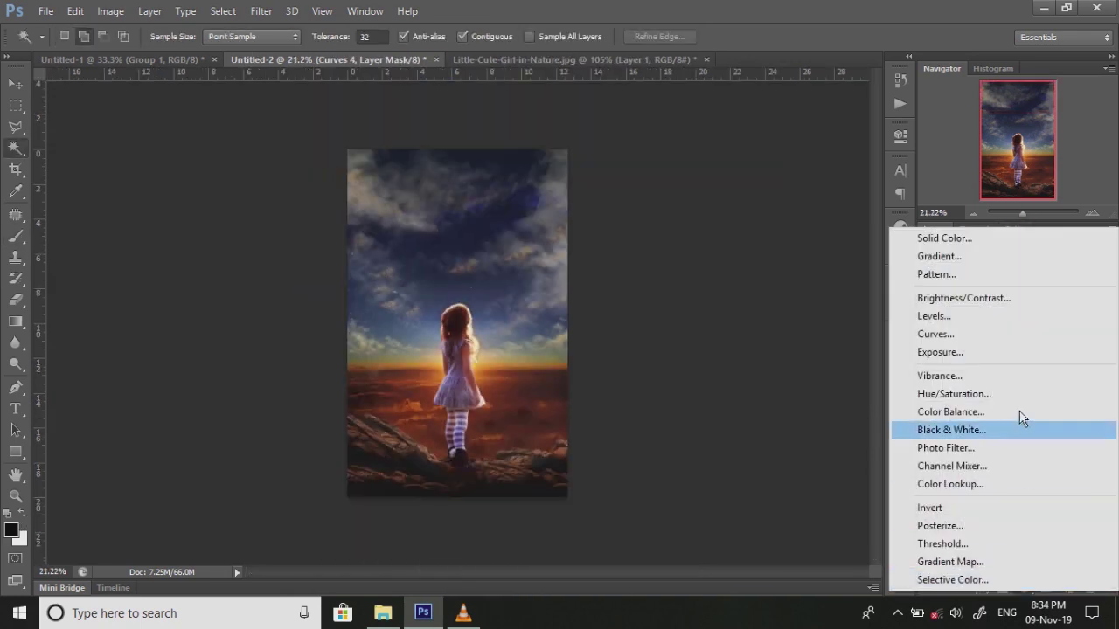
pyautogui.click(917, 356)
pyautogui.moveTo(767, 314); pyautogui.dragTo(767, 296)
pyautogui.click(962, 322)
pyautogui.moveTo(962, 323); pyautogui.dragTo(990, 476)
# Step: Set Curves 6 opacity to 68%, then return to the Curves 5 mask with the brush
pyautogui.click(930, 354)
pyautogui.click(958, 451)
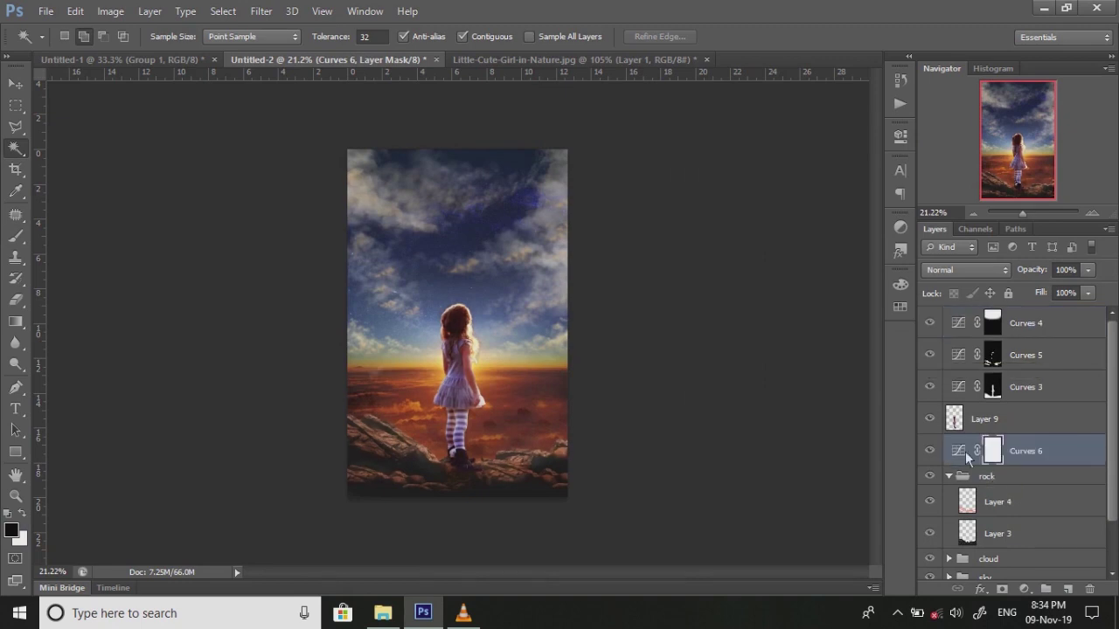
pyautogui.moveTo(1088, 270); pyautogui.dragTo(1044, 291)
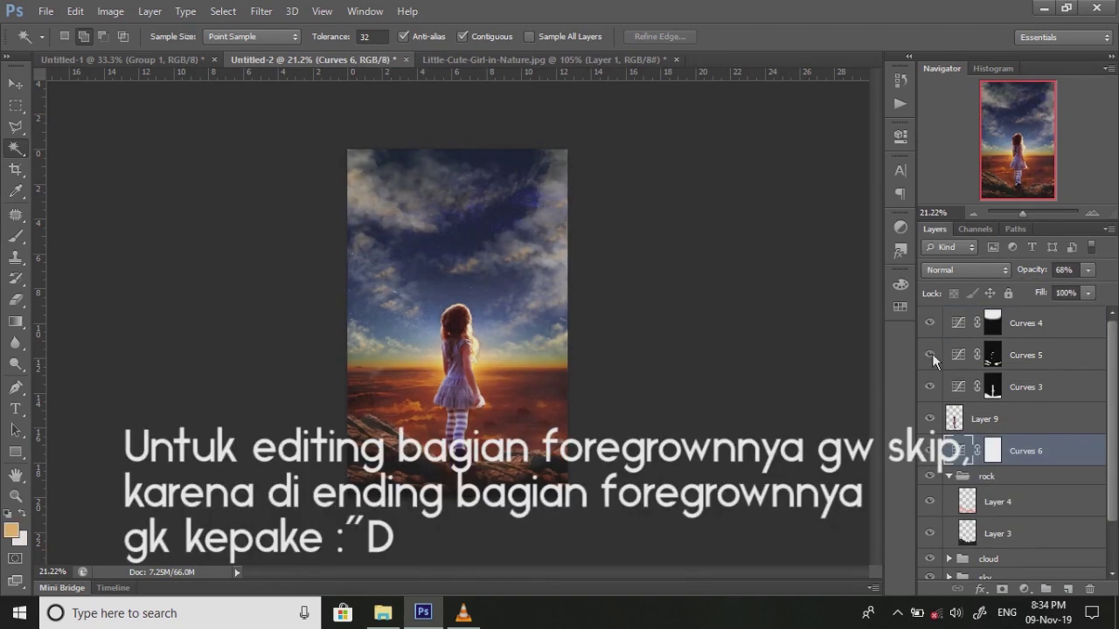
pyautogui.click(992, 355)
pyautogui.press('b')
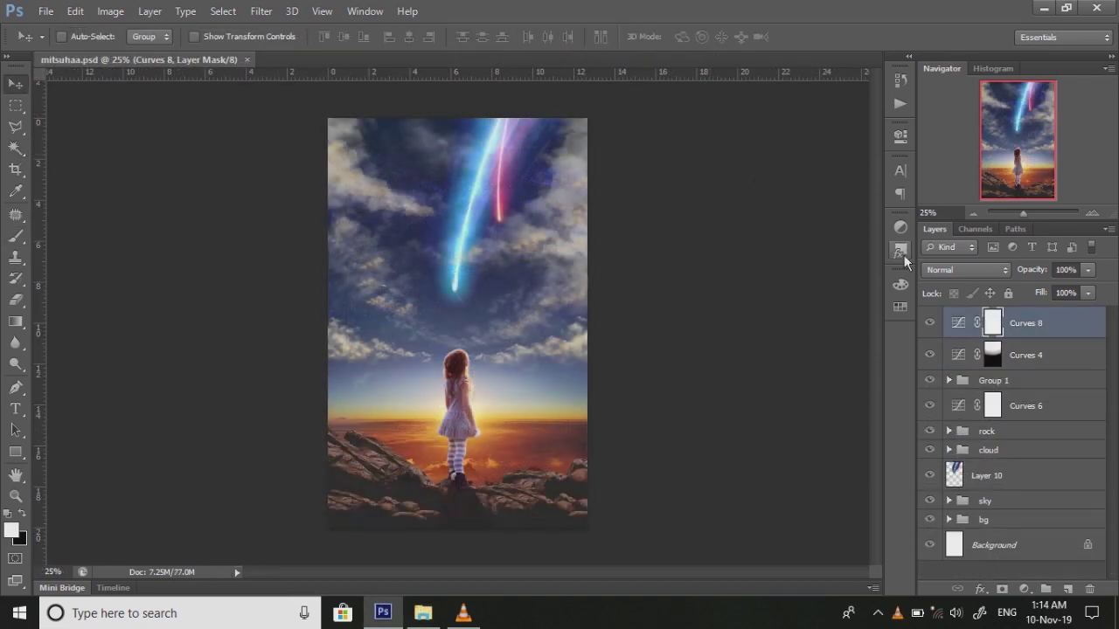
# Step: Toggle adjustment and group visibility to compare, leaving the rocky foreground hidden
pyautogui.click(930, 323)
pyautogui.click(934, 362)
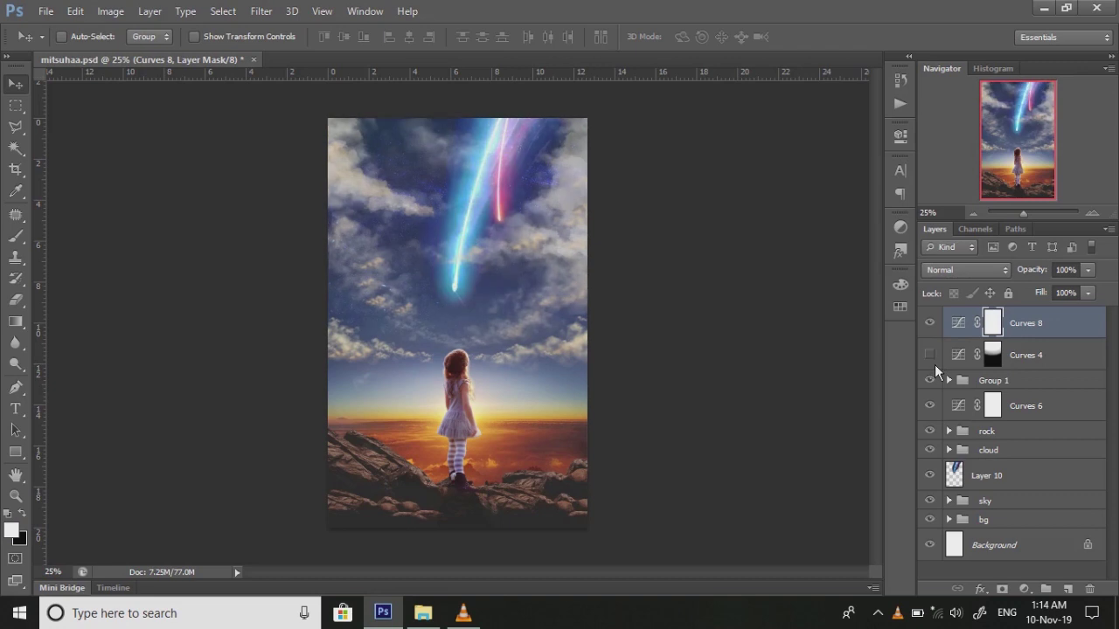
pyautogui.click(932, 381)
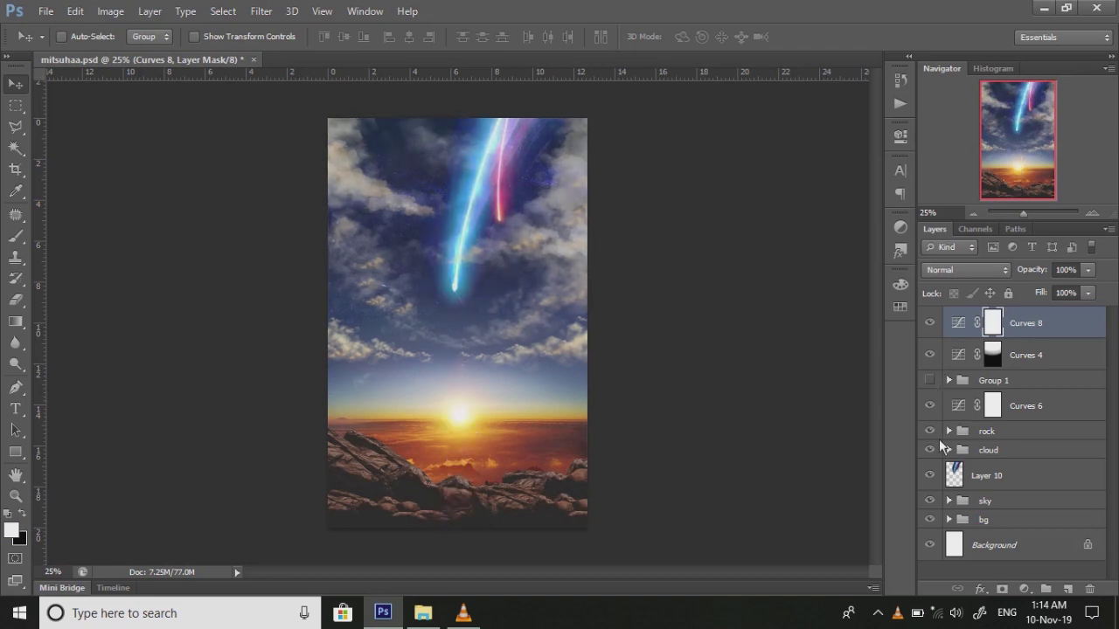
pyautogui.click(936, 404)
pyautogui.click(930, 381)
pyautogui.click(961, 408)
pyautogui.click(930, 431)
pyautogui.click(930, 431)
pyautogui.click(930, 449)
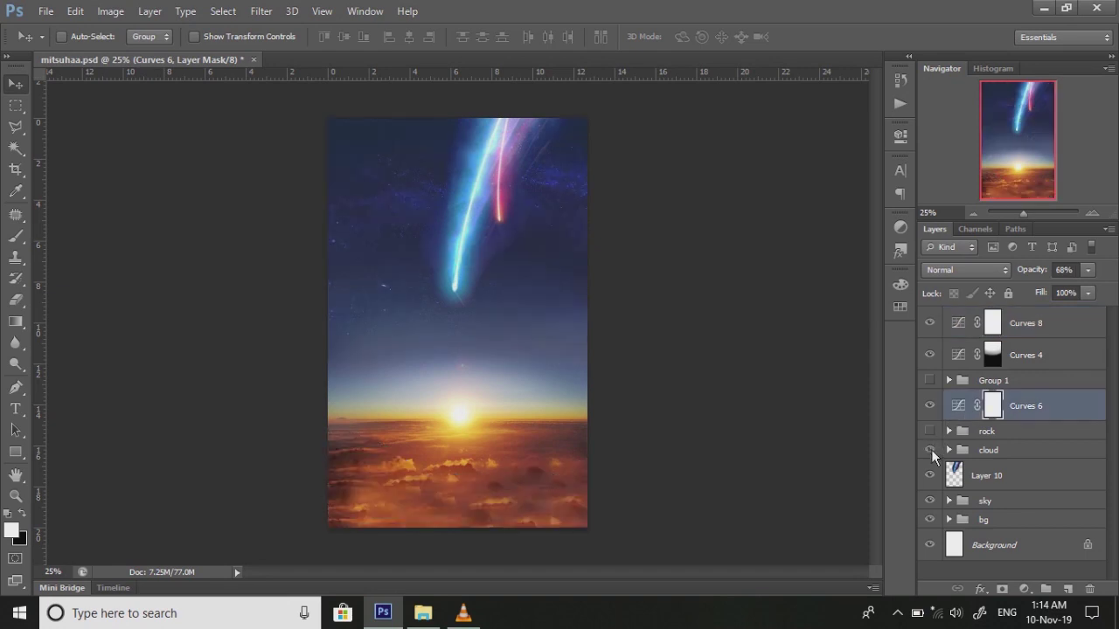
pyautogui.click(930, 475)
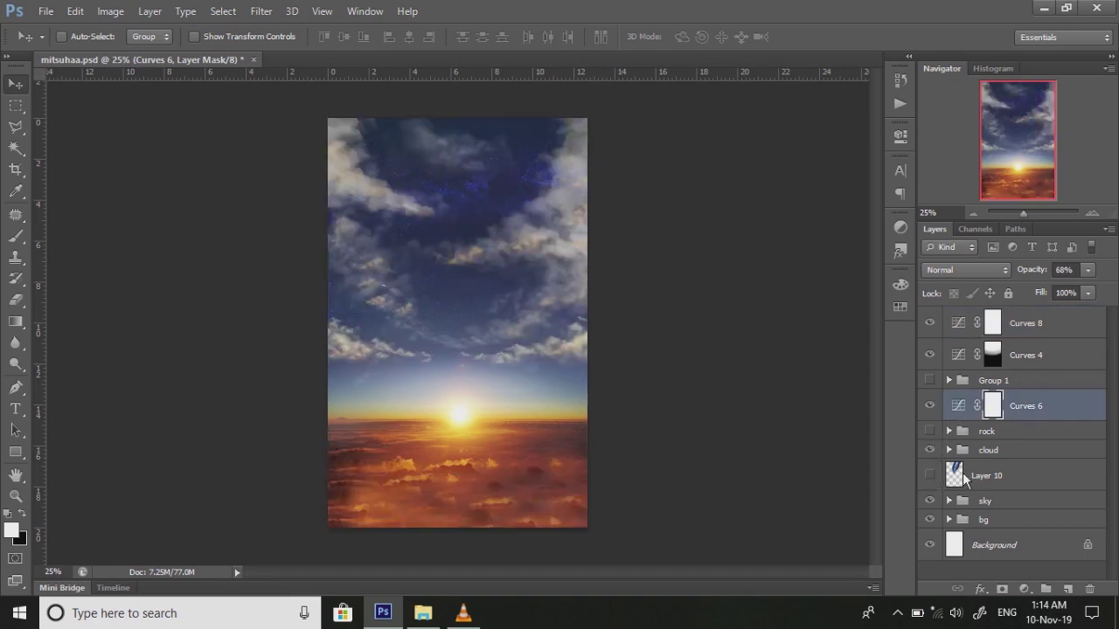
pyautogui.click(930, 476)
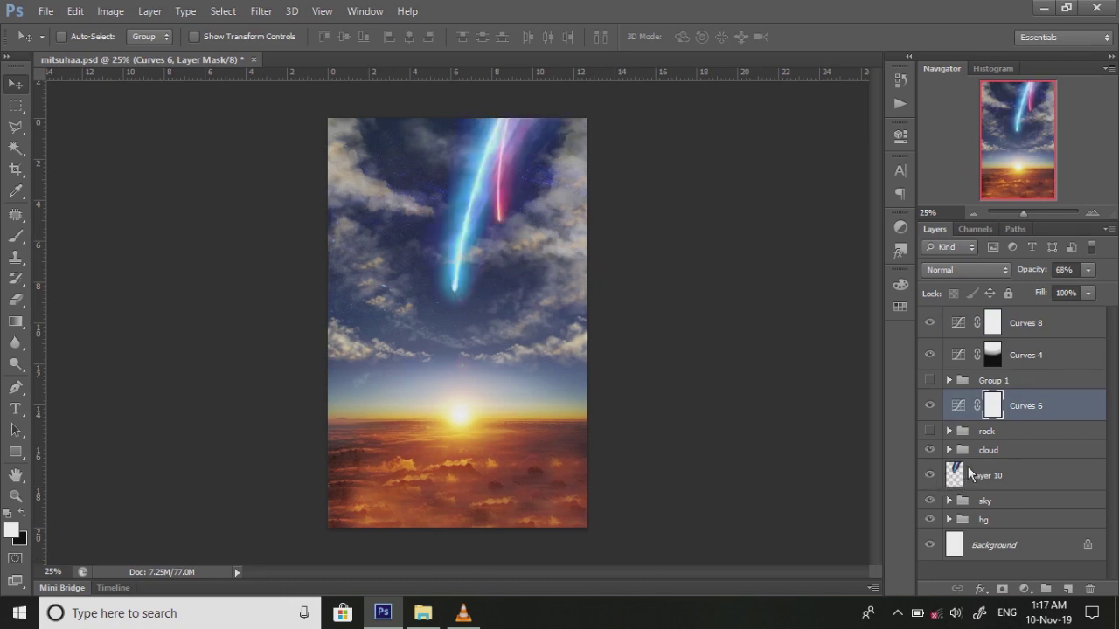
# Step: Shrink the Layer 10 comet streak to about 61% width and tilt it about 10.7°
pyautogui.click(988, 475)
pyautogui.hotkey('ctrl', 't')
pyautogui.moveTo(611, 320)
pyautogui.mouseDown()
pyautogui.moveTo(492, 294)
pyautogui.moveTo(536, 329)
pyautogui.mouseUp()
pyautogui.press('Return')
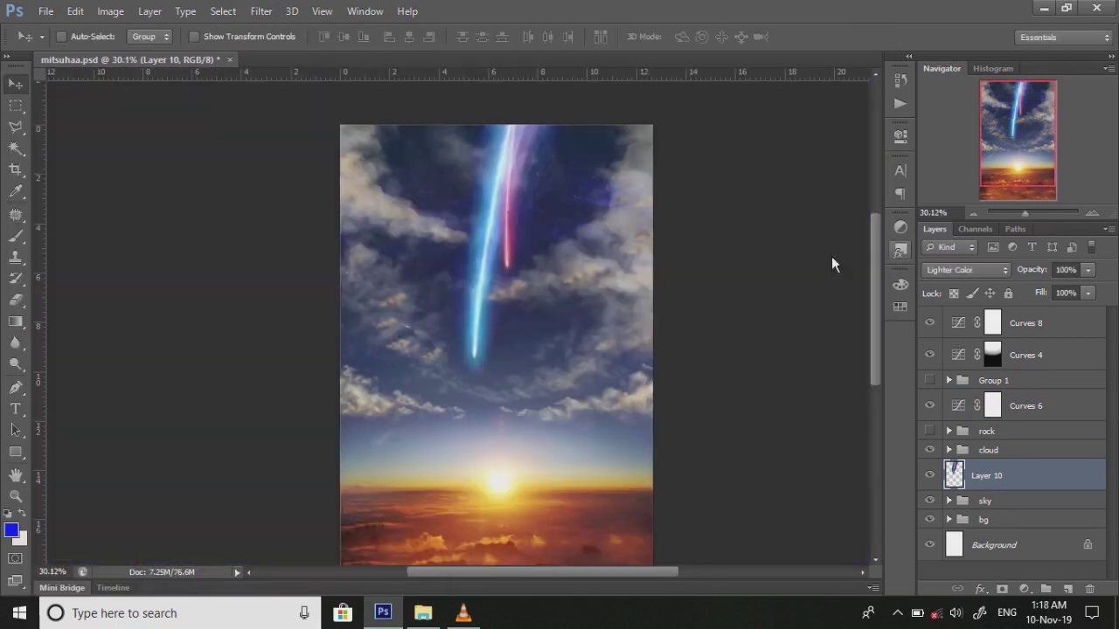
pyautogui.moveTo(591, 188)
pyautogui.mouseDown()
pyautogui.moveTo(558, 220)
pyautogui.moveTo(550, 297)
pyautogui.mouseUp()
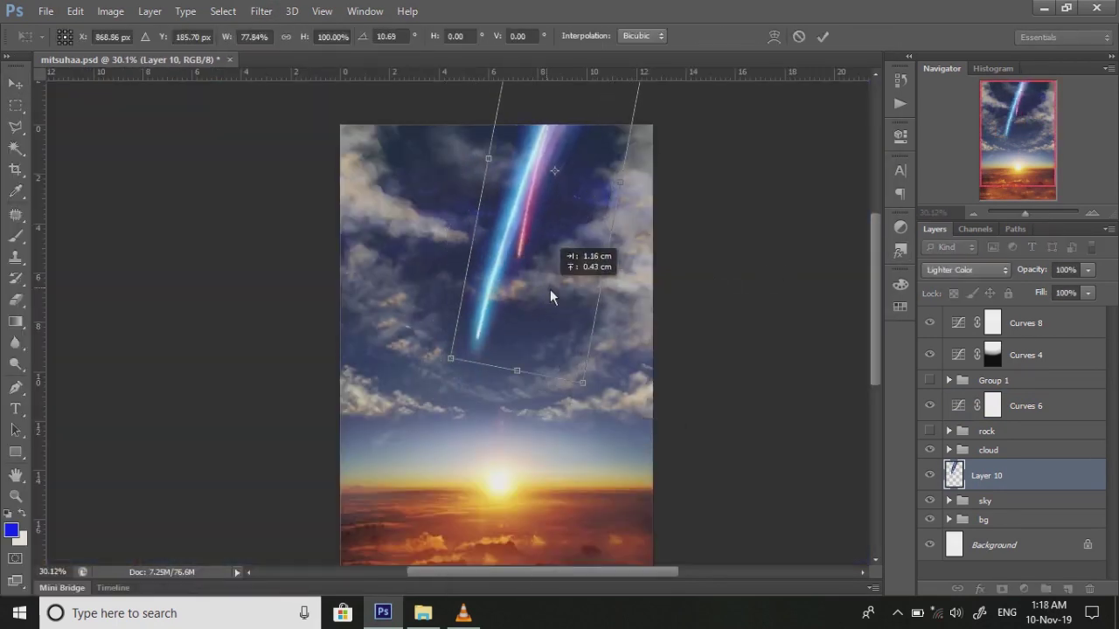
pyautogui.press('Return')
pyautogui.click(929, 519)
pyautogui.click(930, 519)
pyautogui.click(929, 520)
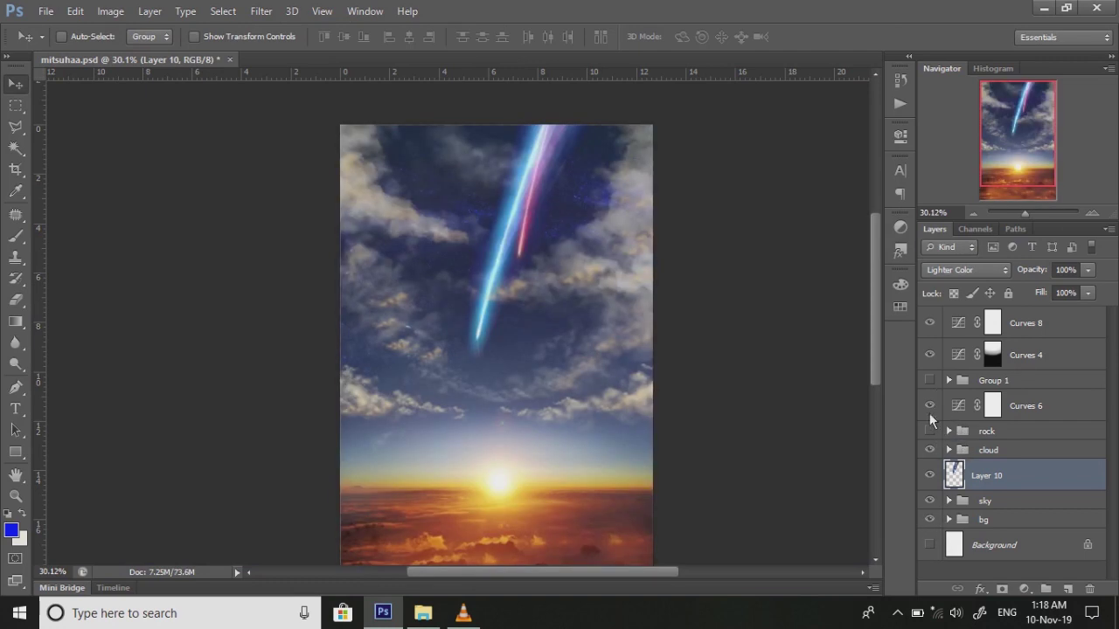
pyautogui.click(957, 450)
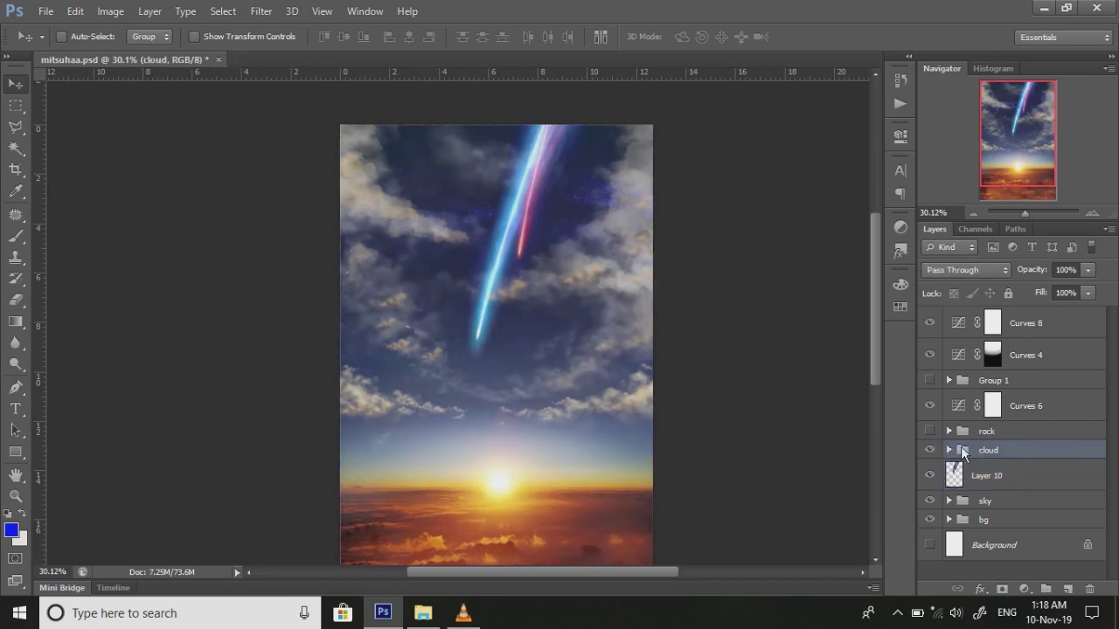
# Step: Group the cloud, sky, bg and Layer 10 layers into a group named 'bg group'
pyautogui.click(1045, 589)
pyautogui.moveTo(966, 472); pyautogui.dragTo(973, 451)
pyautogui.moveTo(970, 520); pyautogui.dragTo(975, 453)
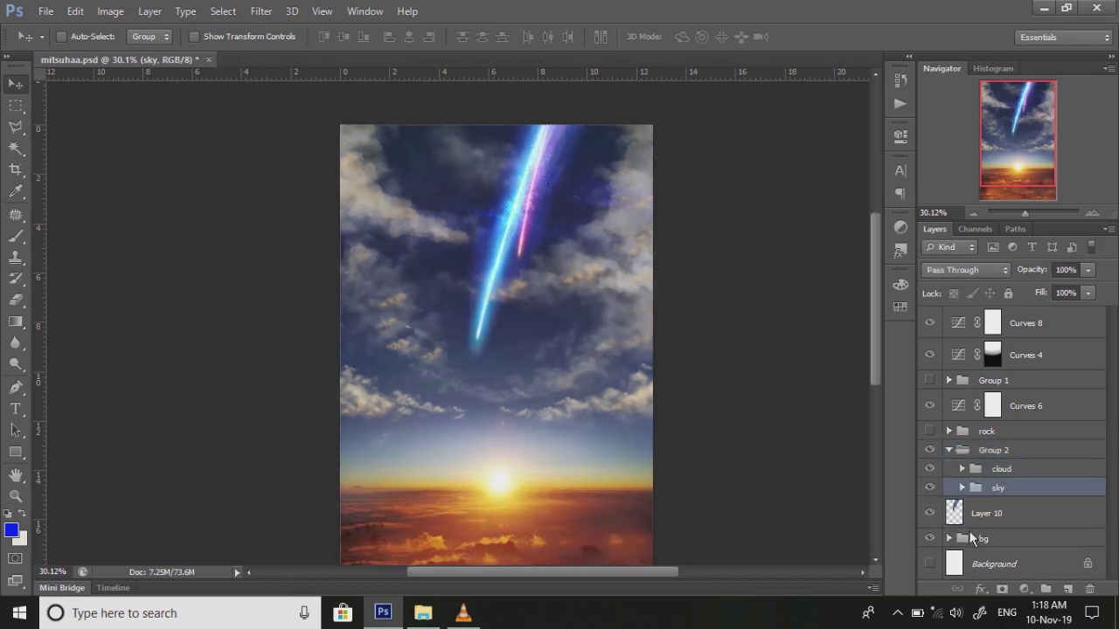
pyautogui.moveTo(957, 532)
pyautogui.mouseDown()
pyautogui.moveTo(978, 453)
pyautogui.moveTo(985, 477)
pyautogui.mouseUp()
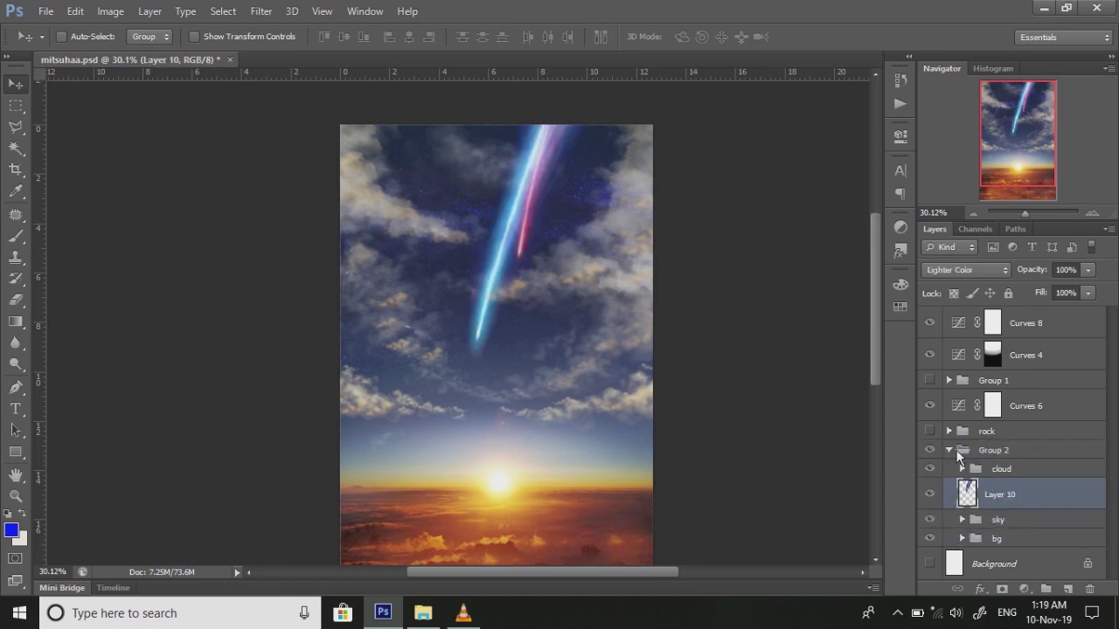
pyautogui.click(956, 450)
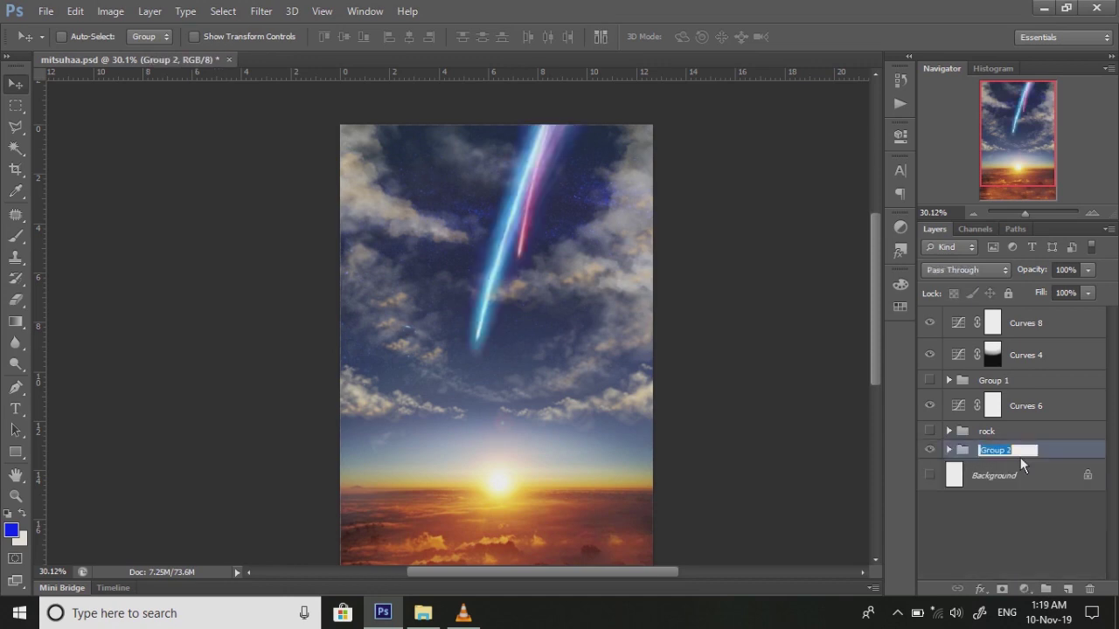
pyautogui.write('bg group')
pyautogui.press('Return')
# Step: Add a layer mask to bg group and paint black over everything below the horizon
pyautogui.click(1001, 589)
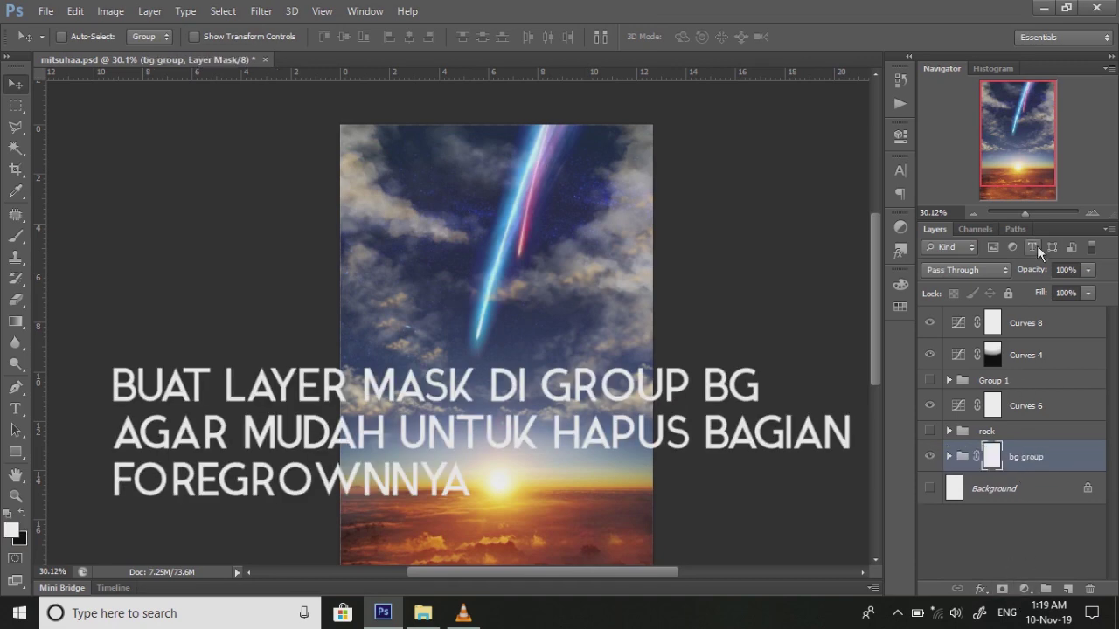
pyautogui.moveTo(1025, 214); pyautogui.dragTo(1022, 213)
pyautogui.click(15, 236)
pyautogui.press('x')
pyautogui.rightClick(341, 442)
pyautogui.press('Escape')
pyautogui.moveTo(403, 422)
pyautogui.mouseDown()
pyautogui.moveTo(613, 433)
pyautogui.moveTo(350, 455)
pyautogui.moveTo(387, 442)
pyautogui.moveTo(419, 499)
pyautogui.moveTo(571, 478)
pyautogui.moveTo(572, 516)
pyautogui.moveTo(329, 517)
pyautogui.mouseUp()
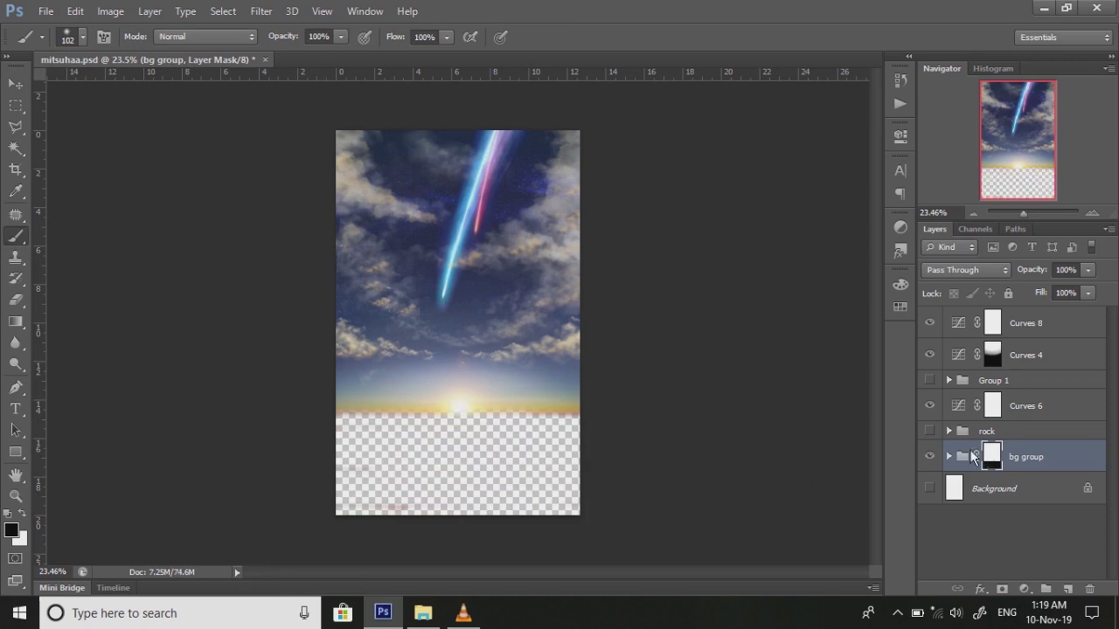
pyautogui.hotkey('ctrl', 'j')
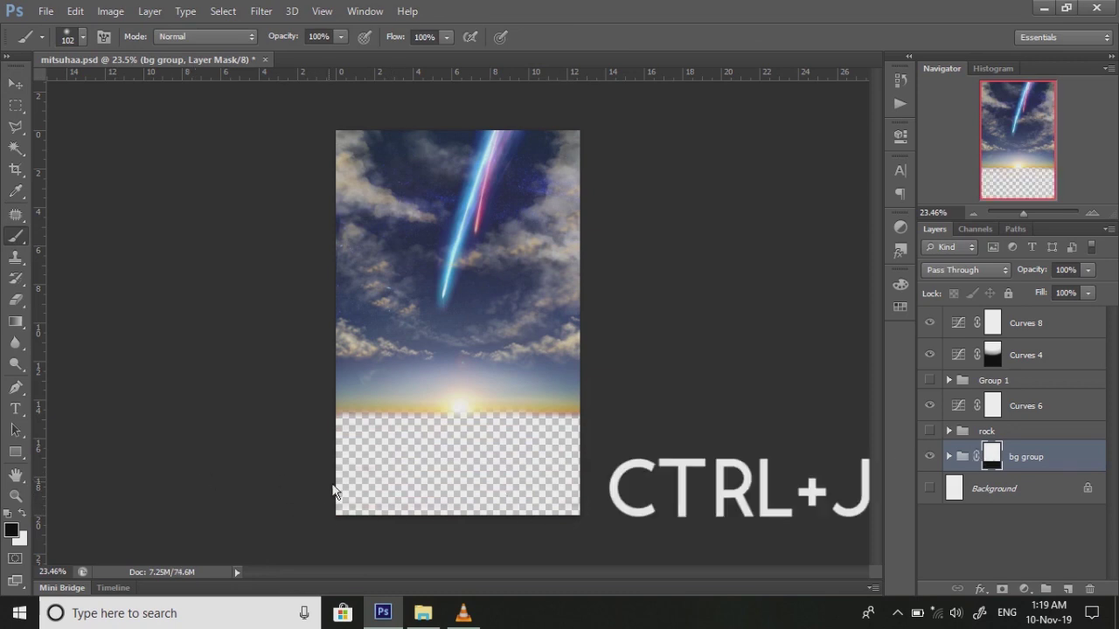
# Step: Flip the bg group copy vertically and move it below the horizon as a reflection
pyautogui.hotkey('ctrl', 't')
pyautogui.rightClick(448, 470)
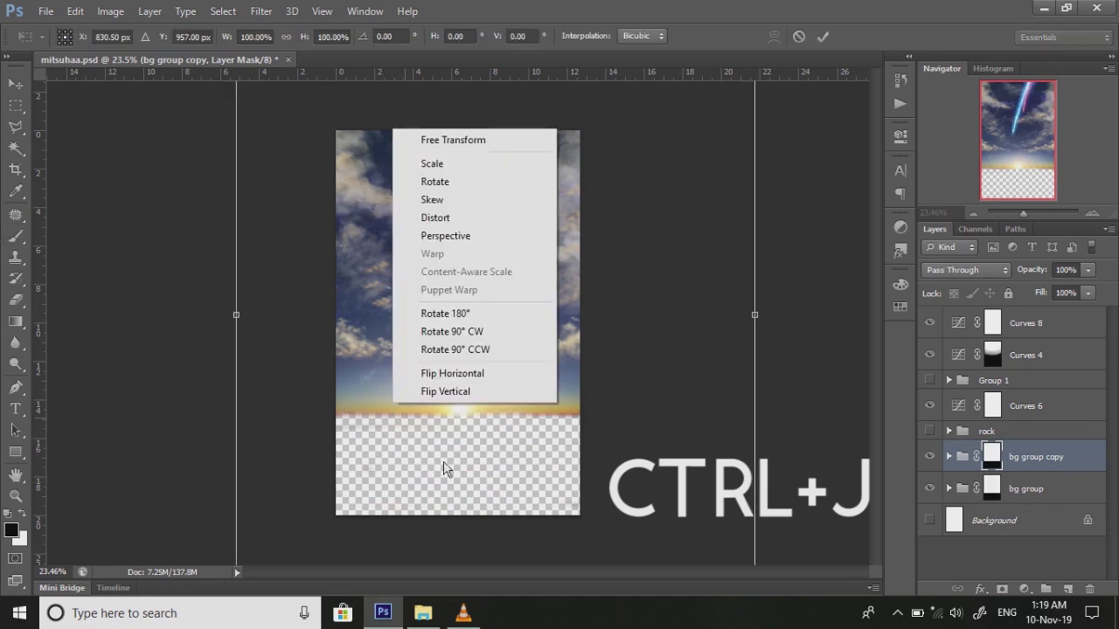
pyautogui.click(474, 393)
pyautogui.press('Return')
pyautogui.moveTo(970, 482); pyautogui.dragTo(964, 440)
pyautogui.moveTo(1024, 213); pyautogui.dragTo(1021, 212)
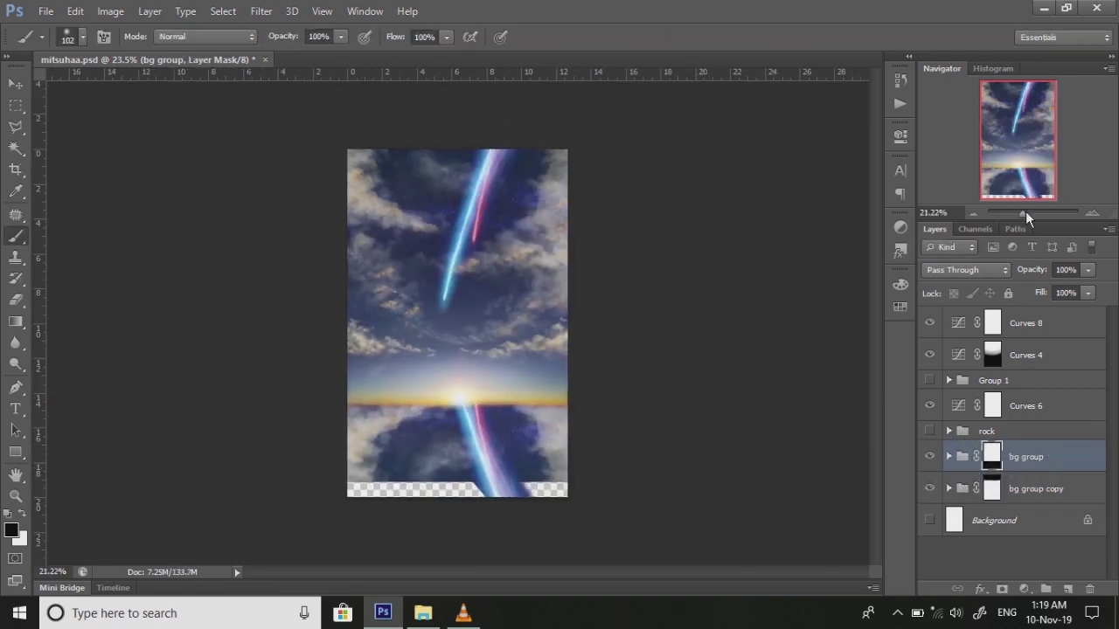
pyautogui.click(972, 485)
pyautogui.press('v')
pyautogui.moveTo(507, 434)
pyautogui.mouseDown()
pyautogui.moveTo(500, 470)
pyautogui.moveTo(503, 452)
pyautogui.mouseUp()
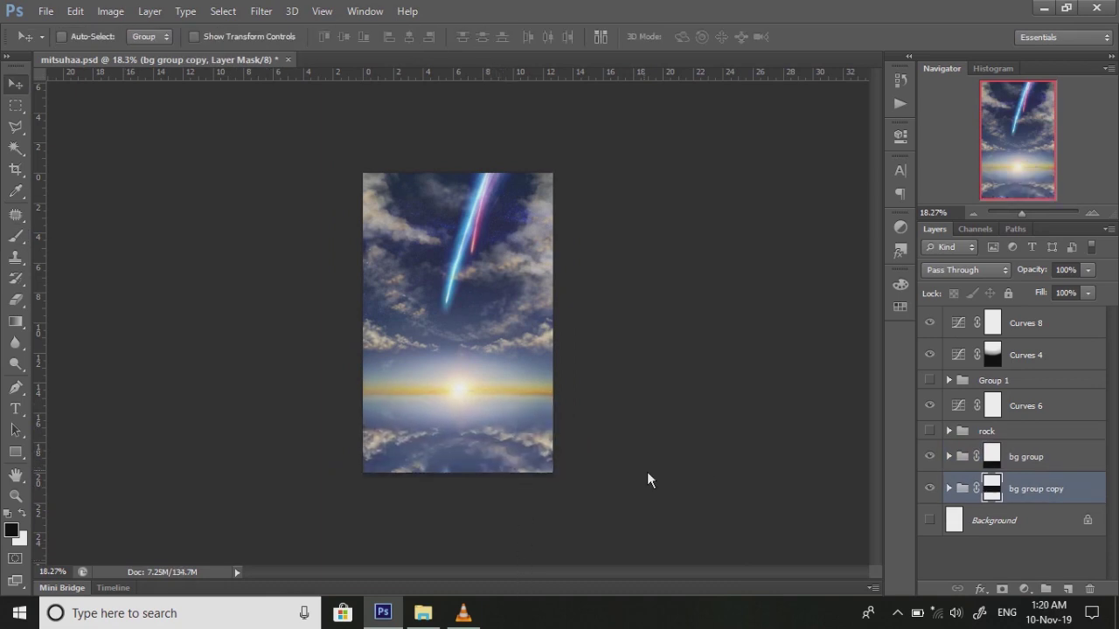
# Step: Show the girl's Group 1 again and select her Layer 9
pyautogui.doubleClick(932, 428)
pyautogui.click(931, 382)
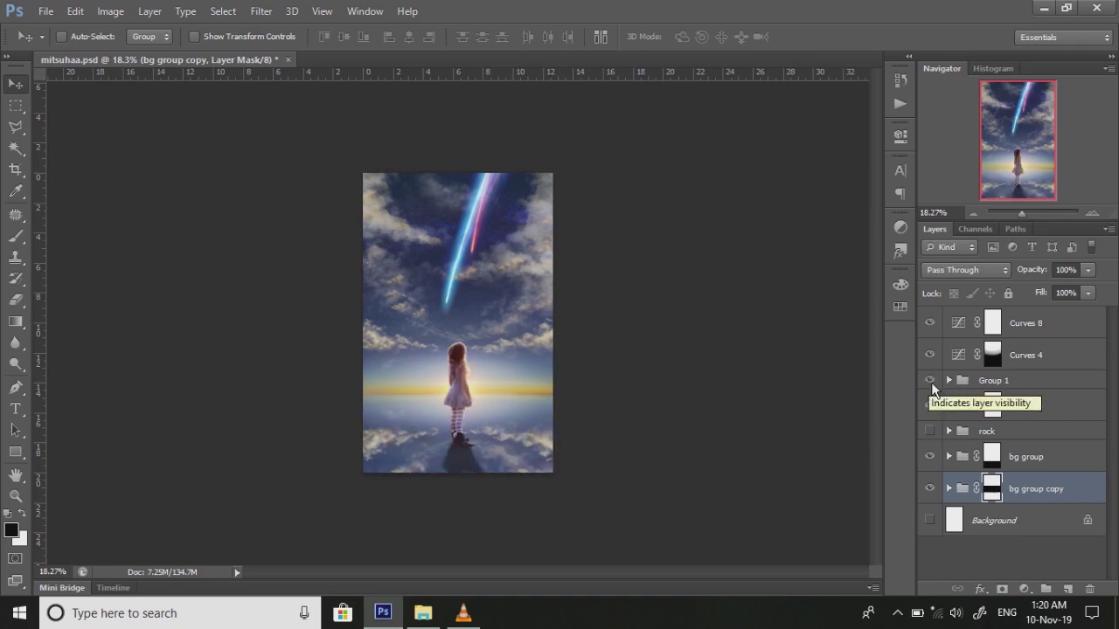
pyautogui.click(950, 382)
pyautogui.click(930, 501)
pyautogui.click(997, 502)
pyautogui.click(109, 12)
pyautogui.moveTo(135, 53)
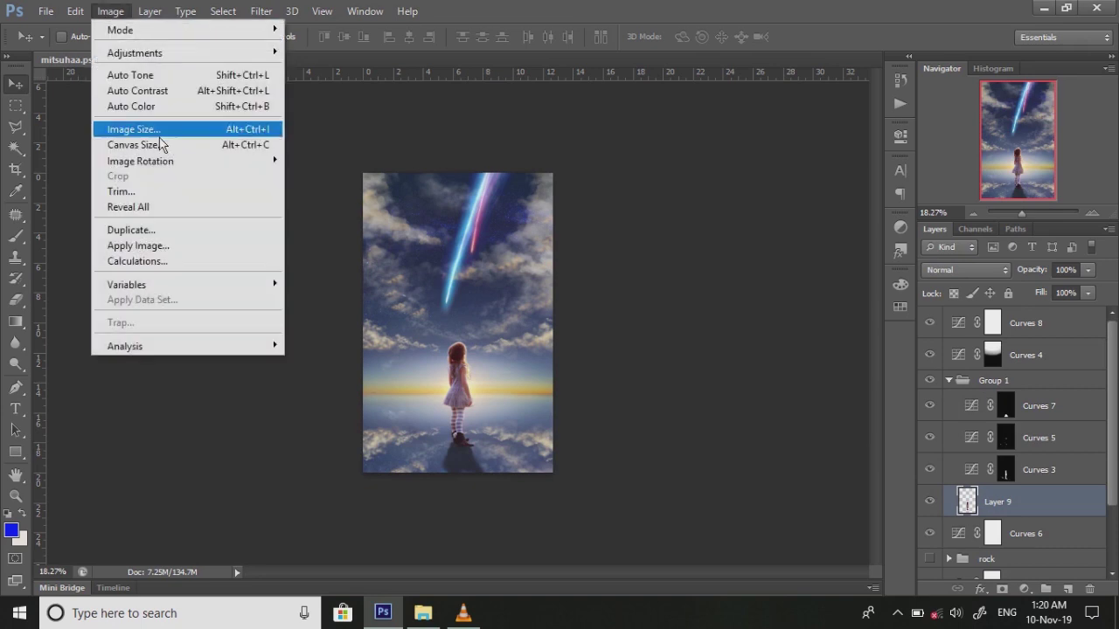
# Step: Curves on Layer 9: lift RGB midtones slightly, pull Red down, and add a Green point
pyautogui.click(330, 84)
pyautogui.click(734, 248)
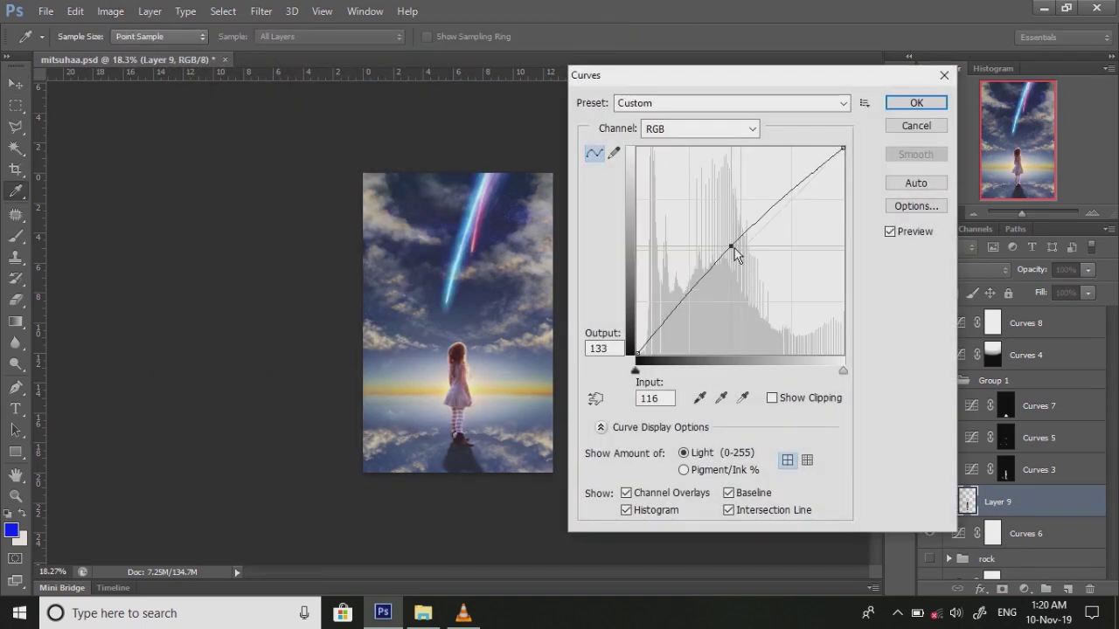
pyautogui.moveTo(734, 249); pyautogui.dragTo(737, 248)
pyautogui.click(712, 128)
pyautogui.click(657, 183)
pyautogui.hotkey('alt', '3')
pyautogui.moveTo(743, 249); pyautogui.dragTo(748, 257)
pyautogui.click(699, 128)
pyautogui.click(677, 169)
pyautogui.click(739, 251)
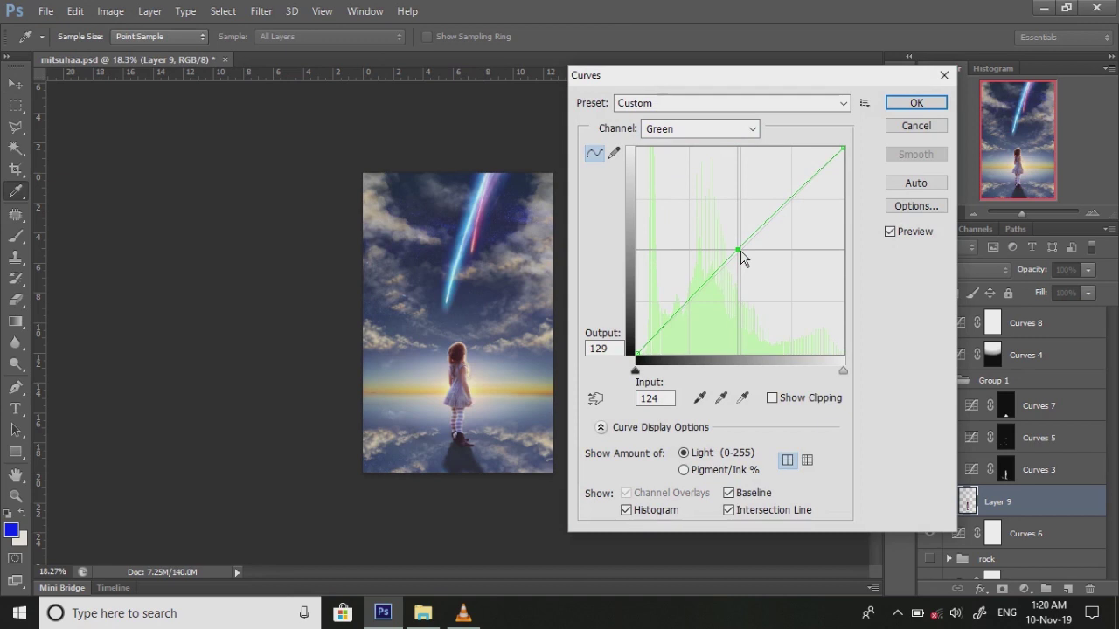
pyautogui.click(916, 103)
pyautogui.click(1030, 214)
pyautogui.click(1018, 144)
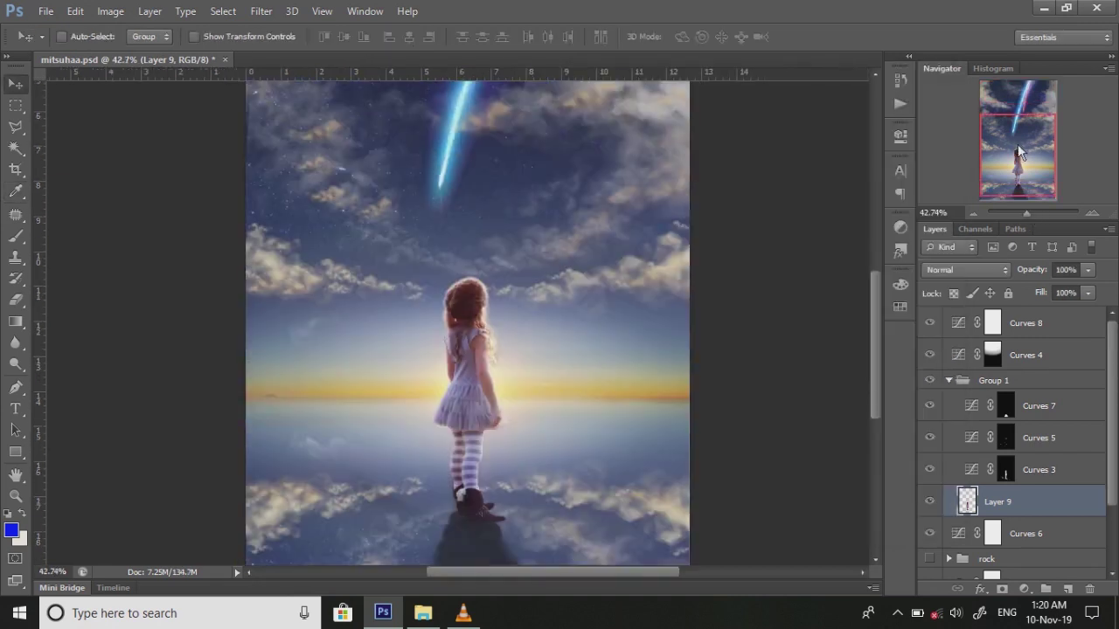
# Step: Duplicate Layer 9 (the girl) and flip the copy vertically
pyautogui.moveTo(1017, 144); pyautogui.dragTo(1020, 150)
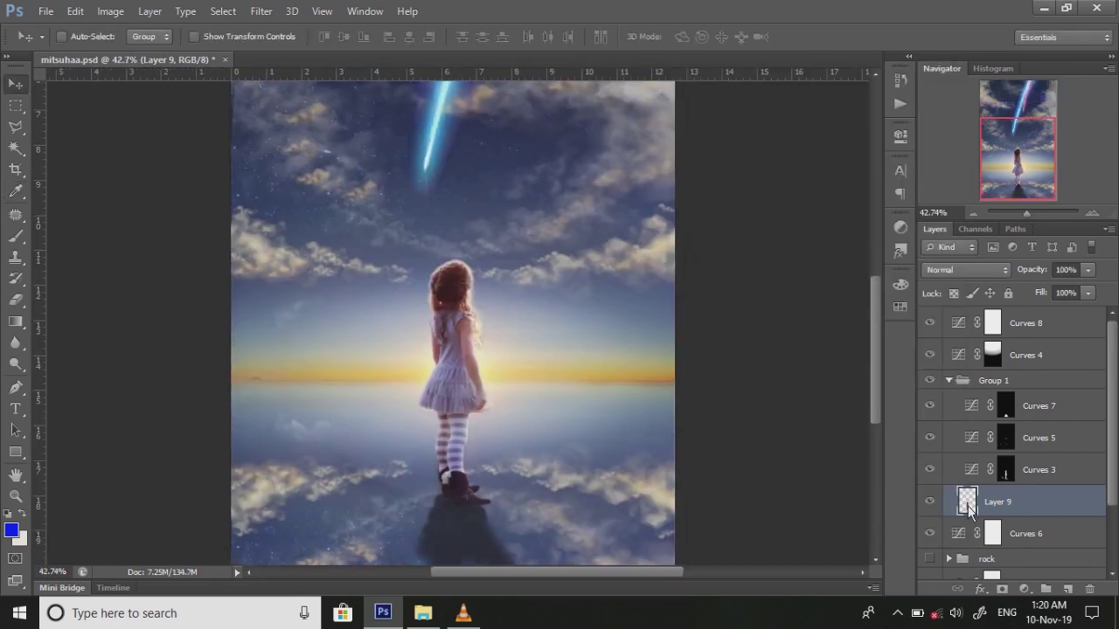
pyautogui.rightClick(968, 510)
pyautogui.hotkey('ctrl', 'j')
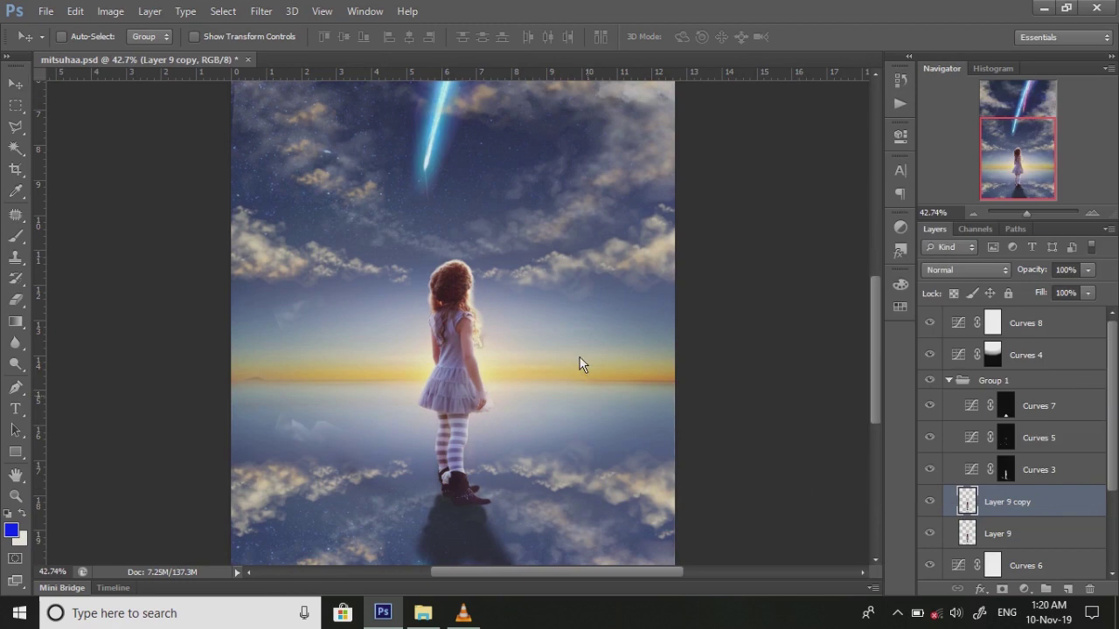
pyautogui.hotkey('ctrl', 't')
pyautogui.rightClick(566, 370)
pyautogui.click(662, 357)
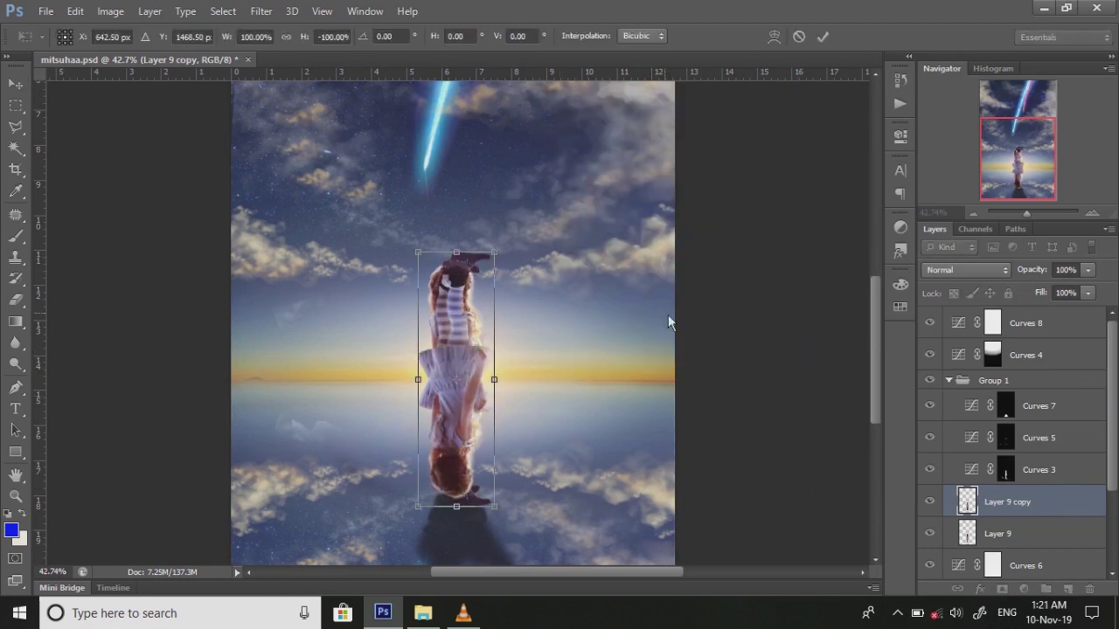
pyautogui.scroll(-5, 668, 320)
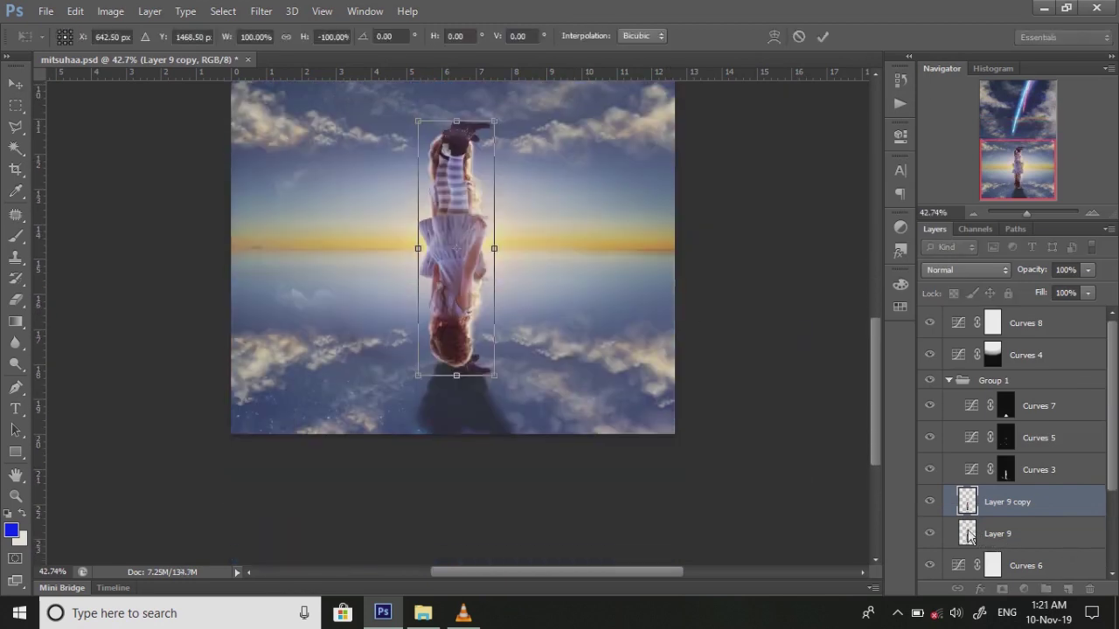
pyautogui.press('Return')
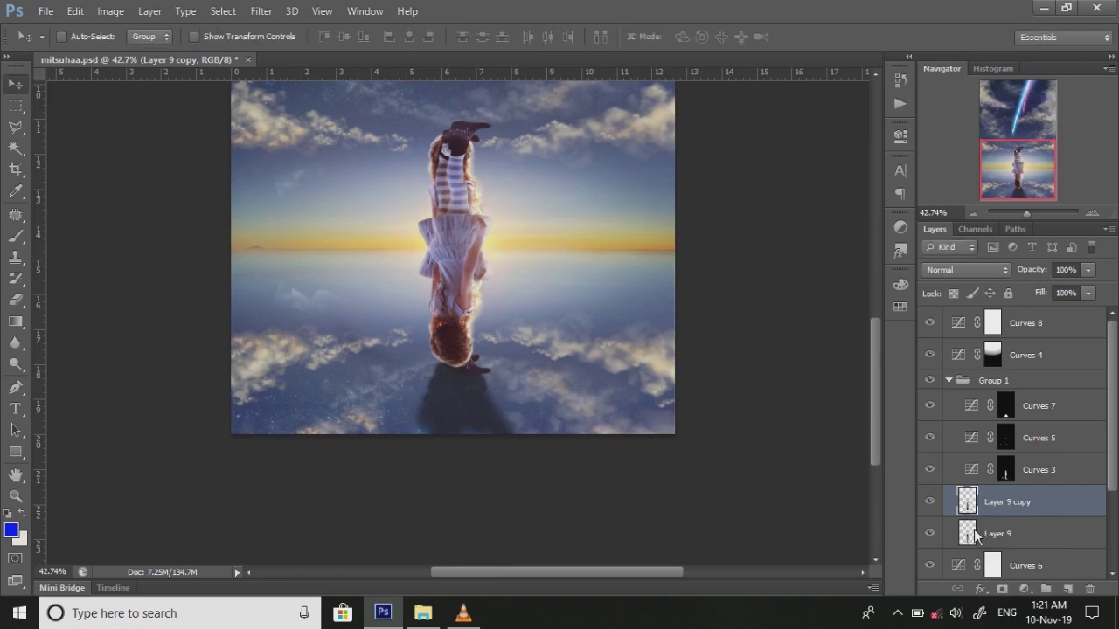
# Step: Move the flipped copy below Layer 9 and position it beneath her boots
pyautogui.moveTo(976, 535); pyautogui.dragTo(977, 494)
pyautogui.click(973, 537)
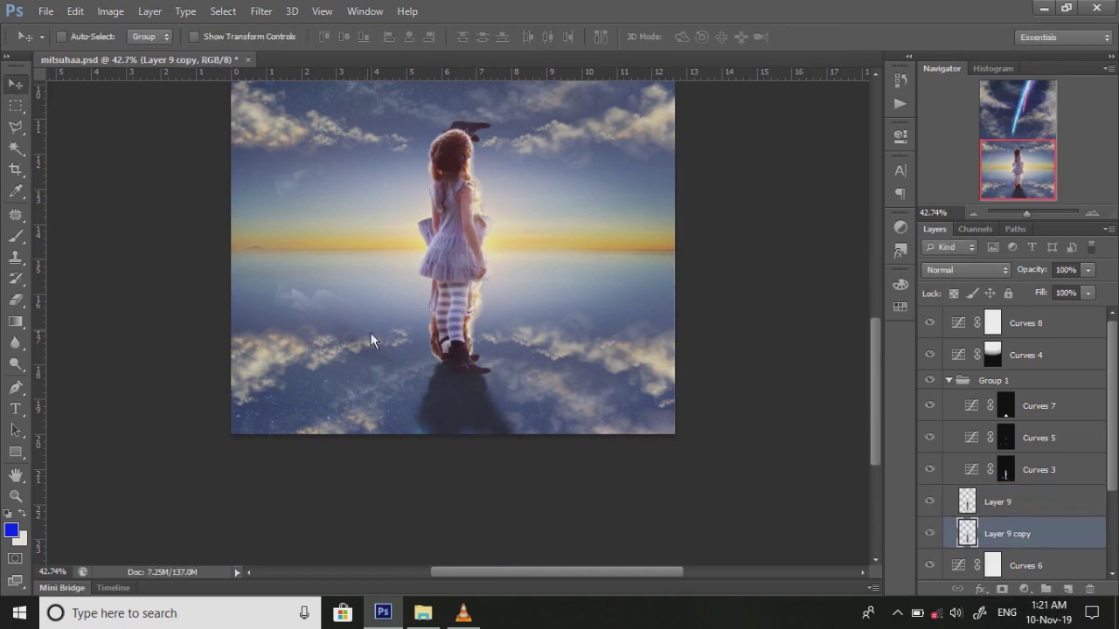
pyautogui.moveTo(399, 228); pyautogui.dragTo(470, 509)
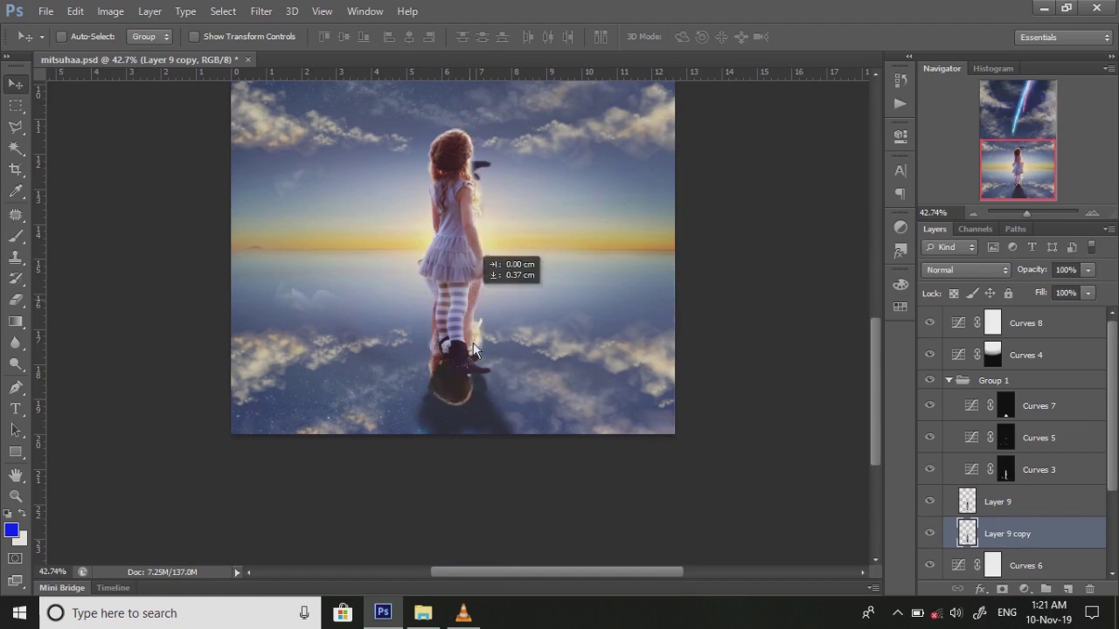